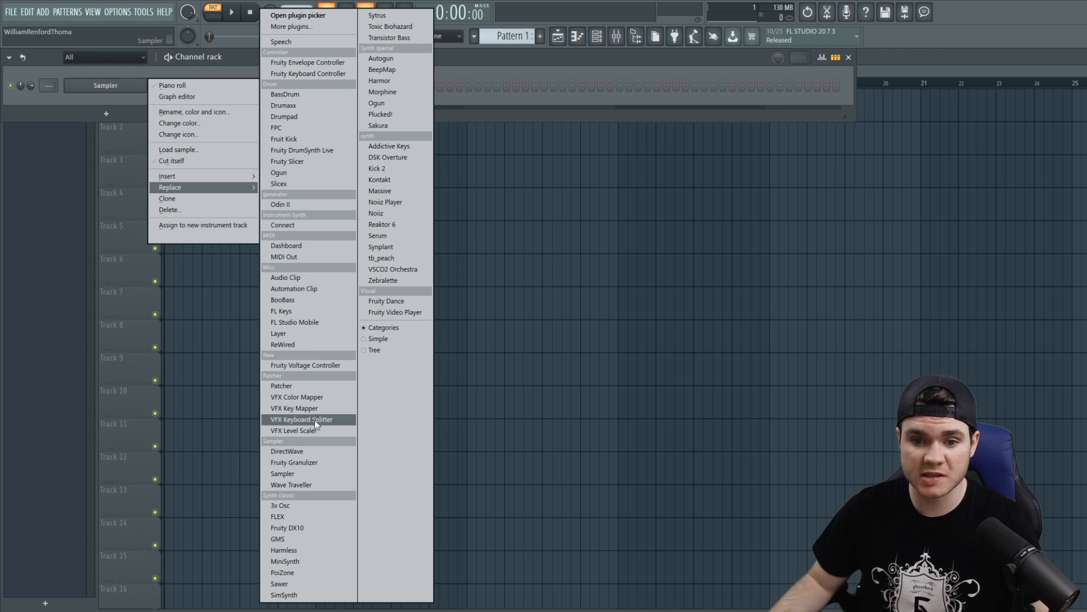
# Replace the Sampler channel with FLEX and list the presets of all installed packs.
pyautogui.click(294, 517)
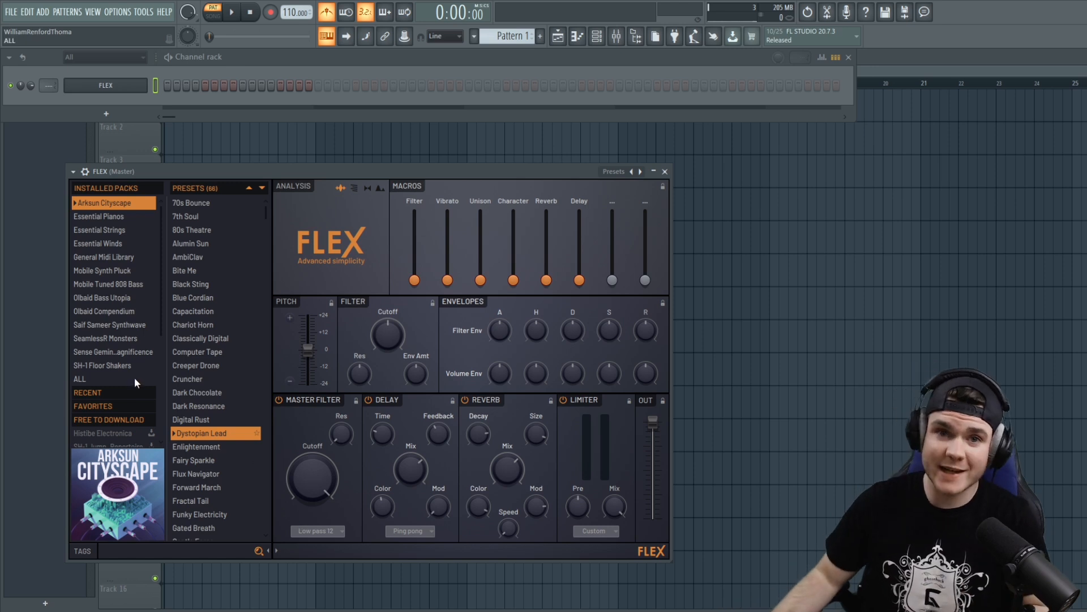
pyautogui.click(84, 375)
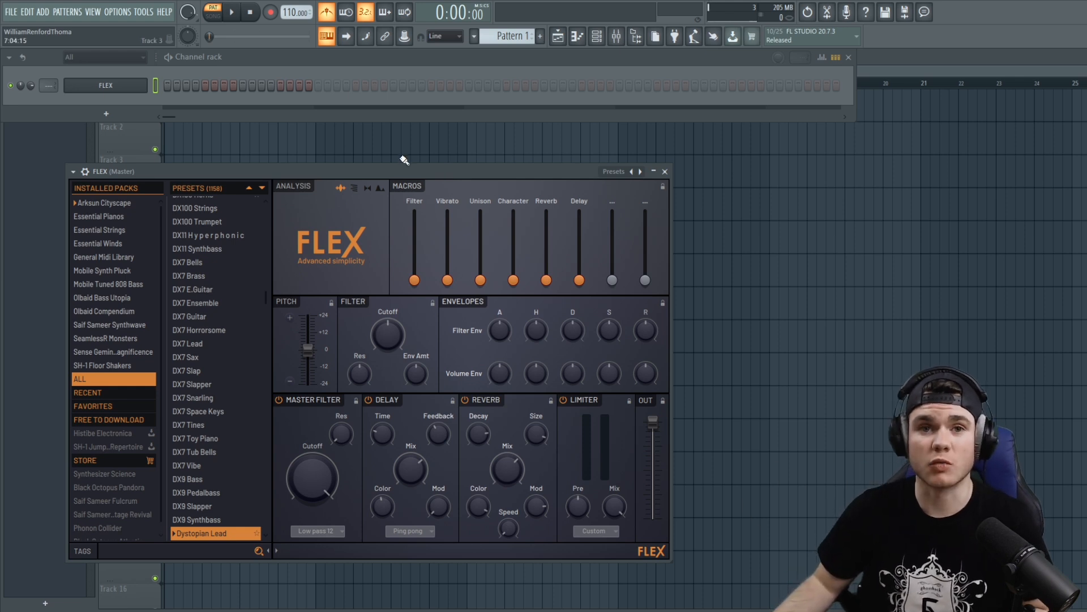
pyautogui.moveTo(369, 170); pyautogui.dragTo(376, 159)
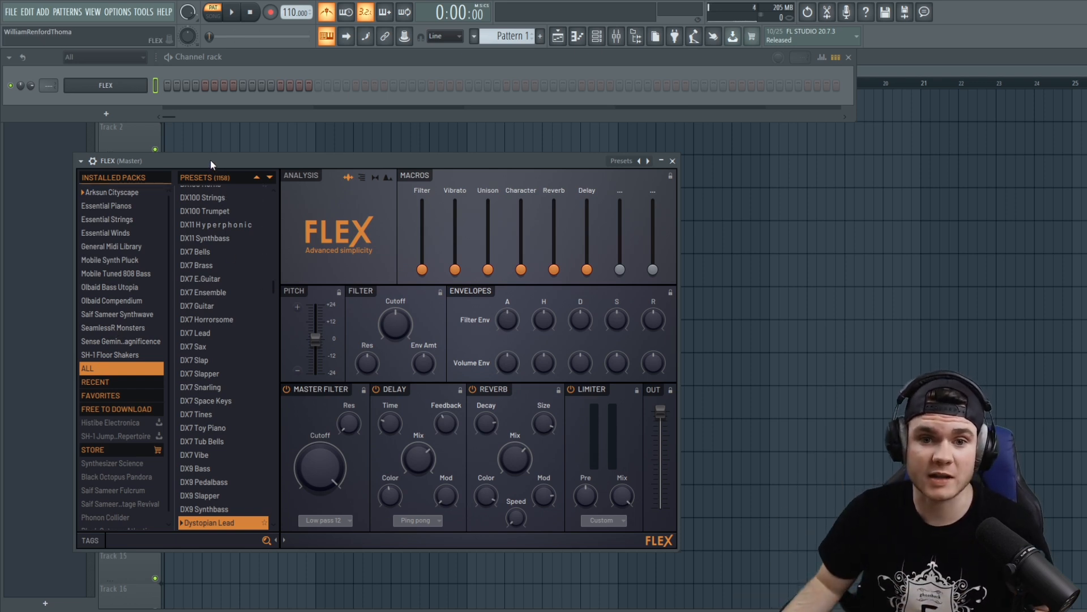
# Show the preset tag filters and search the FLEX presets for "pluck".
pyautogui.click(90, 540)
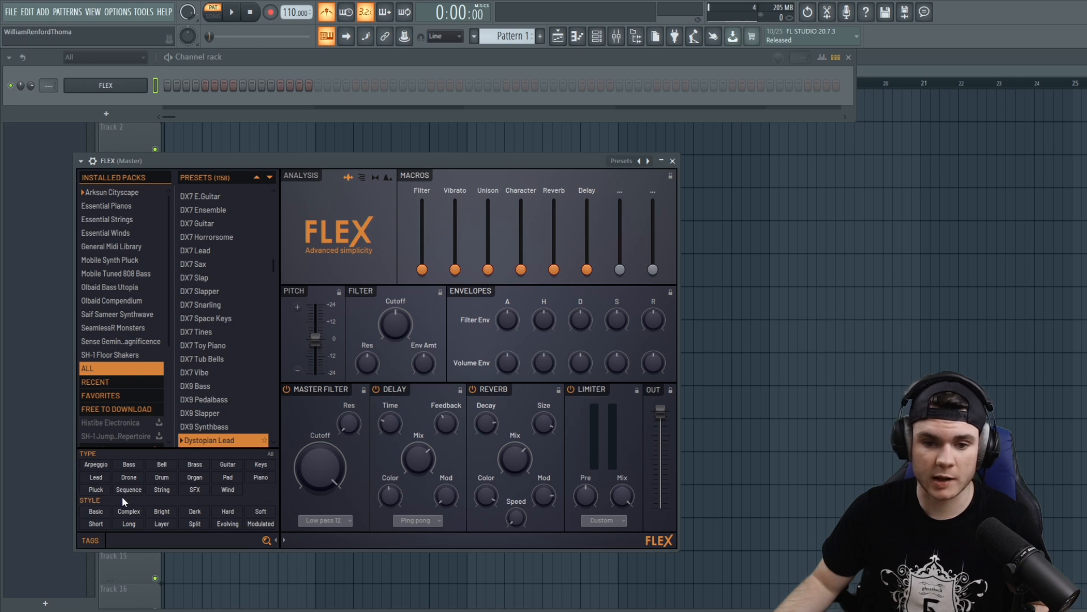
pyautogui.click(137, 539)
pyautogui.write('pluck')
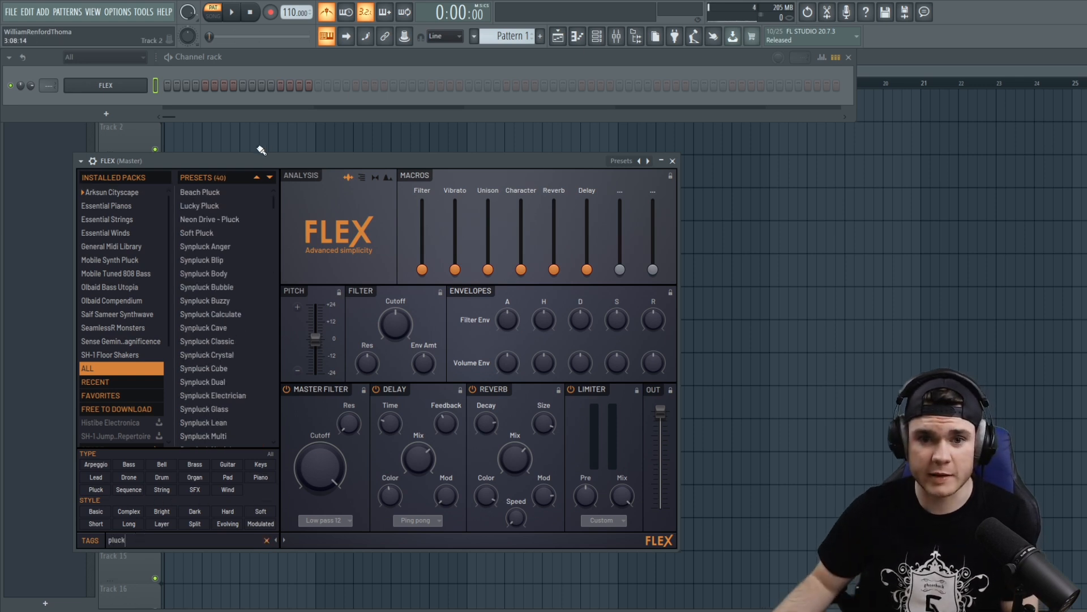
pyautogui.moveTo(255, 161); pyautogui.dragTo(312, 132)
# Audition the Beach Pluck, Lucky Pluck and Neon Drive - Pluck presets, and load Synpluck Calculate, trying it with a few notes.
pyautogui.click(269, 163)
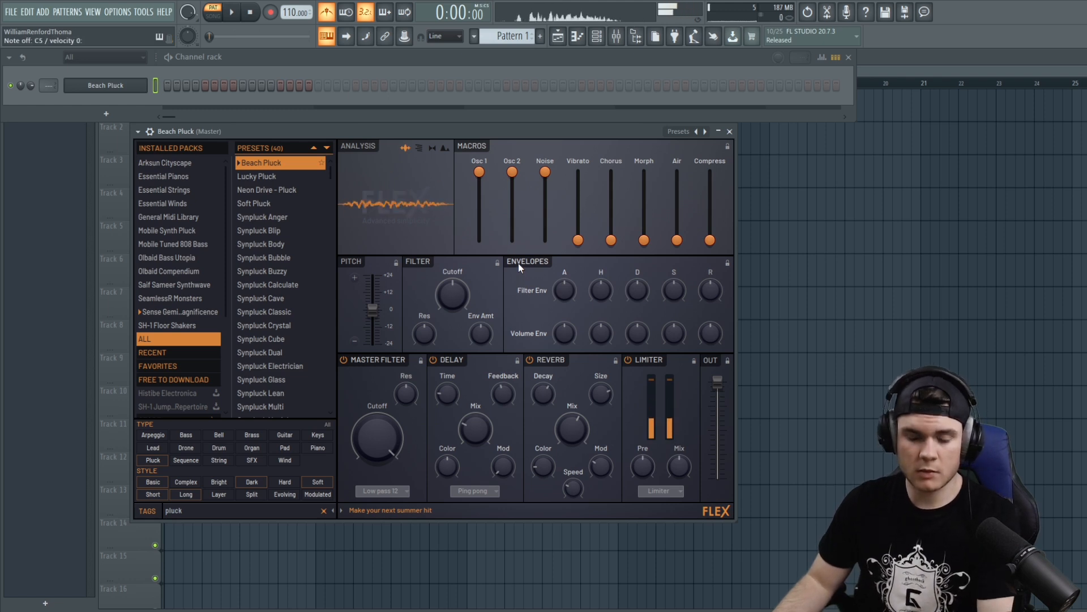
pyautogui.click(273, 176)
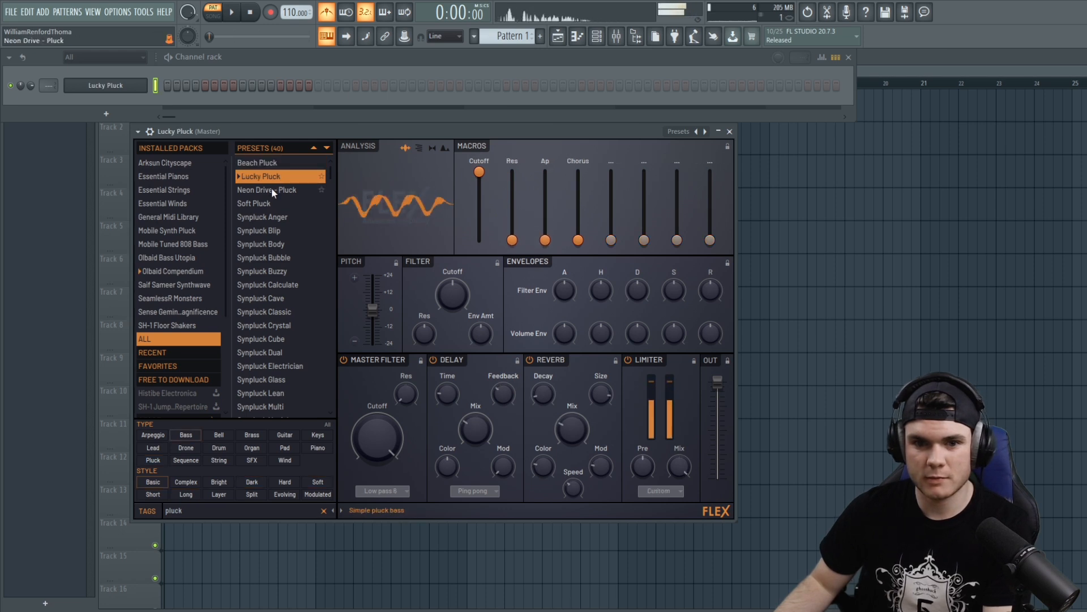
pyautogui.click(272, 190)
pyautogui.click(271, 285)
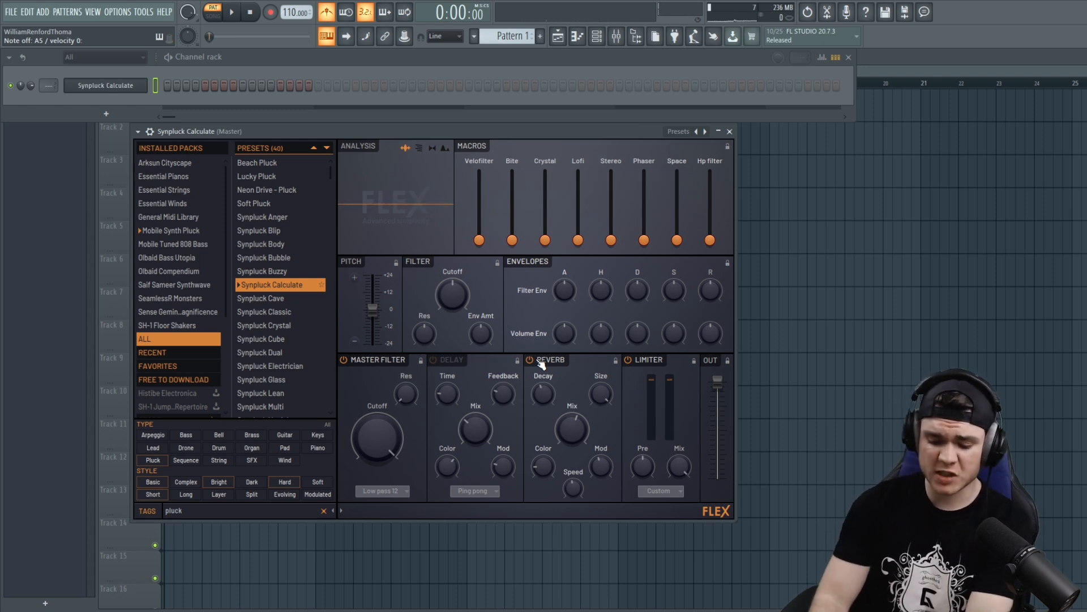
pyautogui.press('q')
pyautogui.press('n')
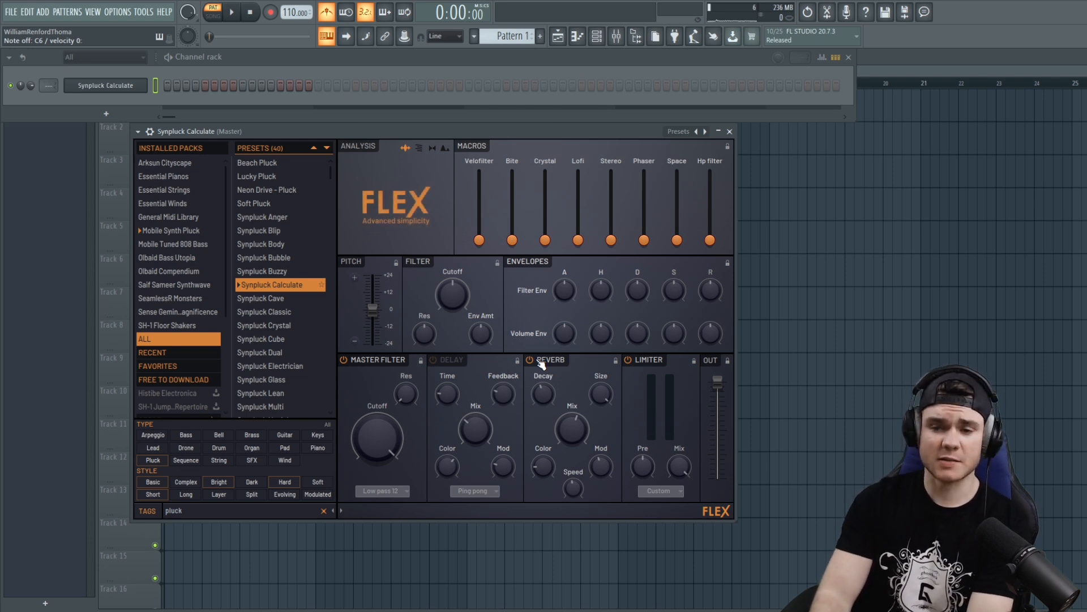
pyautogui.press('m')
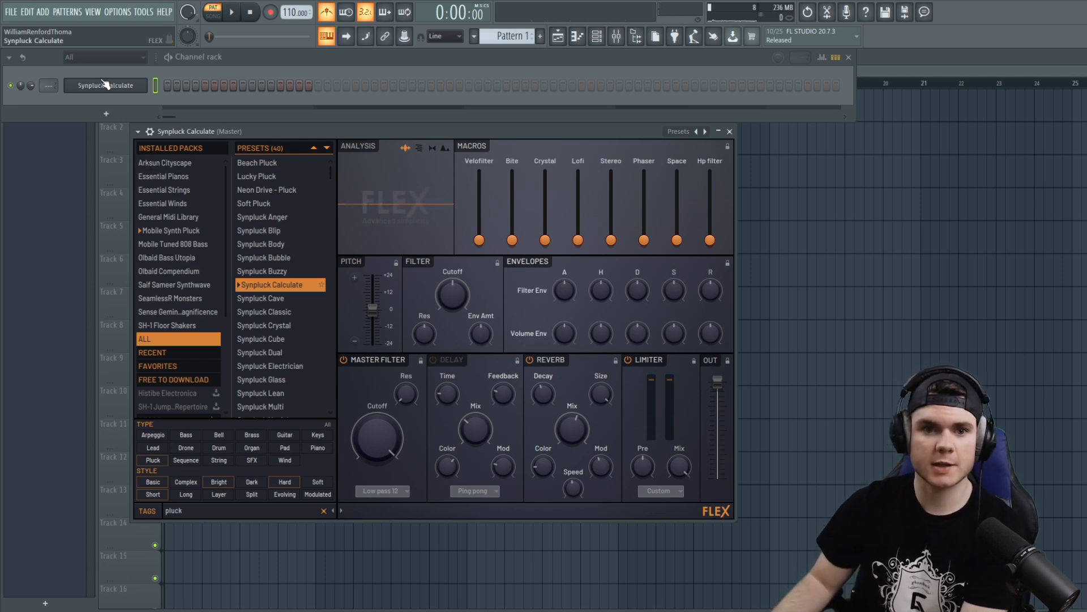
# Open the piano roll of the Synpluck Calculate channel.
pyautogui.rightClick(103, 85)
pyautogui.click(160, 97)
pyautogui.rightClick(122, 88)
pyautogui.click(164, 86)
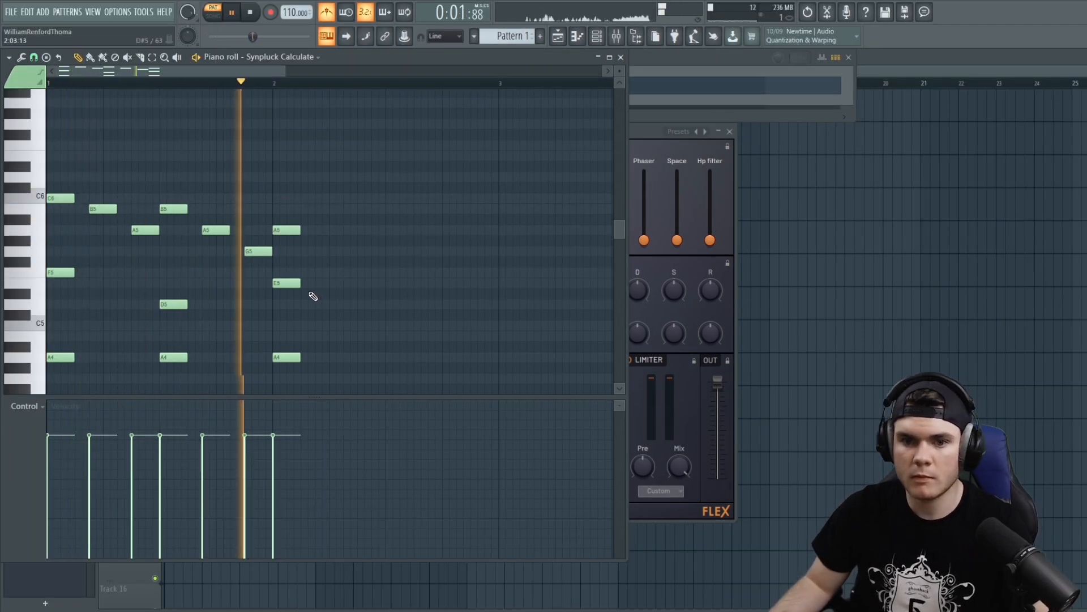
# Reposition the piano roll, collapse its velocity lane, and turn off the metronome for the pattern playback.
pyautogui.moveTo(282, 58); pyautogui.dragTo(412, 73)
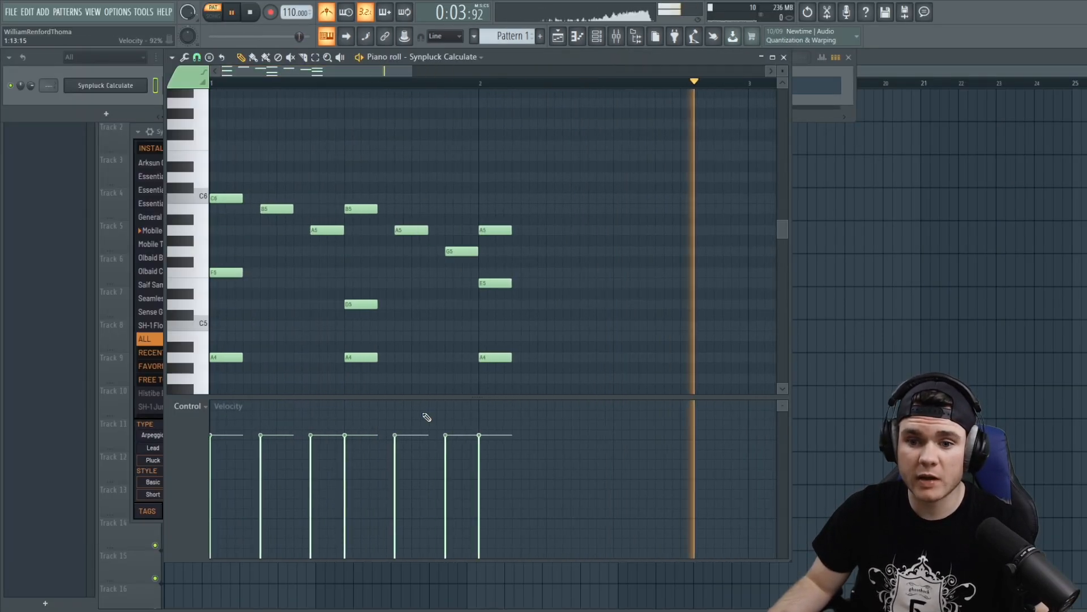
pyautogui.scroll(-1, 432, 384)
pyautogui.moveTo(424, 398); pyautogui.dragTo(405, 560)
pyautogui.click(327, 12)
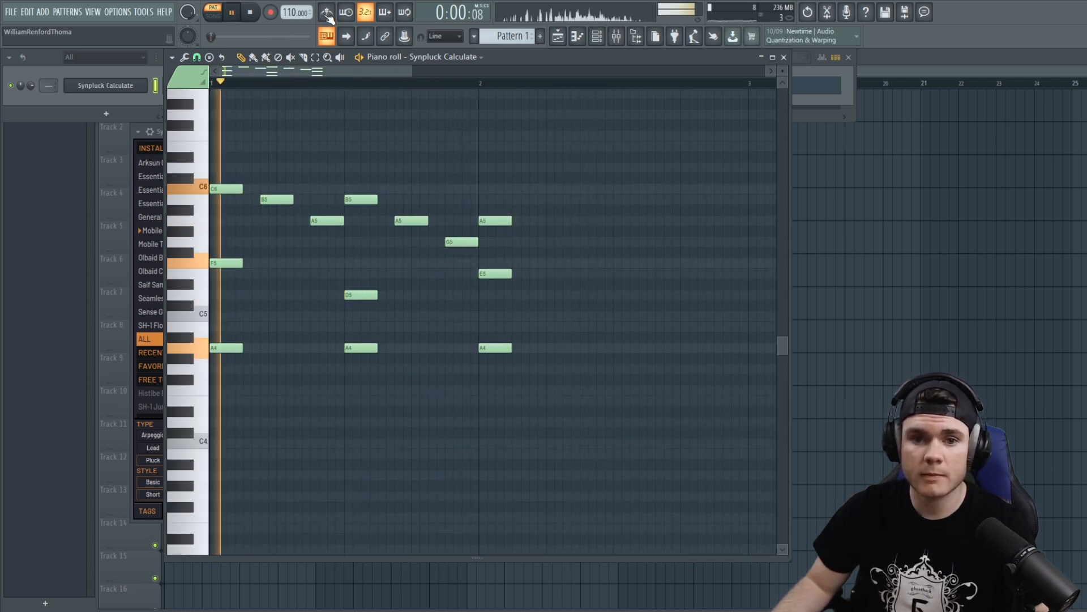
pyautogui.press('space')
# Strum all the notes of the pattern, raising the strength of the start time offset.
pyautogui.hotkey('ctrl', 'a')
pyautogui.click(172, 57)
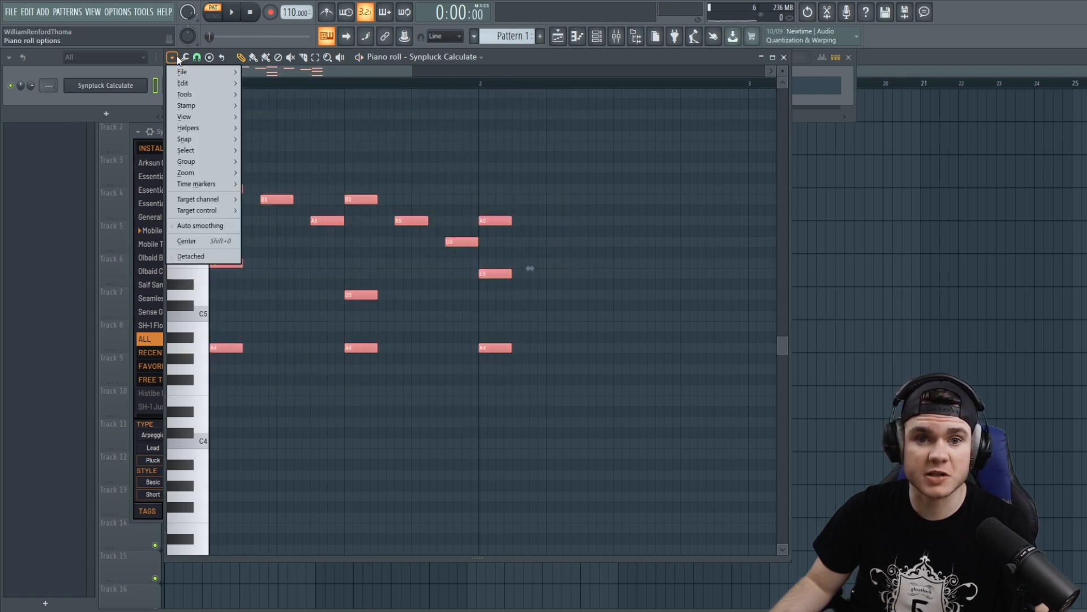
pyautogui.moveTo(187, 94)
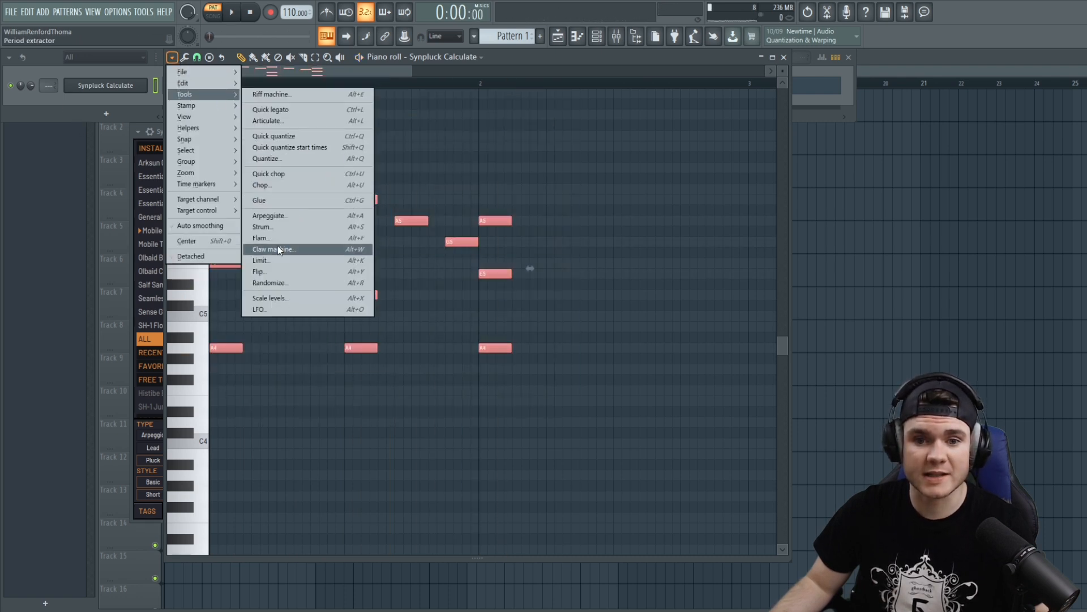
pyautogui.click(277, 229)
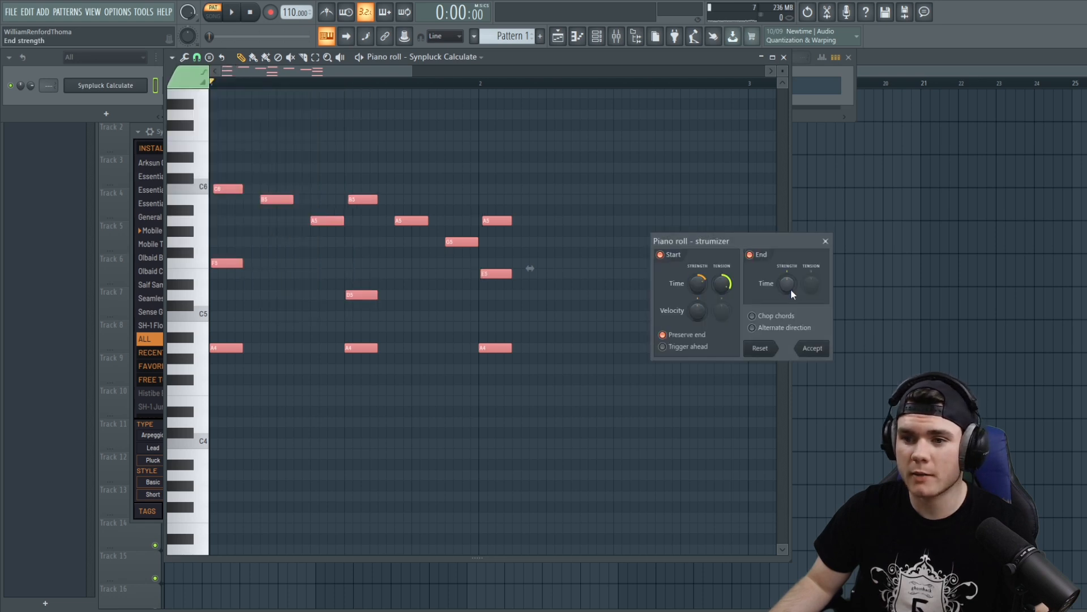
pyautogui.press('space')
pyautogui.moveTo(698, 284); pyautogui.dragTo(698, 276)
pyautogui.press('space')
pyautogui.click(813, 348)
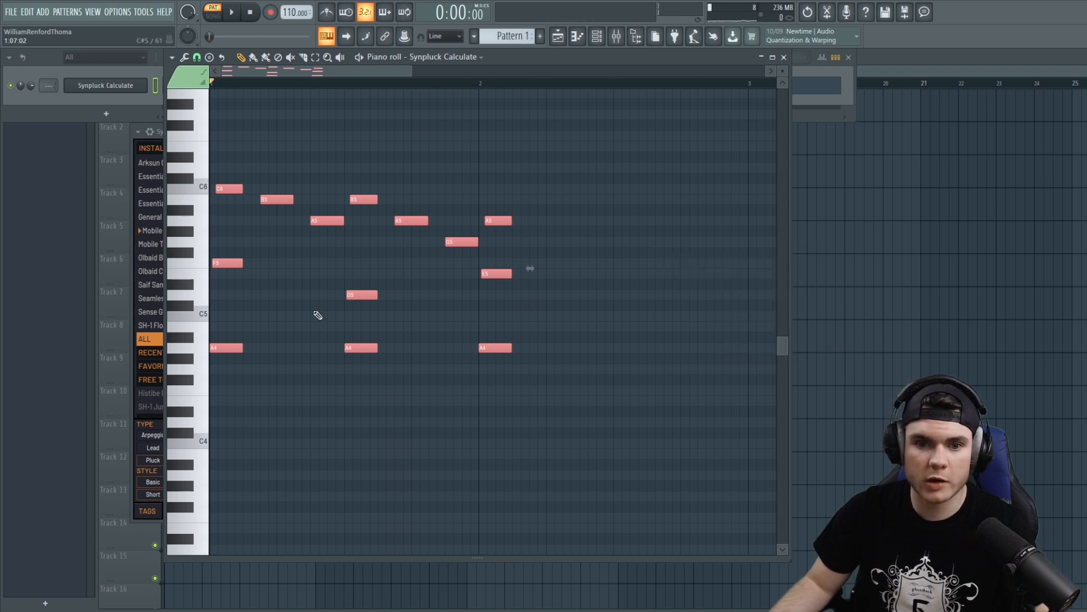
# Reorder the second chord's strum so D5 starts on the beat and A4 slightly after it, and play the pattern.
pyautogui.click(375, 334)
pyautogui.moveTo(356, 344)
pyautogui.mouseDown()
pyautogui.moveTo(354, 281)
pyautogui.moveTo(360, 354)
pyautogui.mouseUp()
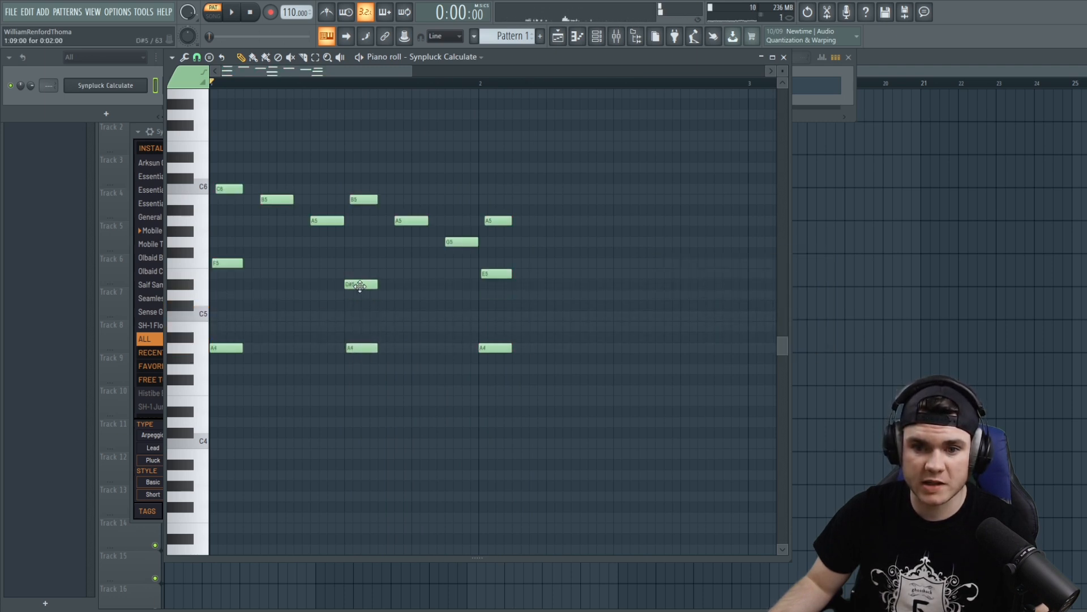
pyautogui.moveTo(359, 284); pyautogui.dragTo(358, 296)
pyautogui.press('space')
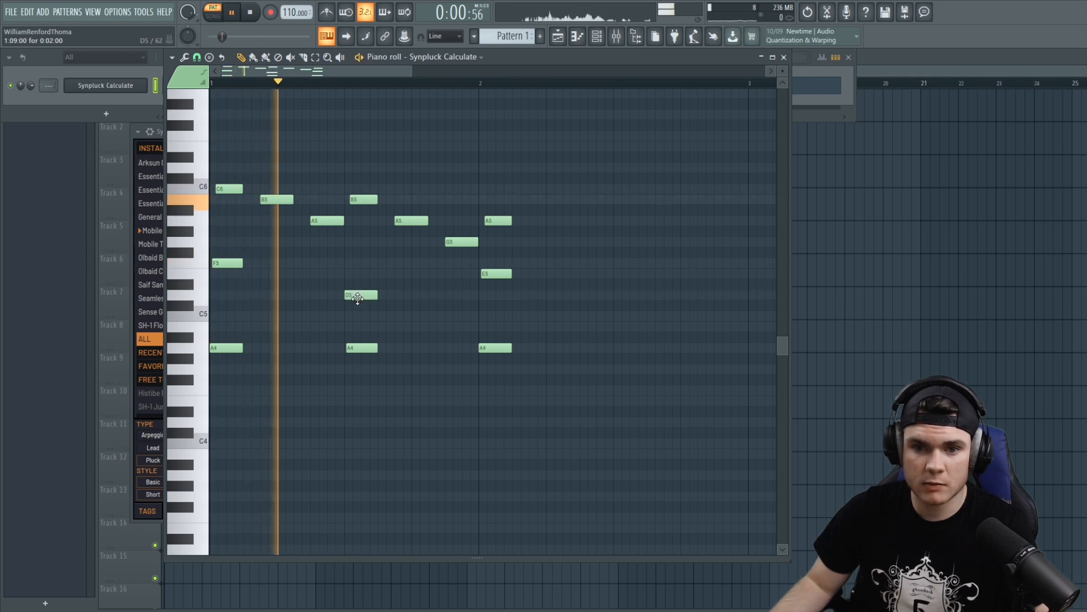
pyautogui.press('space')
pyautogui.press('space')
pyautogui.press('space')
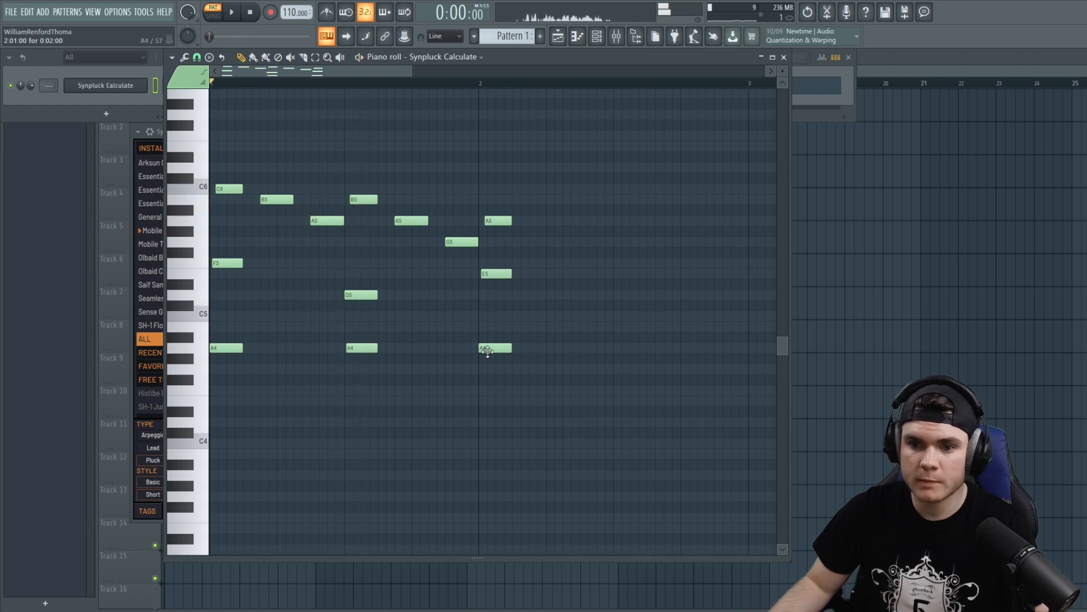
# Reverse the last chord's strum so A5 starts first and A4 last, and play back the pattern.
pyautogui.moveTo(488, 351)
pyautogui.mouseDown()
pyautogui.moveTo(491, 223)
pyautogui.moveTo(488, 346)
pyautogui.mouseUp()
pyautogui.moveTo(494, 211); pyautogui.dragTo(488, 221)
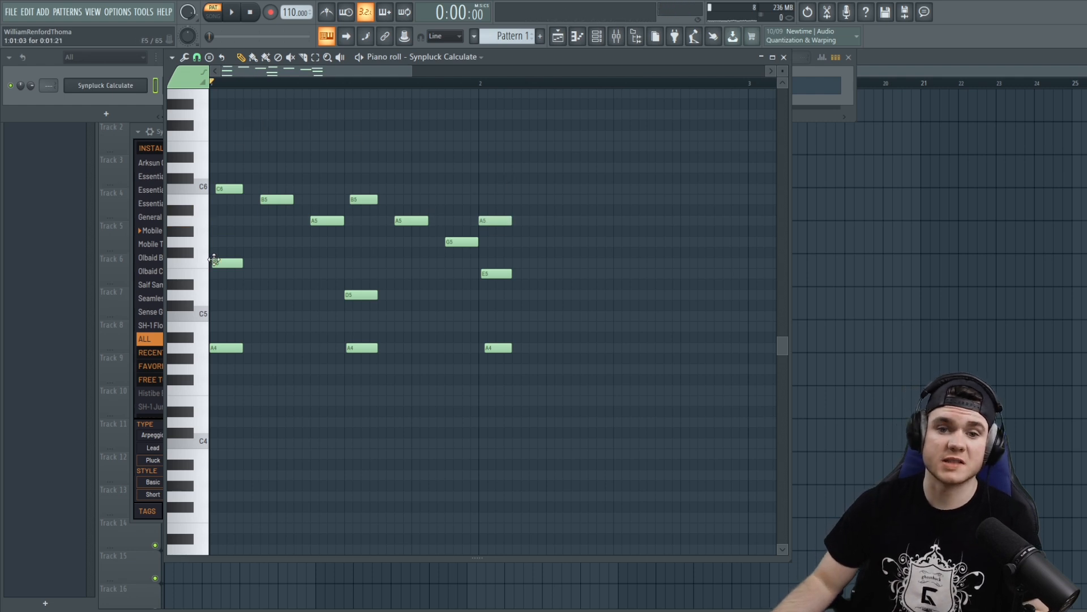
pyautogui.press('space')
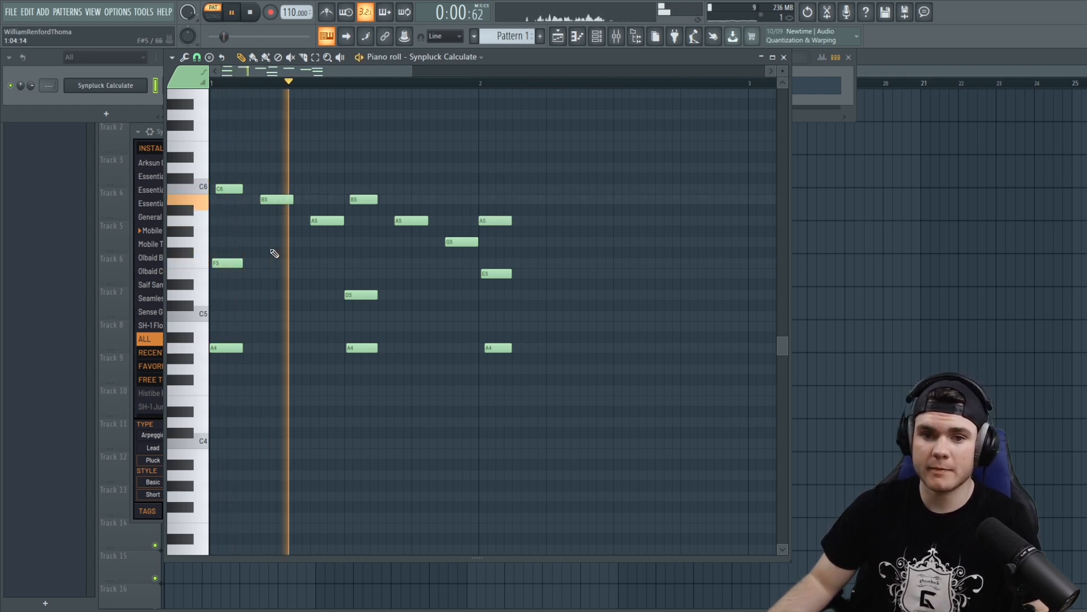
pyautogui.press('space')
pyautogui.moveTo(491, 85); pyautogui.dragTo(203, 106)
pyautogui.press('space')
pyautogui.press('space')
pyautogui.press('space')
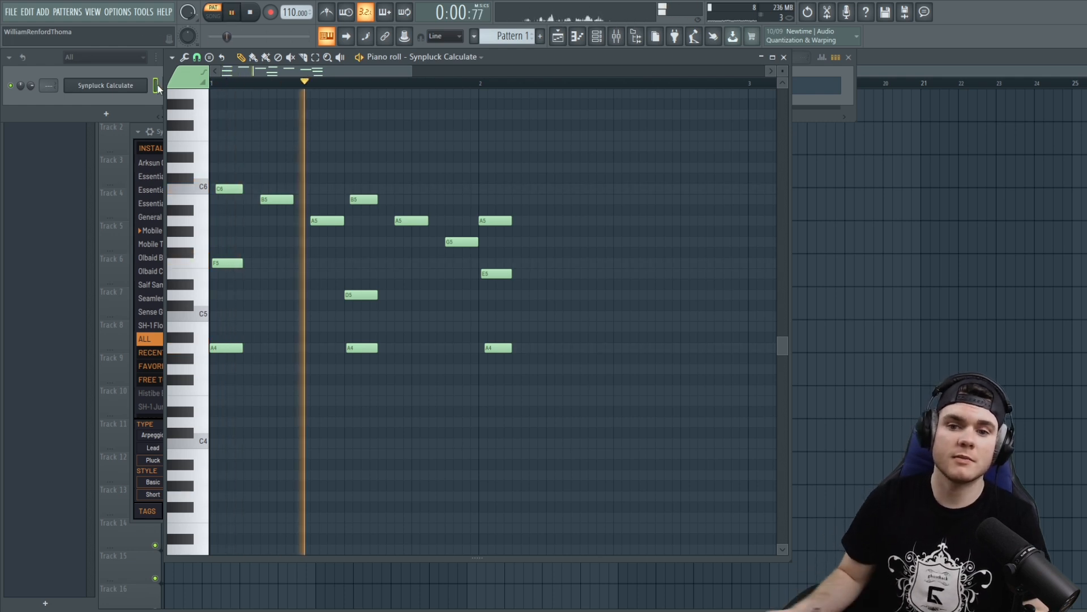
pyautogui.press('space')
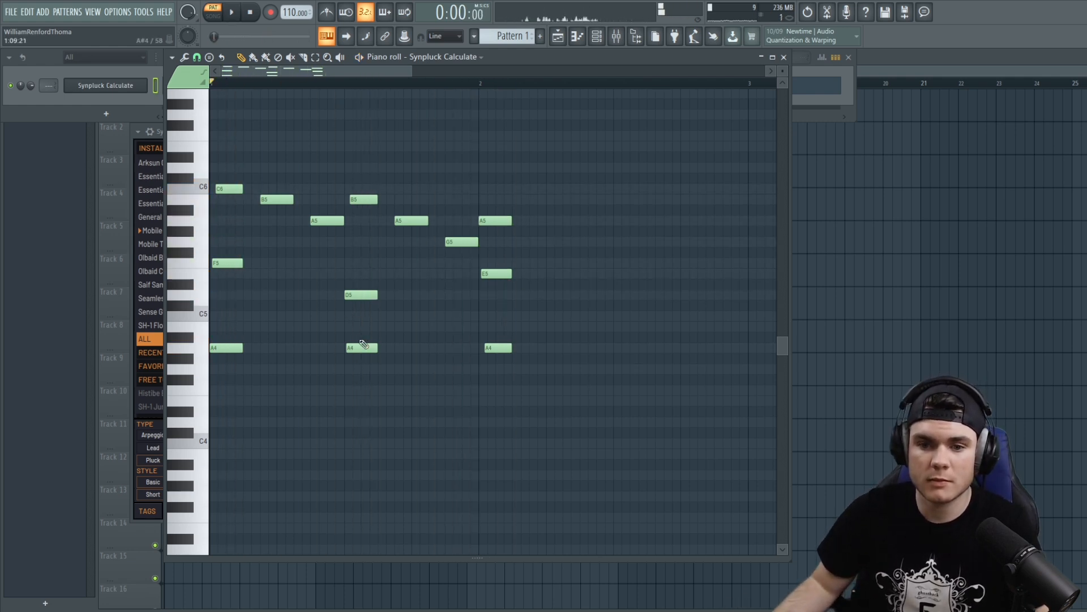
# Close the piano roll and audition the melody with other pluck presets, including Synpluck Cave, Glass, Multi and White Pluck.
pyautogui.press('F7')
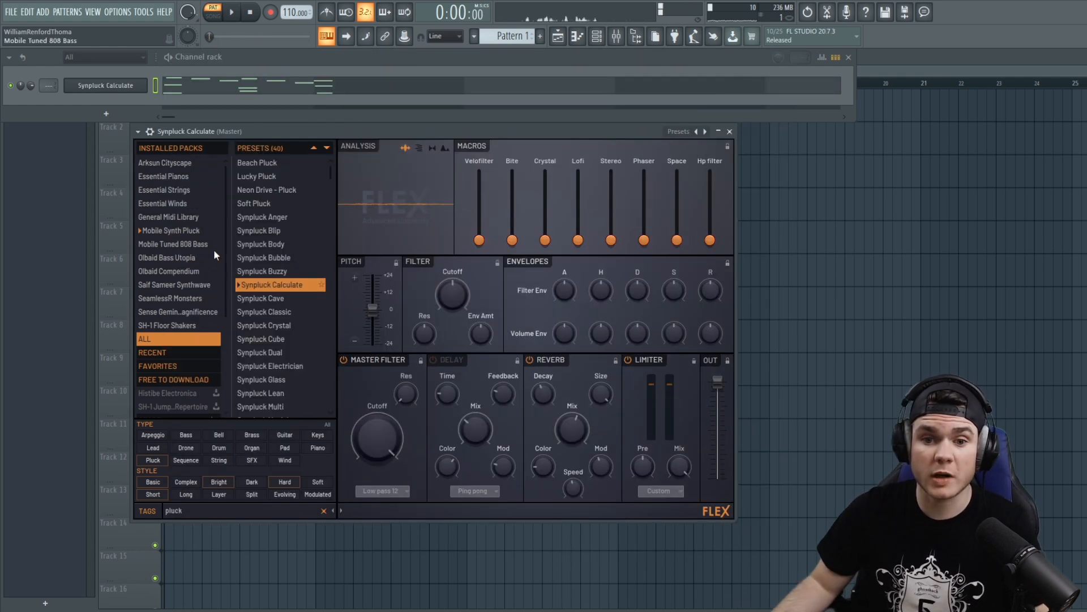
pyautogui.click(272, 298)
pyautogui.press('space')
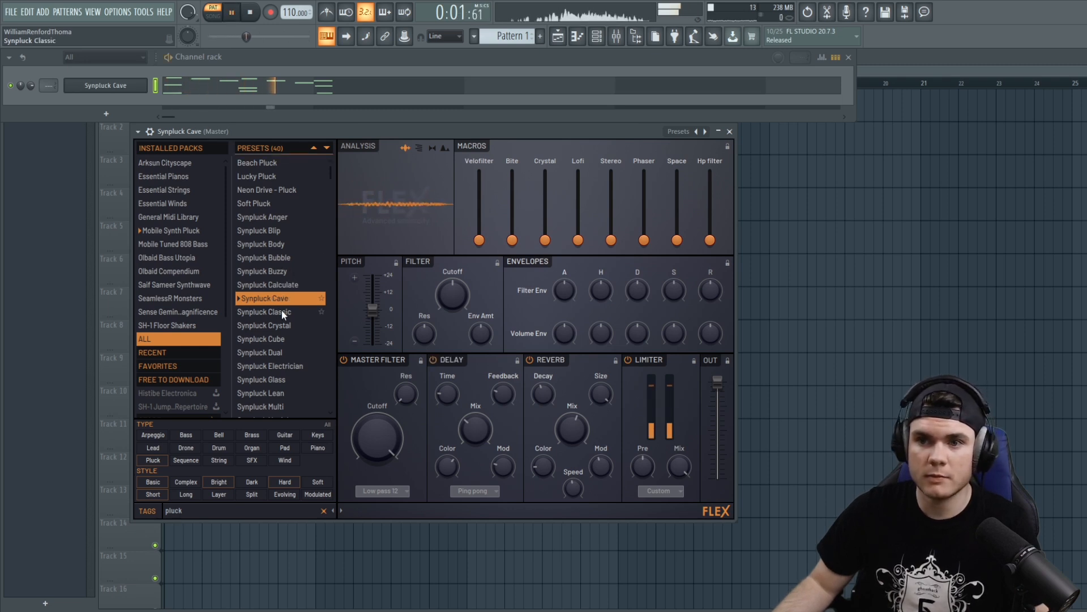
pyautogui.press('space')
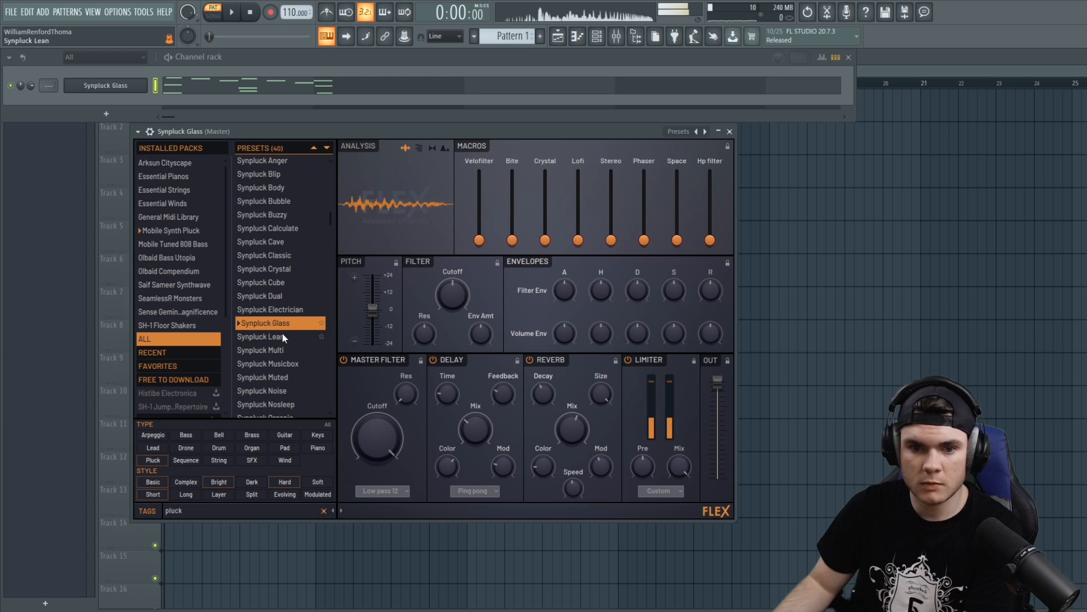
pyautogui.click(282, 340)
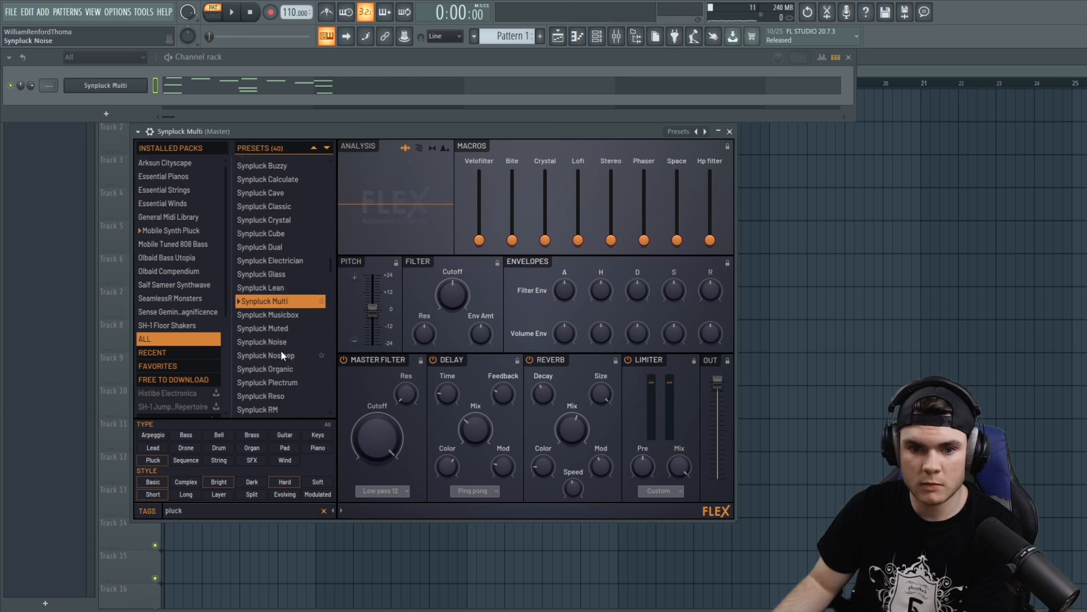
pyautogui.scroll(-1, 281, 351)
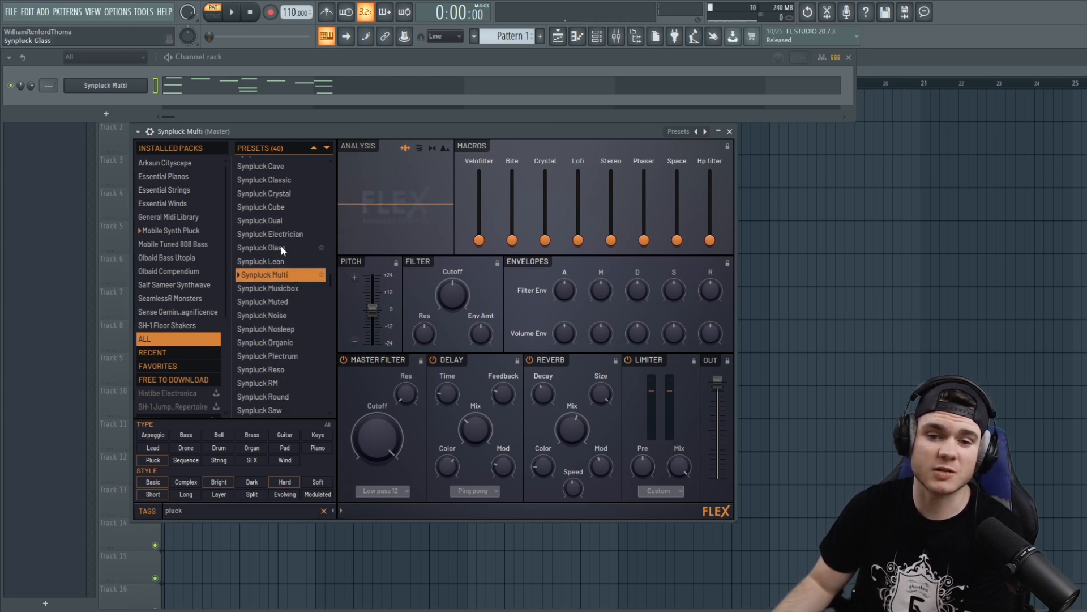
pyautogui.scroll(-5, 287, 250)
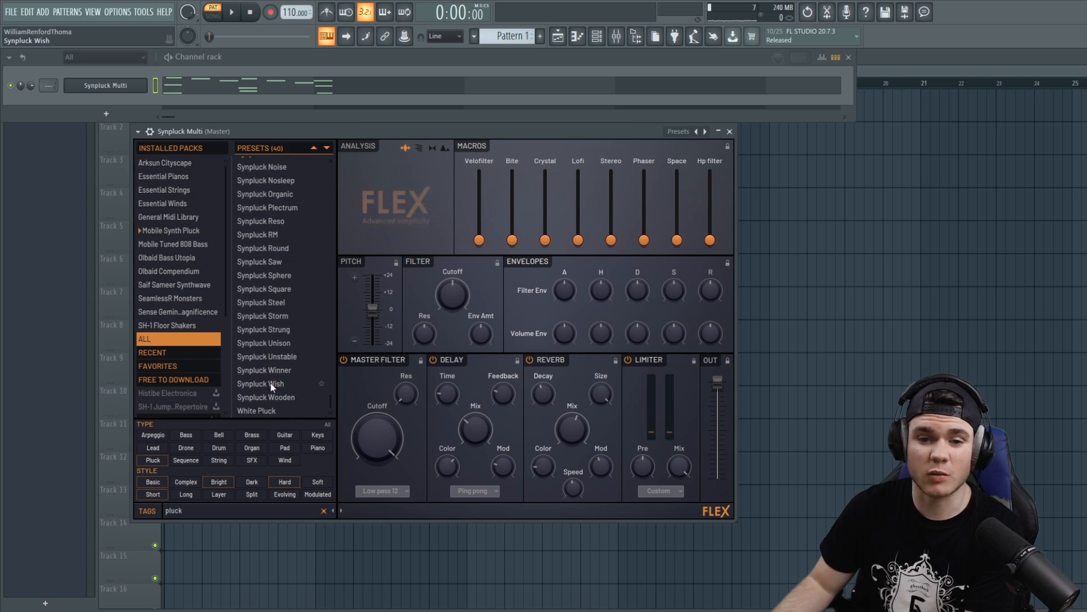
pyautogui.click(260, 411)
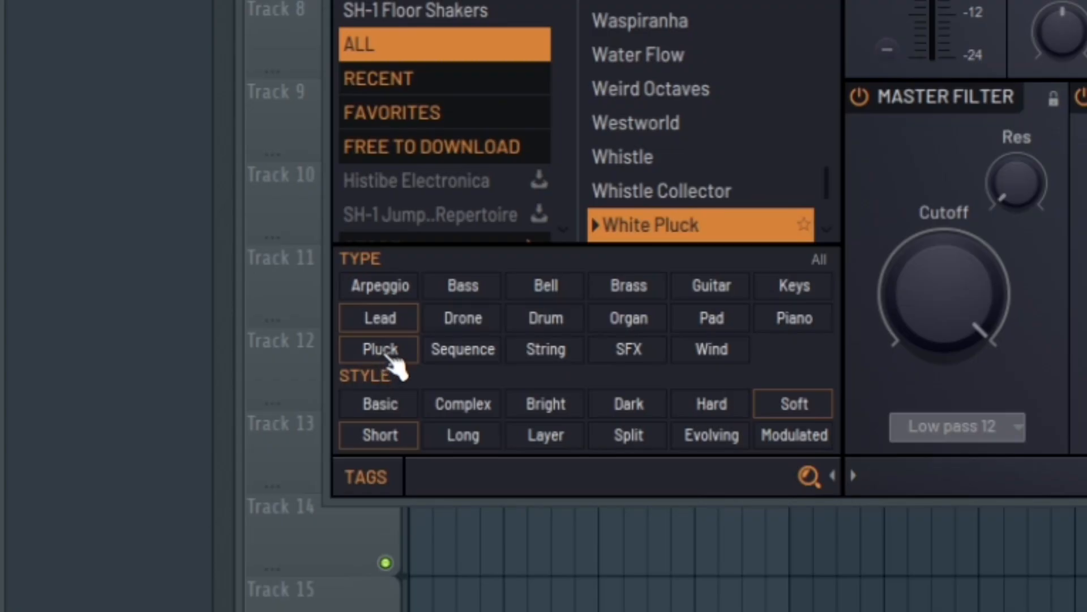
# Filter the presets to the Pluck type and audition 4-OpFM Designer, Agogo, AmbiClav and Angular Concept from the start of the list.
pyautogui.click(391, 360)
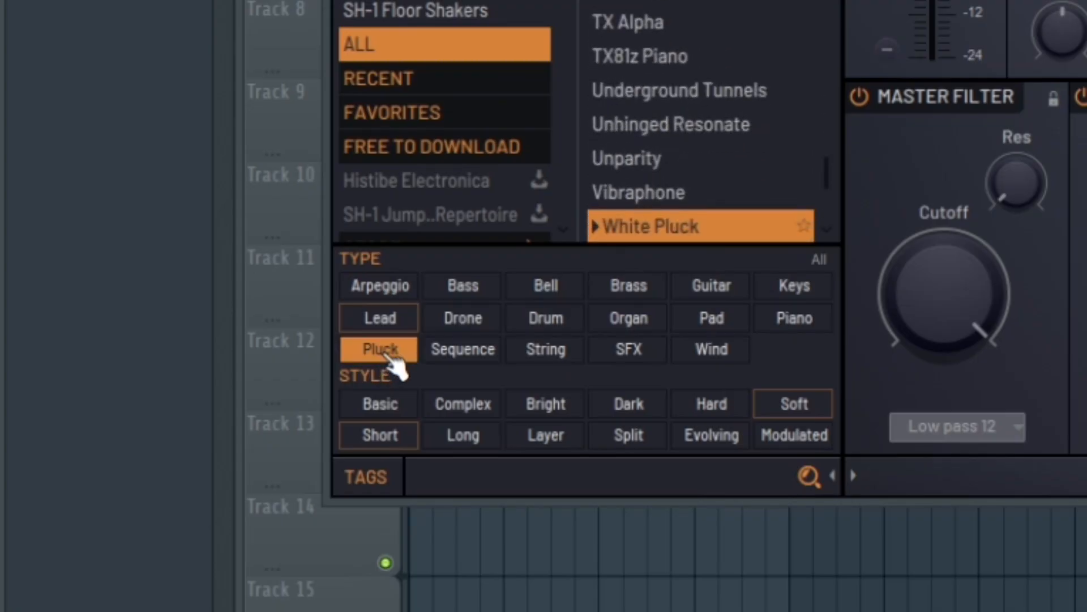
pyautogui.scroll(15, 654, 158)
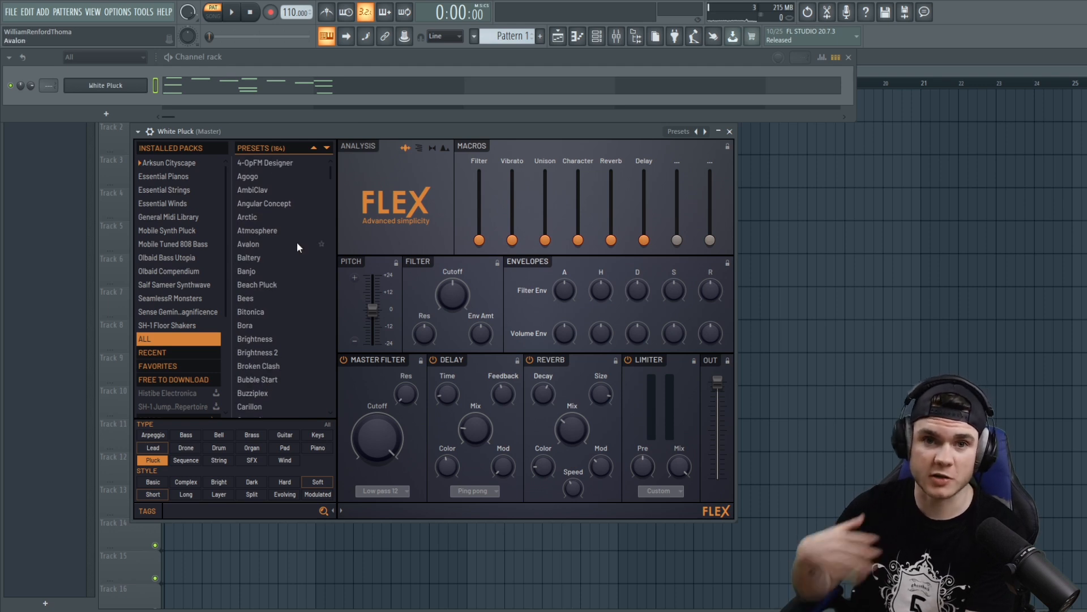
pyautogui.click(302, 218)
pyautogui.click(274, 165)
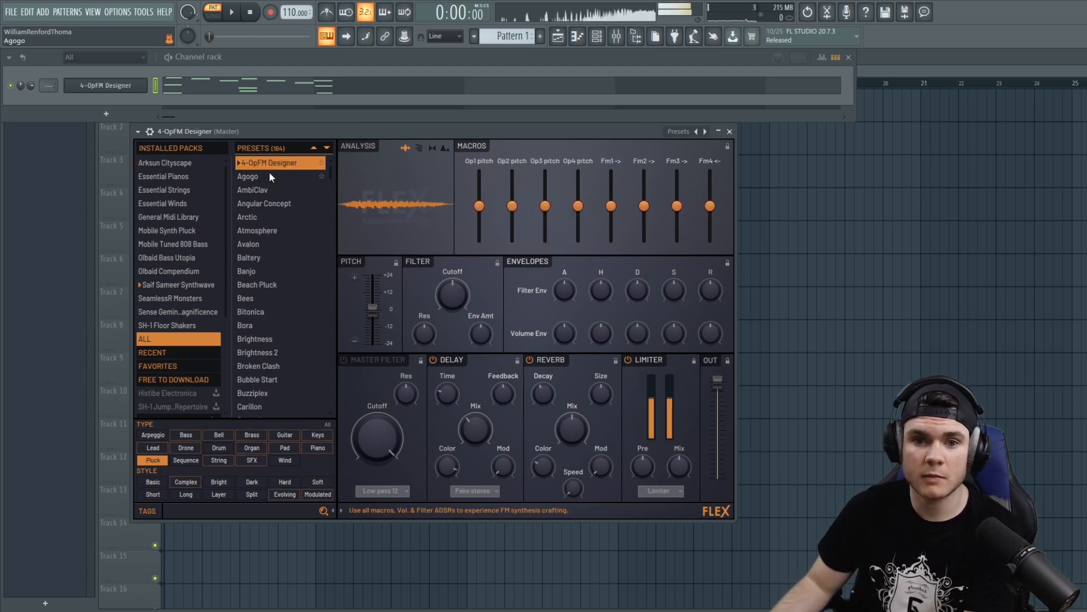
pyautogui.click(268, 176)
pyautogui.click(266, 191)
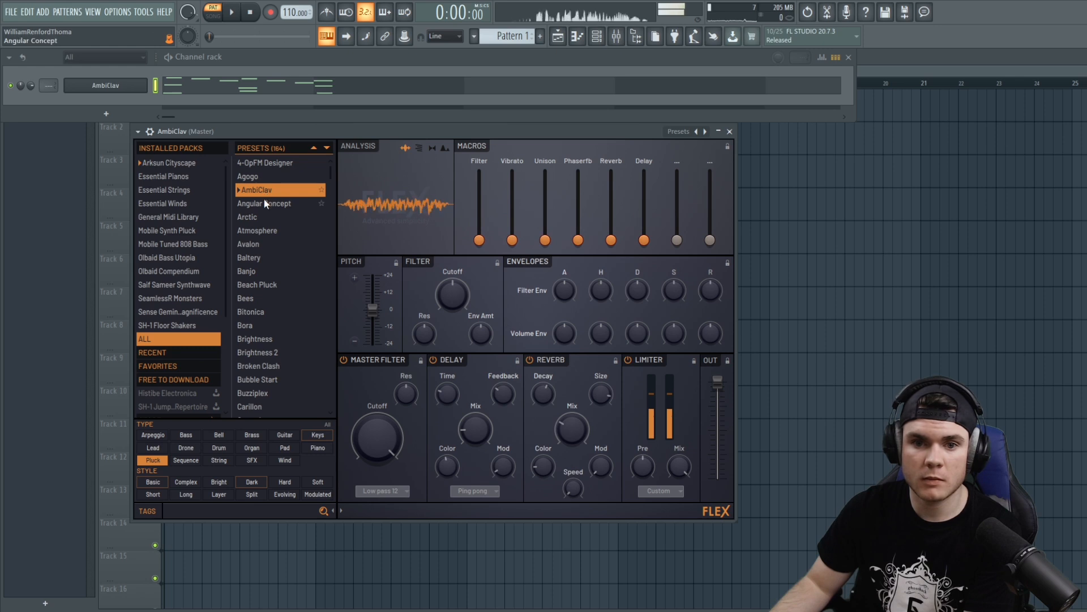
pyautogui.click(264, 206)
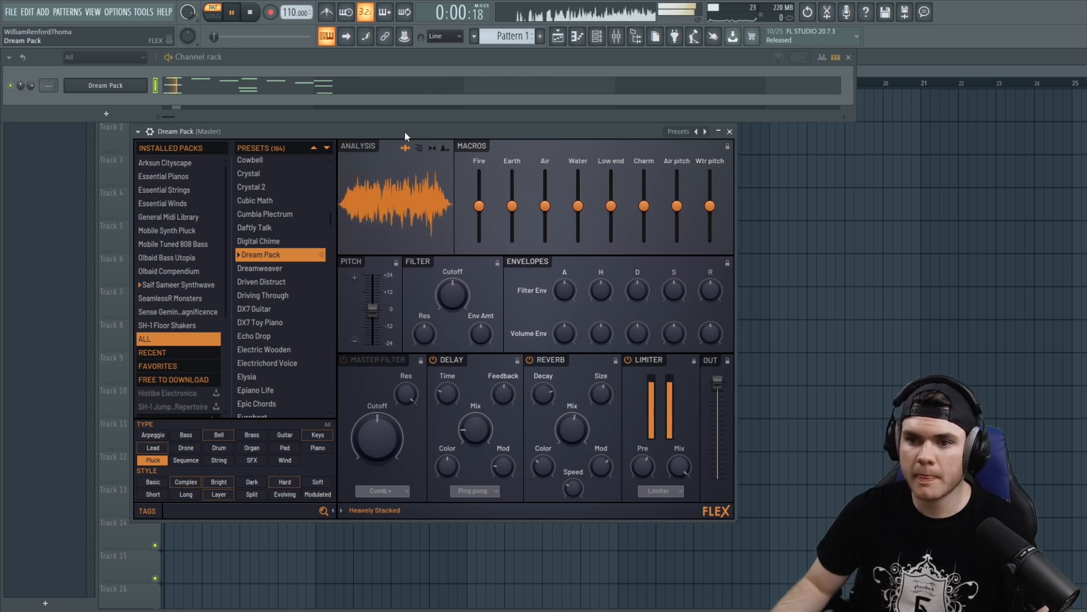
# Audition the melody with the Dream Pack and Dreamweaver presets, and choose the Marimba preset.
pyautogui.press('space')
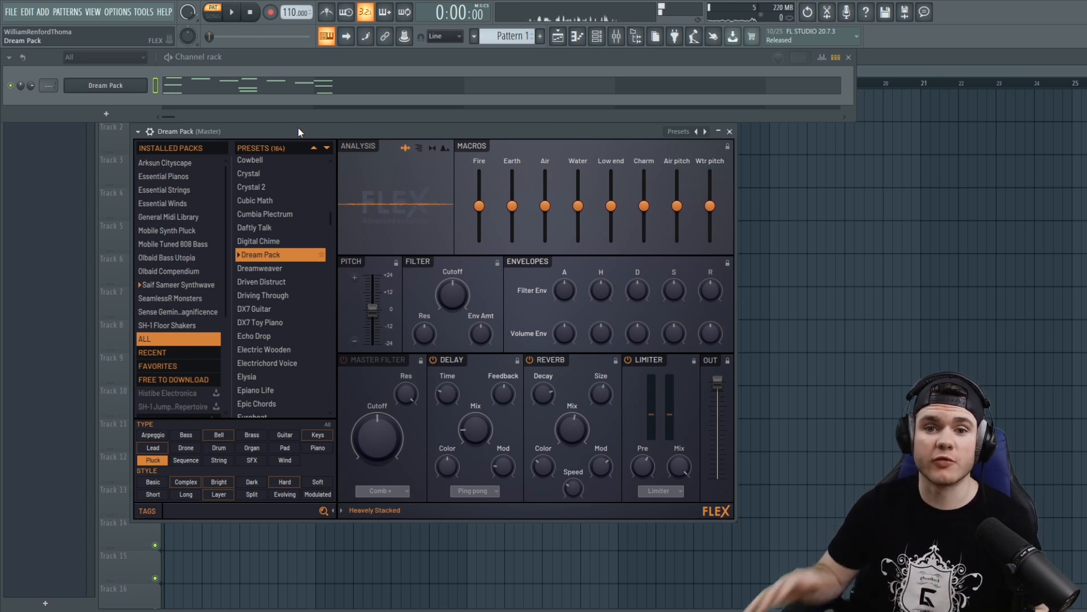
pyautogui.moveTo(298, 131)
pyautogui.mouseDown()
pyautogui.moveTo(302, 144)
pyautogui.moveTo(300, 131)
pyautogui.mouseUp()
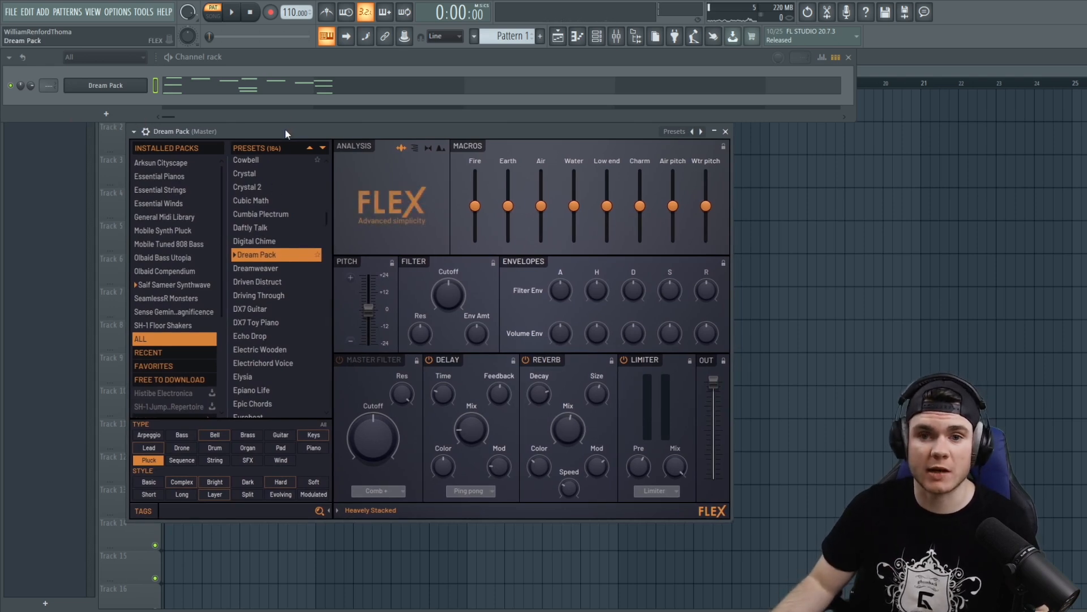
pyautogui.click(267, 266)
pyautogui.press('space')
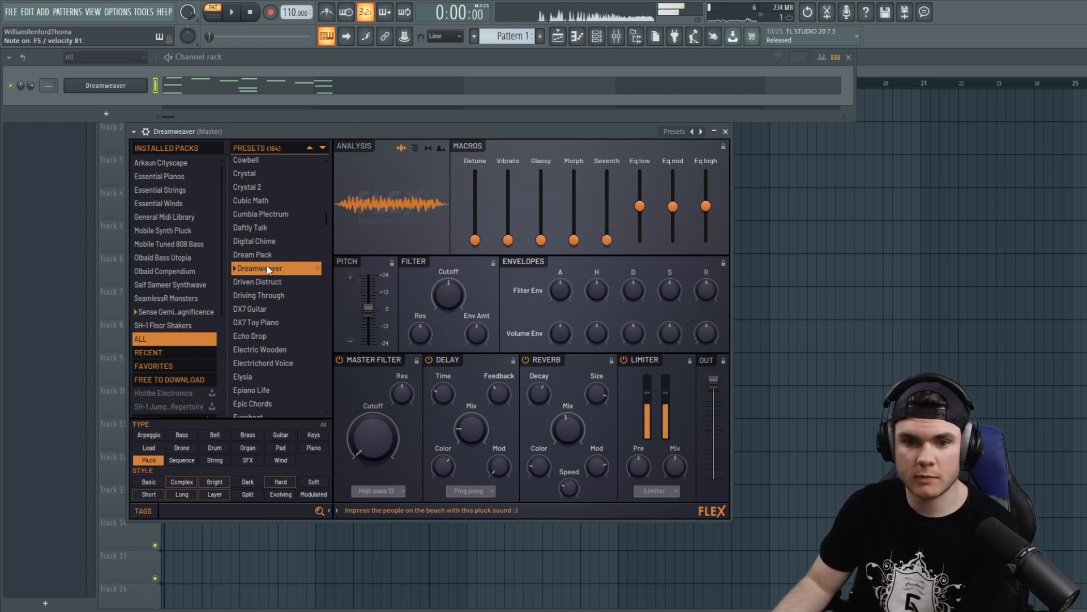
pyautogui.click(429, 360)
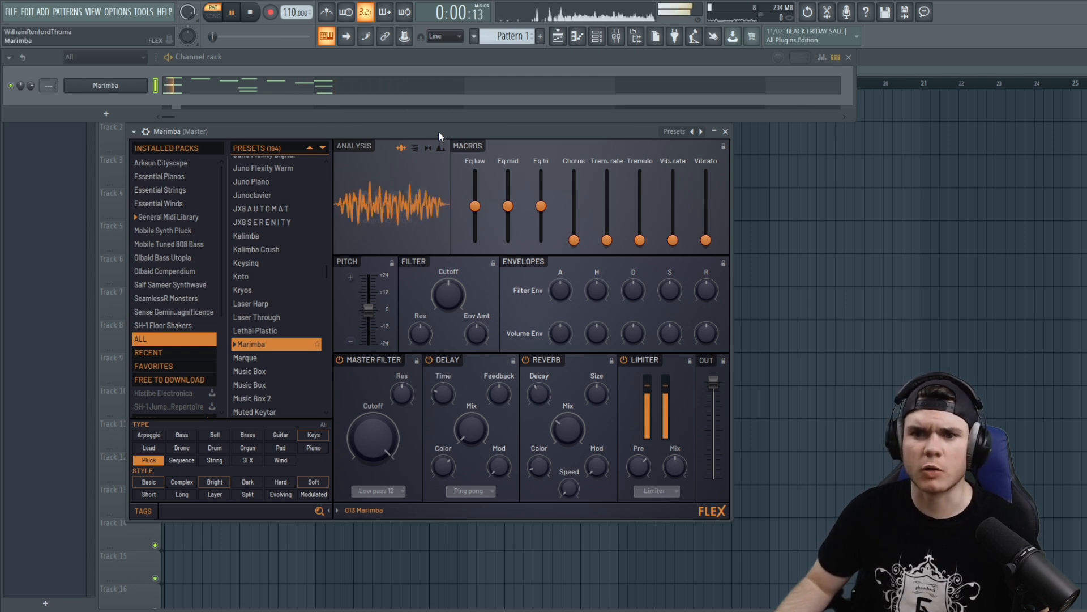
pyautogui.moveTo(541, 206); pyautogui.dragTo(540, 238)
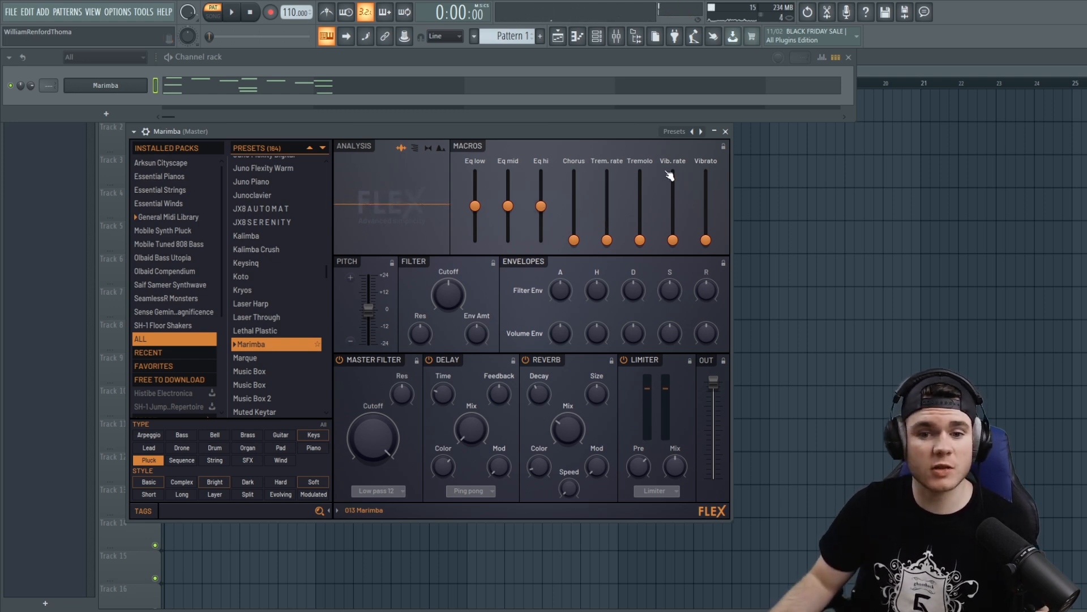
# Route the Marimba channel to mixer insert 10 and load Fruity Parametric EQ in slot 1.
pyautogui.click(727, 132)
pyautogui.click(618, 37)
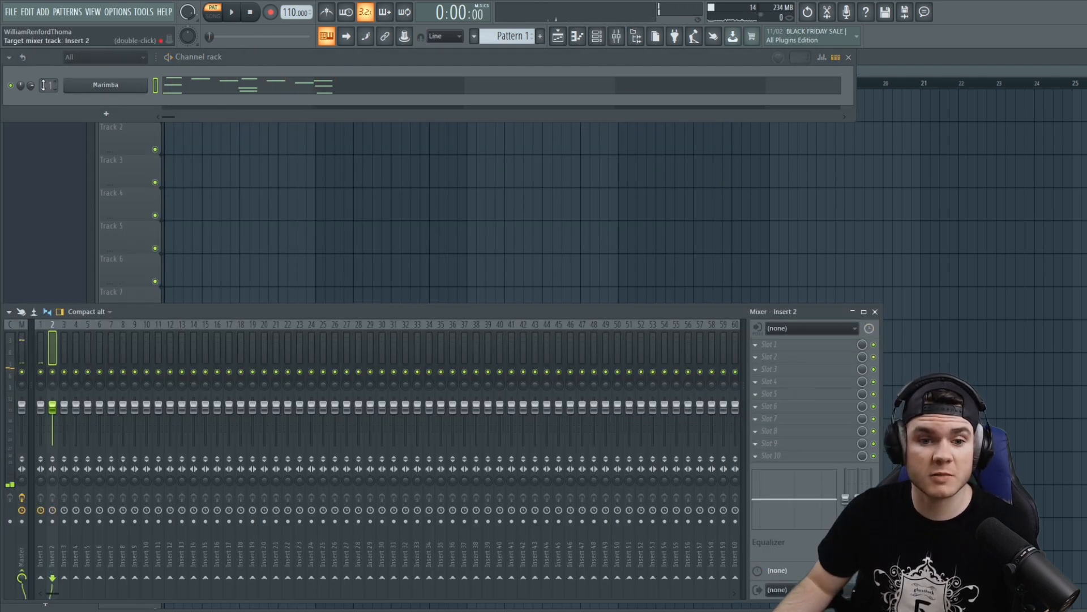
pyautogui.click(797, 348)
pyautogui.click(607, 161)
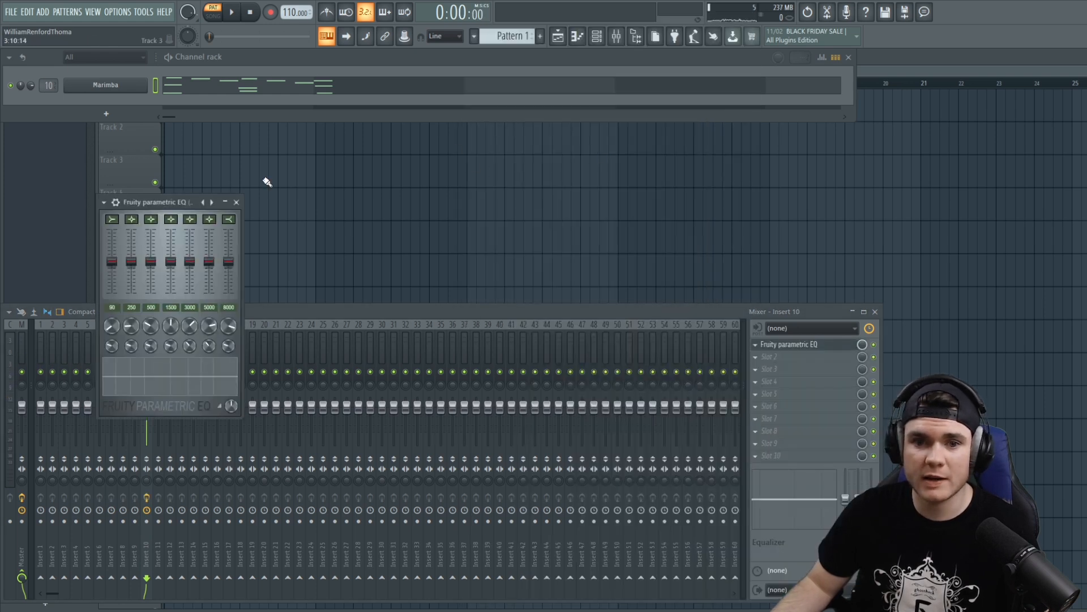
# Replace the slot 1 equalizer with Fruity Parametric EQ 2 and load a preset with low and high cuts.
pyautogui.click(755, 341)
pyautogui.moveTo(782, 332)
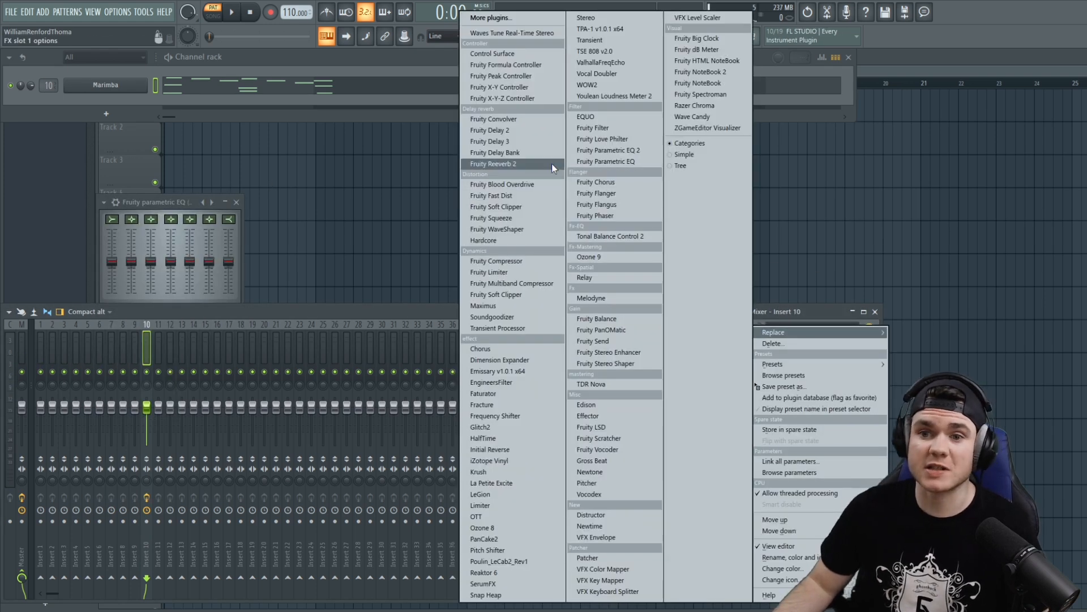
pyautogui.click(604, 151)
pyautogui.click(411, 203)
pyautogui.click(435, 271)
# While the pattern plays, lower the low-pass band to about 10661 Hz, raise the high-pass band's frequency, and close the equalizer.
pyautogui.press('space')
pyautogui.moveTo(346, 299)
pyautogui.mouseDown()
pyautogui.moveTo(320, 297)
pyautogui.moveTo(329, 297)
pyautogui.mouseUp()
pyautogui.moveTo(128, 300); pyautogui.dragTo(180, 296)
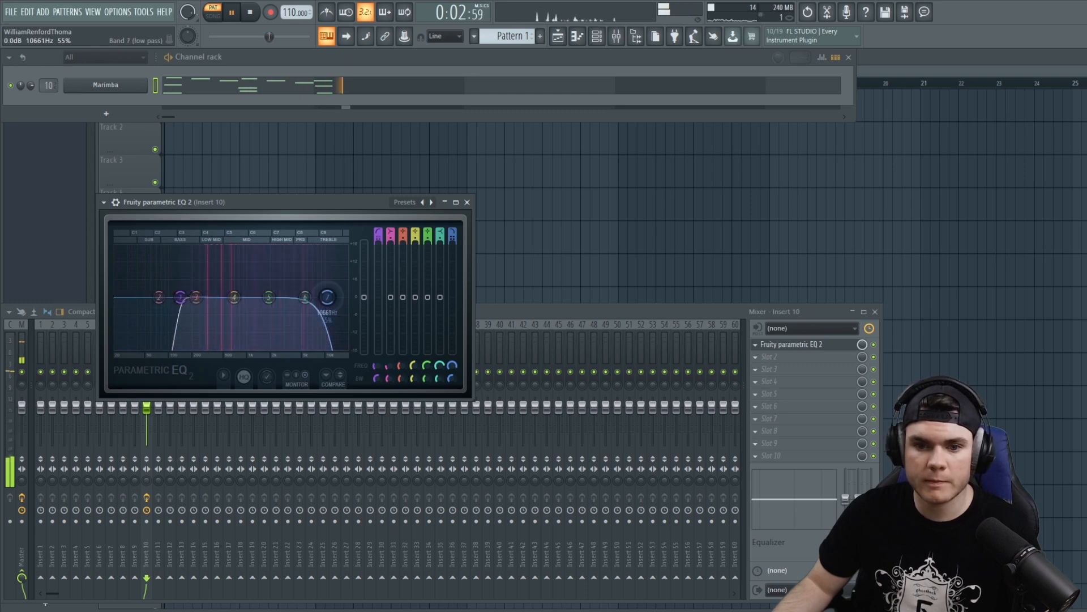
pyautogui.click(792, 345)
# Add Fruity Reeverb 2 in slot 2 of insert 10, set its wet level to about 26%, and close it.
pyautogui.click(776, 356)
pyautogui.click(514, 164)
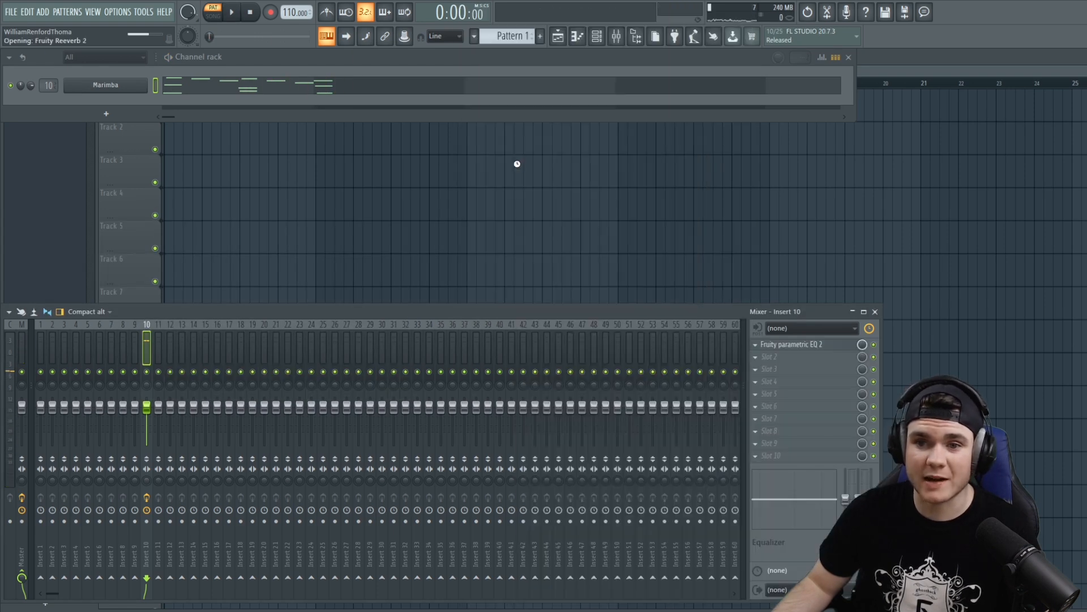
pyautogui.press('space')
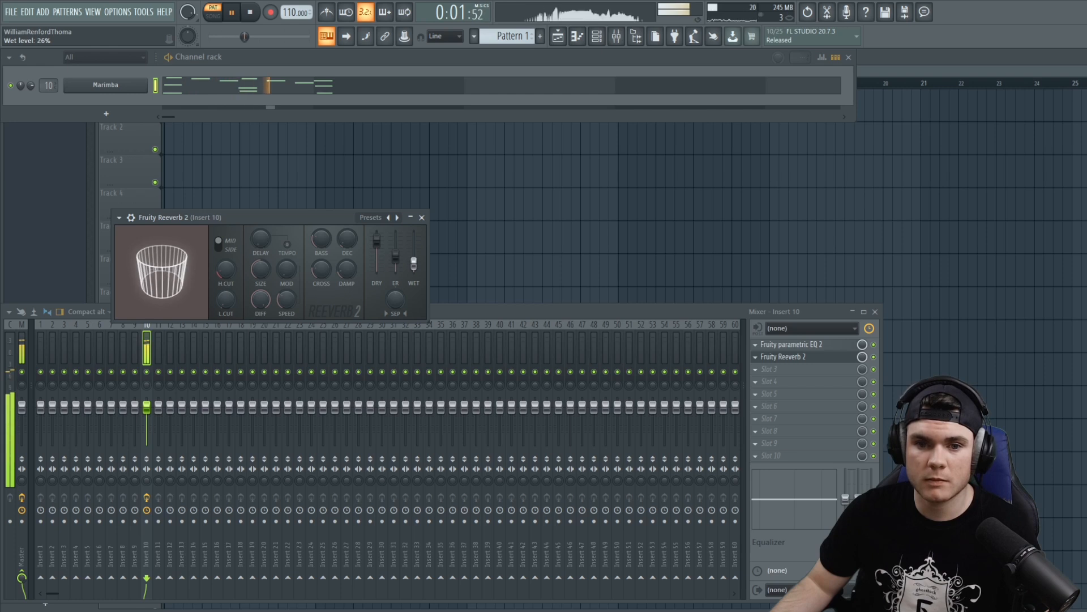
pyautogui.click(422, 217)
pyautogui.press('space')
# Open the Marimba pattern in the piano roll, play it back, and duplicate all its notes starting at bar 3.
pyautogui.click(323, 86)
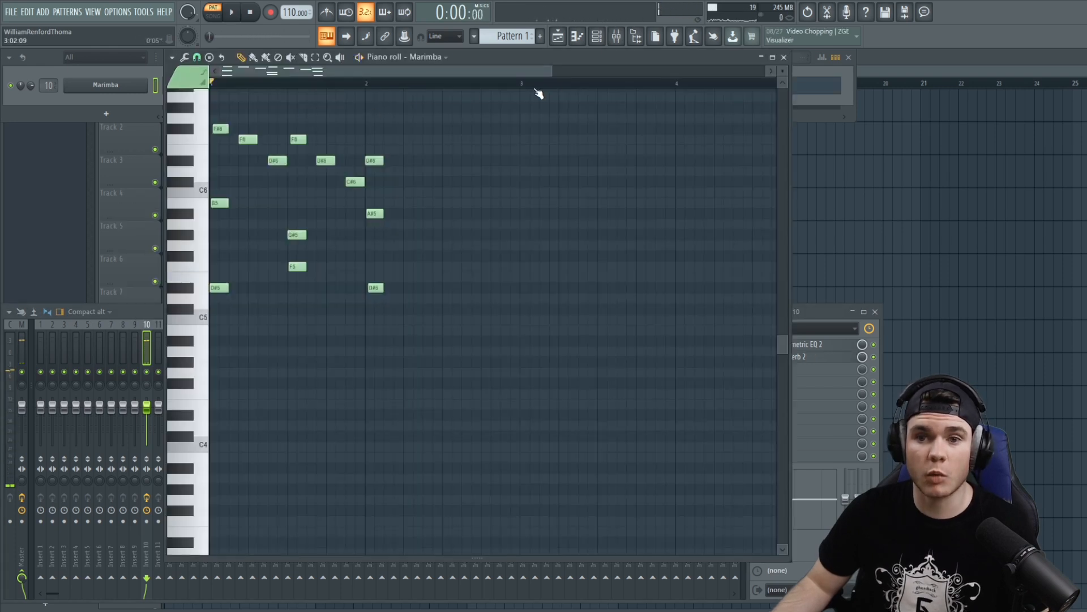
pyautogui.scroll(4, 535, 174)
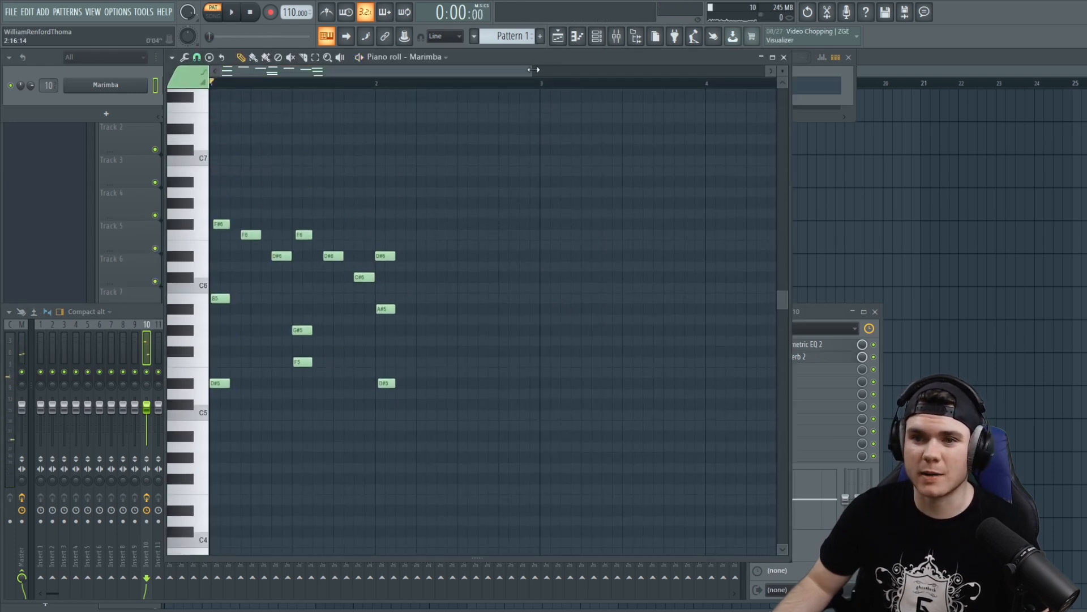
pyautogui.moveTo(533, 69); pyautogui.dragTo(593, 70)
pyautogui.press('space')
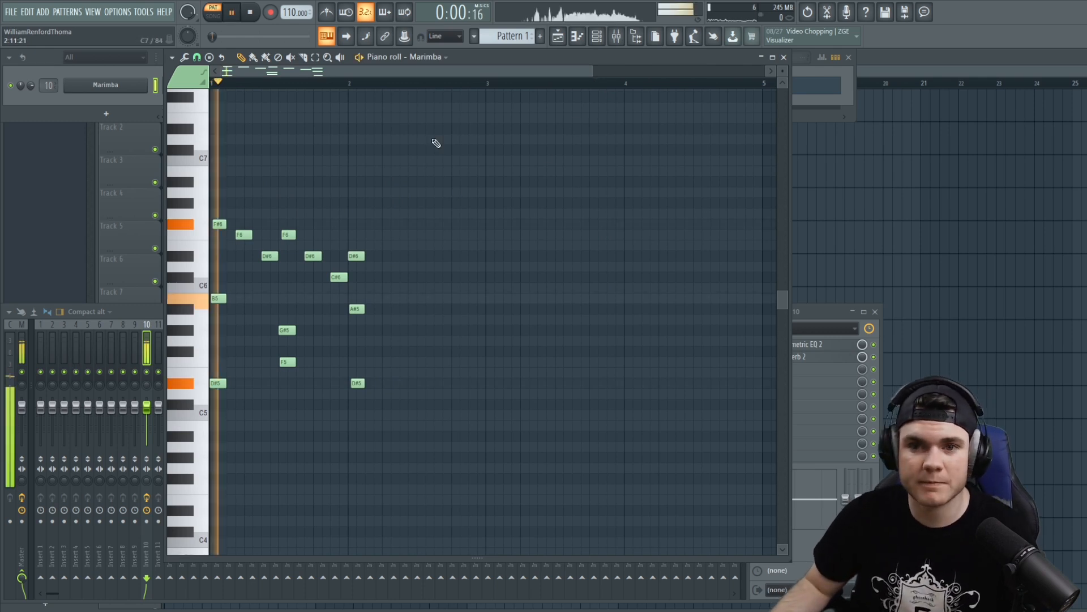
pyautogui.press('space')
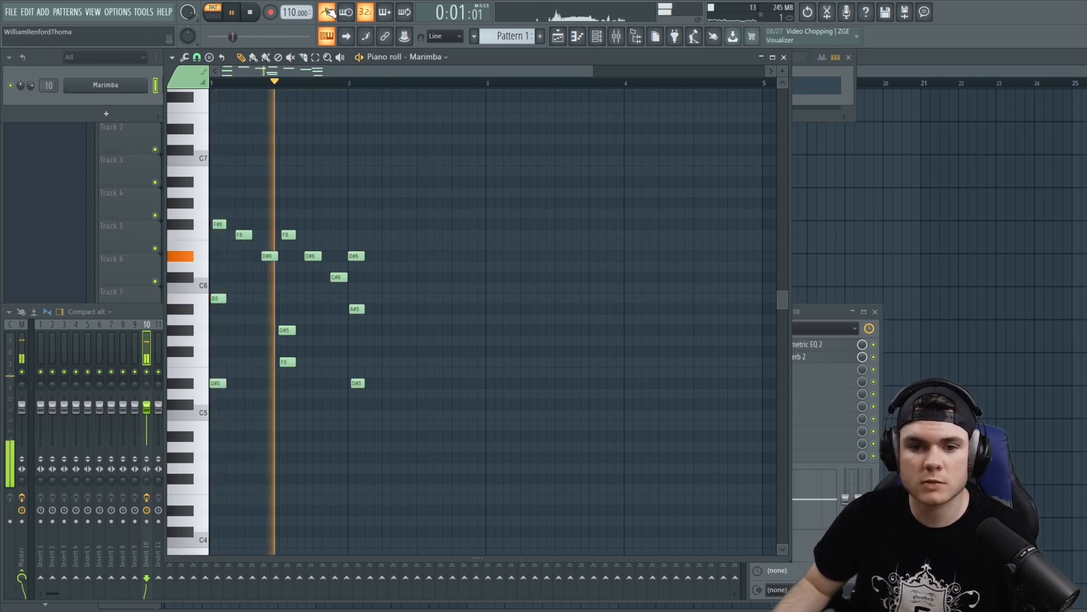
pyautogui.press('space')
pyautogui.hotkey('ctrl', 'a')
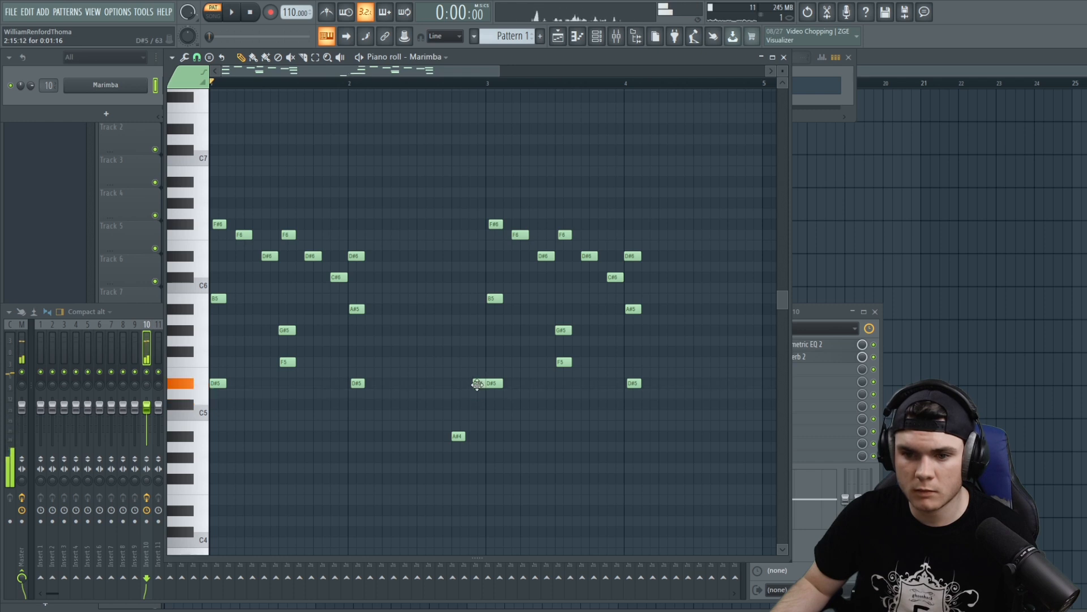
# Try short low lead-in notes such as A#4 and D#5 just before bar 3, playing back from the middle of bar 2.
pyautogui.moveTo(472, 391); pyautogui.dragTo(476, 391)
pyautogui.click(436, 84)
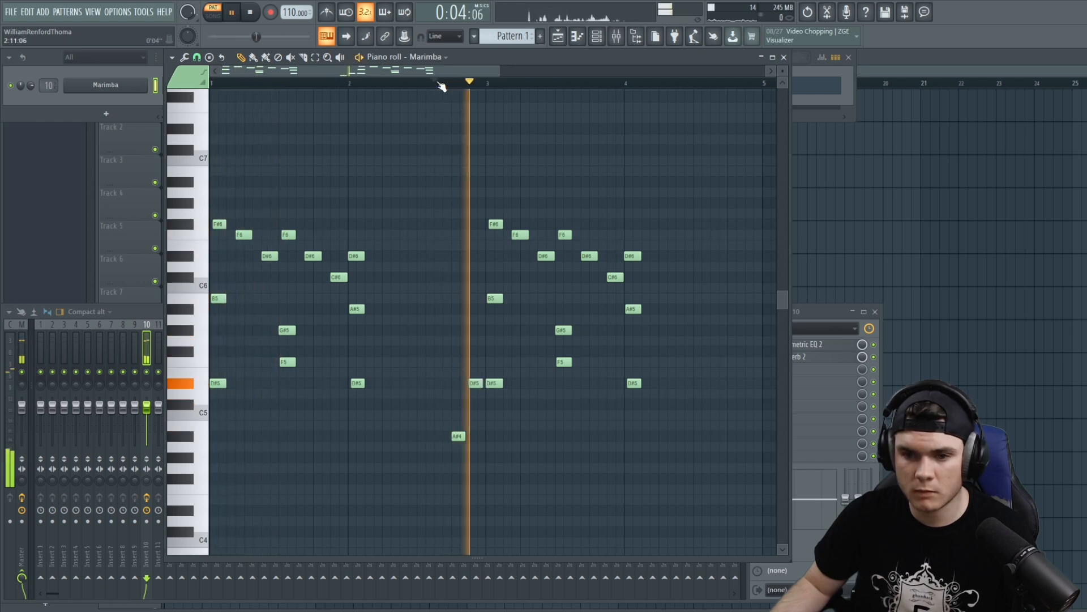
pyautogui.rightClick(474, 383)
pyautogui.press('space')
pyautogui.click(459, 436)
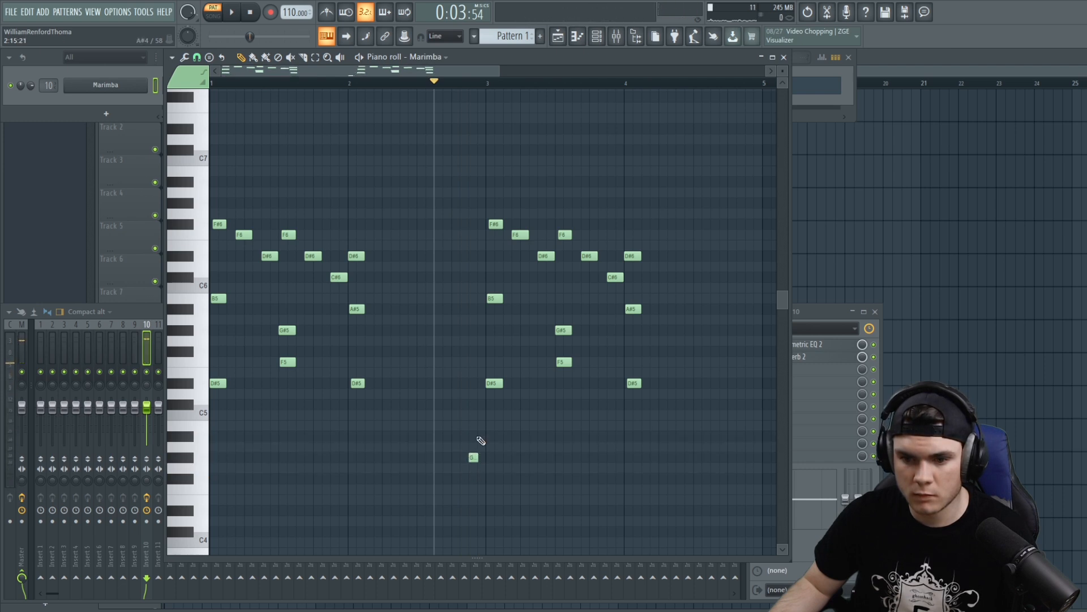
pyautogui.press('space')
# Add a chord of C#5, F#5 and C#6 in the middle of bar 2 and play the pattern.
pyautogui.press('space')
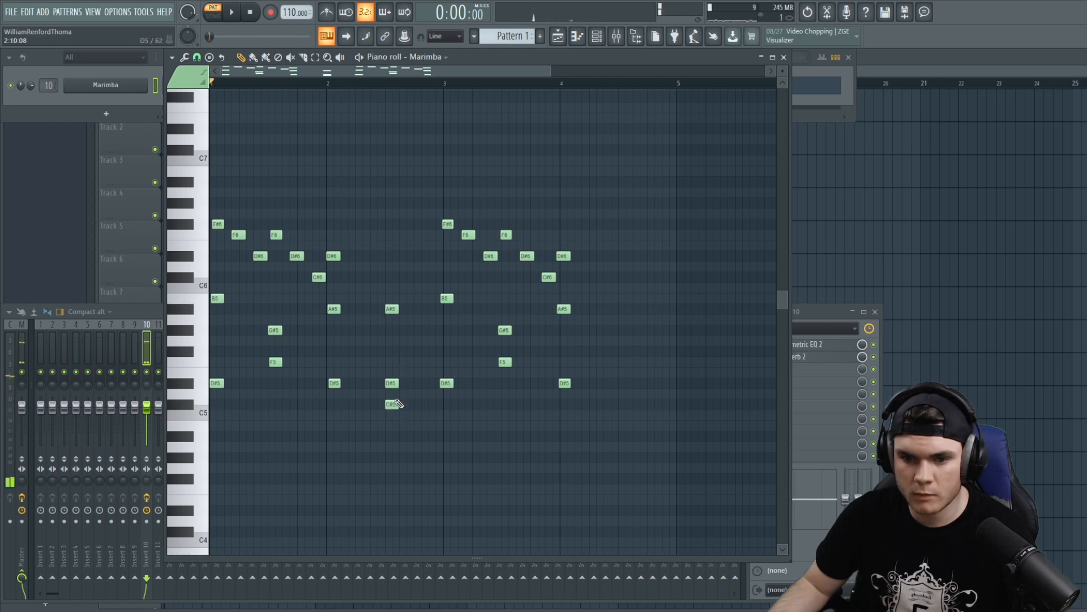
pyautogui.press('space')
pyautogui.moveTo(390, 384); pyautogui.dragTo(391, 405)
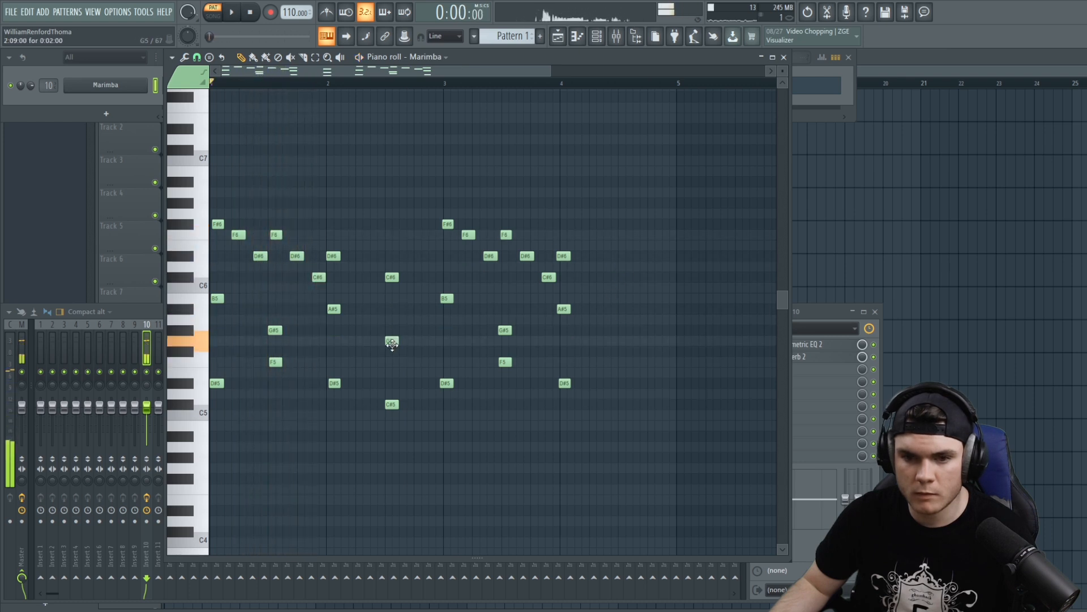
pyautogui.click(392, 277)
pyautogui.press('space')
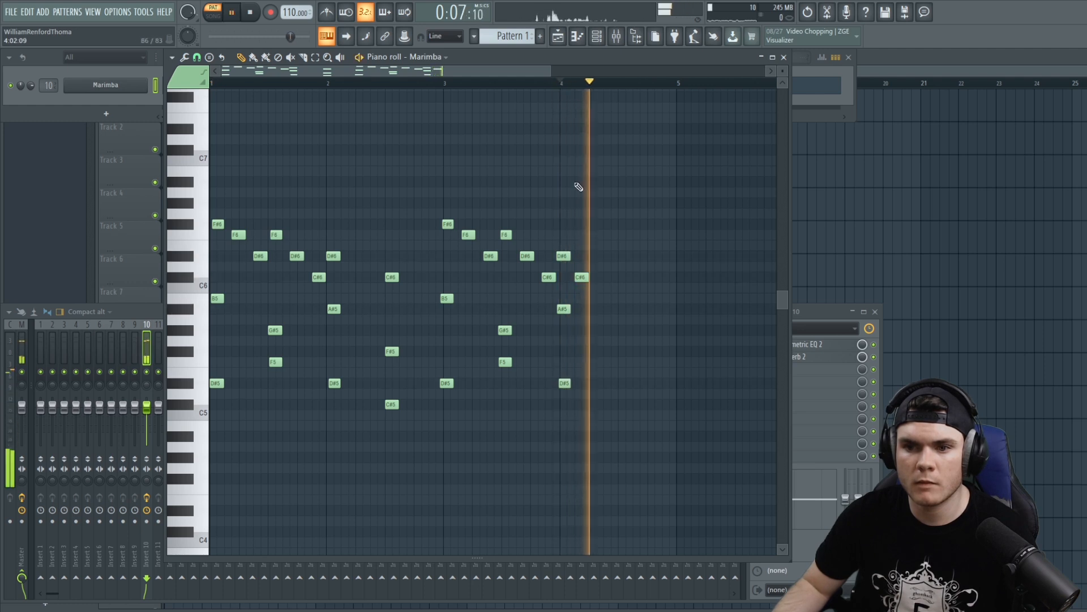
# Fill bar 4 after its opening chord with C#6, B5, A#5, a short F#5, G#5 and A#5, and play it back.
pyautogui.moveTo(578, 279); pyautogui.dragTo(587, 279)
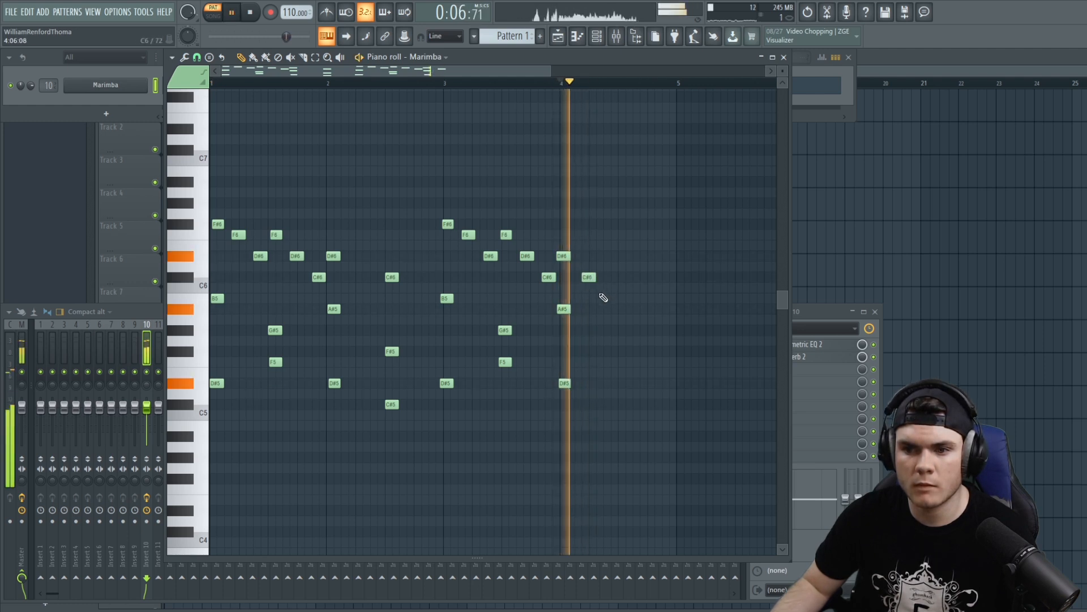
pyautogui.click(607, 299)
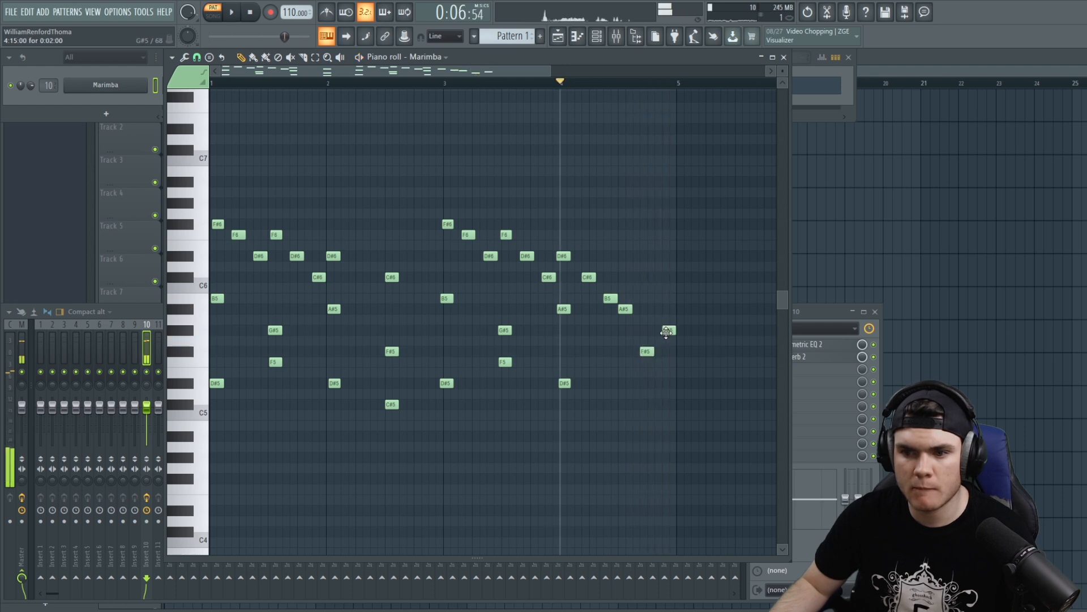
pyautogui.moveTo(667, 305); pyautogui.dragTo(668, 317)
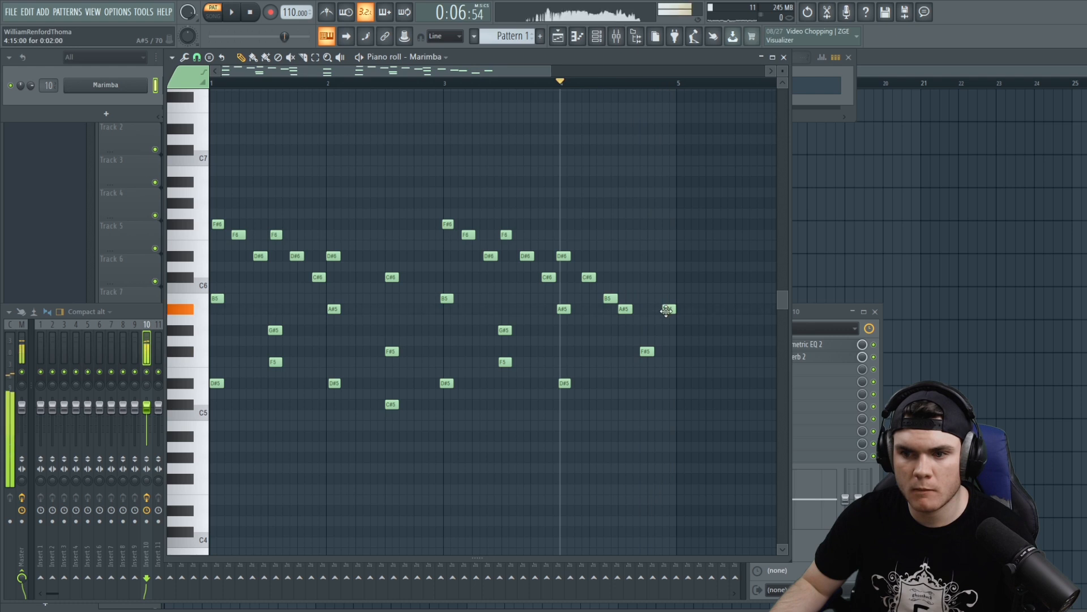
pyautogui.moveTo(646, 329); pyautogui.dragTo(654, 330)
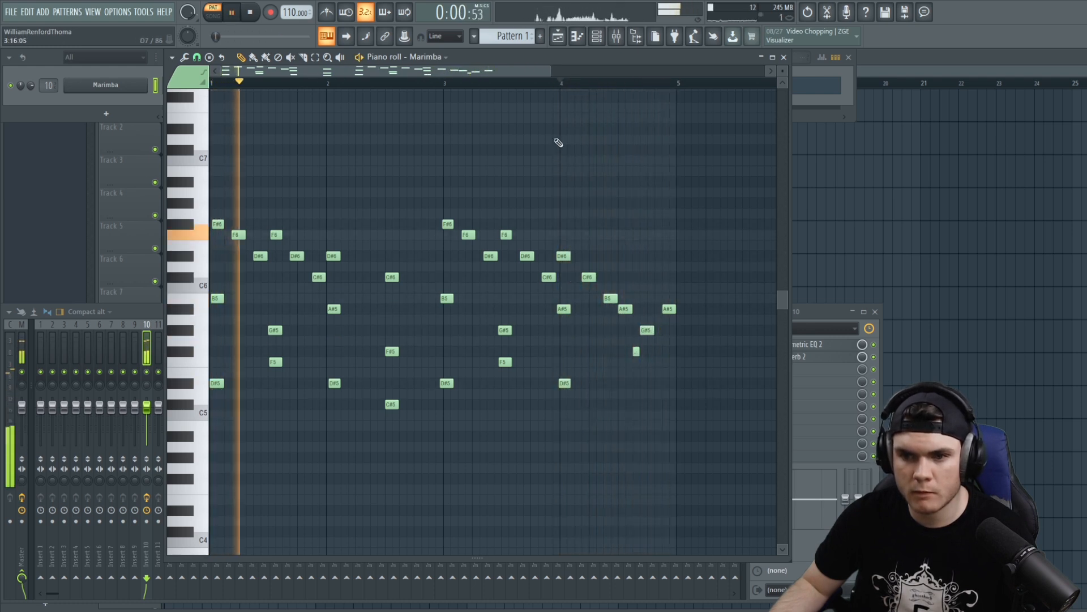
pyautogui.press('space')
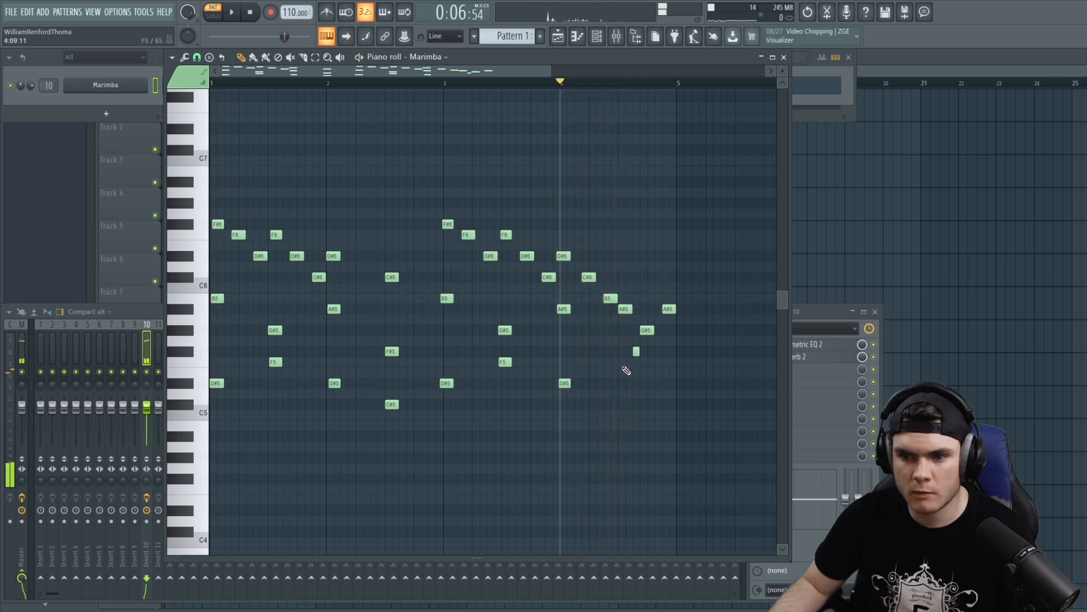
# Add C#5 below the first single A#5 of bar 4, delete the F#5 tried between them, and play the pattern.
pyautogui.press('space')
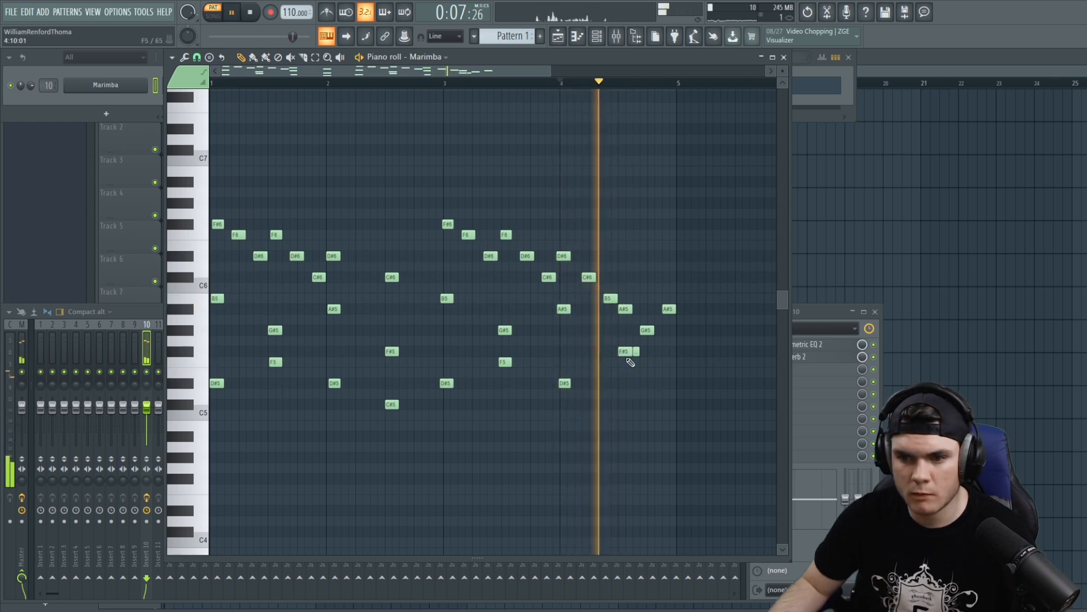
pyautogui.press('space')
pyautogui.press('space')
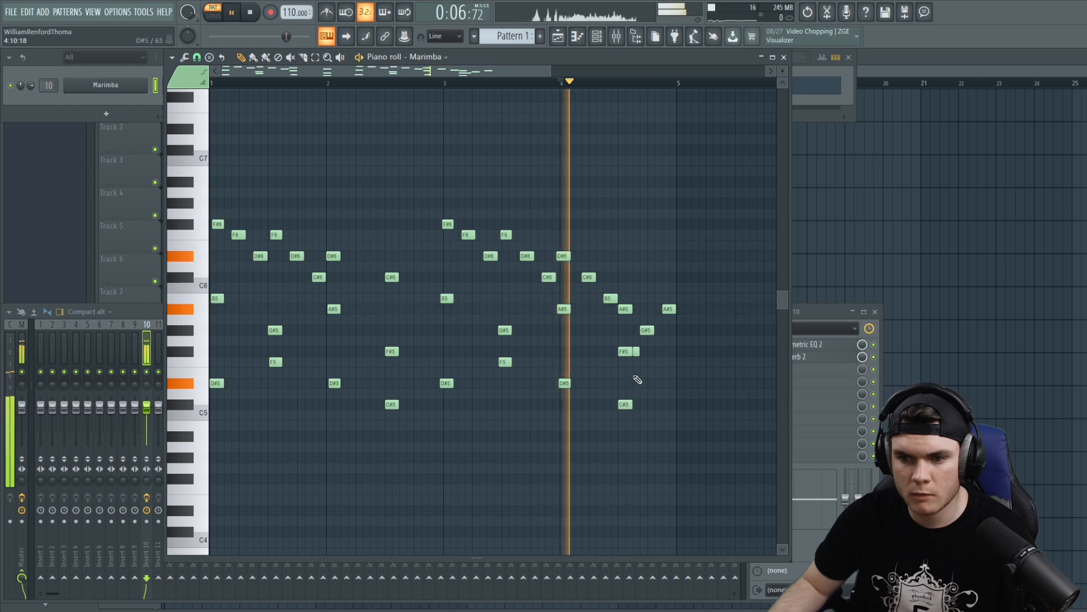
pyautogui.rightClick(625, 352)
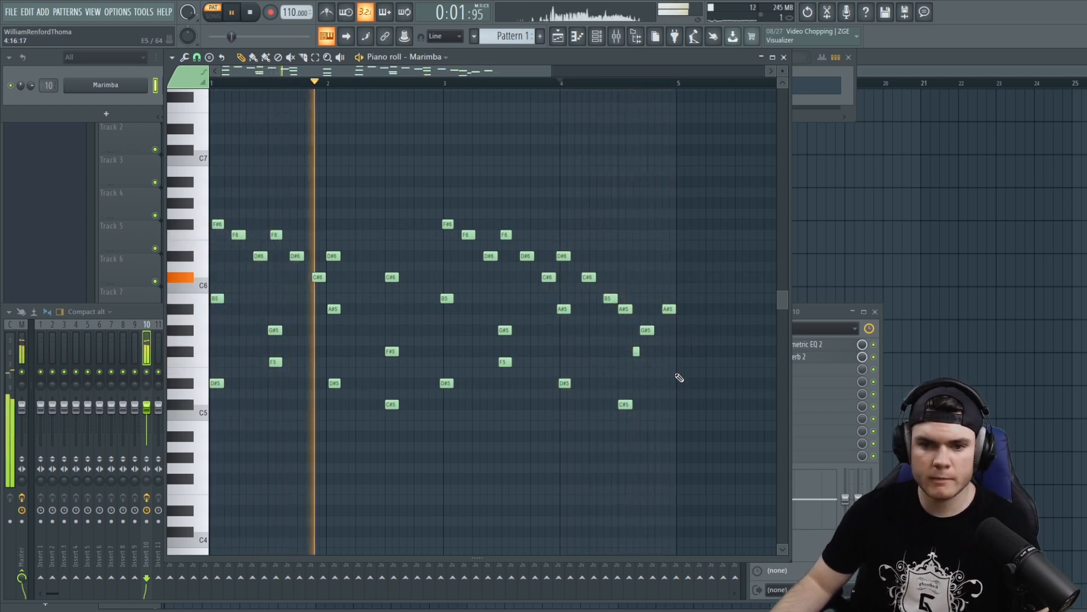
pyautogui.press('space')
pyautogui.press('space')
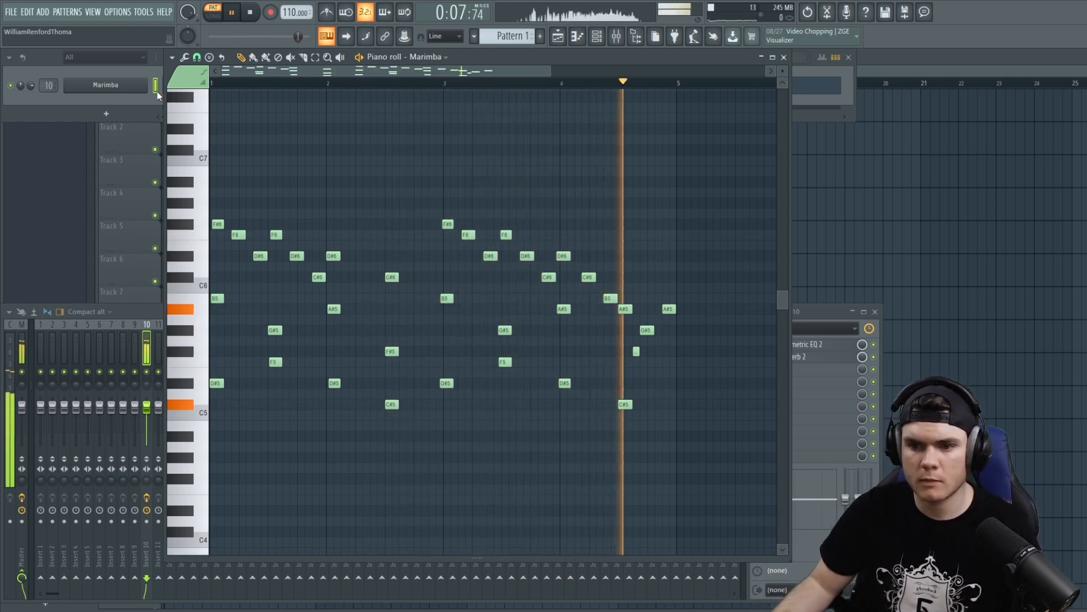
# Shift the bar 3 notes and bar 4 chord slightly later onto the bar lines, keep the closing fill's timing, and play the pattern.
pyautogui.press('space')
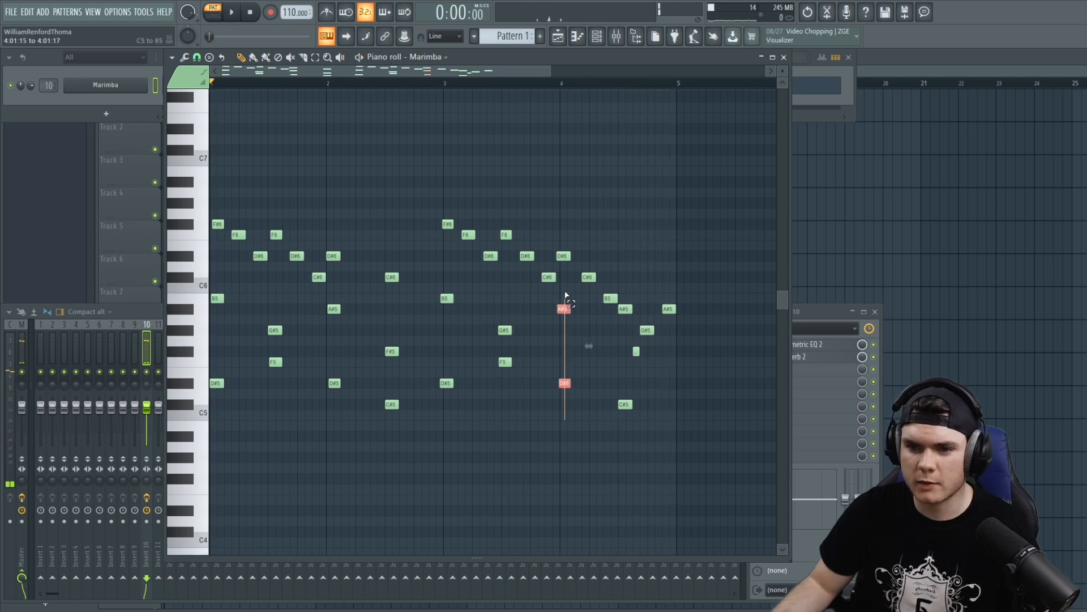
pyautogui.scroll(5, 557, 85)
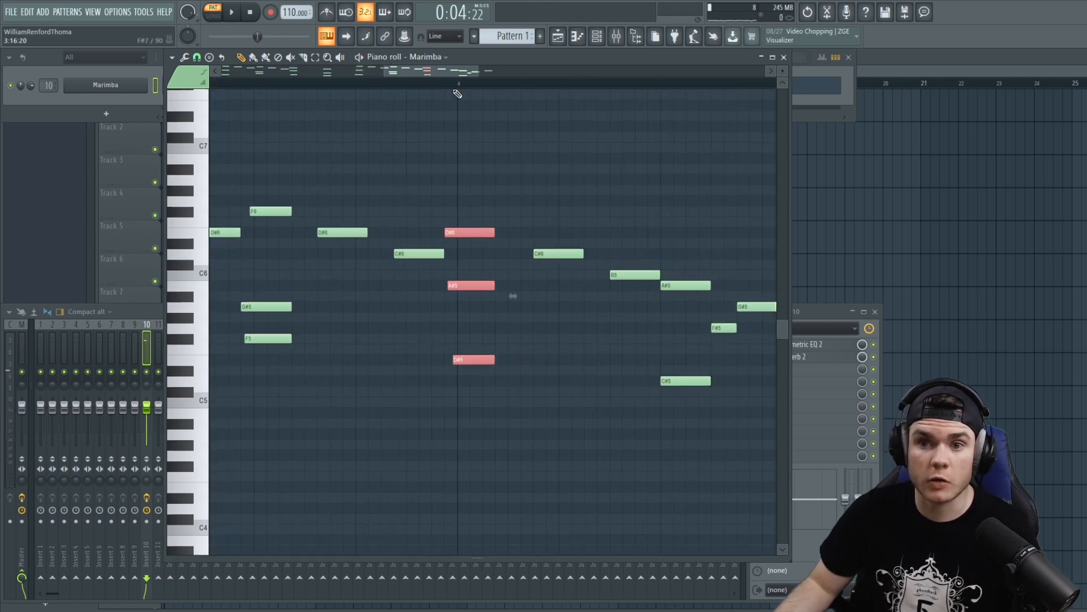
pyautogui.scroll(-6, 458, 86)
pyautogui.scroll(5, 458, 86)
pyautogui.scroll(-6, 457, 86)
pyautogui.moveTo(617, 430); pyautogui.dragTo(358, 131)
pyautogui.scroll(5, 360, 139)
pyautogui.scroll(-4, 380, 83)
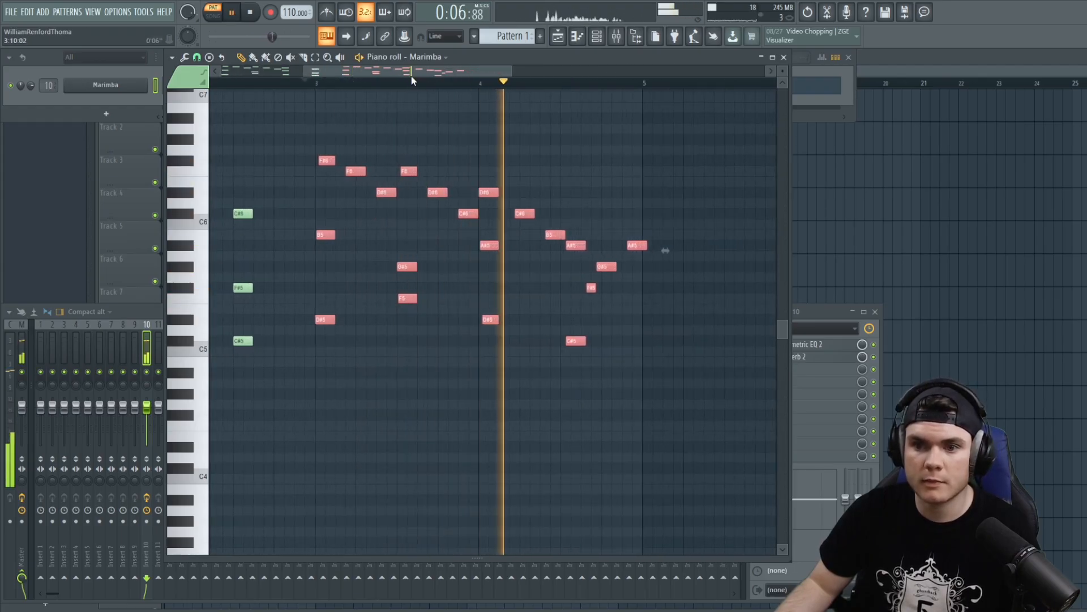
pyautogui.click(509, 149)
pyautogui.press('space')
# Try an F#6 near the end of bar 4, delete it, and play the ending.
pyautogui.click(664, 161)
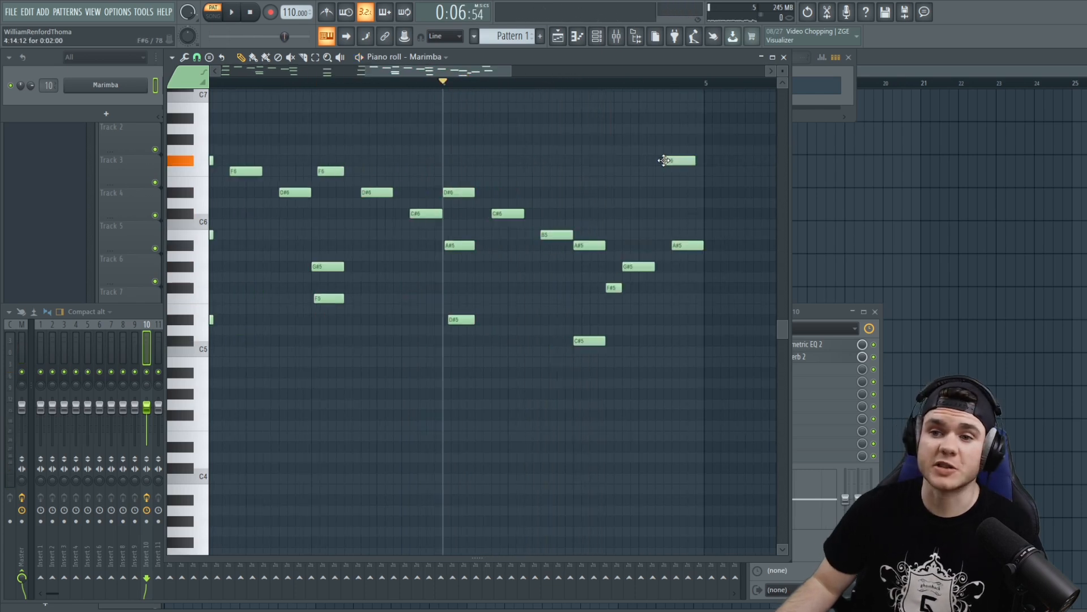
pyautogui.rightClick(666, 161)
pyautogui.press('space')
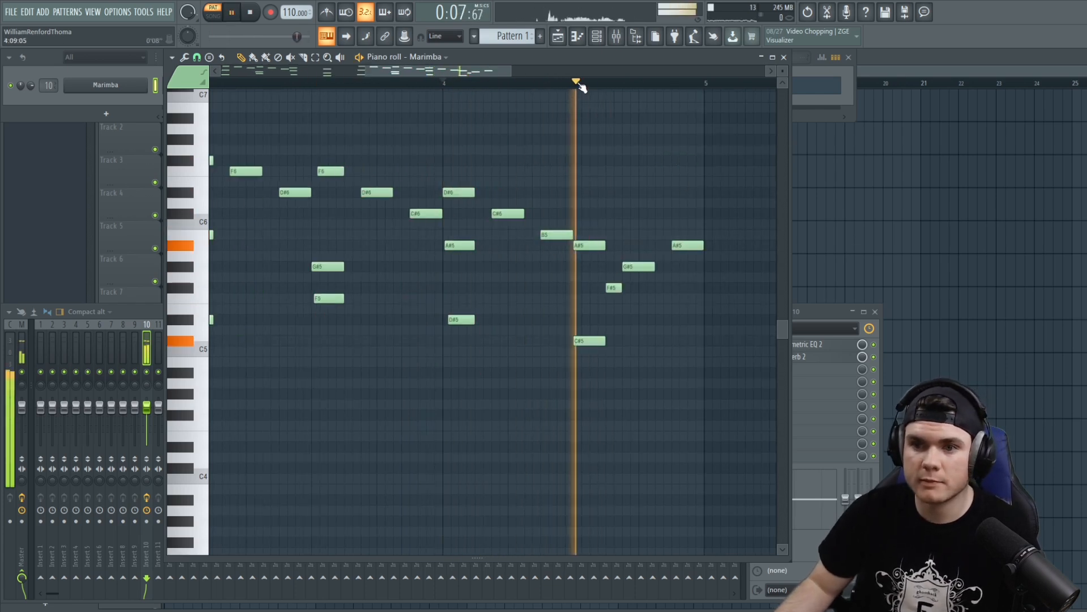
# Move bar 2's low C#5 earlier so it sounds just ahead of the F#5 and C#6, and play it back.
pyautogui.scroll(-4, 578, 86)
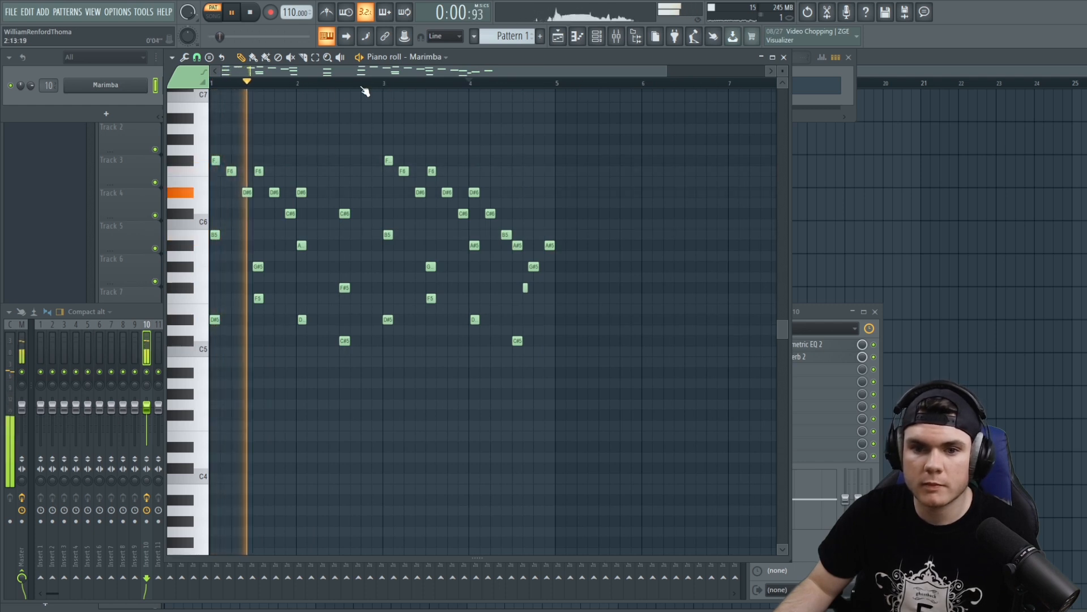
pyautogui.scroll(4, 335, 86)
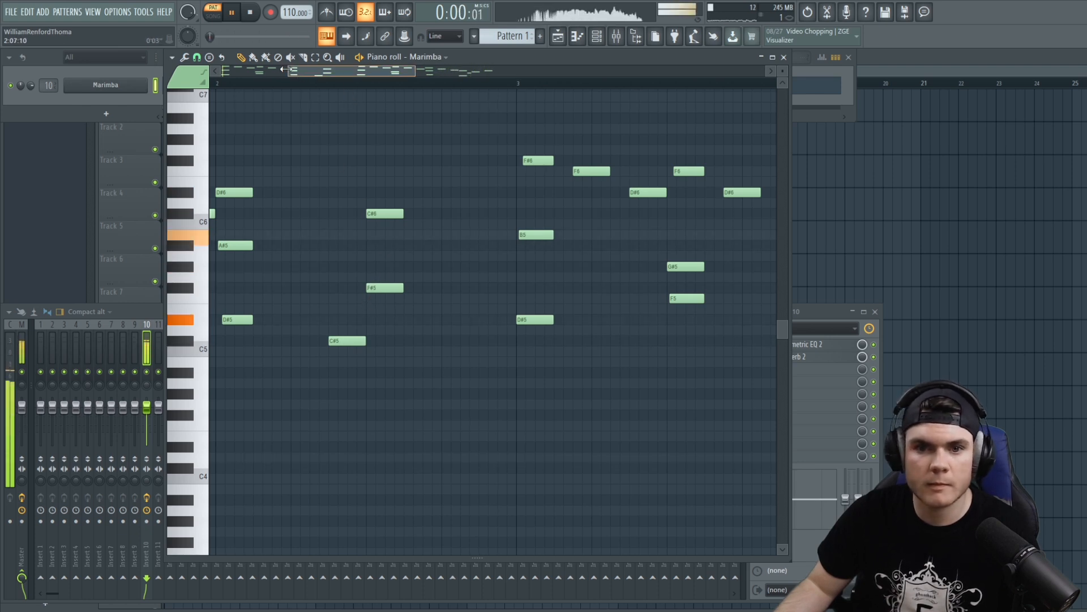
pyautogui.moveTo(285, 69); pyautogui.dragTo(243, 69)
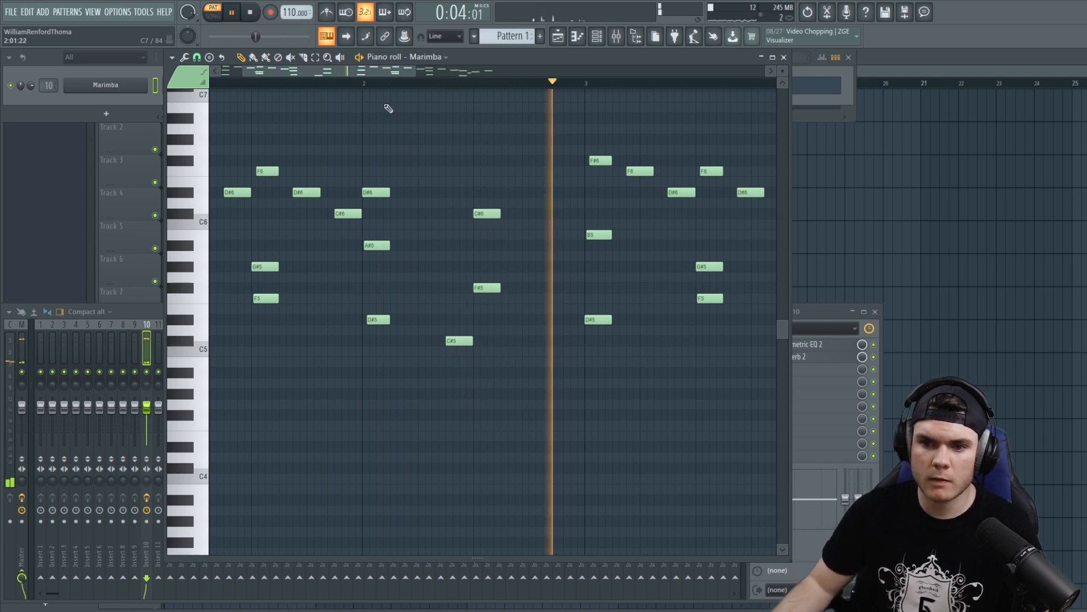
pyautogui.press('space')
# Try high D#7, D7, C7, F7 and C#7 notes around bar 3 and a C#5 just before it, playing from bar 2.
pyautogui.scroll(2, 484, 141)
pyautogui.click(486, 170)
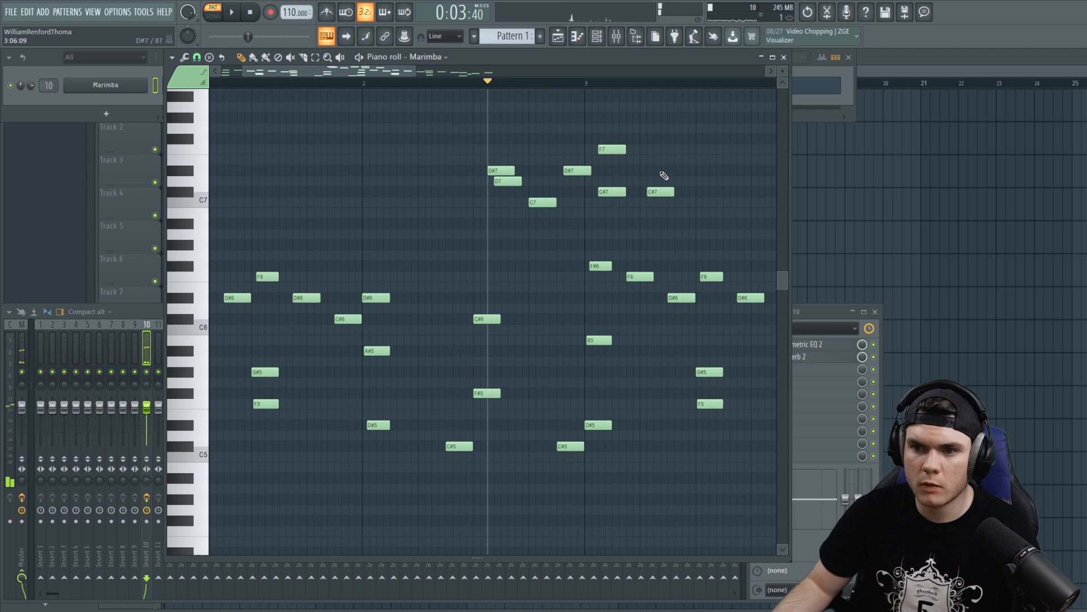
pyautogui.click(369, 85)
pyautogui.press('space')
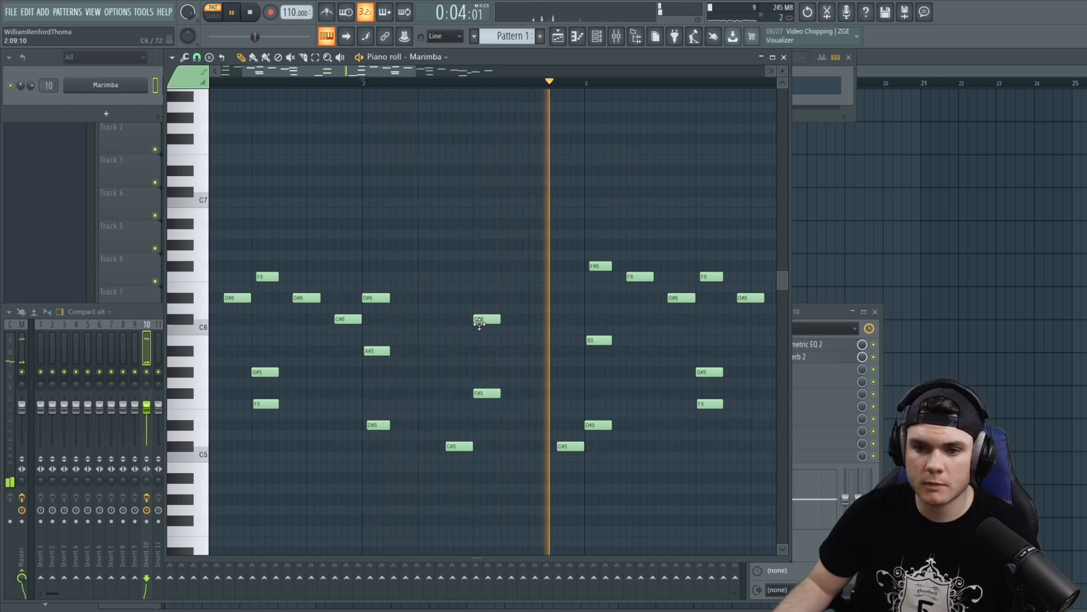
pyautogui.scroll(2, 472, 88)
pyautogui.press('space')
pyautogui.press('space')
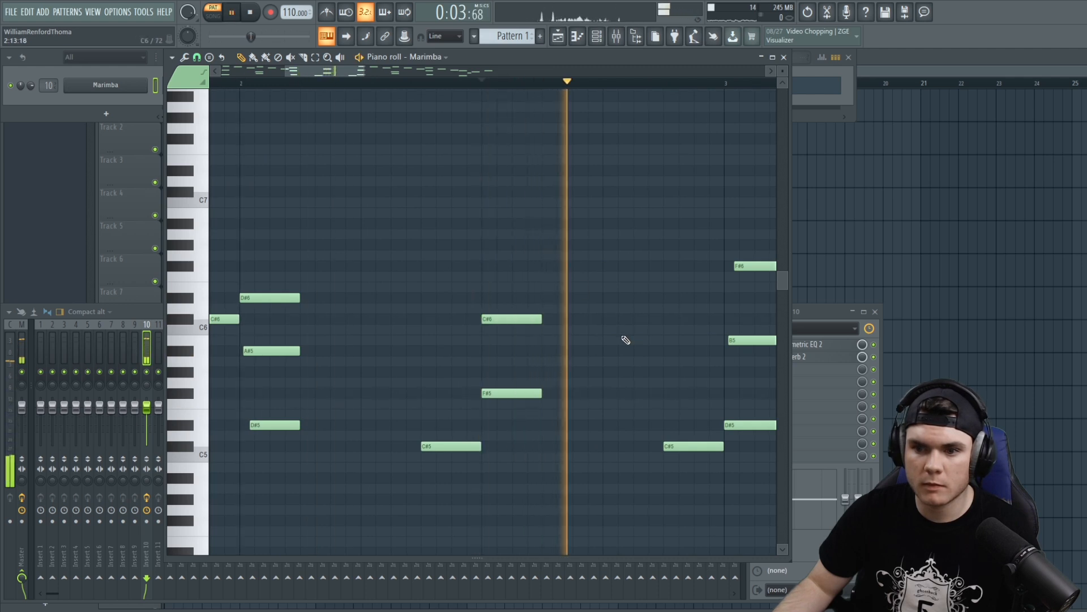
# Add A#5 in the second half of bar 2 and F#5 at its end, delete the C#5 below that F#5, and play back.
pyautogui.press('space')
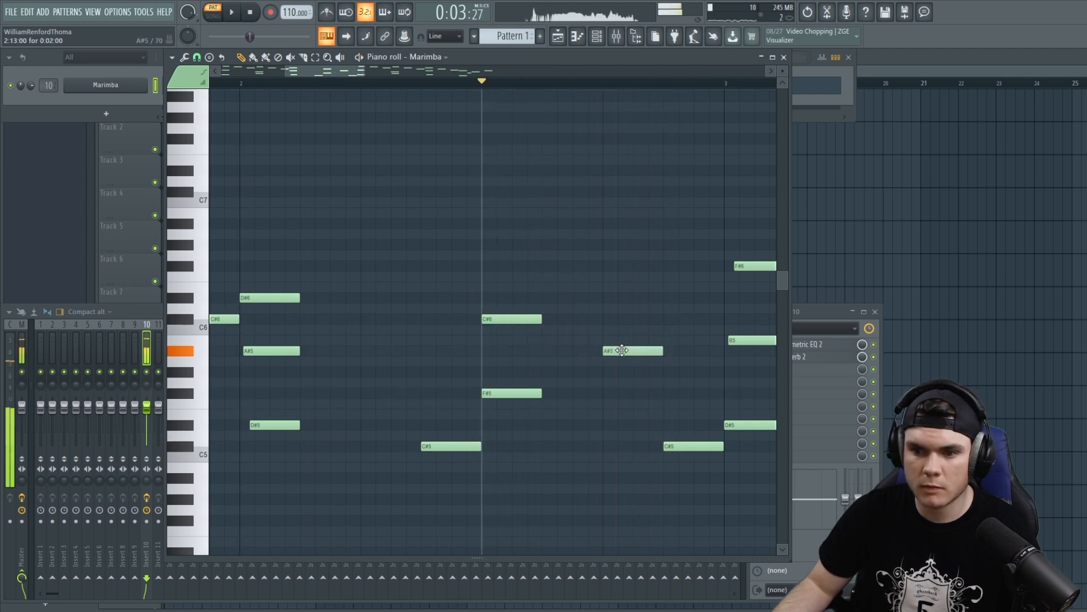
pyautogui.moveTo(611, 351); pyautogui.dragTo(592, 354)
pyautogui.press('space')
pyautogui.moveTo(670, 395); pyautogui.dragTo(683, 395)
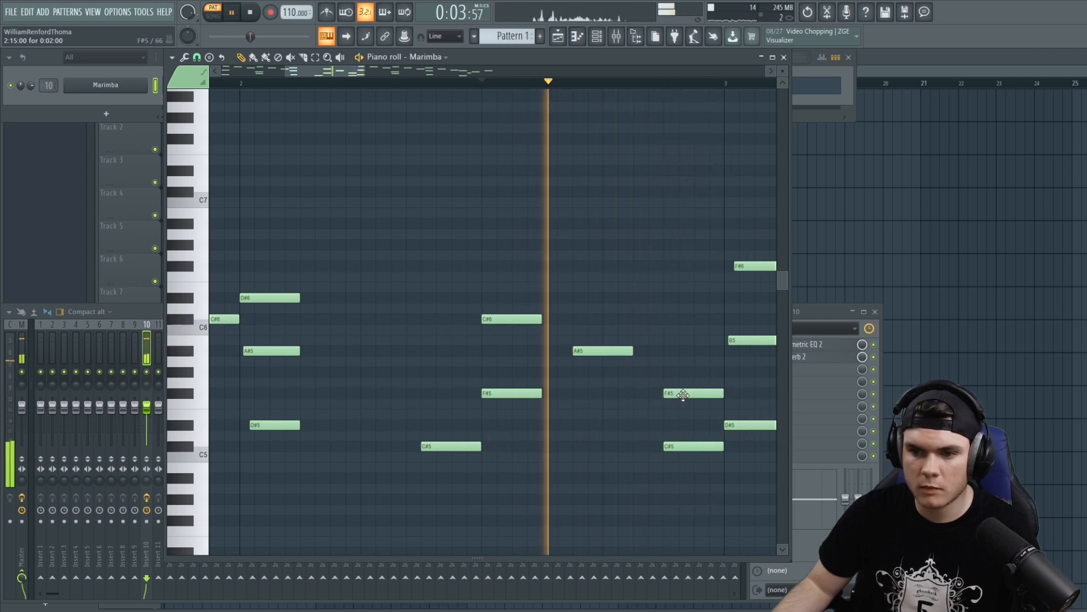
pyautogui.rightClick(678, 446)
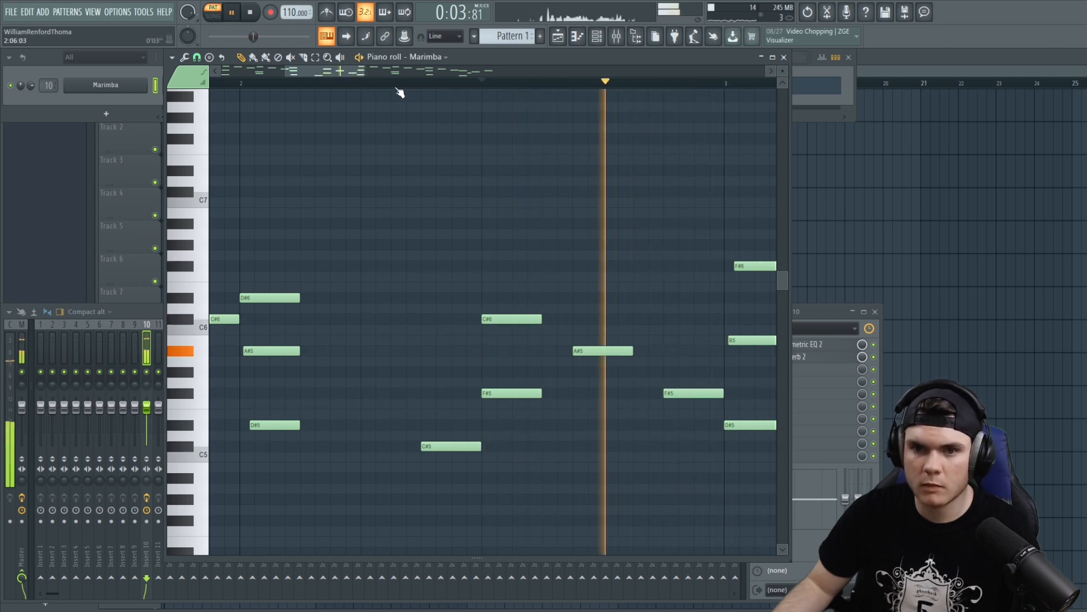
pyautogui.scroll(-4, 413, 92)
pyautogui.press('space')
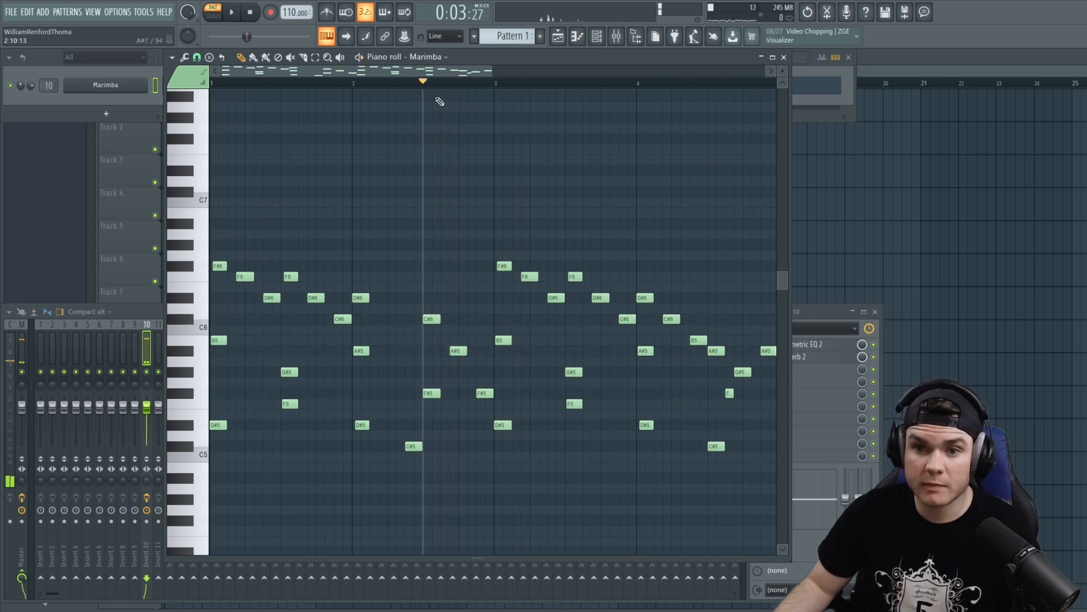
# Nudge bar 2's second C#6 slightly later than the F#5 below it and play the whole pattern.
pyautogui.scroll(4, 431, 93)
pyautogui.press('space')
pyautogui.press('space')
pyautogui.scroll(-4, 415, 91)
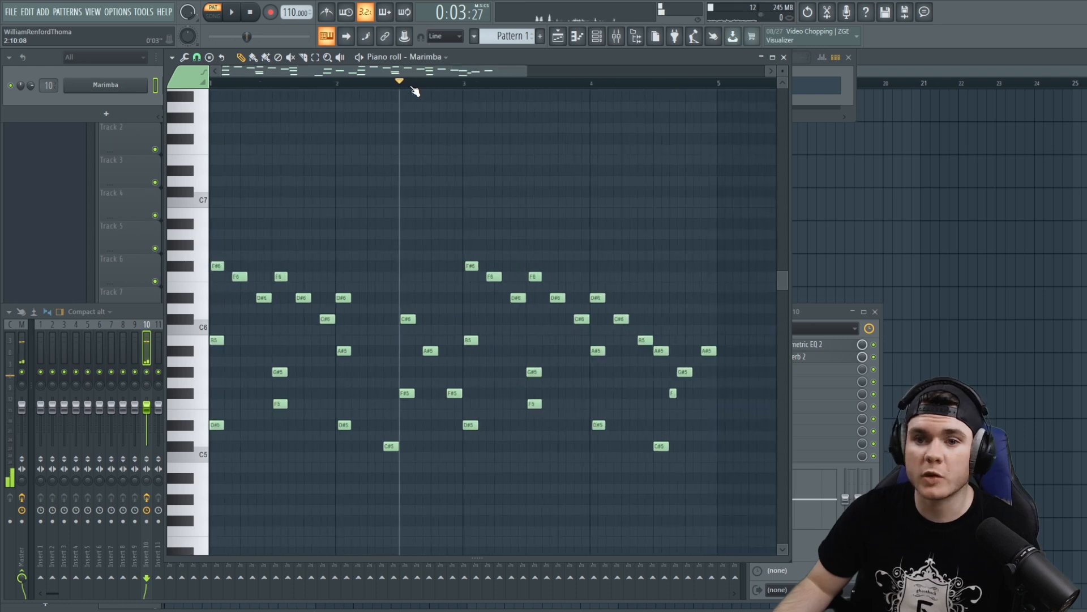
pyautogui.scroll(-2, 415, 91)
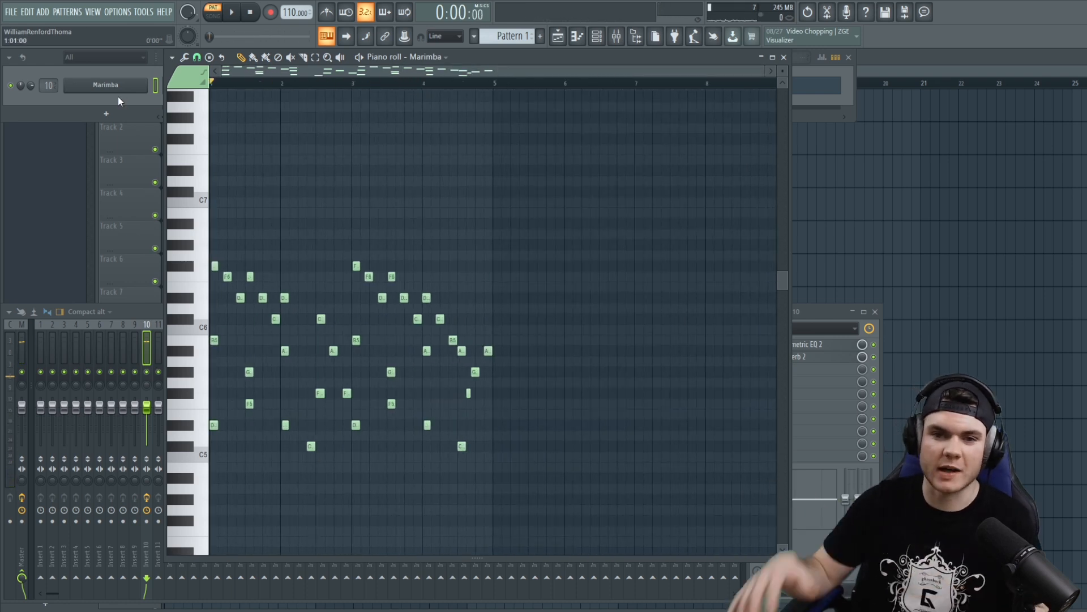
pyautogui.press('space')
pyautogui.scroll(3, 626, 99)
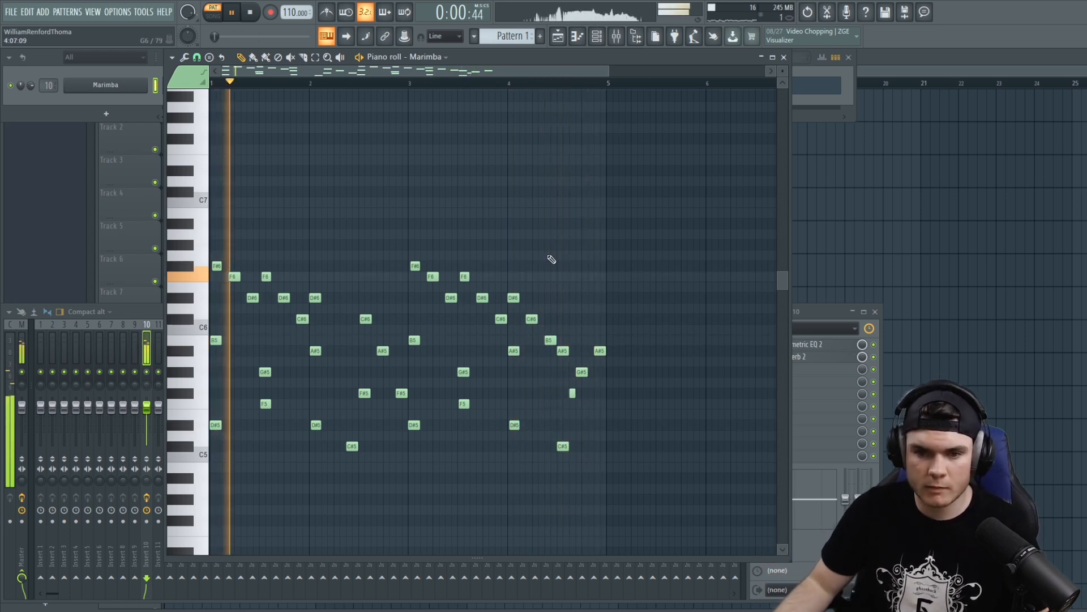
# Select the whole melody, transpose it up four semitones and play it, lower it by two semitones, and deselect the notes.
pyautogui.hotkey('ctrl', 'a')
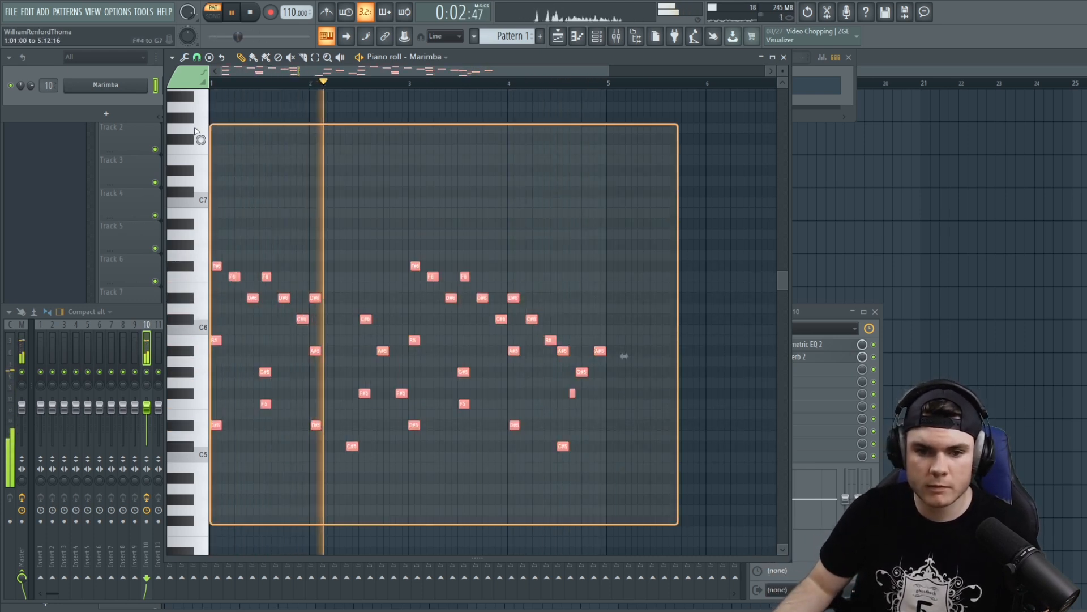
pyautogui.press('space')
pyautogui.moveTo(211, 421); pyautogui.dragTo(198, 383)
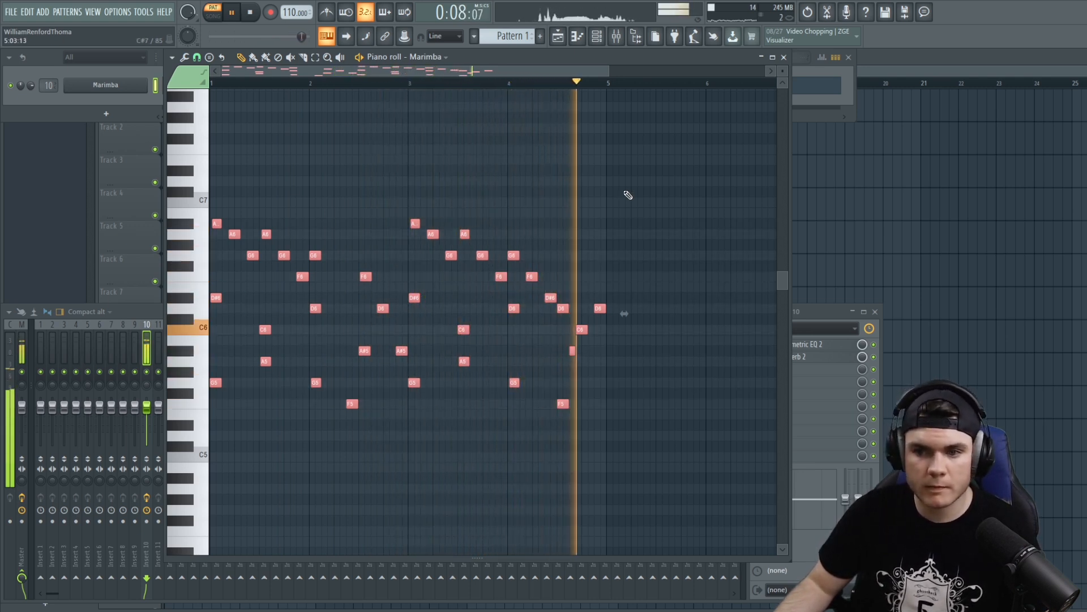
pyautogui.press('space')
pyautogui.moveTo(210, 385); pyautogui.dragTo(210, 407)
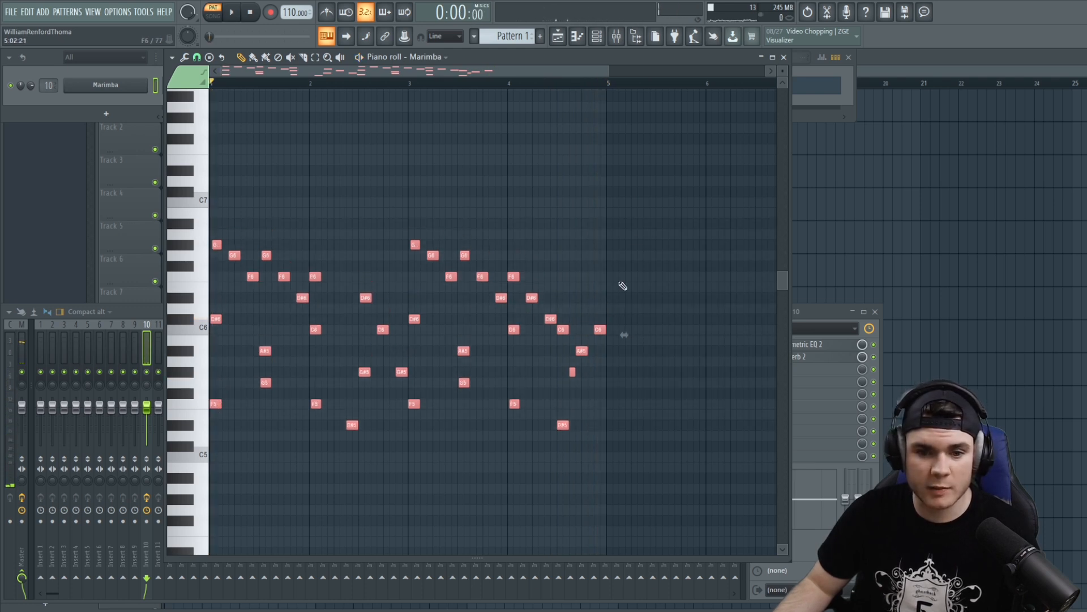
pyautogui.hotkey('ctrl', 'd')
# Close the piano roll and load HalfTime on mixer insert 10 between Fruity Parametric EQ 2 and Fruity Reeverb 2.
pyautogui.click(784, 57)
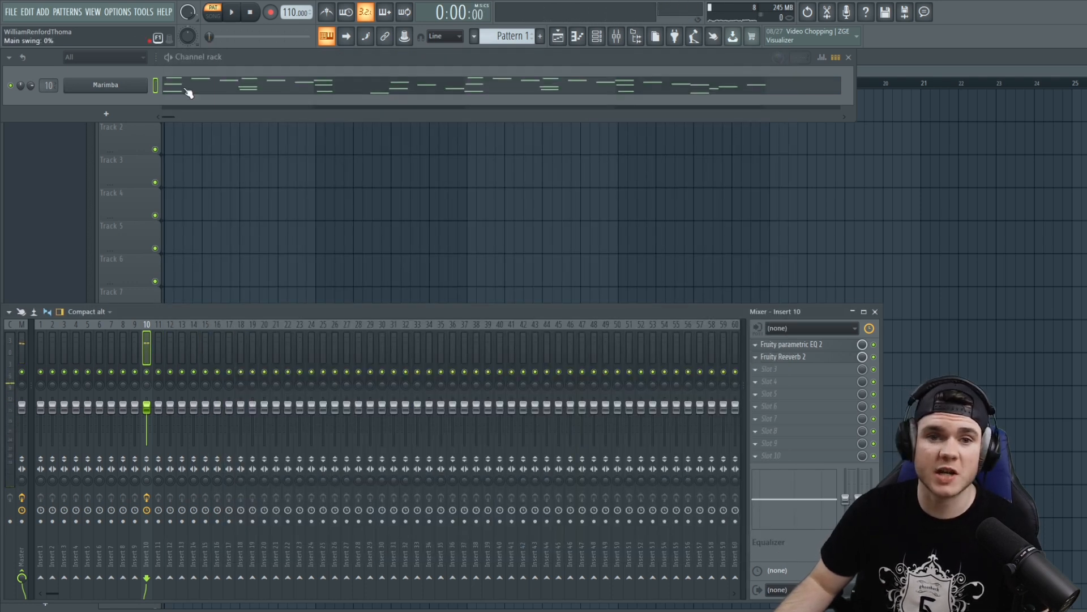
pyautogui.rightClick(781, 358)
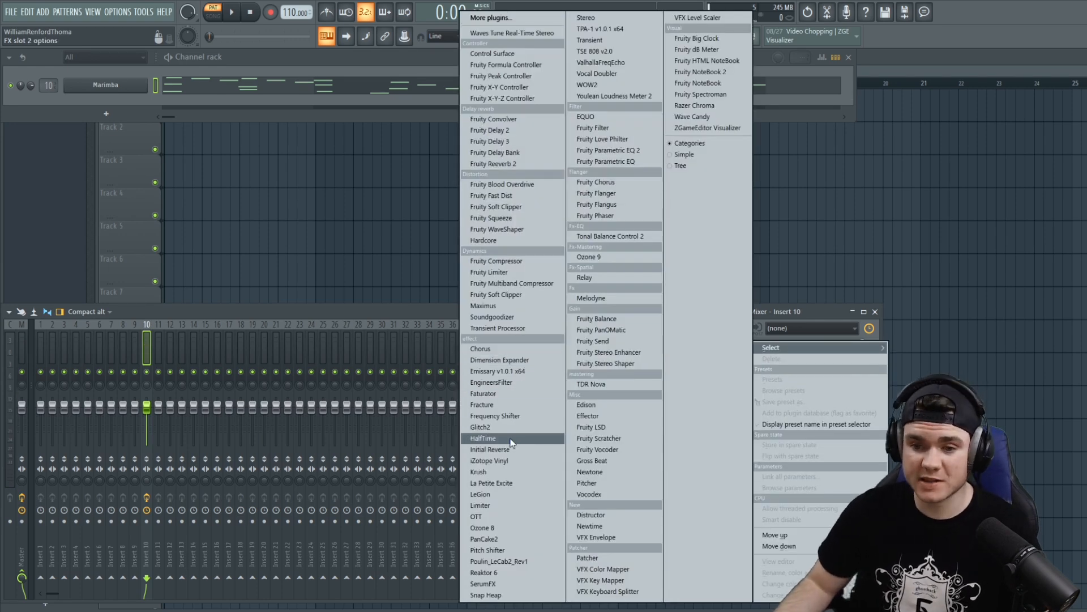
pyautogui.click(488, 438)
pyautogui.moveTo(190, 114); pyautogui.dragTo(392, 198)
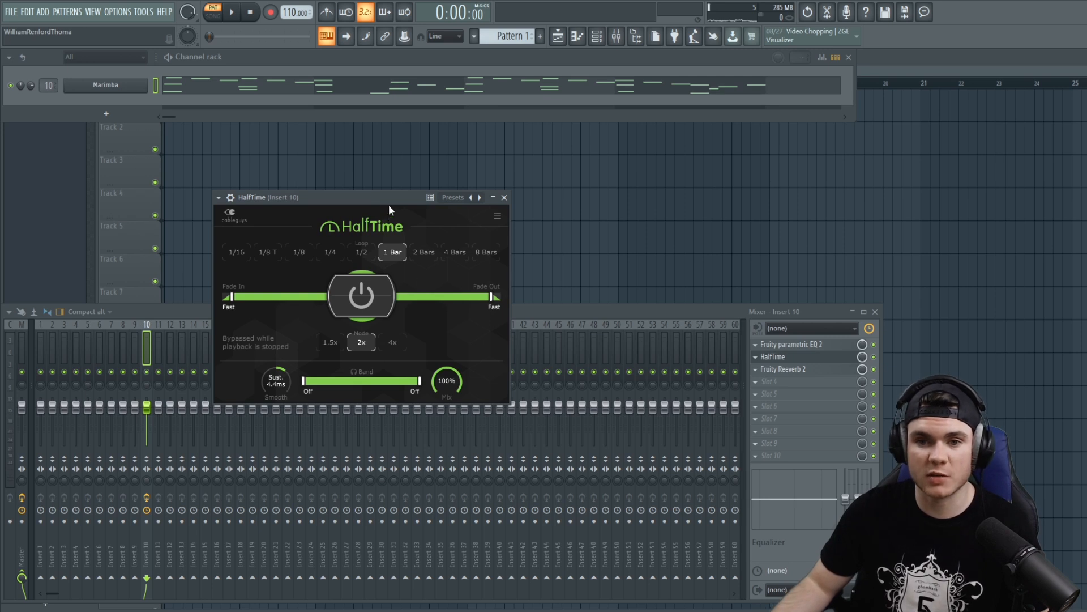
# Play the pattern through HalfTime and lower its Mix to 33%.
pyautogui.press('space')
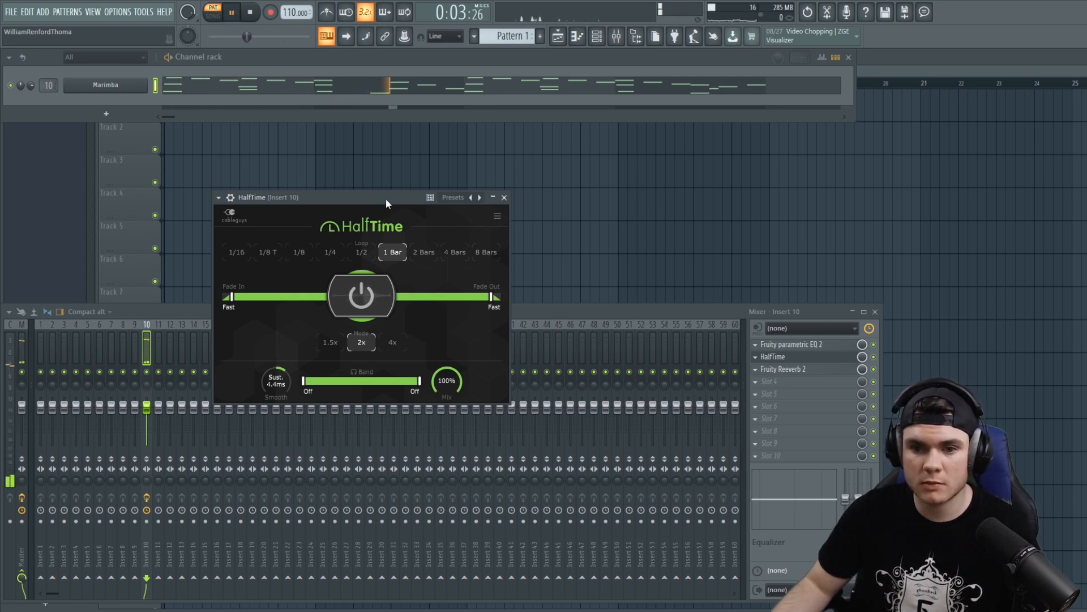
pyautogui.press('space')
pyautogui.moveTo(446, 380); pyautogui.dragTo(446, 411)
pyautogui.press('space')
pyautogui.scroll(-1, 446, 381)
pyautogui.scroll(-3, 446, 381)
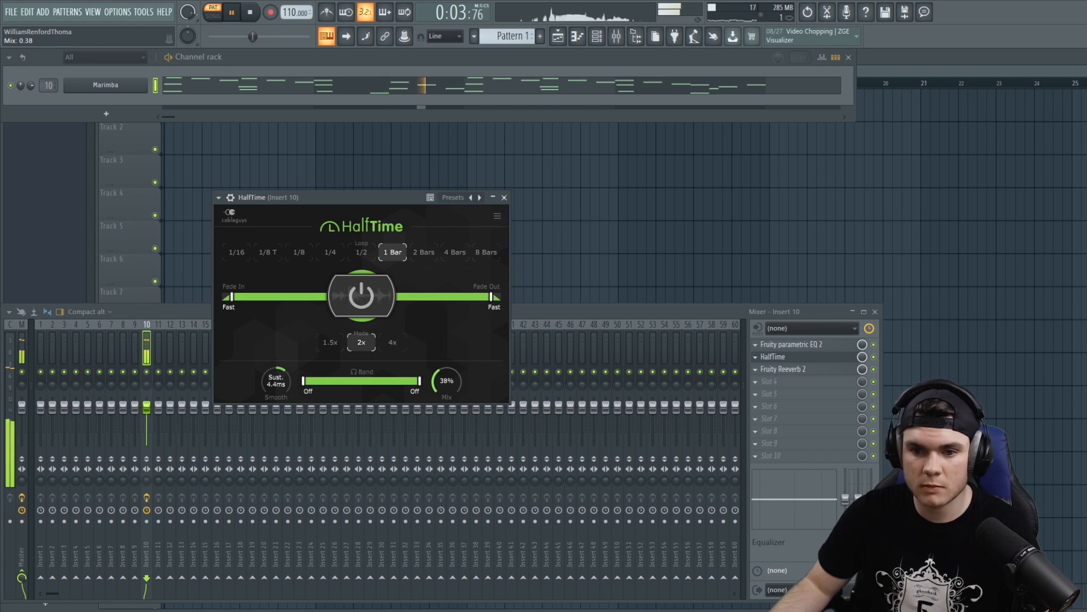
pyautogui.scroll(-1, 446, 381)
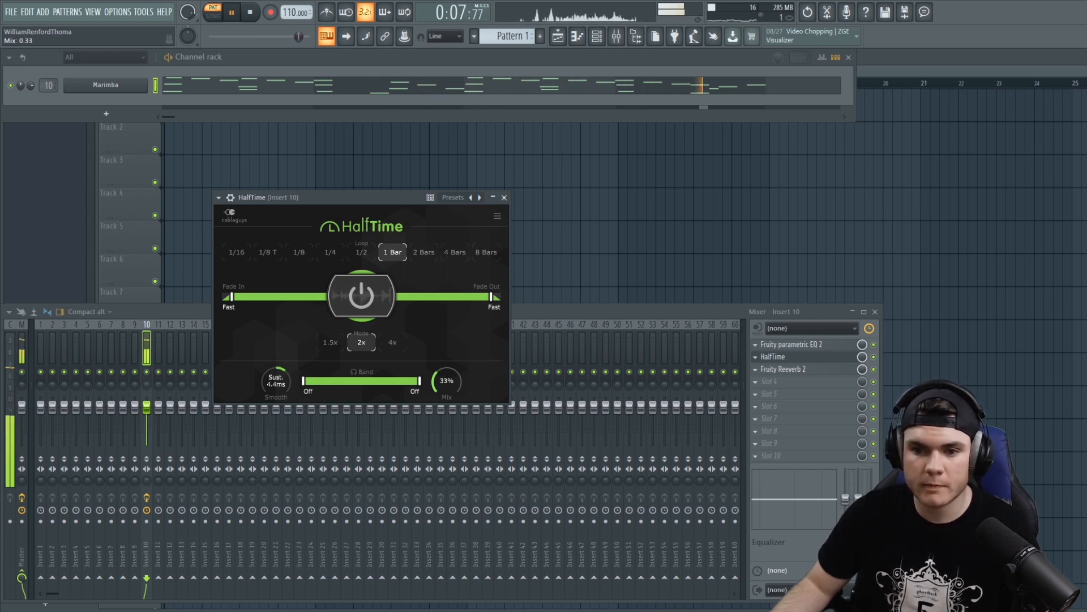
# Set HalfTime's loop length to 1/2 and its Mix to 25% while listening, and close the plugin.
pyautogui.press('space')
pyautogui.click(362, 252)
pyautogui.press('space')
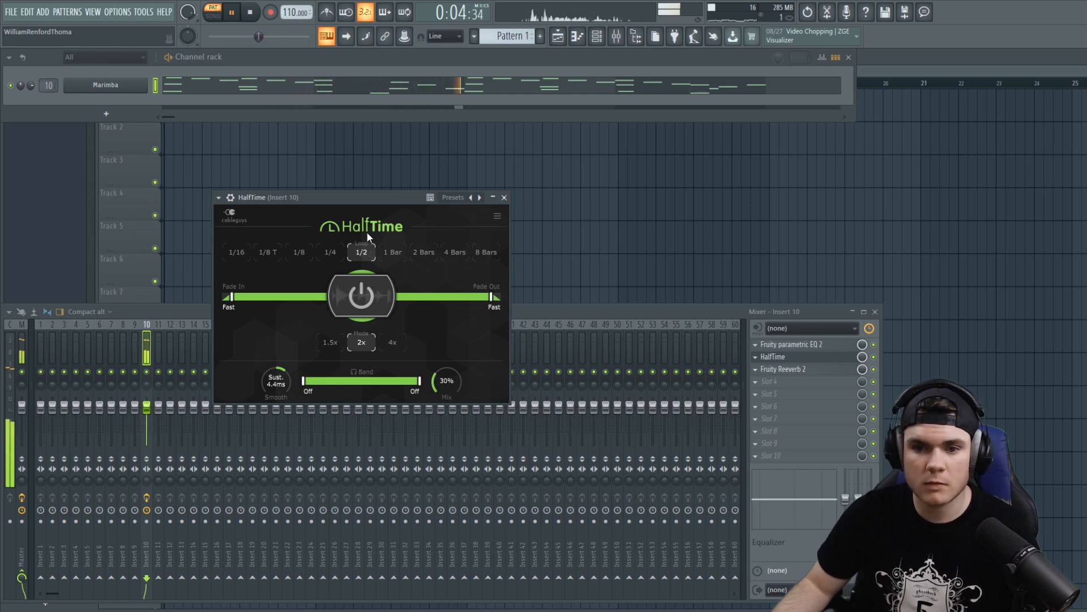
pyautogui.moveTo(447, 380); pyautogui.dragTo(447, 382)
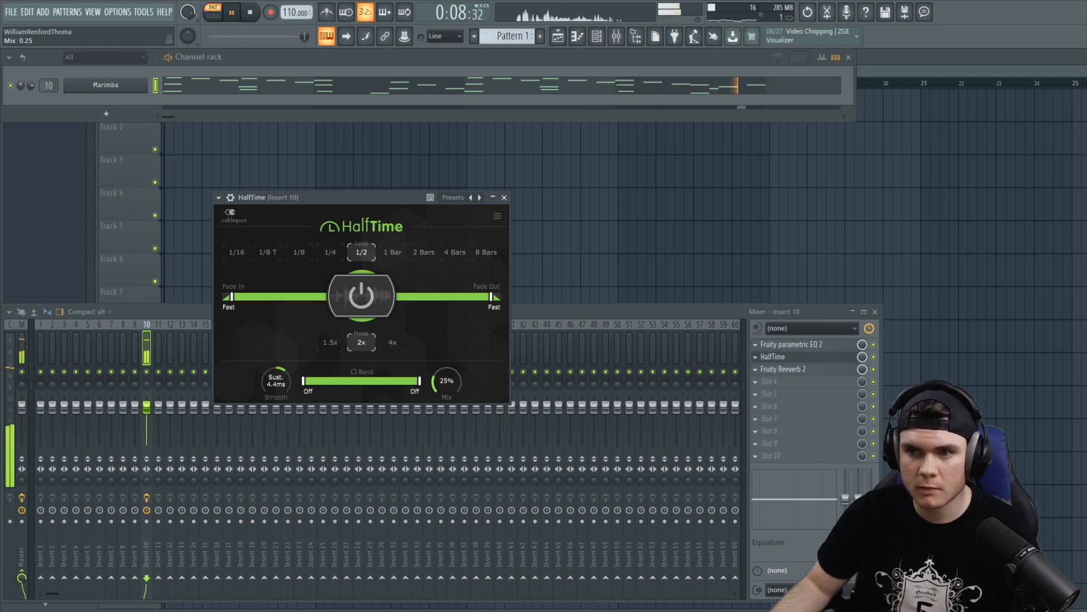
pyautogui.click(504, 197)
pyautogui.press('space')
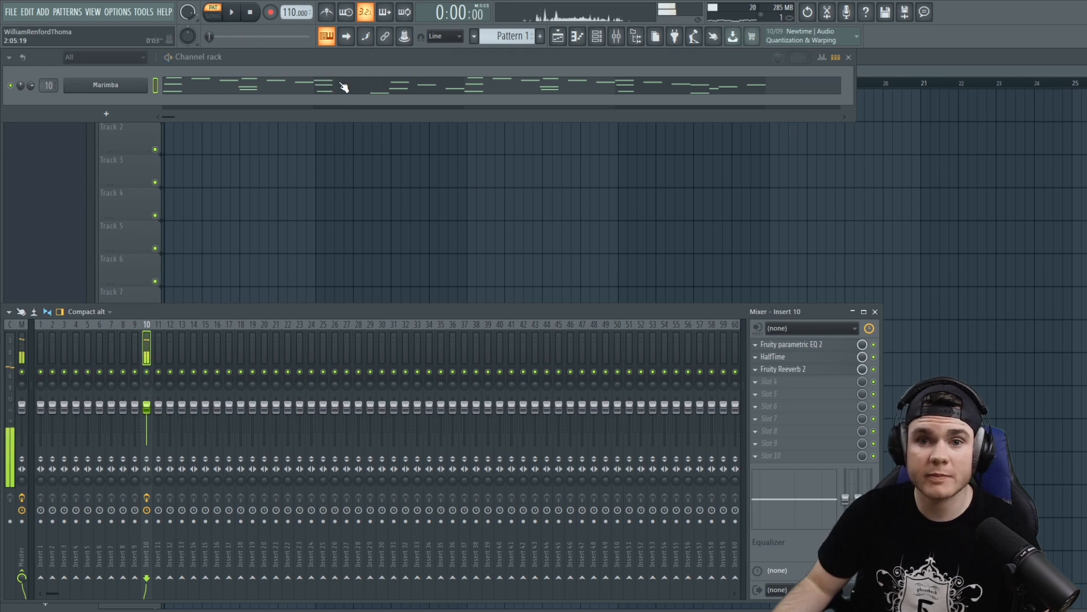
# Reopen the Marimba melody in the piano roll and play its opening briefly.
pyautogui.click(342, 87)
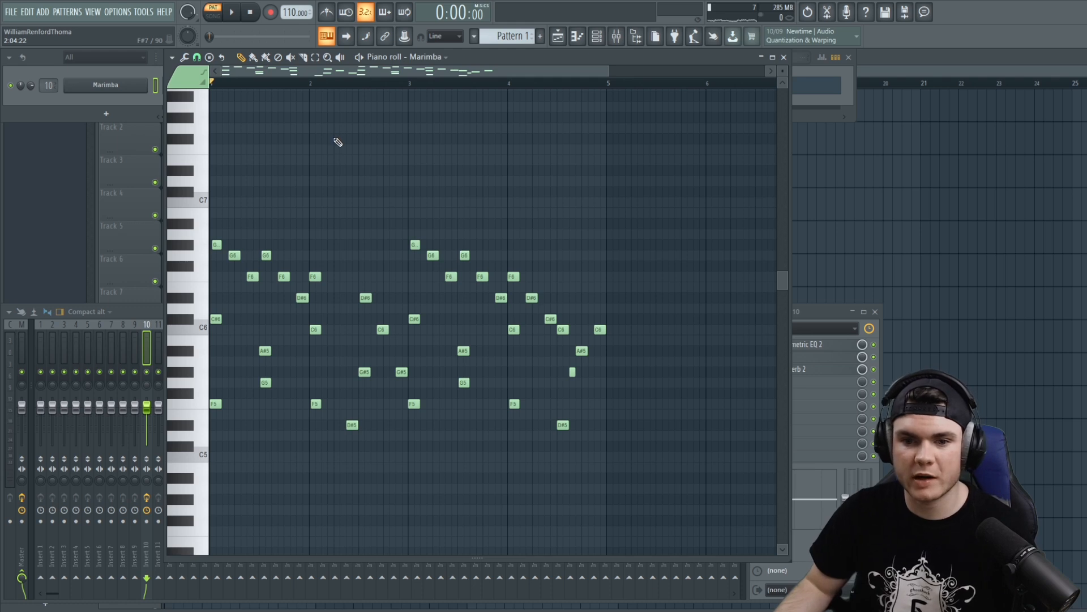
pyautogui.scroll(2, 338, 141)
pyautogui.press('space')
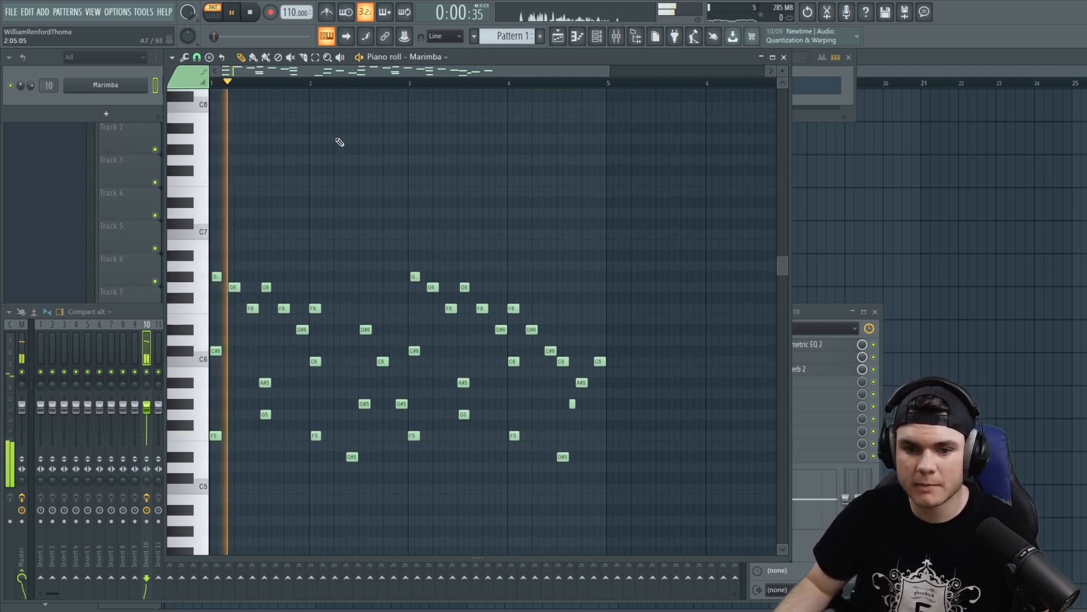
pyautogui.scroll(-2, 339, 142)
pyautogui.press('space')
# Reveal the control lane below the notes, set it to Note pan, and enlarge it.
pyautogui.moveTo(284, 555); pyautogui.dragTo(286, 454)
pyautogui.click(189, 463)
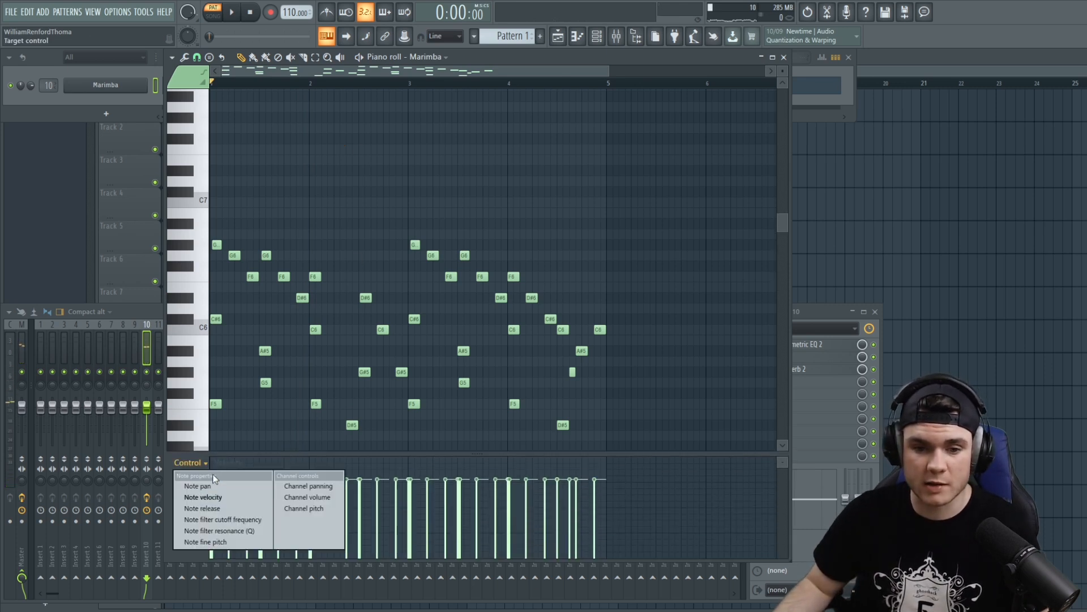
pyautogui.click(197, 486)
pyautogui.scroll(-6, 266, 425)
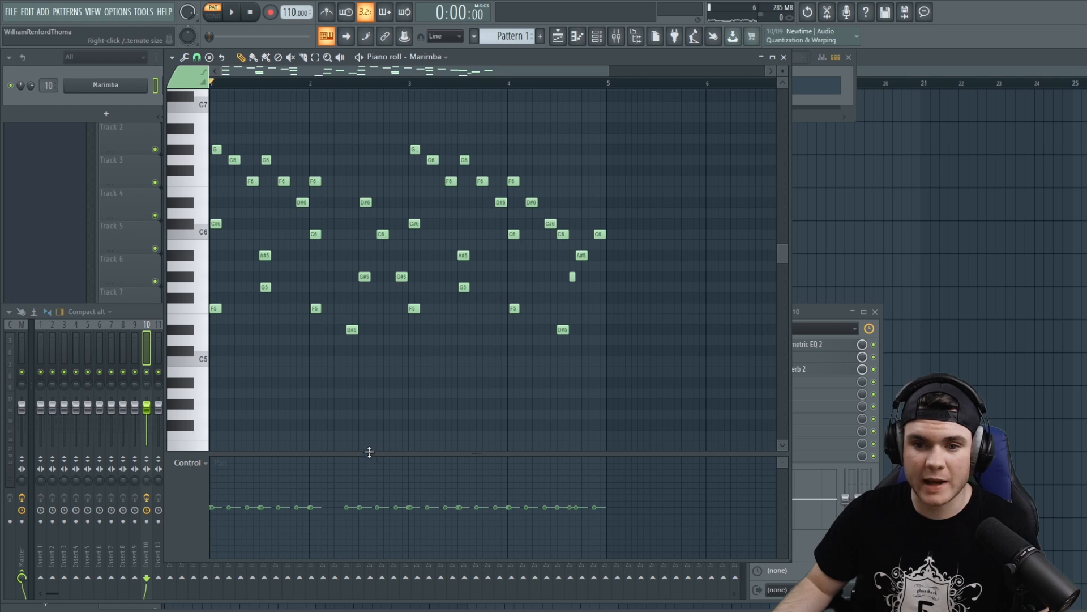
pyautogui.moveTo(369, 451); pyautogui.dragTo(372, 383)
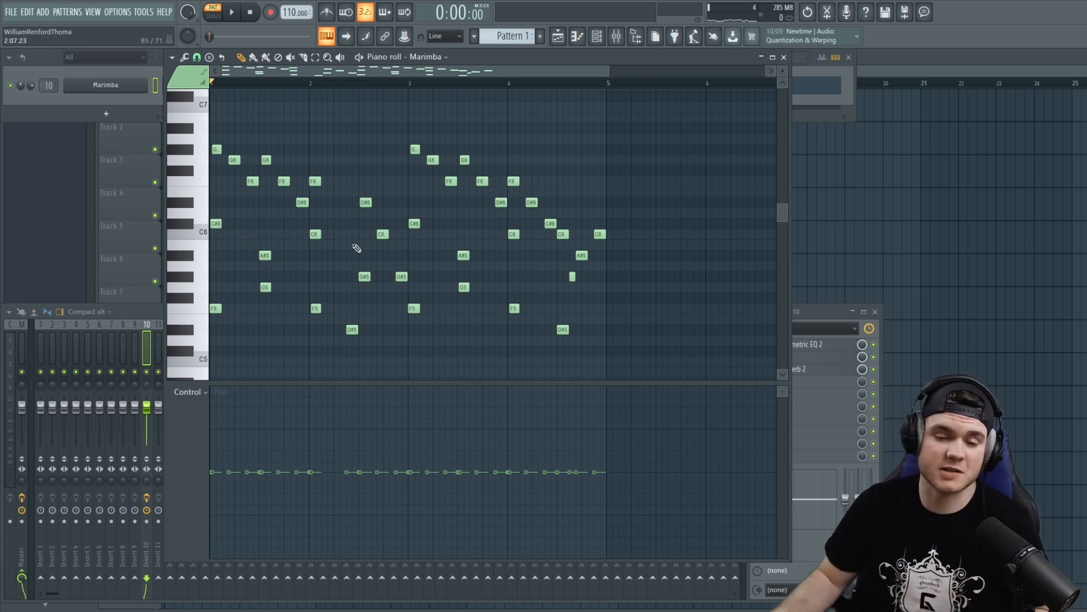
# Select the highest melody notes across the four bars, pan them 50% right, and play the opening to check.
pyautogui.moveTo(212, 123); pyautogui.dragTo(256, 196)
pyautogui.moveTo(259, 135); pyautogui.dragTo(302, 209)
pyautogui.moveTo(315, 139); pyautogui.dragTo(330, 201)
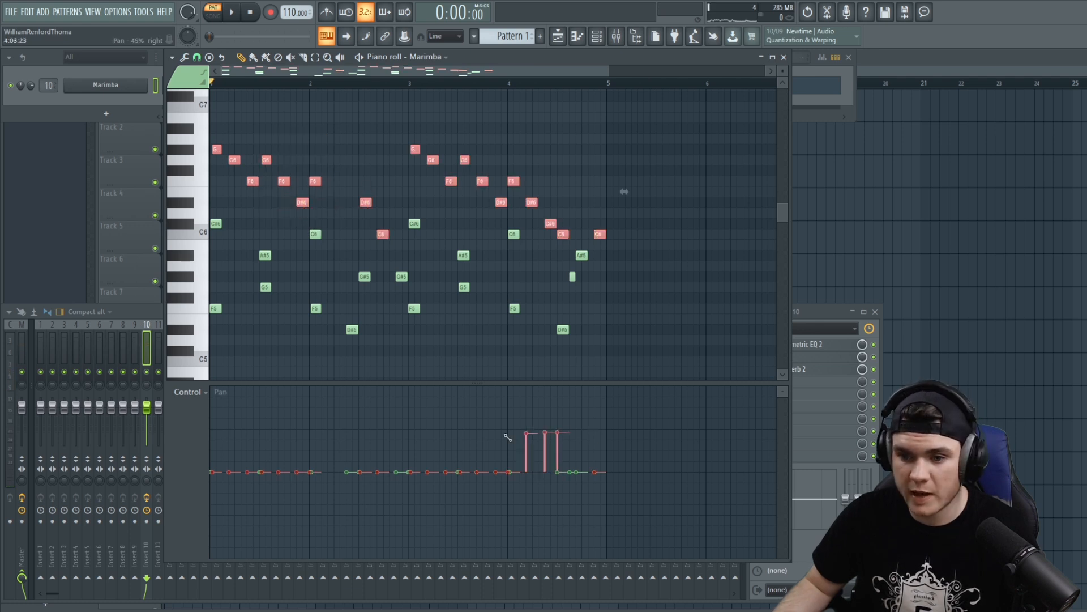
pyautogui.moveTo(507, 437); pyautogui.dragTo(191, 434)
pyautogui.click(594, 435)
pyautogui.press('space')
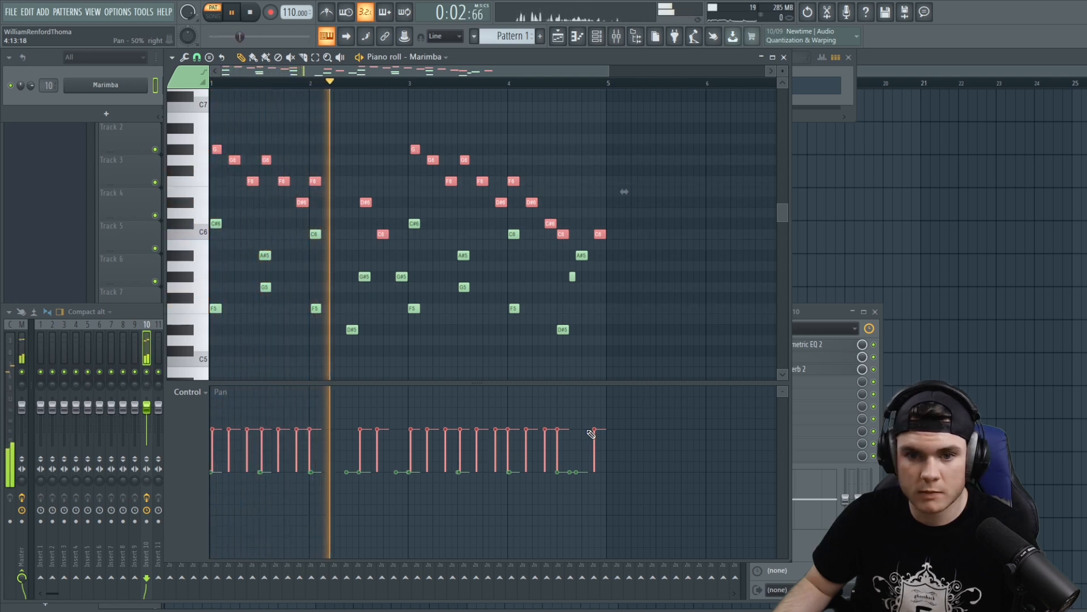
pyautogui.press('space')
# Select the lowest melody notes across the four bars and pan them about 50% left.
pyautogui.moveTo(246, 332); pyautogui.dragTo(205, 292)
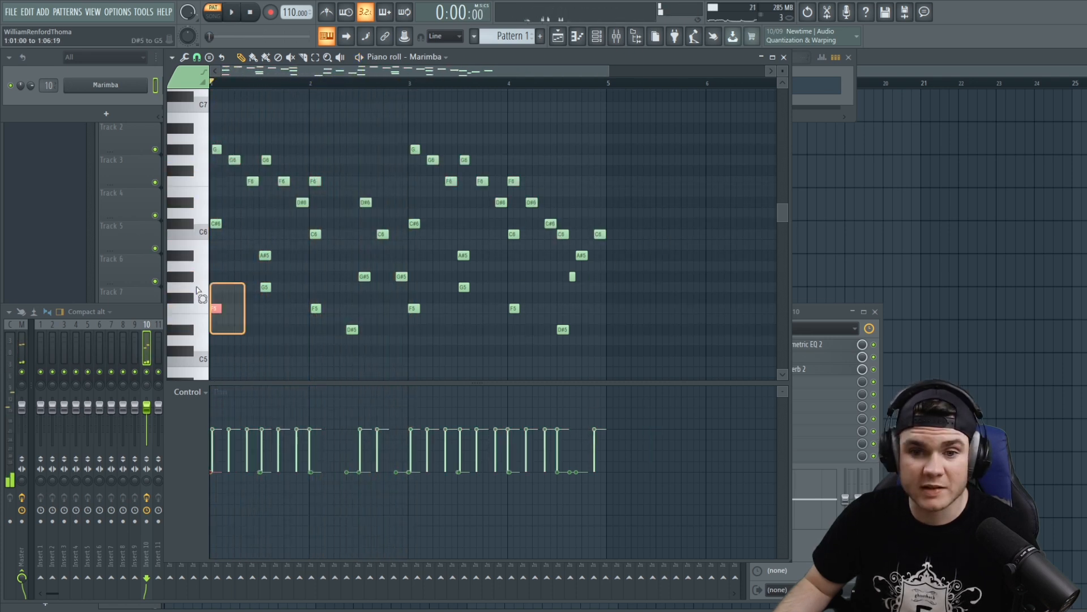
pyautogui.moveTo(272, 299); pyautogui.dragTo(257, 280)
pyautogui.moveTo(313, 302); pyautogui.dragTo(312, 300)
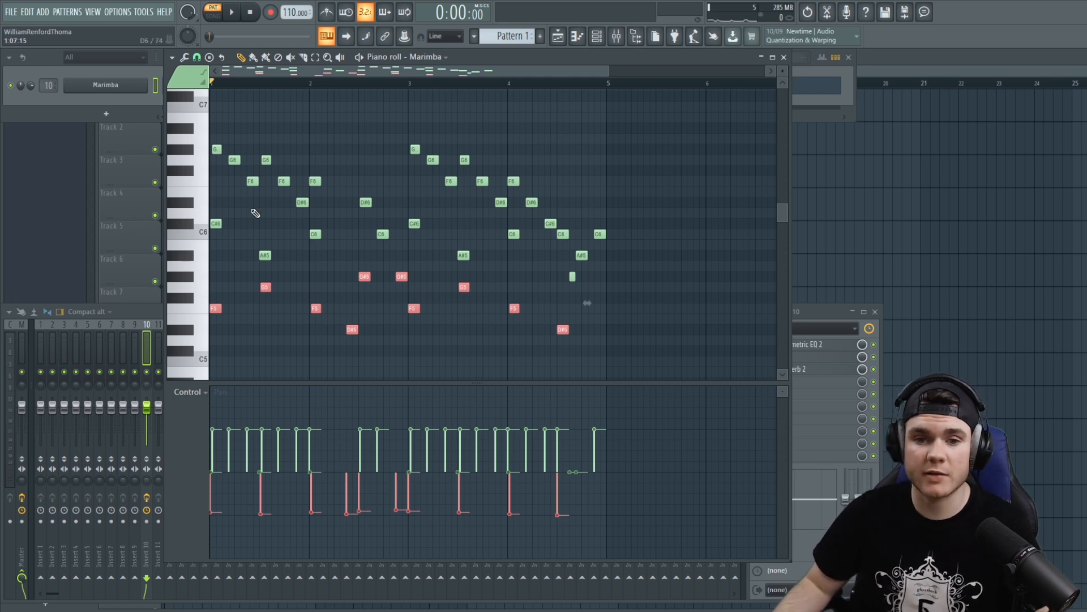
# Select the middle-voice notes, pan them about 16% left, then play the pattern and clear the selection.
pyautogui.moveTo(215, 210); pyautogui.dragTo(281, 263)
pyautogui.moveTo(301, 220); pyautogui.dragTo(396, 239)
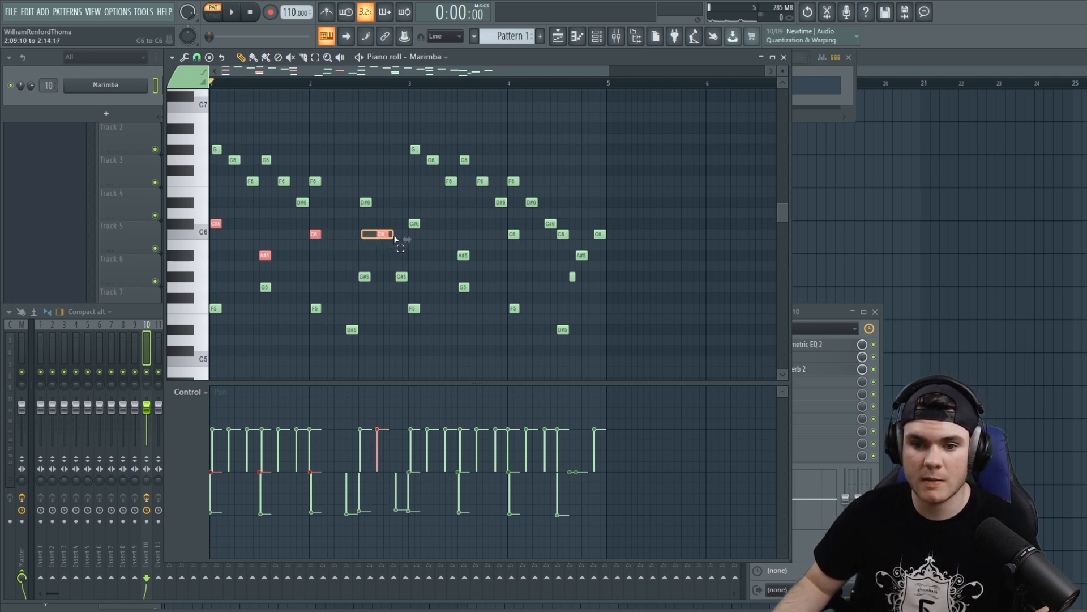
pyautogui.moveTo(409, 490); pyautogui.dragTo(398, 490)
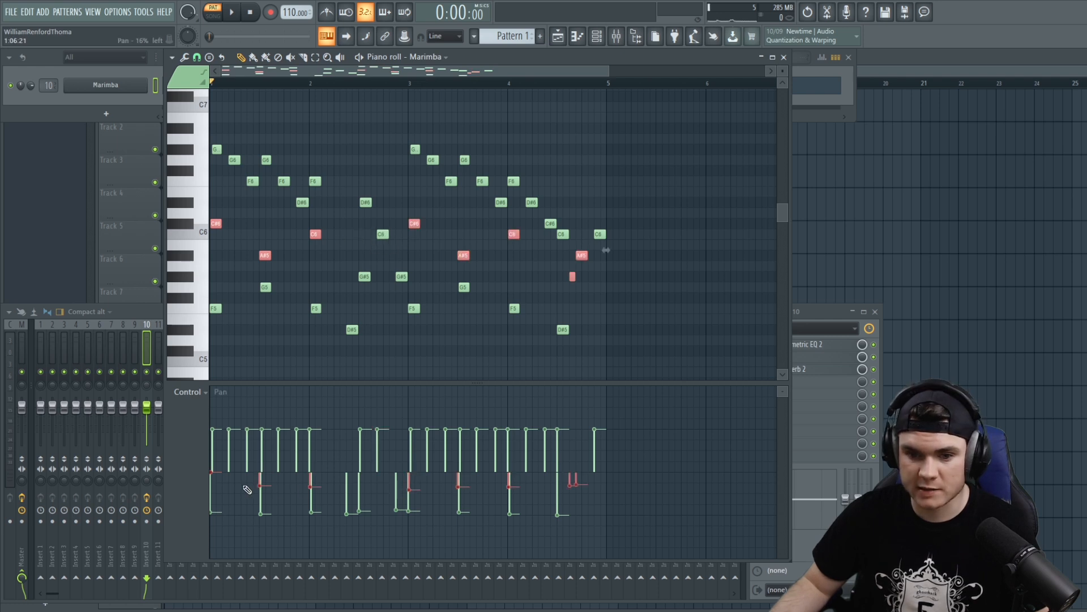
pyautogui.press('space')
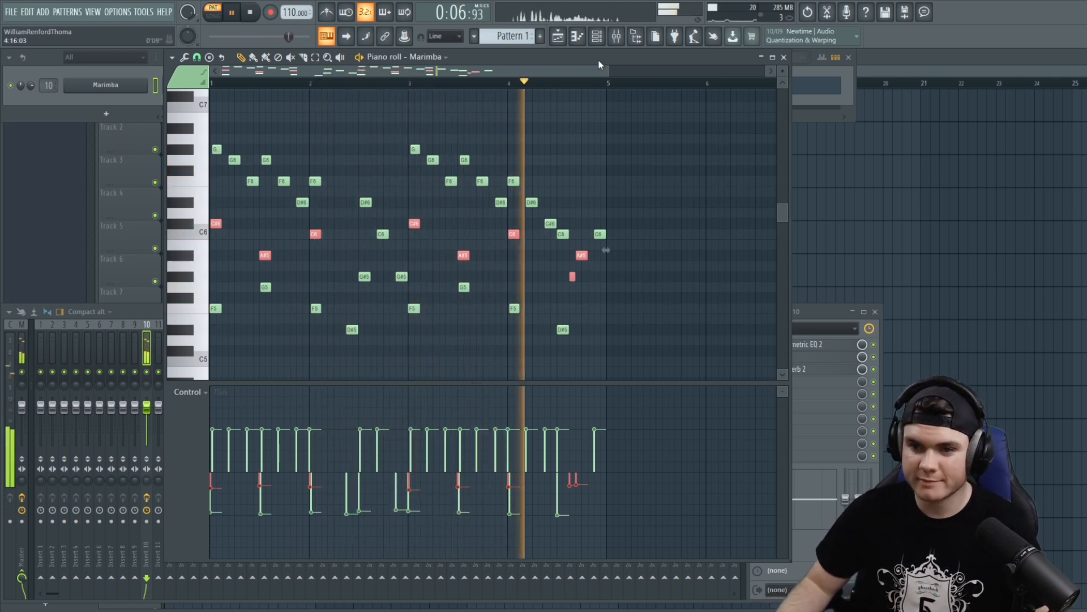
pyautogui.press('space')
pyautogui.click(696, 203)
pyautogui.rightClick(697, 203)
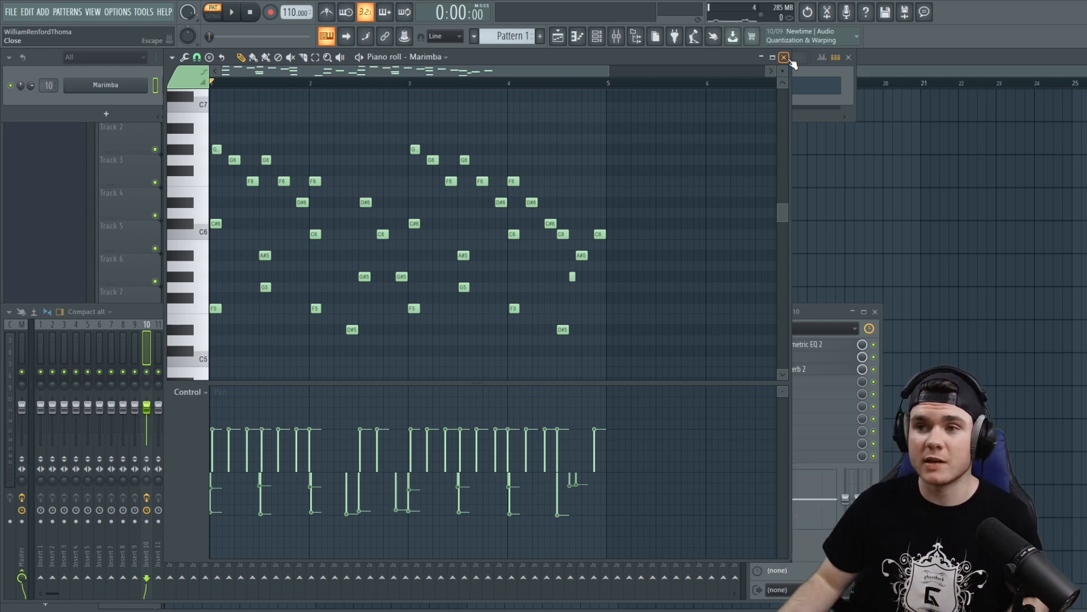
# Close the piano roll and raise the low-pass band of Fruity parametric EQ 2 to 8093 Hz while the pattern plays.
pyautogui.press('space')
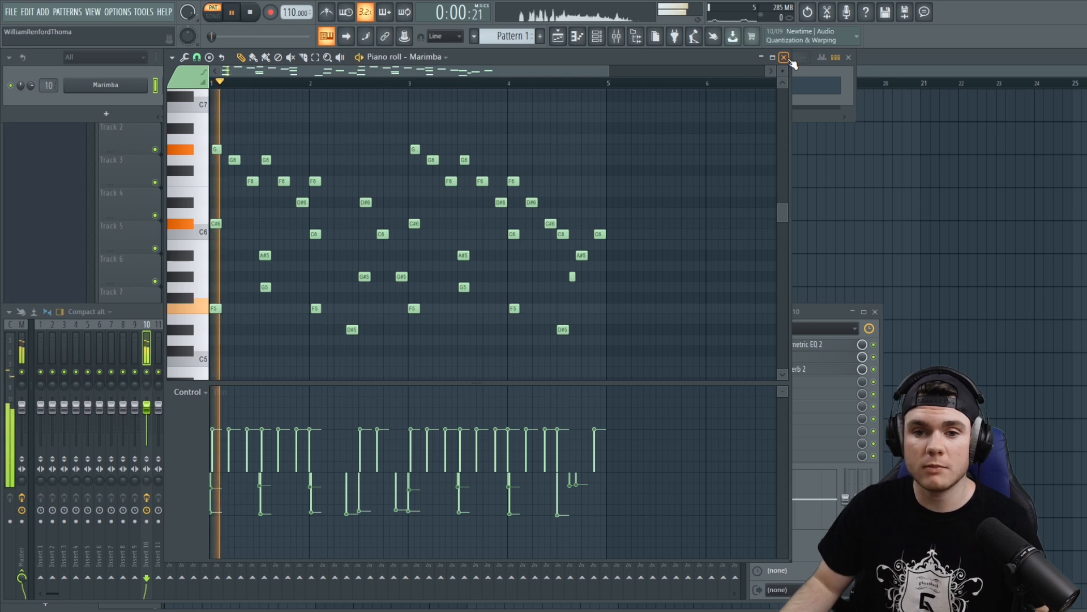
pyautogui.click(784, 57)
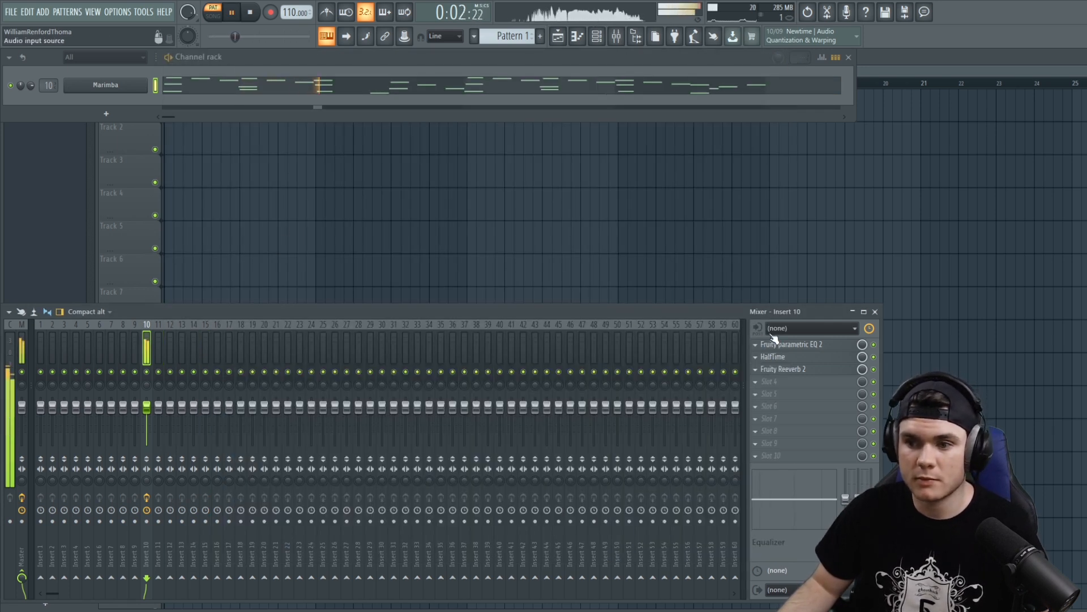
pyautogui.click(790, 344)
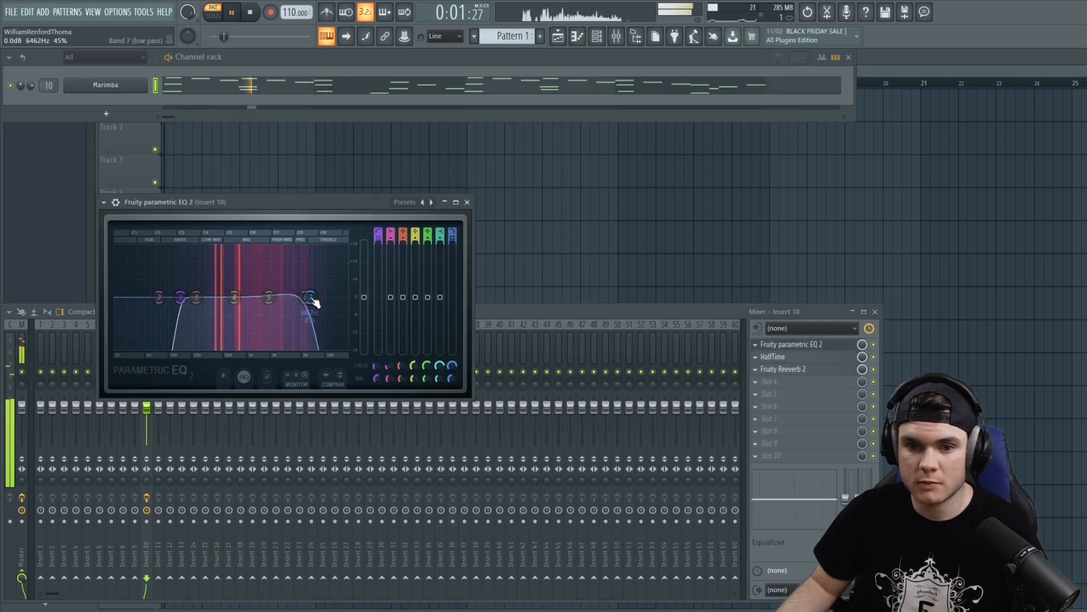
pyautogui.moveTo(311, 298); pyautogui.dragTo(321, 297)
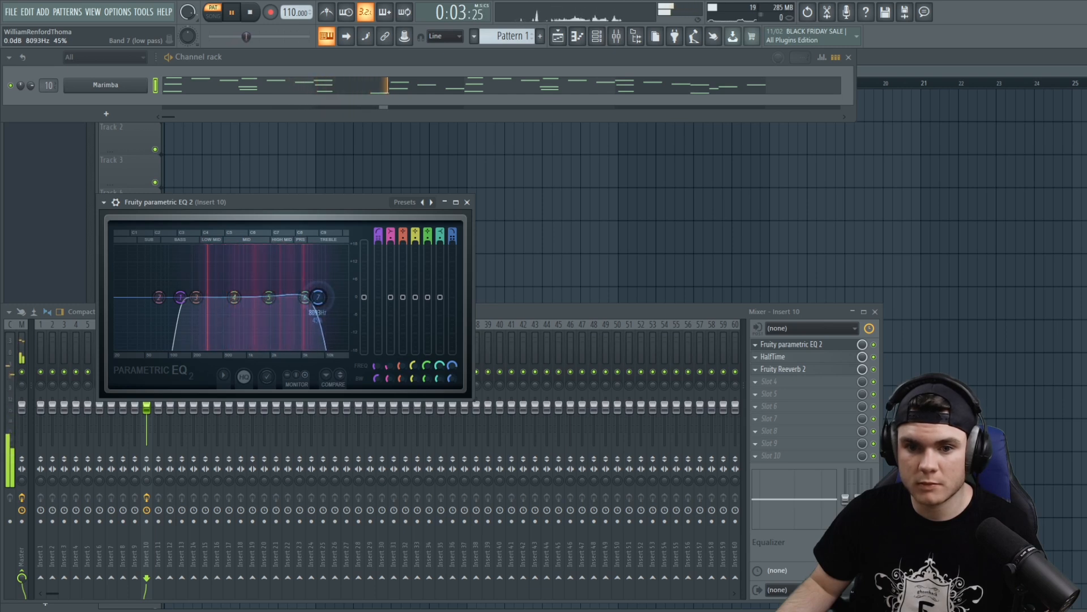
pyautogui.press('space')
# Dip EQ bands 3, 4 and 5 narrowly, with band 5 at 1166 Hz, -3.0 dB and 4% width, close the EQ and play briefly.
pyautogui.moveTo(269, 297); pyautogui.dragTo(295, 280)
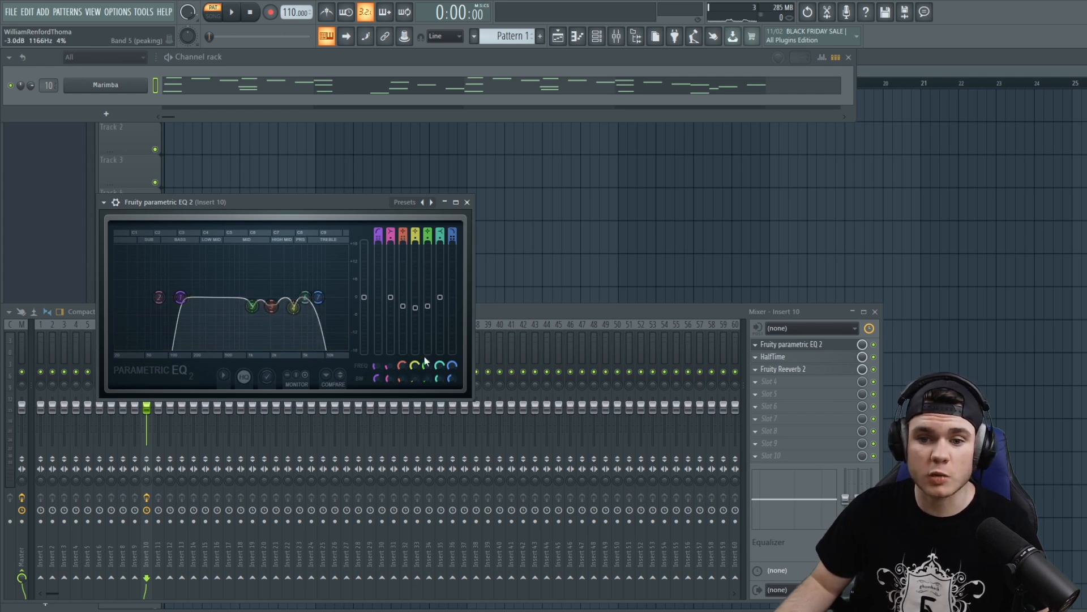
pyautogui.moveTo(402, 379); pyautogui.dragTo(402, 385)
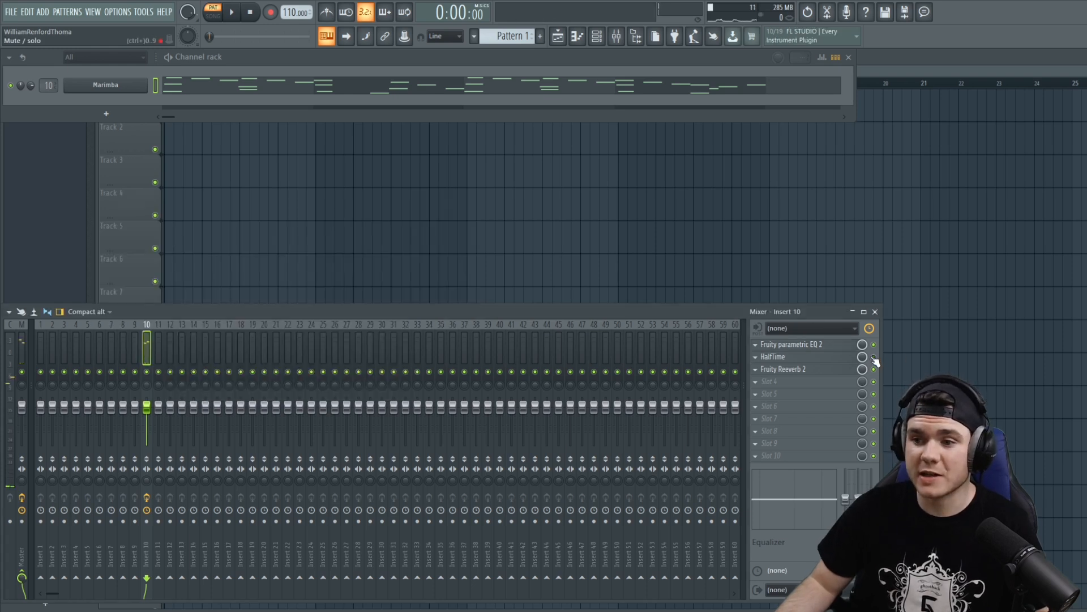
pyautogui.press('space')
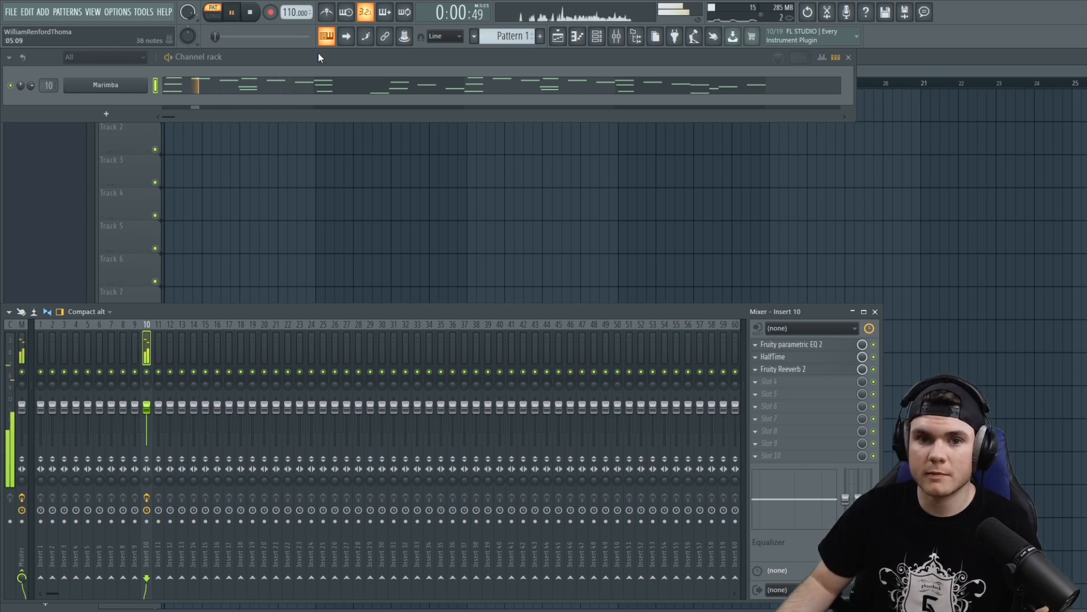
pyautogui.press('space')
# Add a FLEX channel and load the Electric Piano preset from the Essential Pianos pack.
pyautogui.click(108, 115)
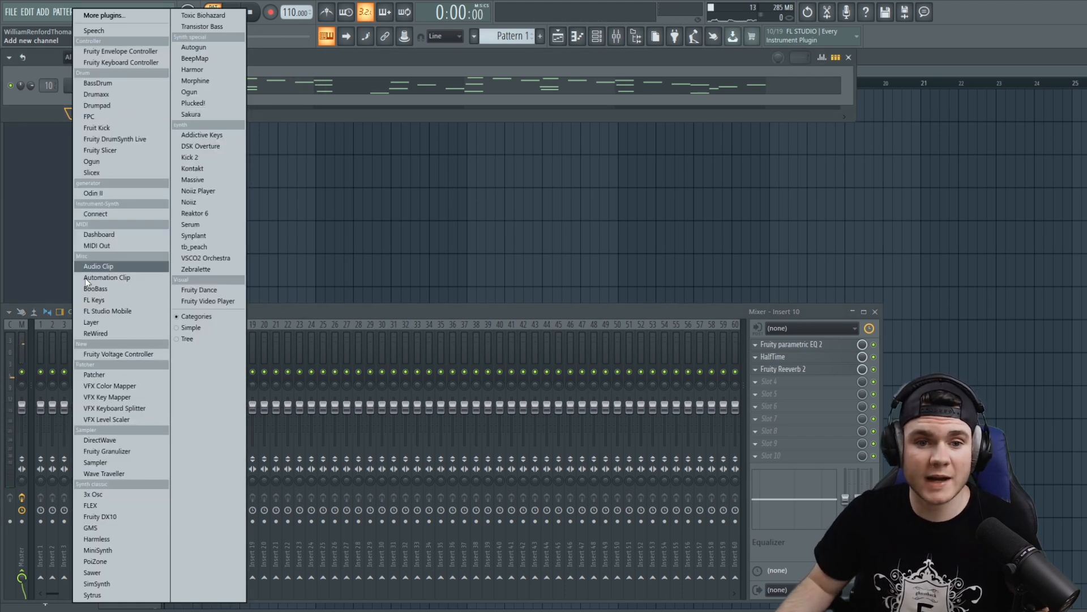
pyautogui.click(110, 505)
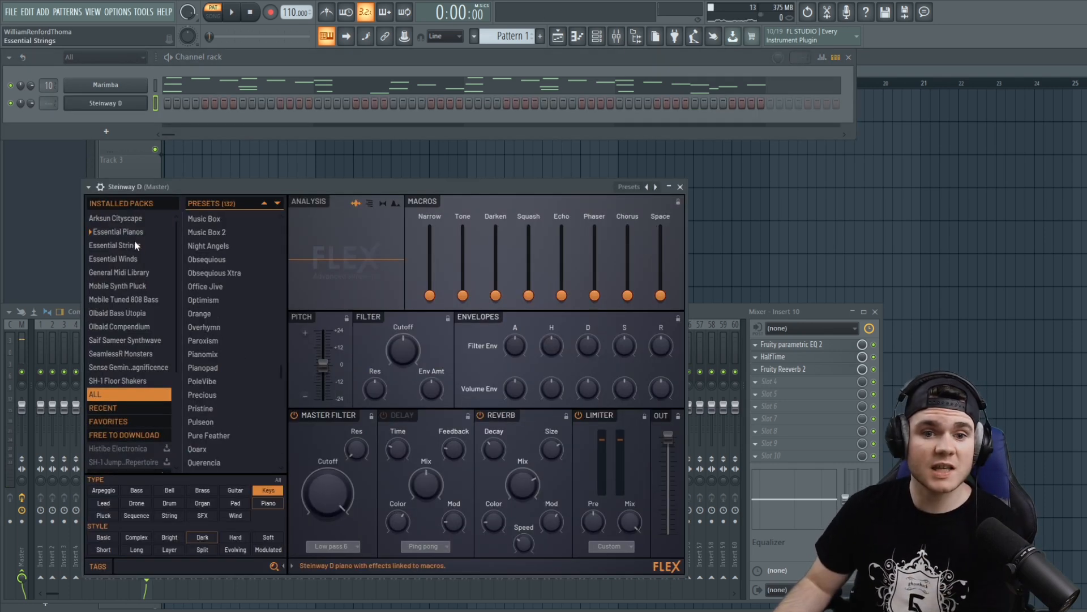
pyautogui.scroll(-5, 232, 351)
pyautogui.scroll(8, 227, 368)
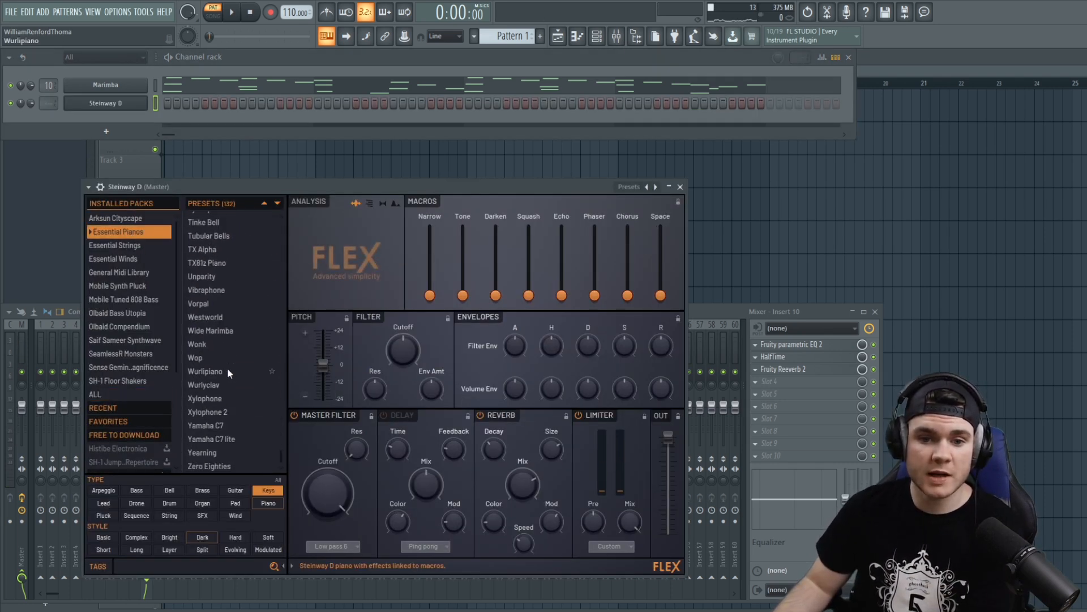
pyautogui.click(136, 232)
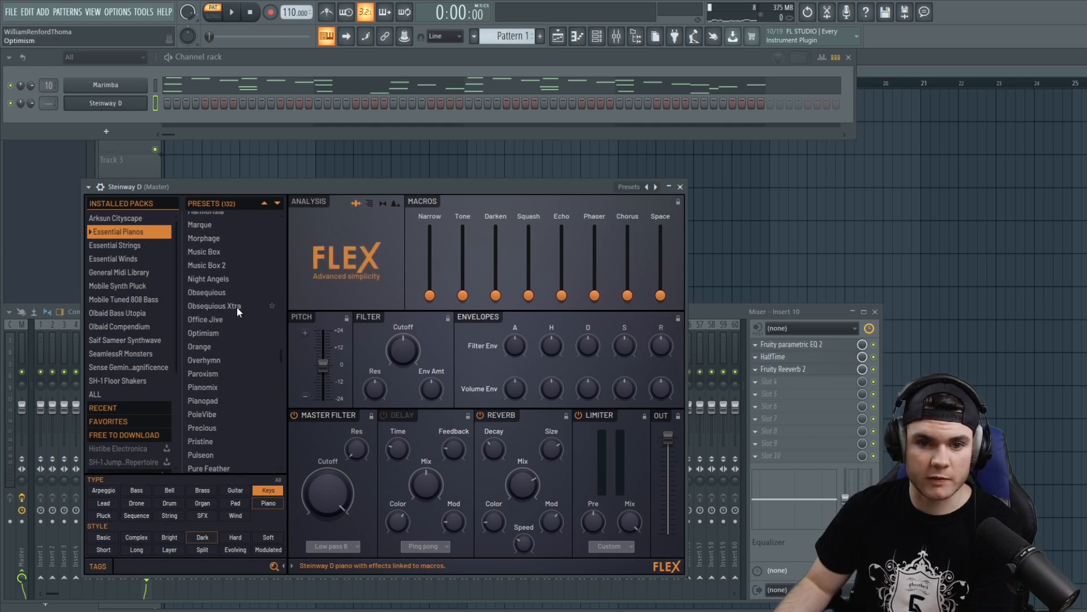
pyautogui.click(214, 286)
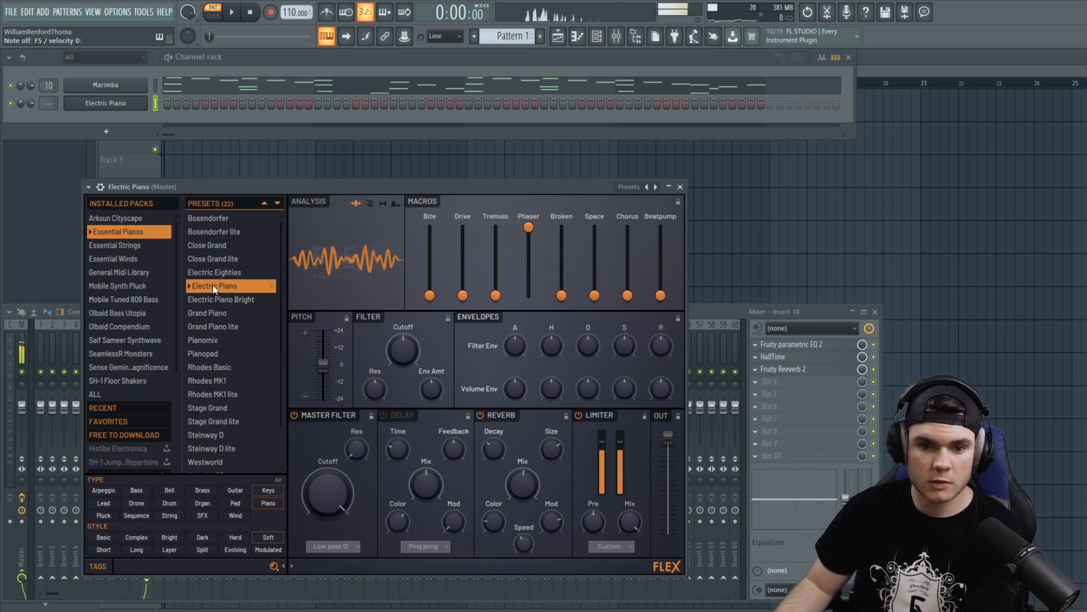
# Audition the Rhodes Basic preset by playing it along with the Marimba pattern.
pyautogui.scroll(-1, 223, 347)
pyautogui.click(222, 349)
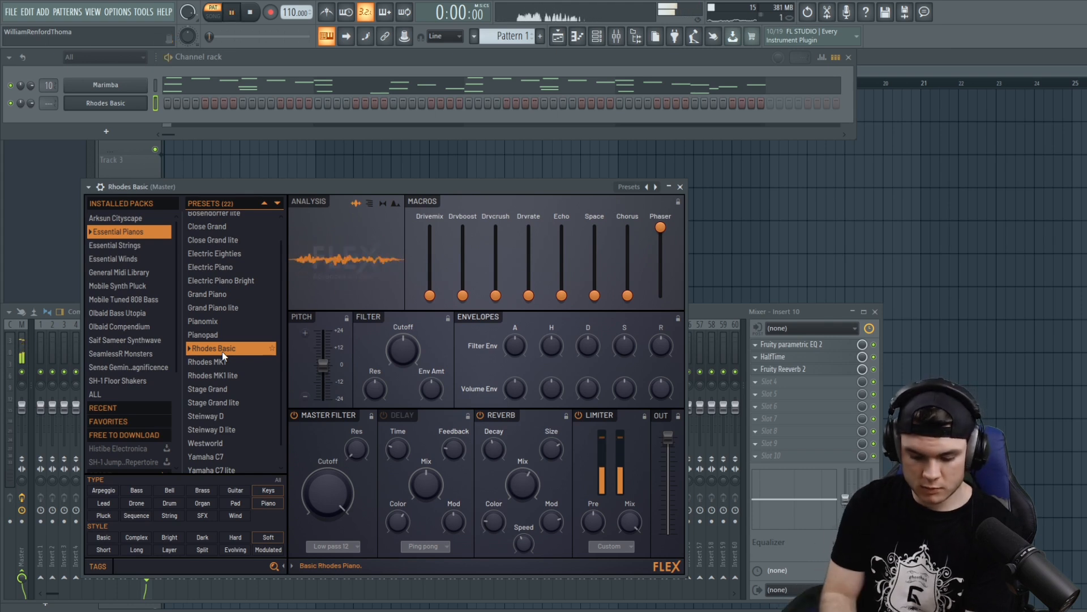
pyautogui.press('space')
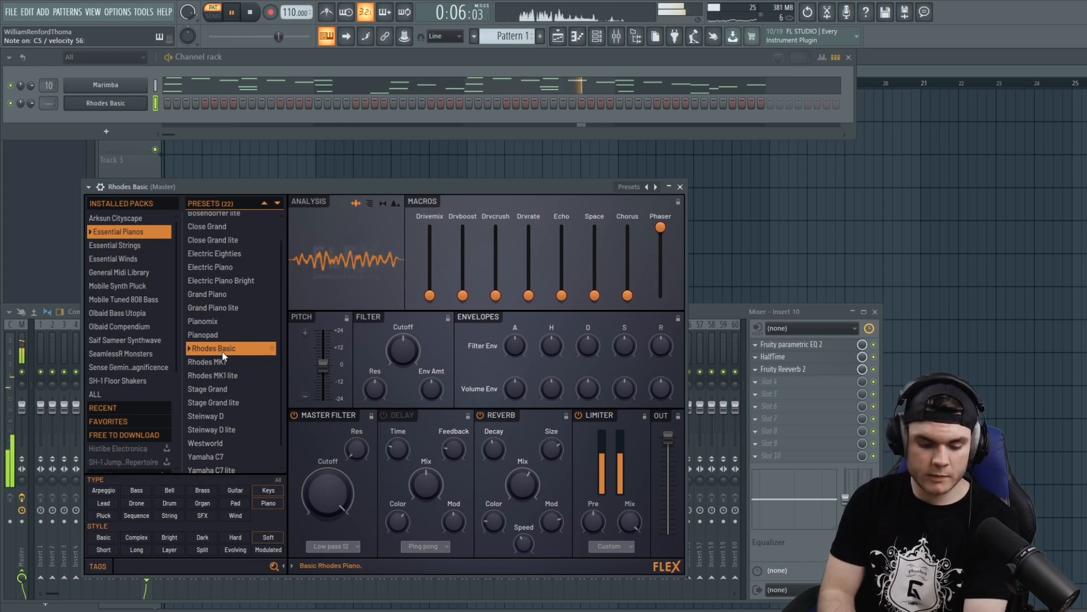
pyautogui.press('space')
pyautogui.press('space')
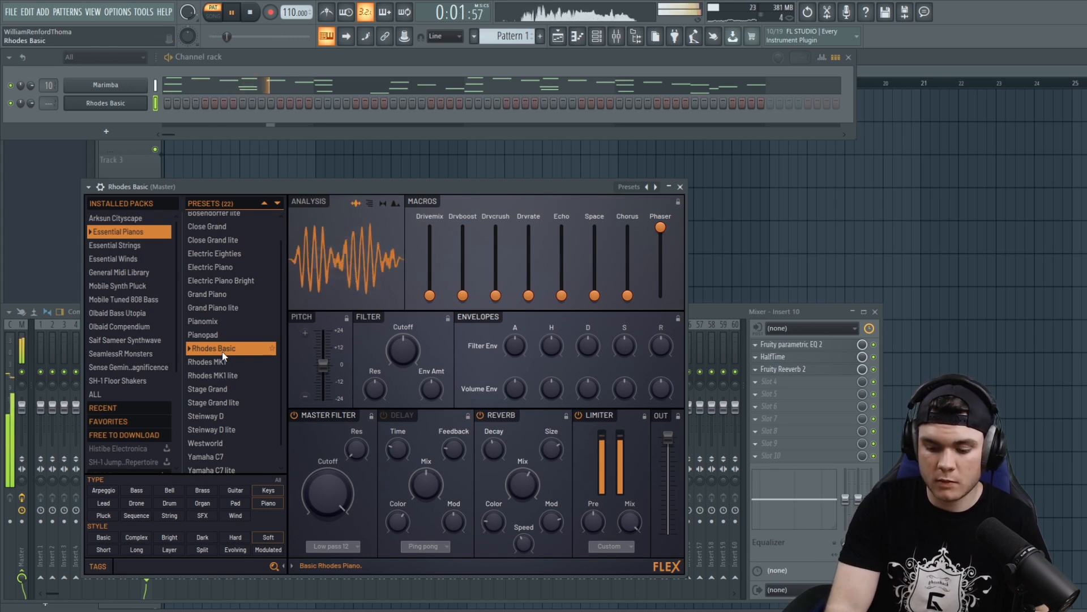
pyautogui.press('space')
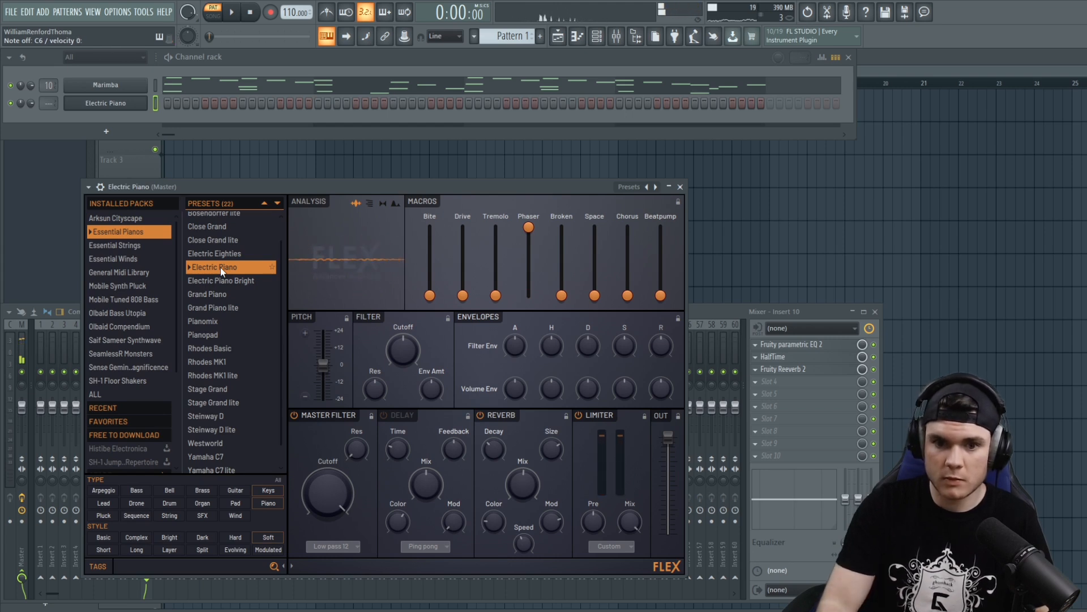
# Load the Electric Piano Bright preset, open its piano roll, and try out chords over the playing pattern.
pyautogui.click(224, 282)
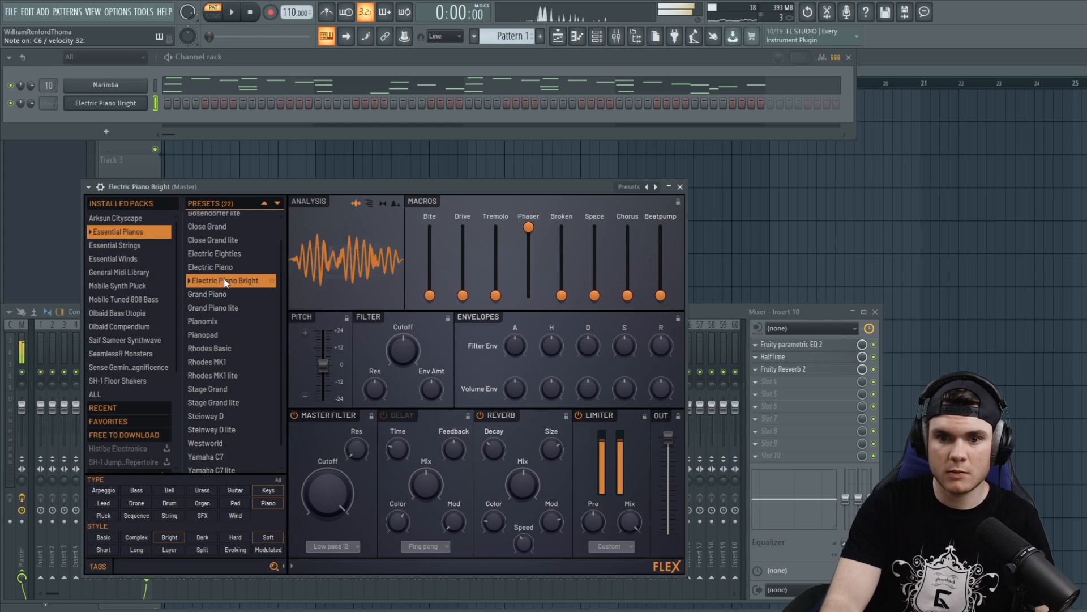
pyautogui.rightClick(142, 105)
pyautogui.click(161, 104)
pyautogui.press('space')
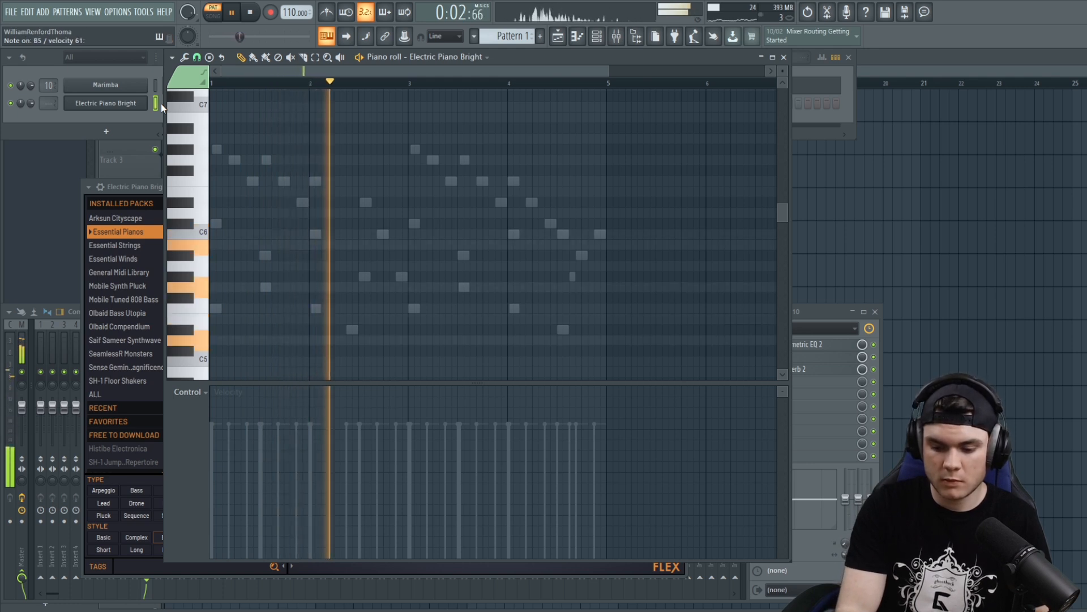
pyautogui.press('space')
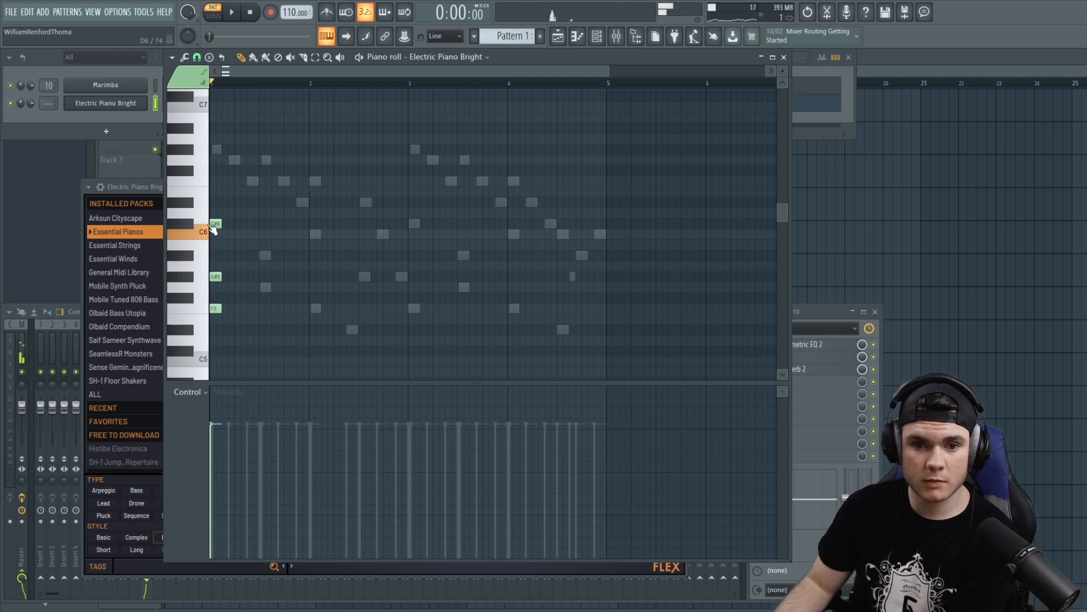
# Build two half-bar chords in bar 1, F5–G#5–C6 and E5–G5–C6, and play them with the melody.
pyautogui.press('space')
pyautogui.moveTo(257, 334); pyautogui.dragTo(261, 236)
pyautogui.press('space')
pyautogui.press('space')
pyautogui.press('space')
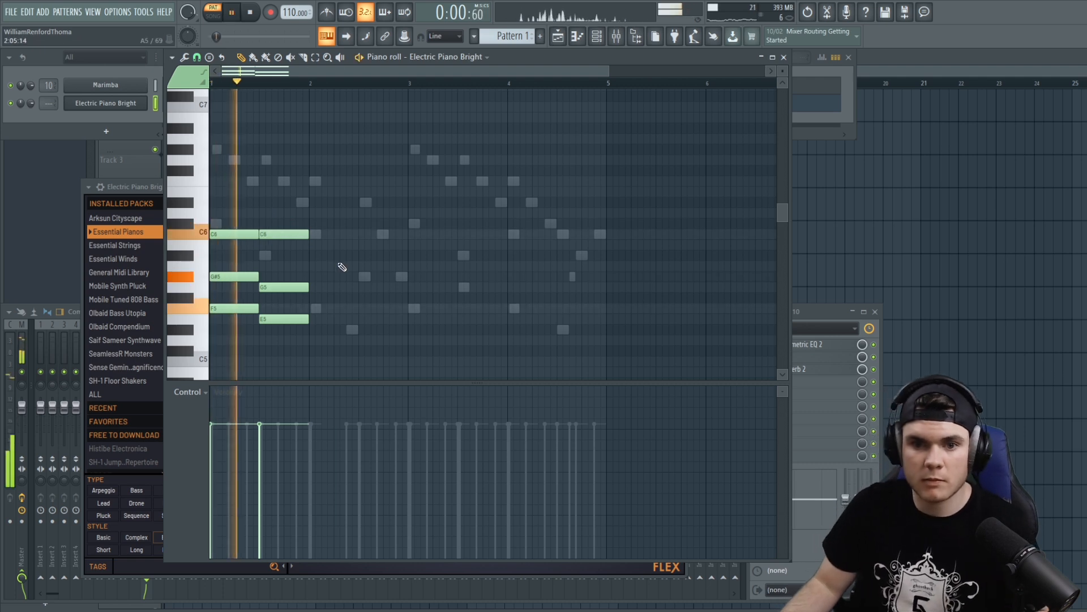
pyautogui.press('space')
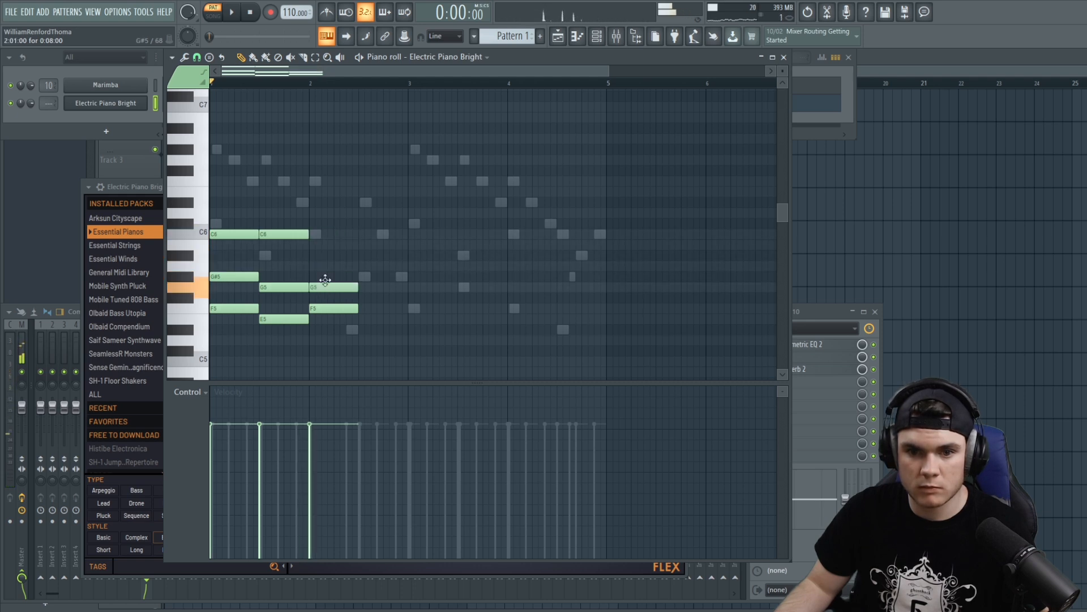
# Build a half-bar chord of F5, G#5 and D#6 at the start of bar 2 and play the progression.
pyautogui.click(306, 341)
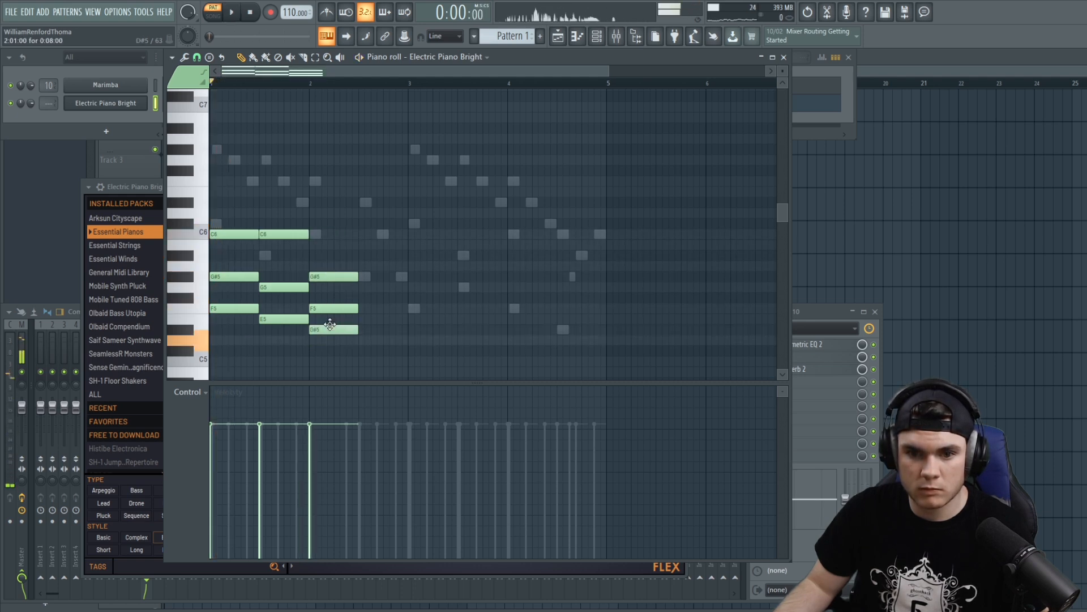
pyautogui.rightClick(330, 310)
pyautogui.press('space')
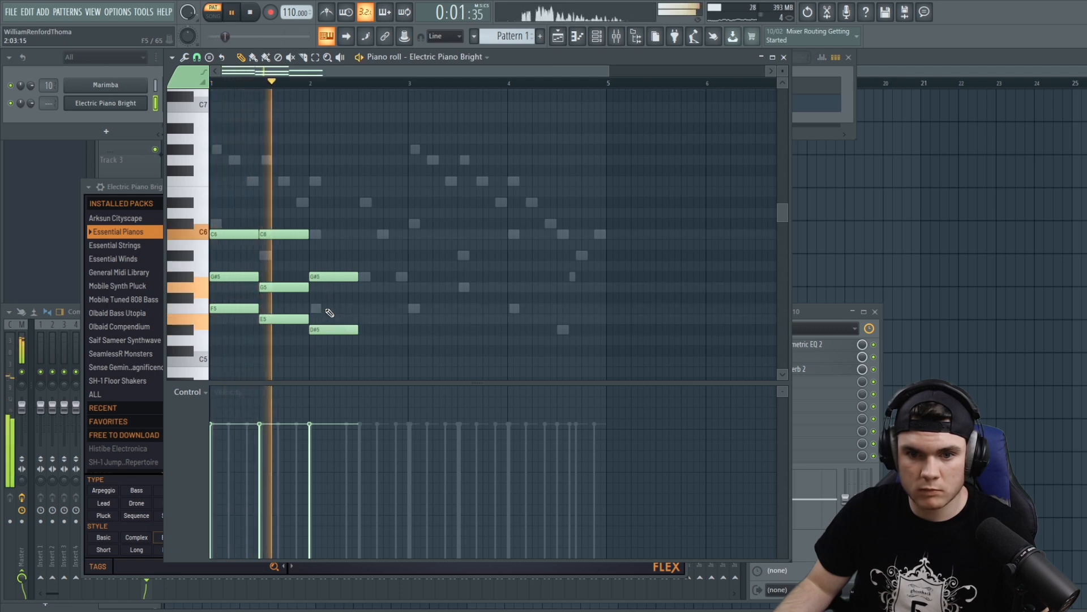
pyautogui.press('space')
pyautogui.click(314, 310)
pyautogui.click(332, 309)
pyautogui.click(329, 329)
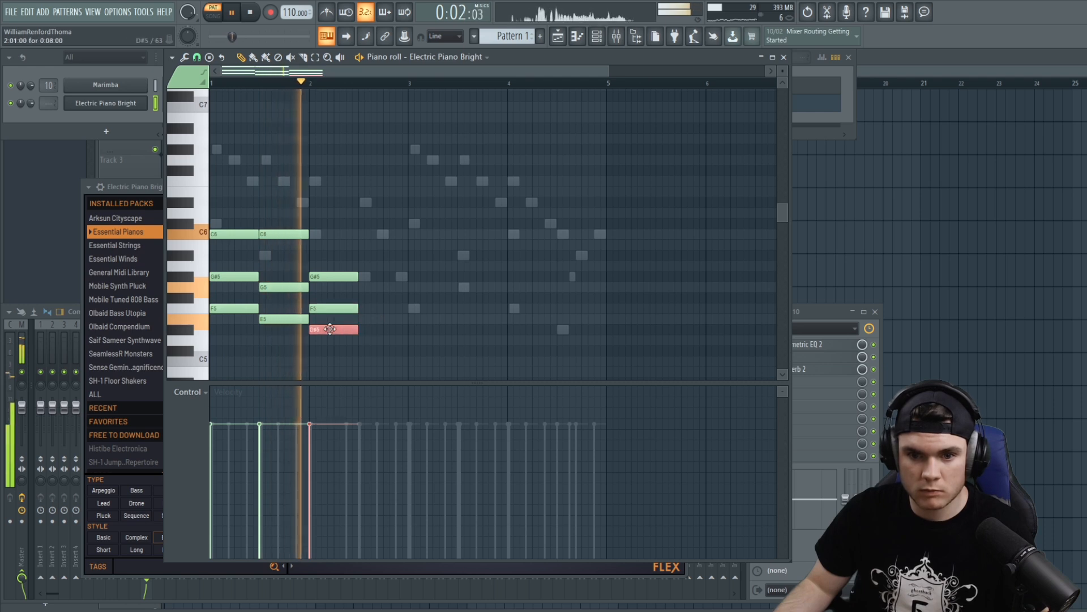
pyautogui.moveTo(329, 330); pyautogui.dragTo(330, 202)
pyautogui.click(447, 244)
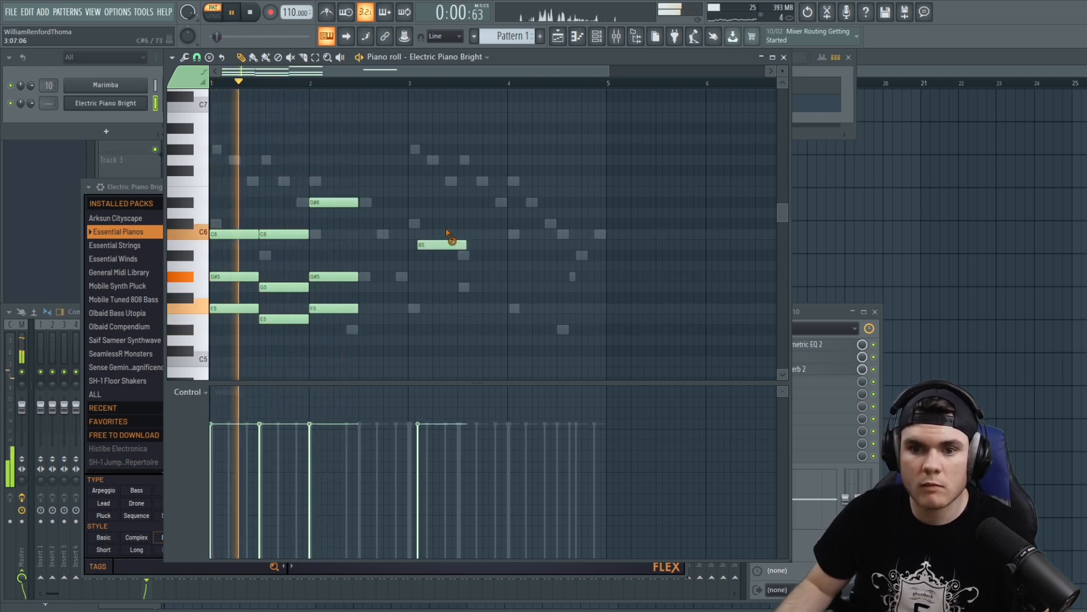
pyautogui.rightClick(448, 244)
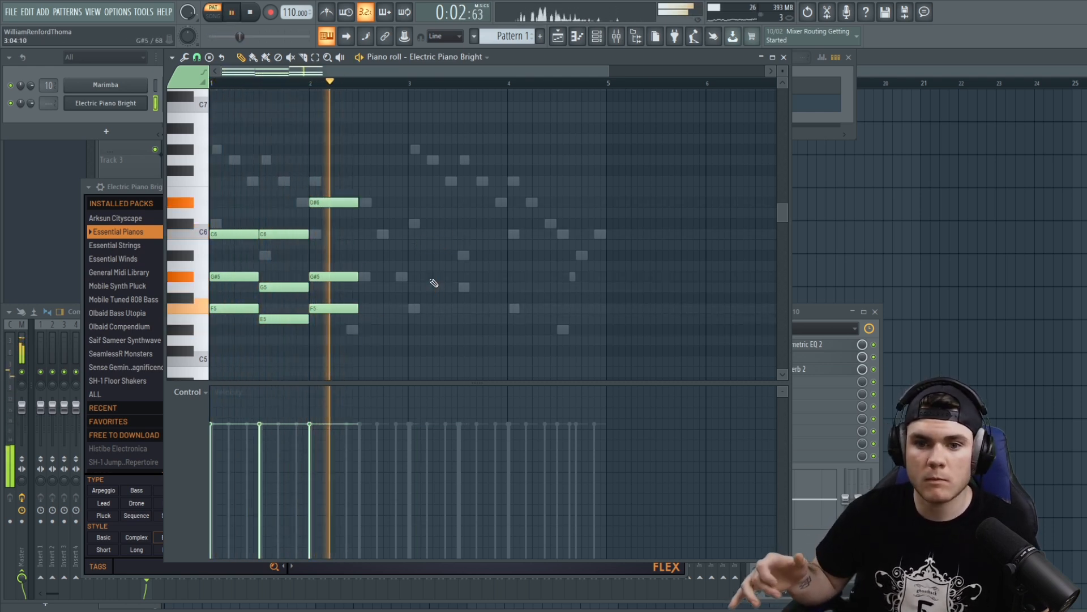
pyautogui.press('space')
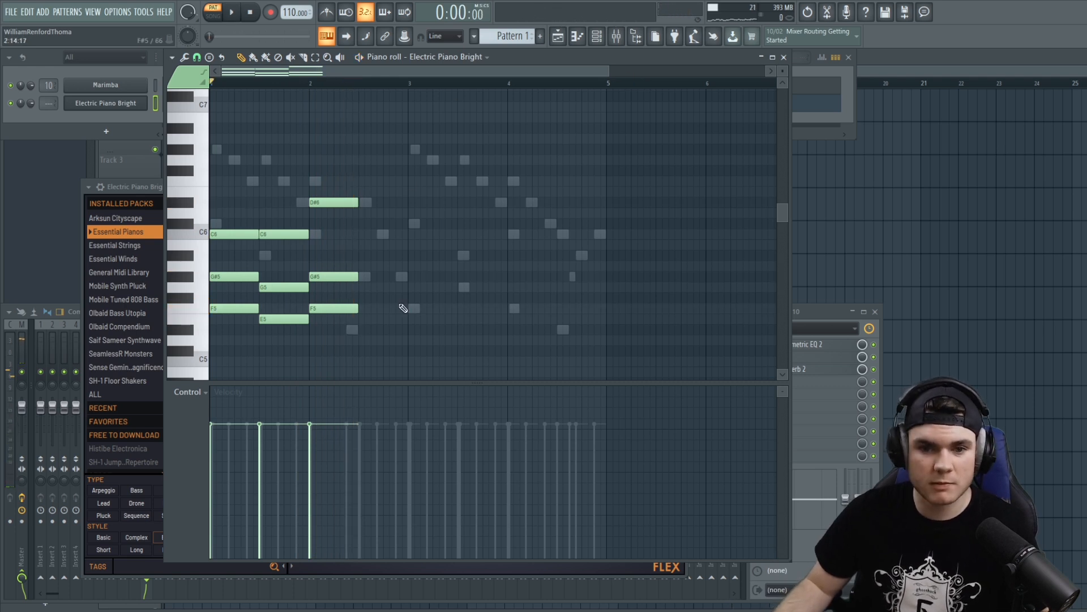
# Lower the top notes of the three chords by an octave to C5, C5 and D#5 while the pattern plays.
pyautogui.press('space')
pyautogui.hotkey('ctrl', 'a')
pyautogui.scroll(-5, 380, 252)
pyautogui.scroll(4, 379, 253)
pyautogui.moveTo(406, 203); pyautogui.dragTo(208, 137)
pyautogui.hotkey('ctrl', 'Down')
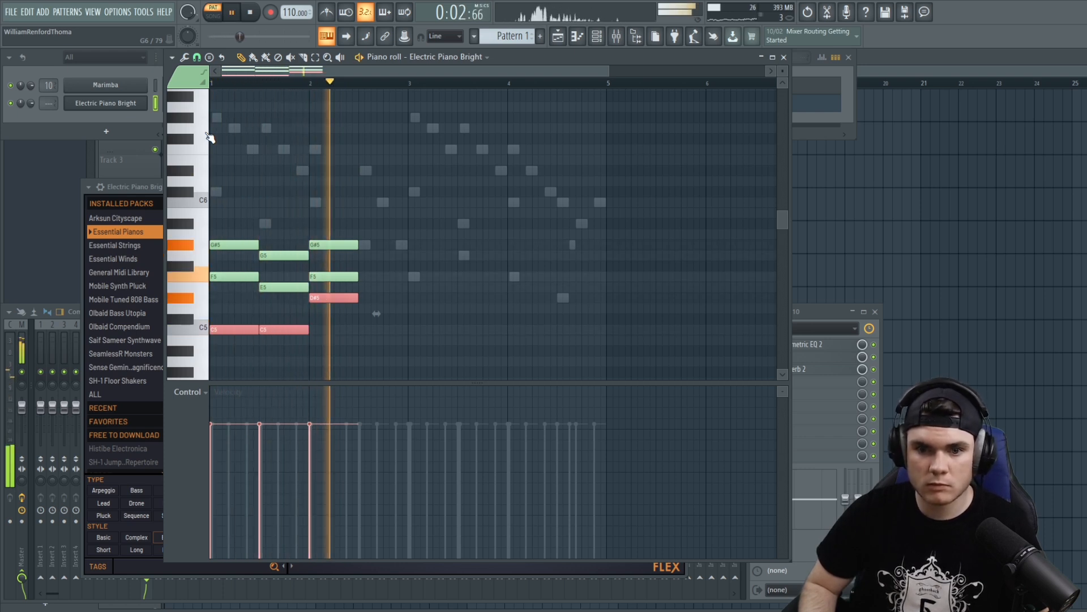
# Add a half-bar chord of C5, D#5 and G#5 in the second half of bar 2 and play the result.
pyautogui.click(405, 181)
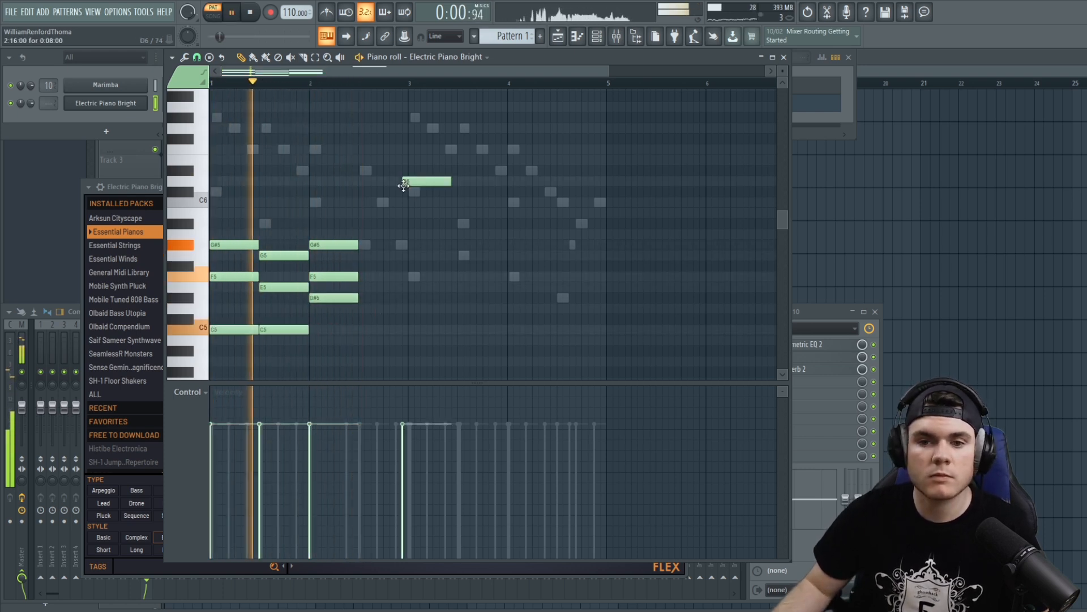
pyautogui.rightClick(404, 182)
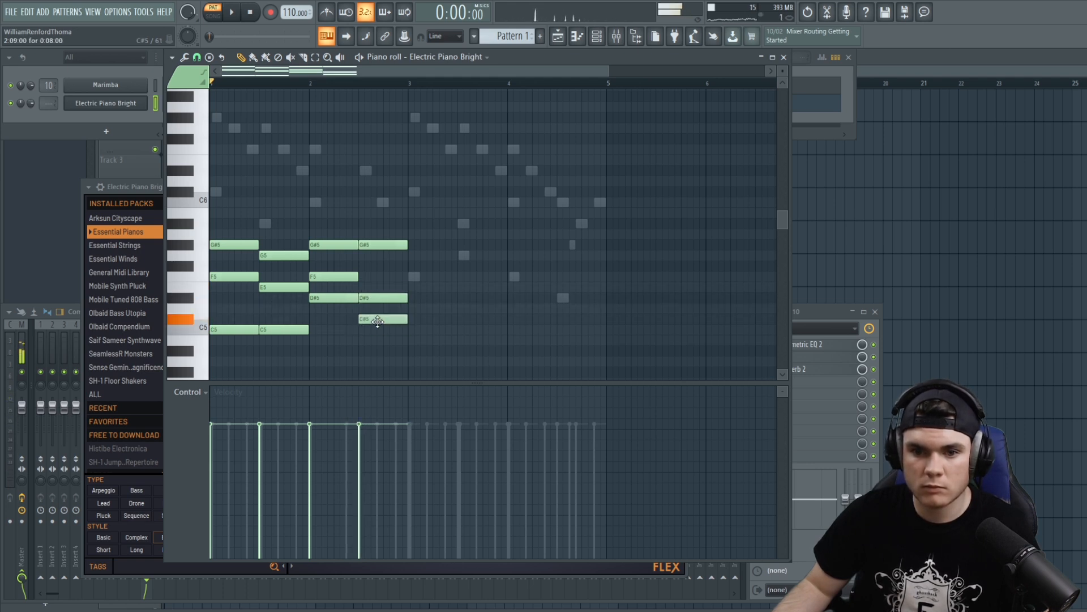
pyautogui.press('space')
pyautogui.click(315, 80)
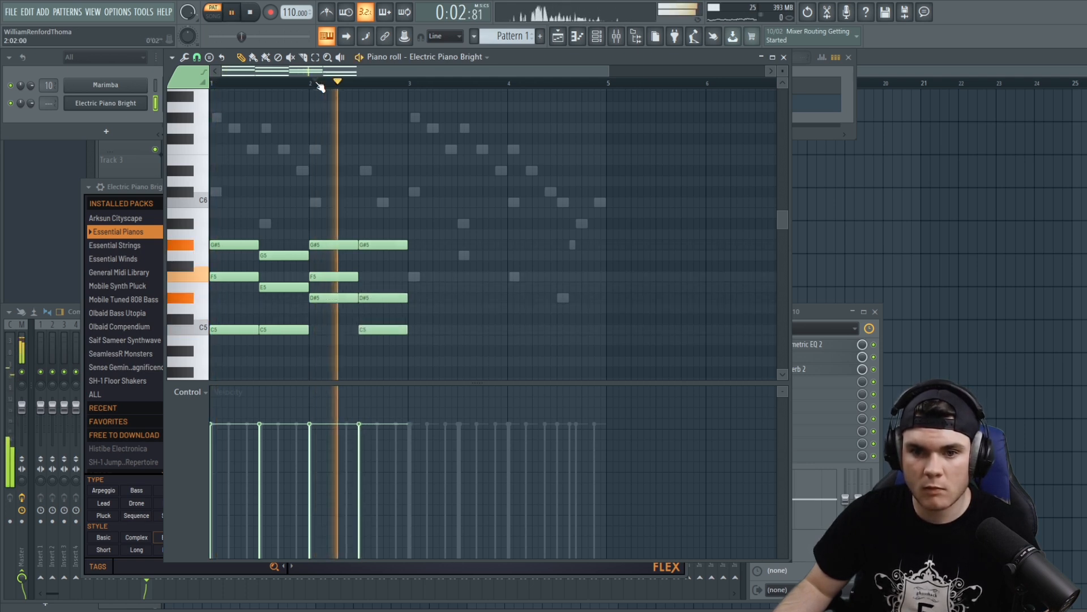
# Duplicate the two-bar chord progression into bars 3 and 4 and play it with the melody.
pyautogui.press('space')
pyautogui.moveTo(465, 356); pyautogui.dragTo(201, 198)
pyautogui.hotkey('ctrl', 'c')
pyautogui.hotkey('ctrl', 'v')
pyautogui.moveTo(362, 248); pyautogui.dragTo(431, 250)
pyautogui.press('space')
pyautogui.keyDown('ctrl'); pyautogui.click(527, 198); pyautogui.keyUp('ctrl')
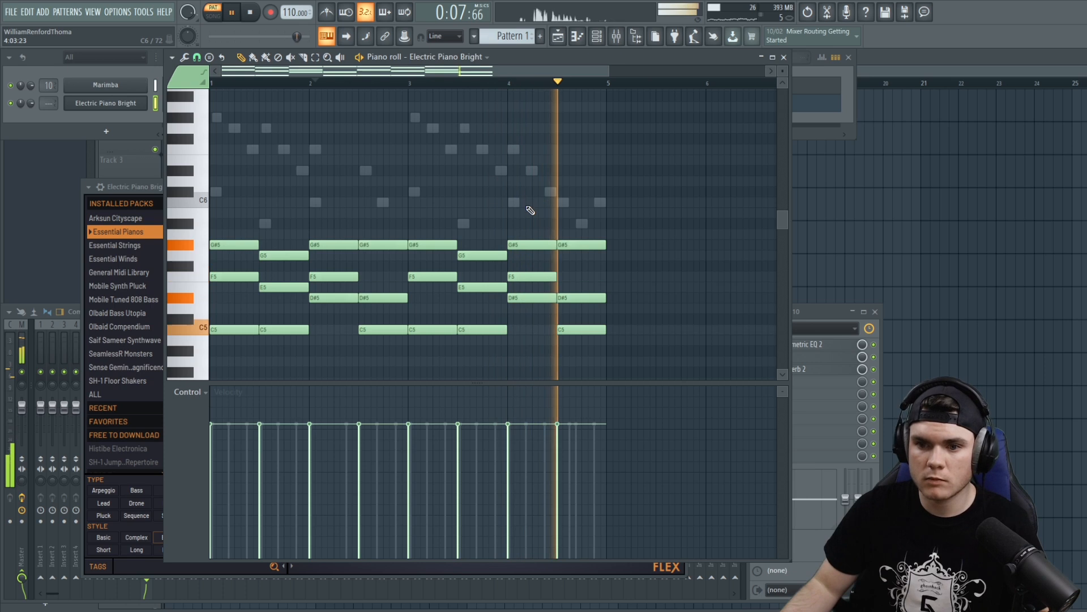
# Listen to the progression from bar 4, from the middle of bar 3, and from the start.
pyautogui.click(511, 83)
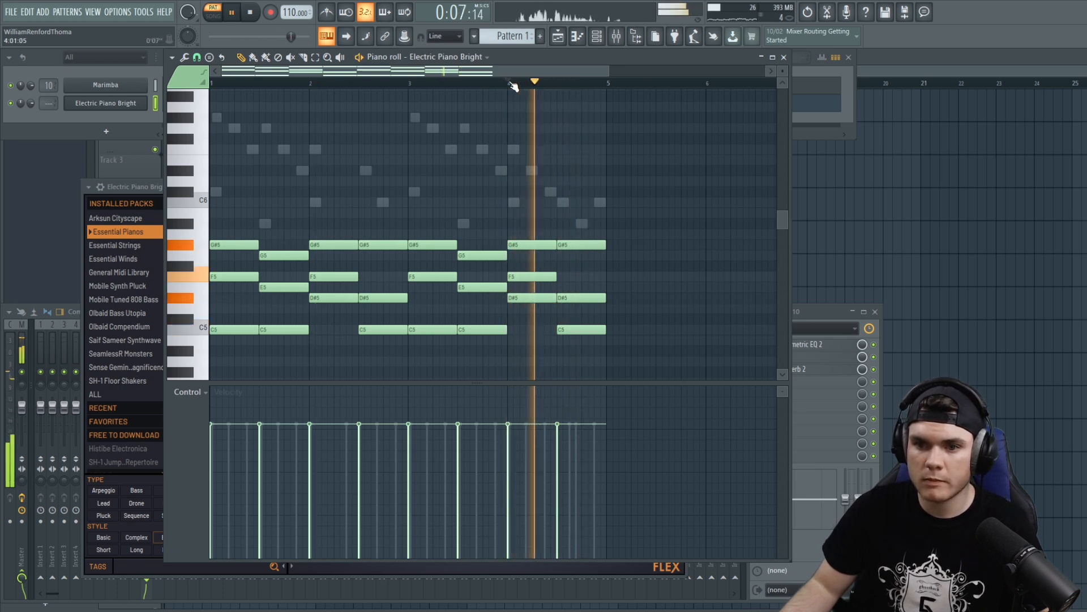
pyautogui.click(447, 85)
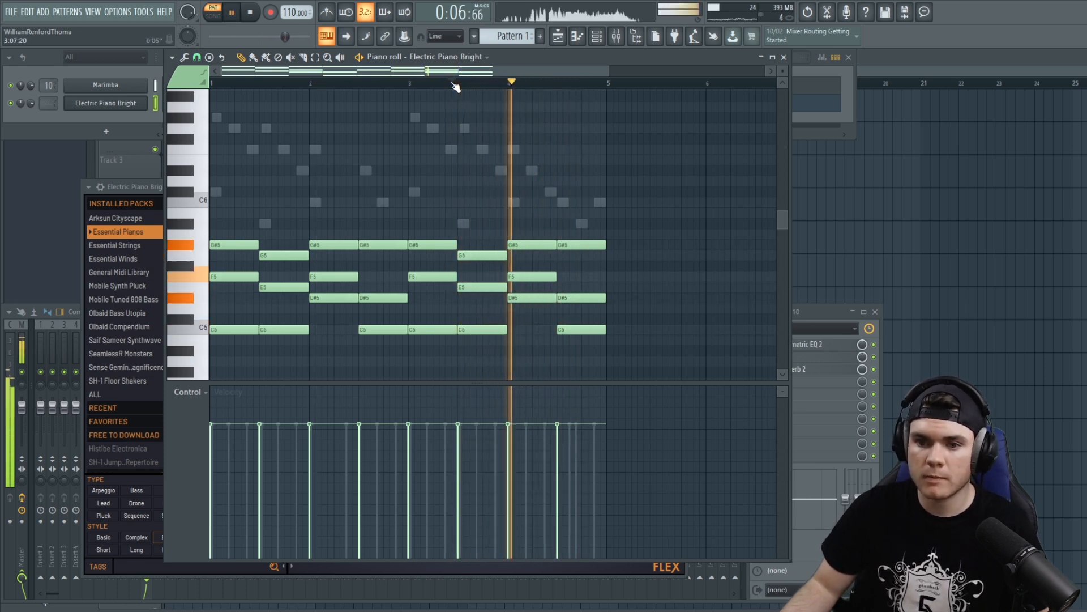
pyautogui.press('space')
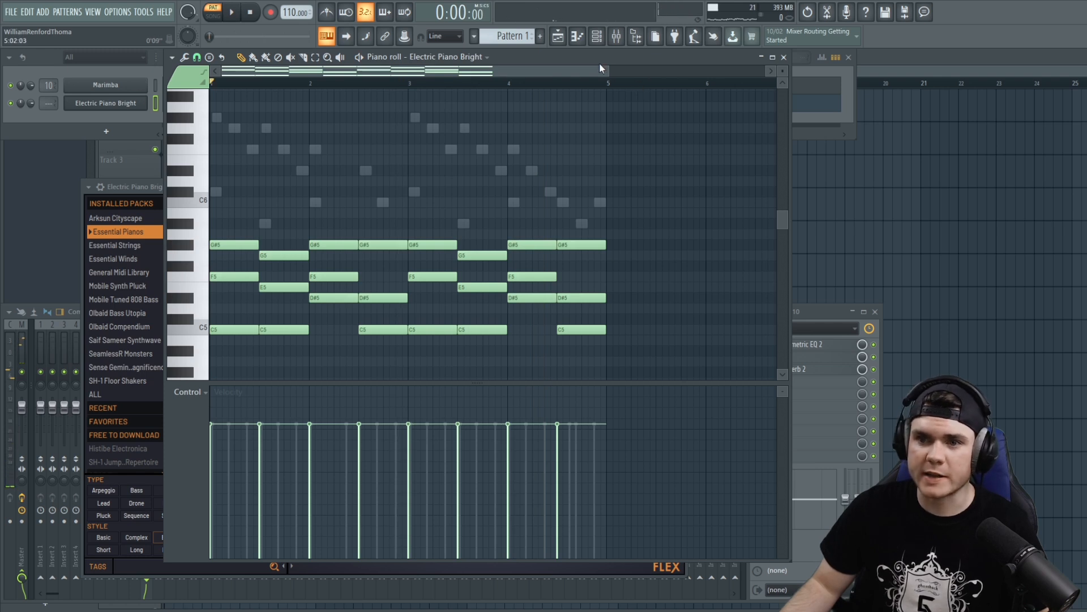
pyautogui.press('space')
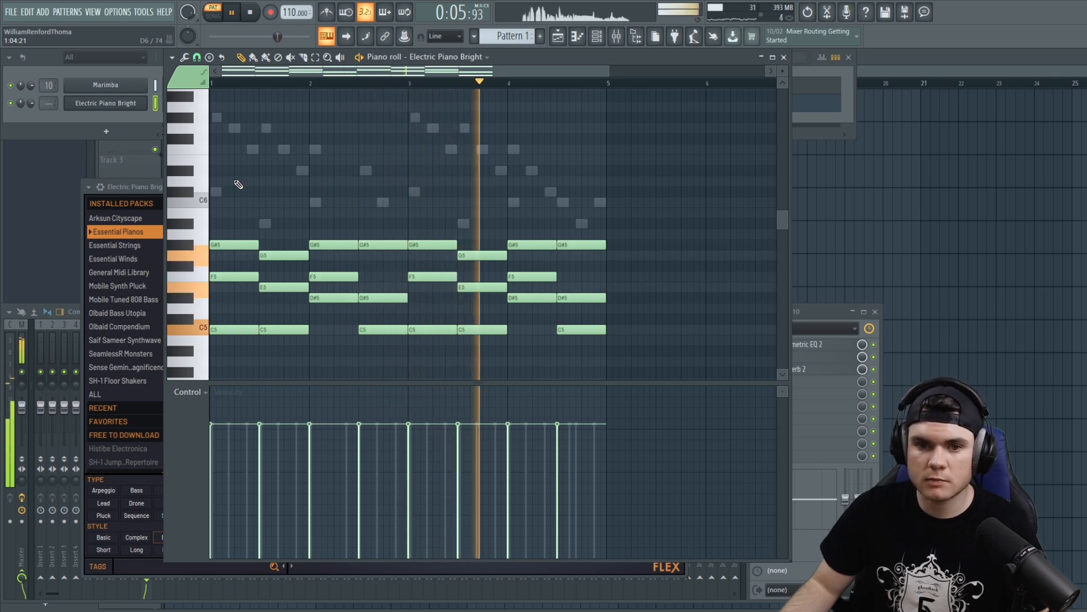
# Shorten the two chords in bar 1 to one beat each, auditioning the rhythm between changes.
pyautogui.press('space')
pyautogui.moveTo(257, 243); pyautogui.dragTo(254, 243)
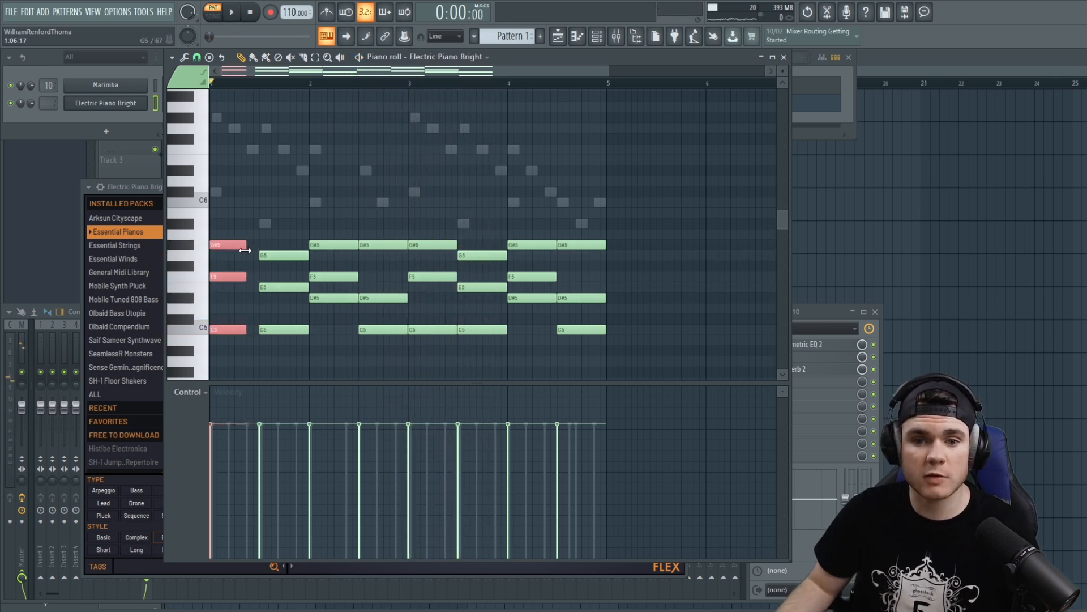
pyautogui.press('space')
pyautogui.press('space')
pyautogui.press('space')
pyautogui.moveTo(246, 248); pyautogui.dragTo(234, 251)
pyautogui.press('space')
pyautogui.press('space')
pyautogui.press('space')
pyautogui.press('space')
pyautogui.moveTo(277, 253)
pyautogui.mouseDown()
pyautogui.moveTo(265, 253)
pyautogui.moveTo(277, 253)
pyautogui.mouseUp()
pyautogui.press('space')
pyautogui.press('space')
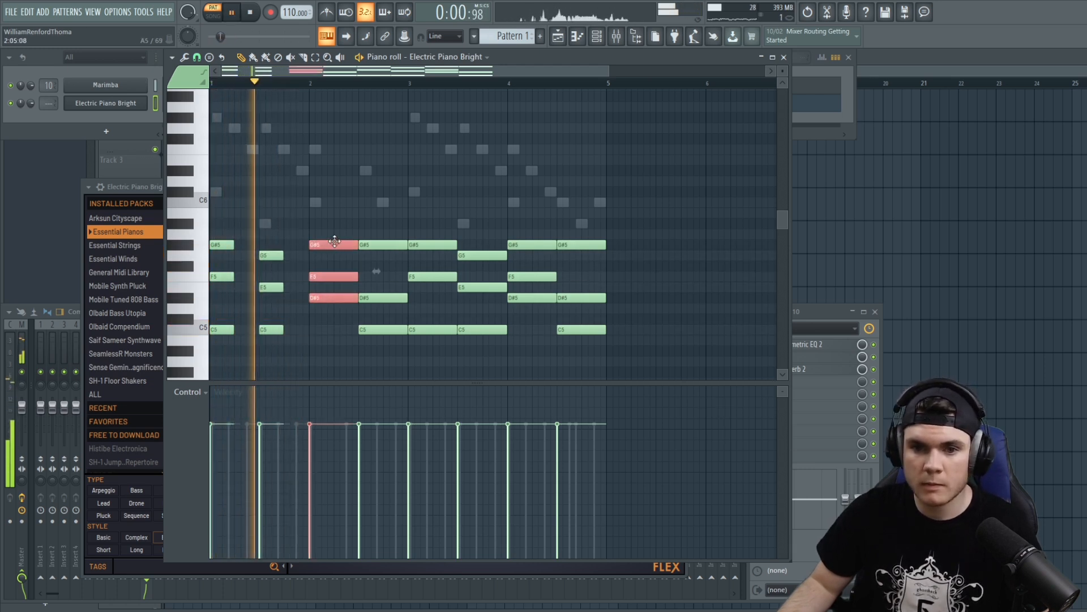
# Move the third chord half a beat earlier and shorten it to one and a half beats, replaying the pattern.
pyautogui.moveTo(334, 243); pyautogui.dragTo(321, 244)
pyautogui.press('space')
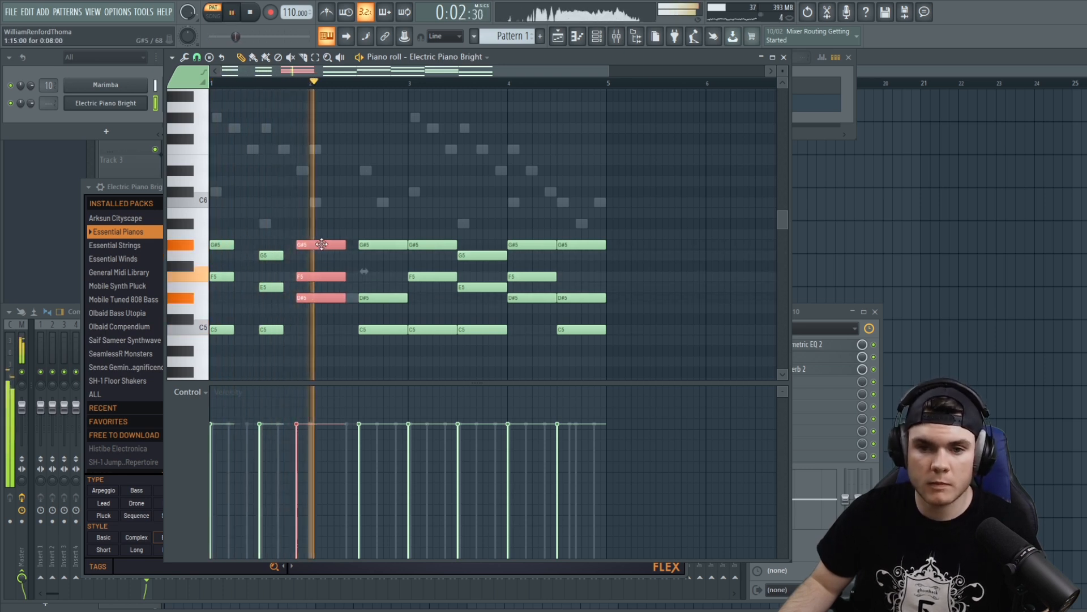
pyautogui.press('space')
pyautogui.press('space')
pyautogui.moveTo(344, 245); pyautogui.dragTo(333, 256)
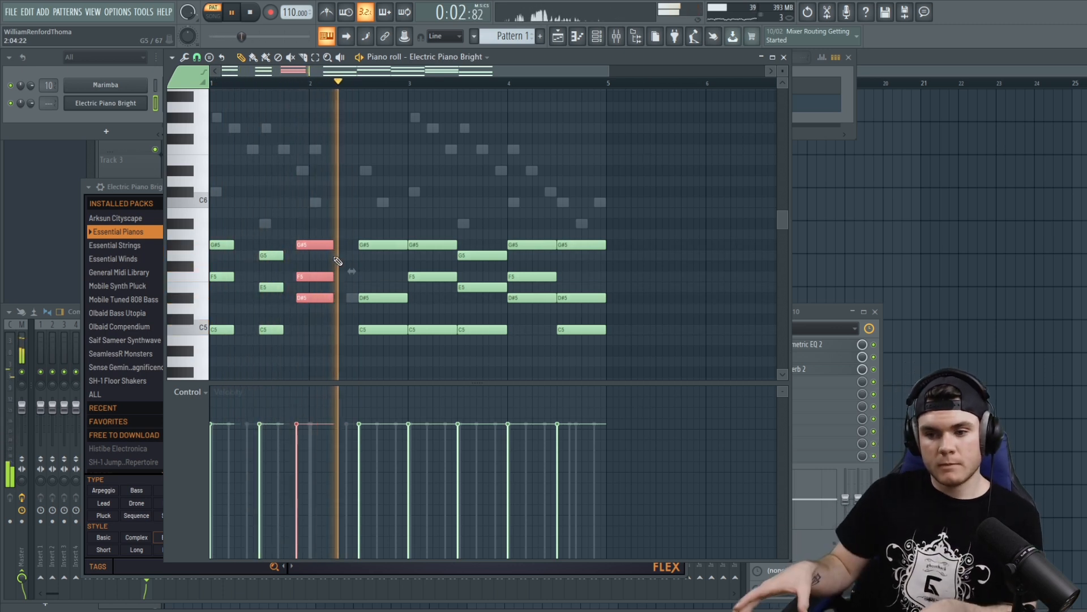
pyautogui.press('space')
pyautogui.press('space')
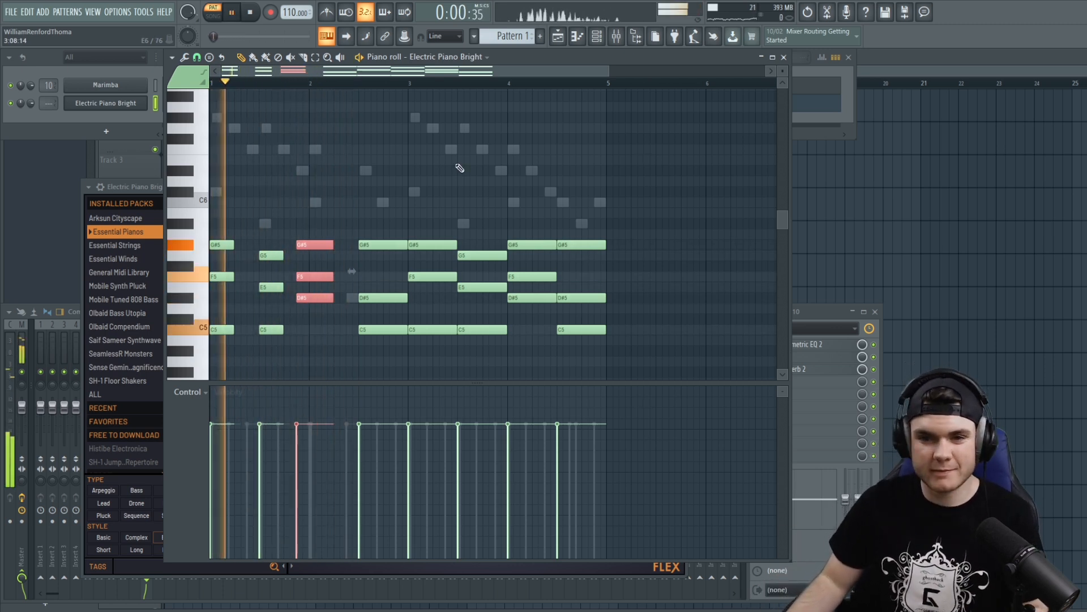
# Start the fourth chord half a beat later, shorten it to one beat, and repeat the new chord rhythm from bar 3.
pyautogui.keyDown('ctrl'); pyautogui.click(465, 182); pyautogui.keyUp('ctrl')
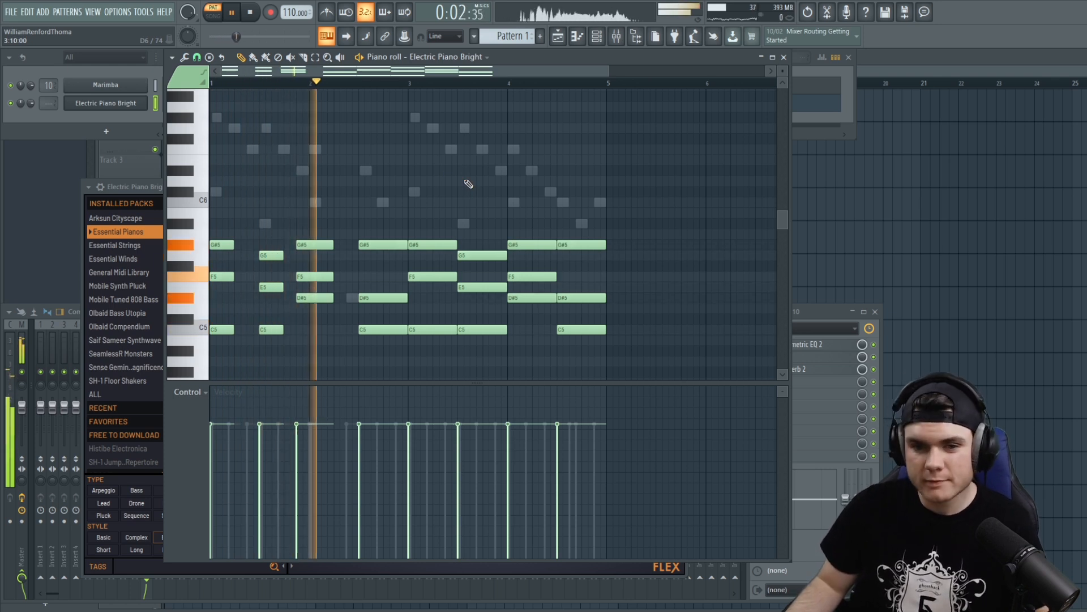
pyautogui.press('space')
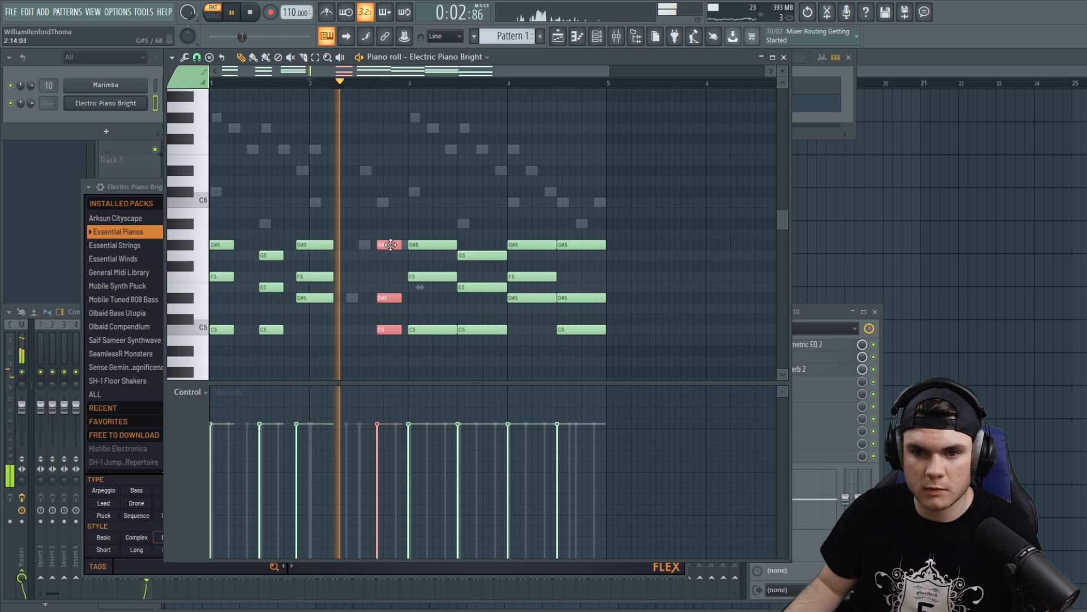
pyautogui.moveTo(391, 245); pyautogui.dragTo(405, 242)
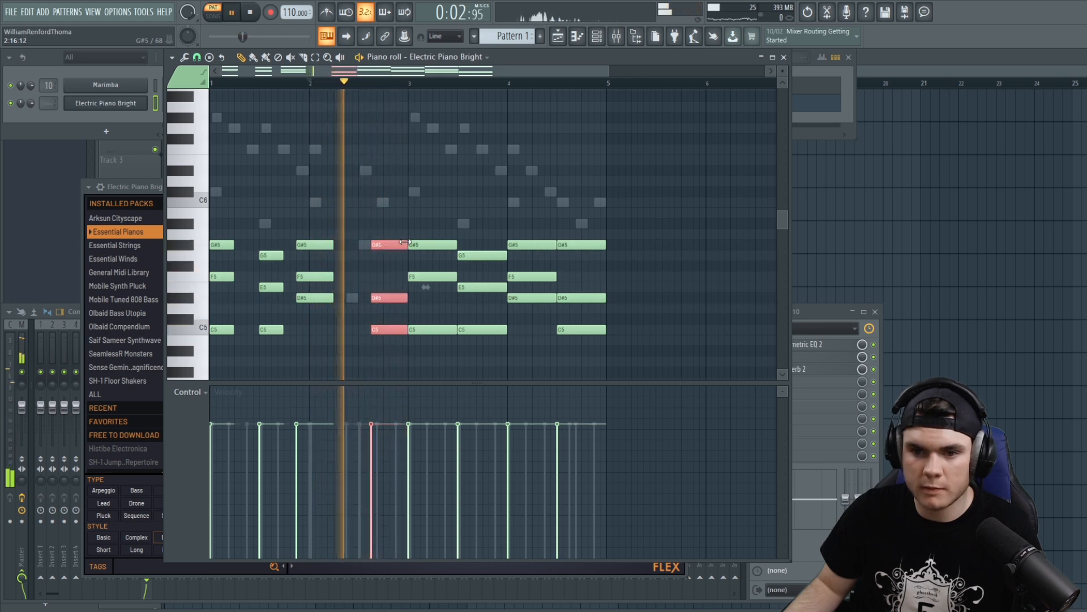
pyautogui.press('space')
pyautogui.press('space')
pyautogui.moveTo(405, 242); pyautogui.dragTo(395, 249)
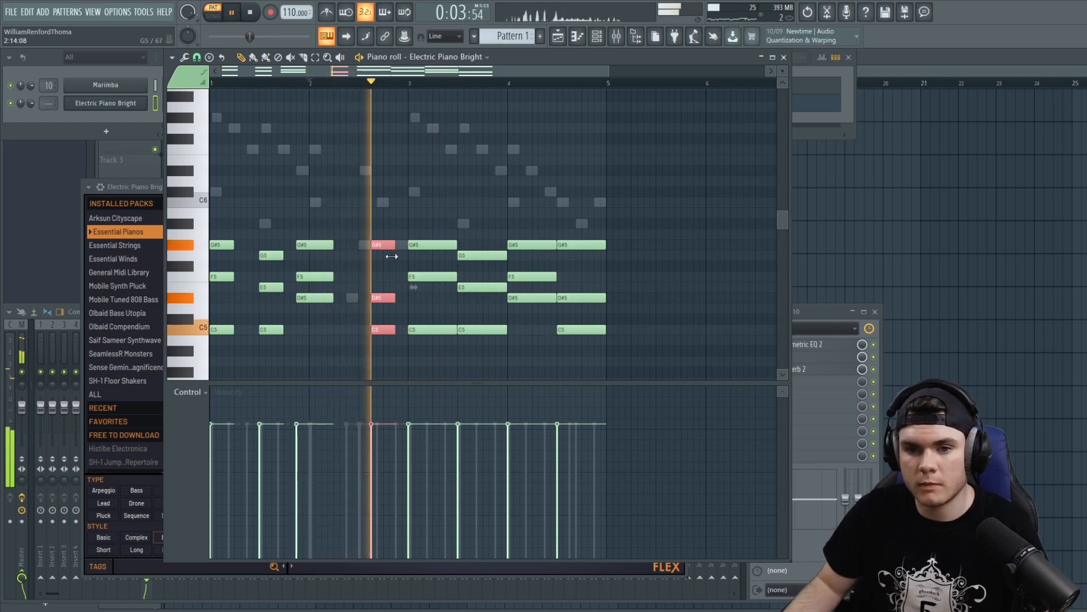
pyautogui.press('space')
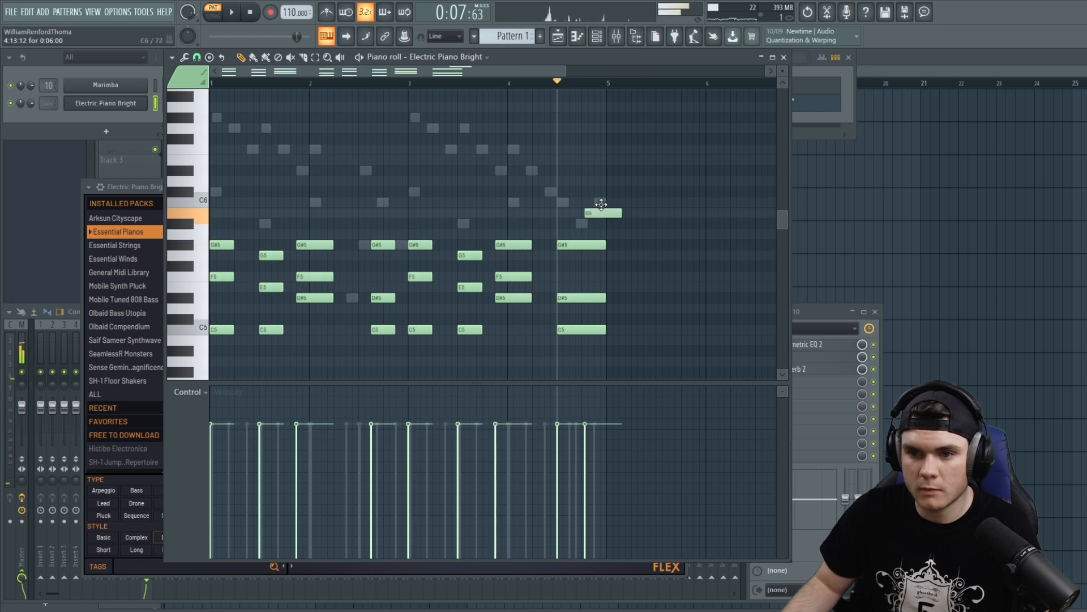
# Add a one-beat C6 note on the last beat of bar 4 and shorten the final chord's C5 to one beat.
pyautogui.press('space')
pyautogui.press('space')
pyautogui.moveTo(615, 199); pyautogui.dragTo(606, 200)
pyautogui.press('space')
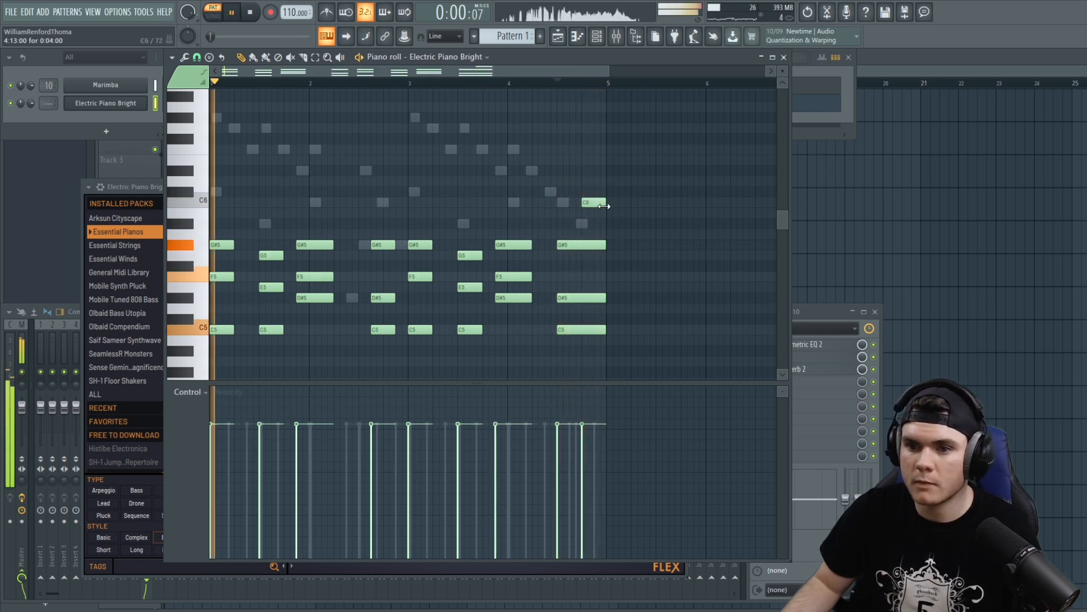
pyautogui.press('space')
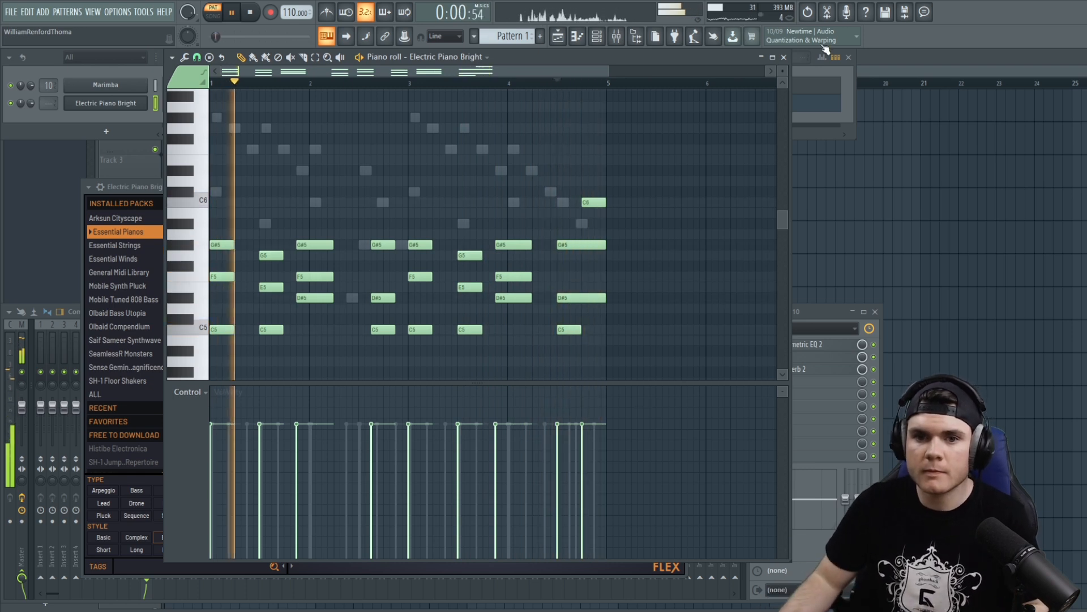
# Route the Electric Piano Bright channel to mixer insert 11, solo that insert, and play it.
pyautogui.click(69, 105)
pyautogui.press('space')
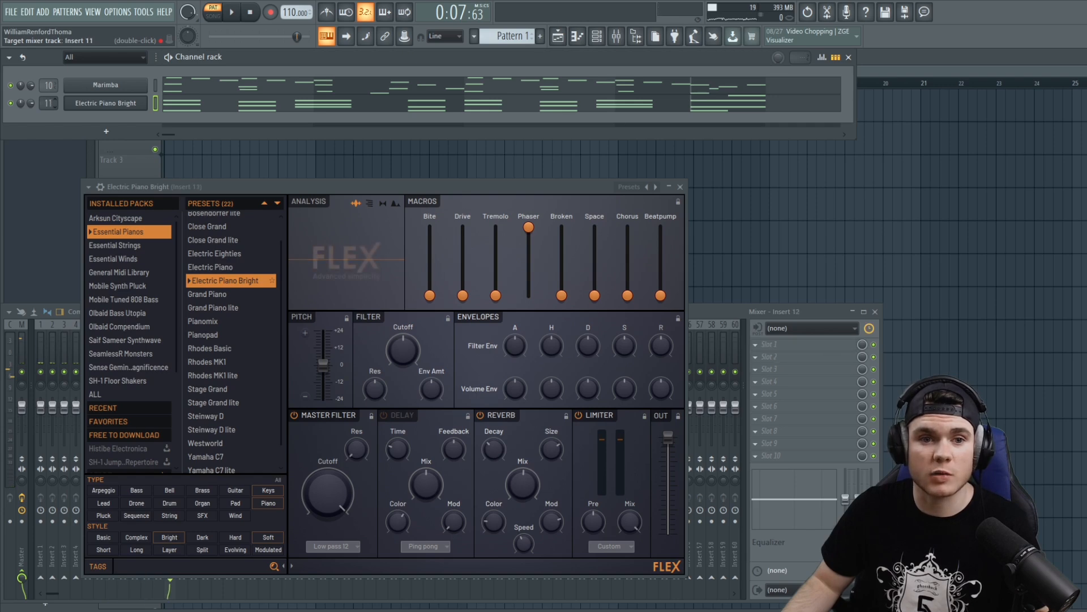
pyautogui.click(705, 309)
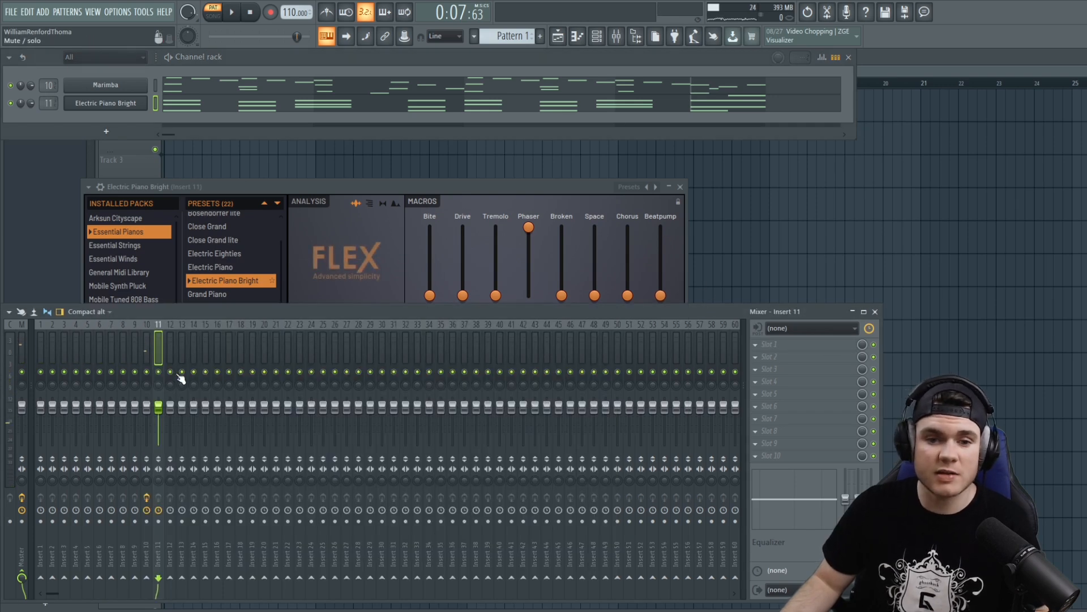
pyautogui.rightClick(158, 372)
pyautogui.press('space')
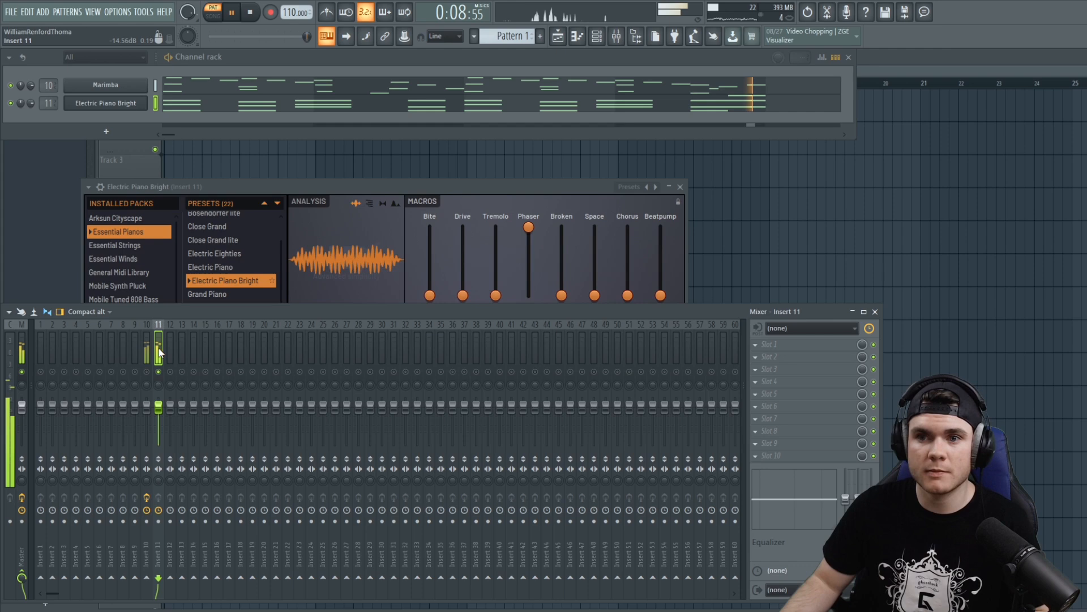
# Insert Fruity Parametric EQ 2 in slot 1 of insert 11 and cut the lows with band 1 at about 268 Hz.
pyautogui.click(769, 344)
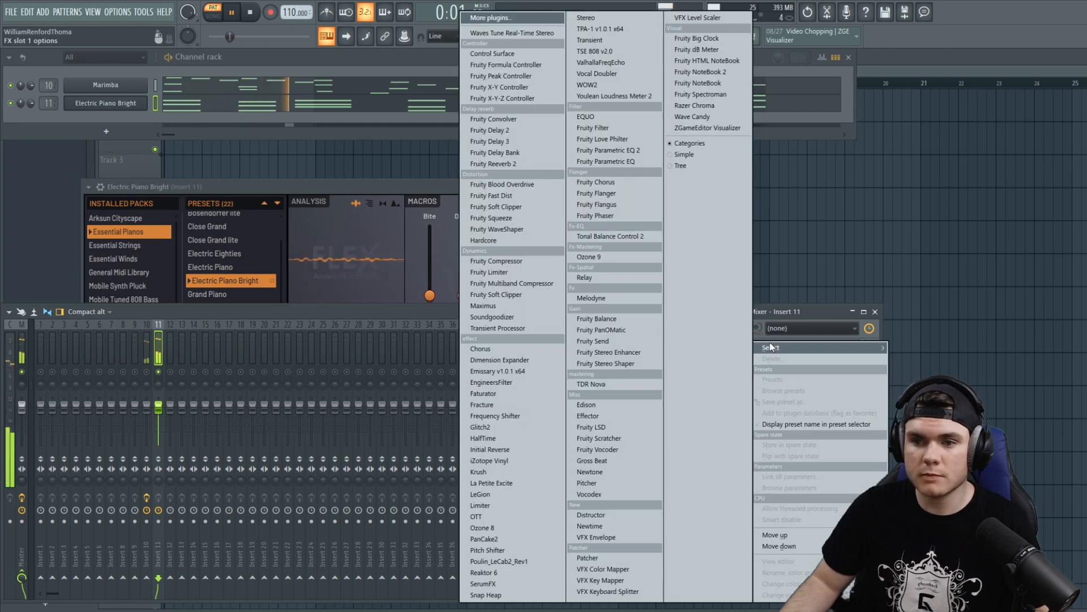
pyautogui.click(599, 150)
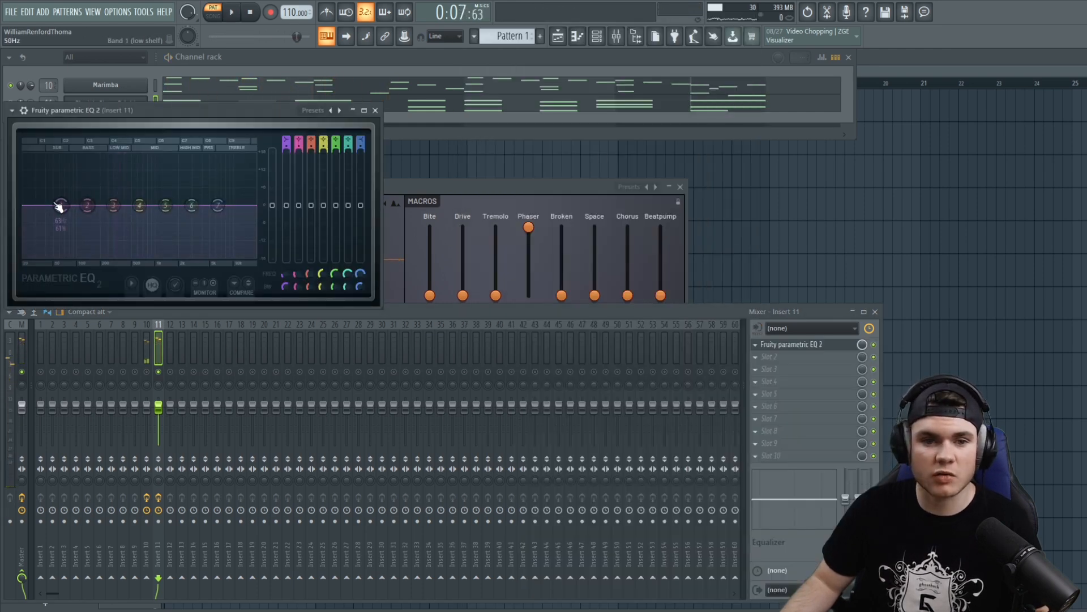
pyautogui.press('space')
pyautogui.moveTo(82, 254); pyautogui.dragTo(105, 255)
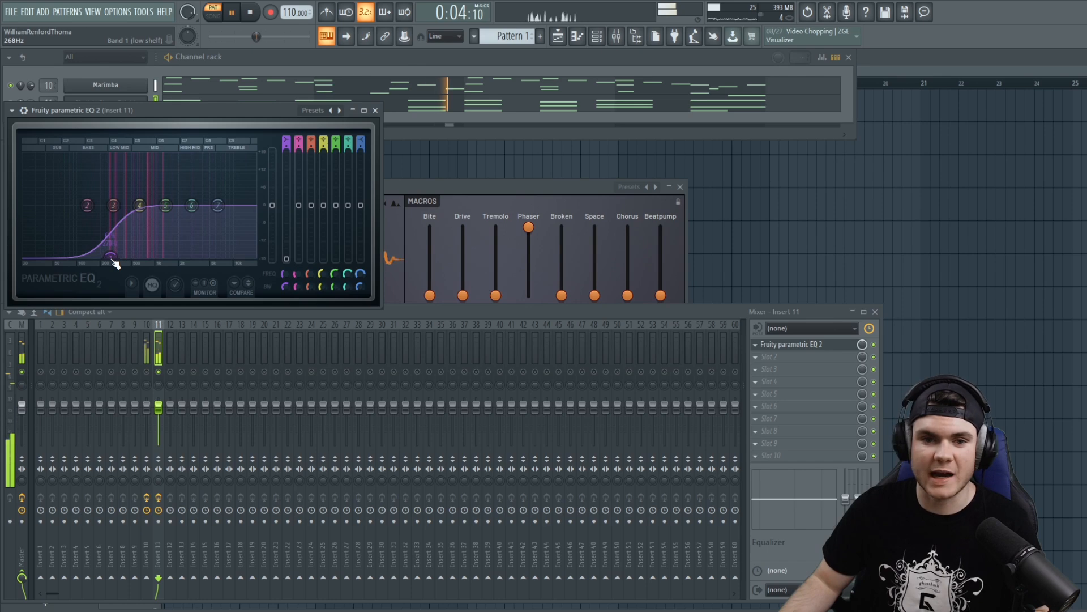
pyautogui.click(376, 111)
# Add the Stereo effect in slot 2 and raise its width to about 125 %.
pyautogui.click(769, 357)
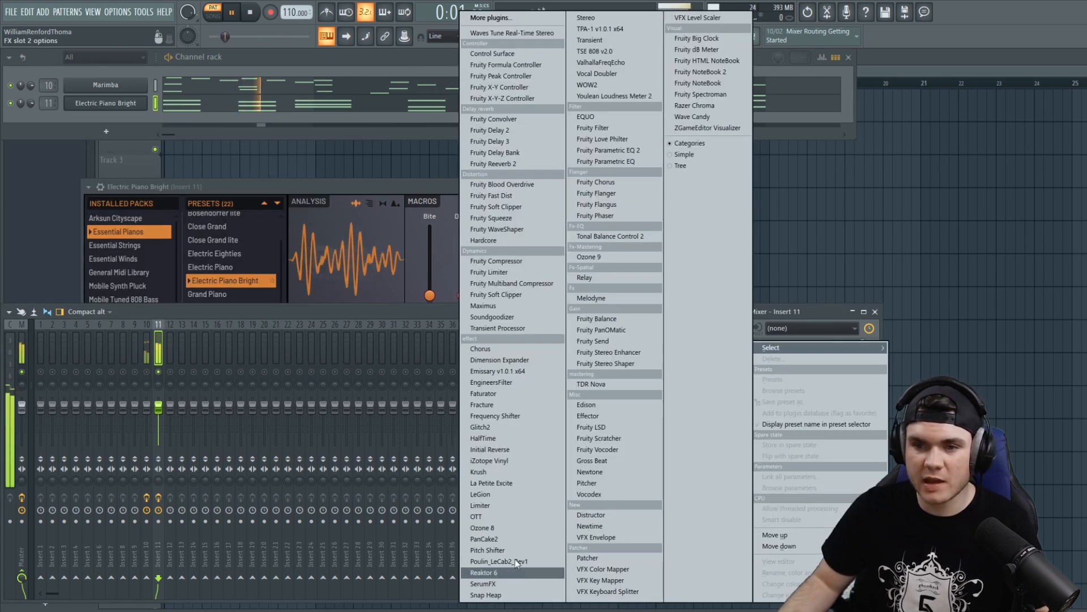
pyautogui.click(589, 19)
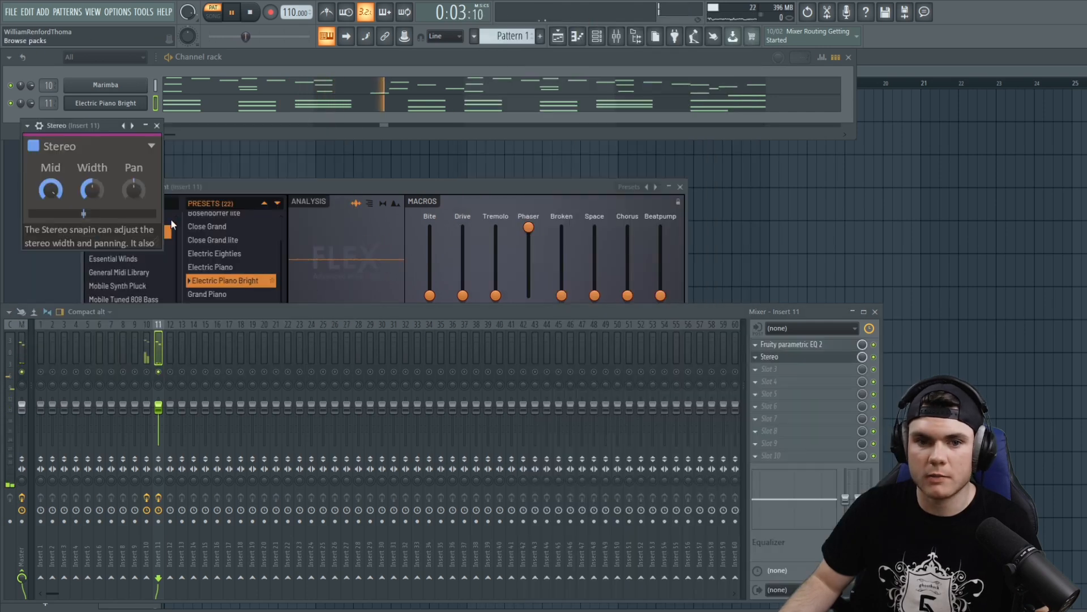
pyautogui.moveTo(92, 190); pyautogui.dragTo(92, 181)
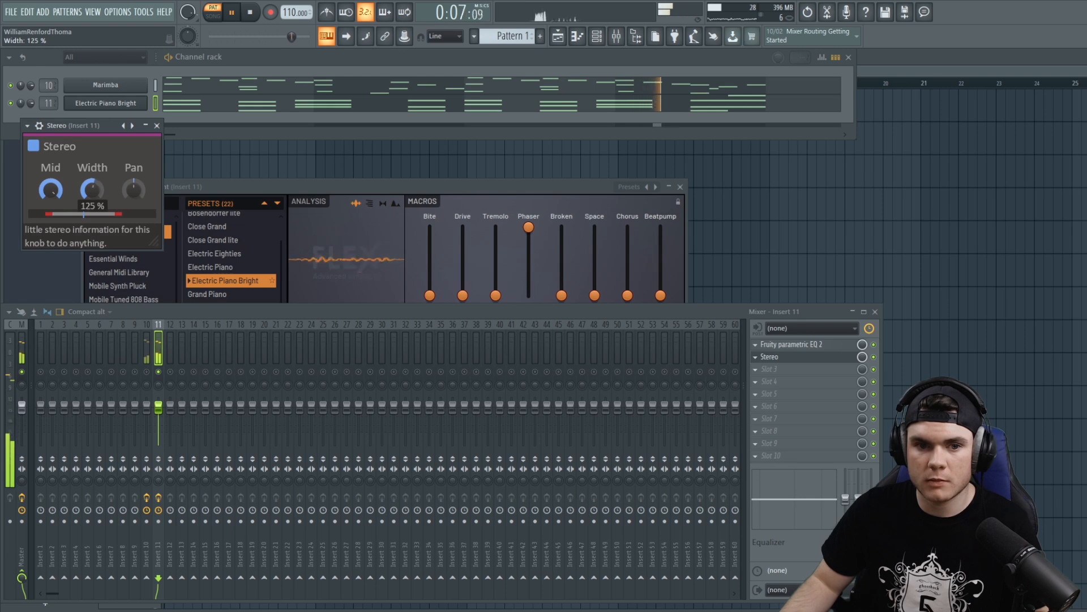
pyautogui.moveTo(92, 189); pyautogui.dragTo(92, 189)
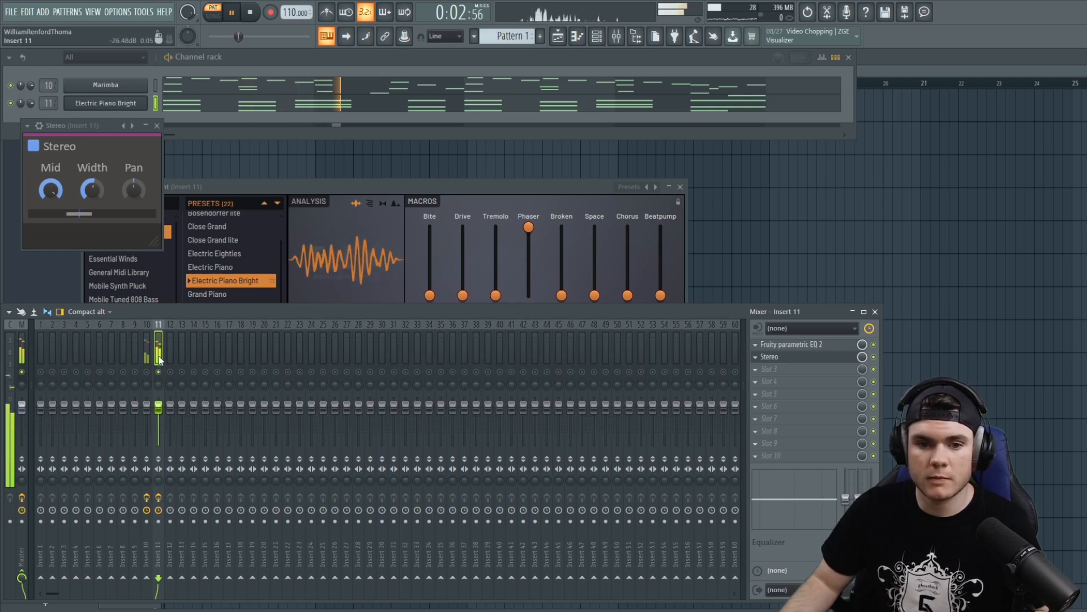
# Add Fruity Reeverb 2 in slot 3 and slightly lower its wet level.
pyautogui.click(799, 369)
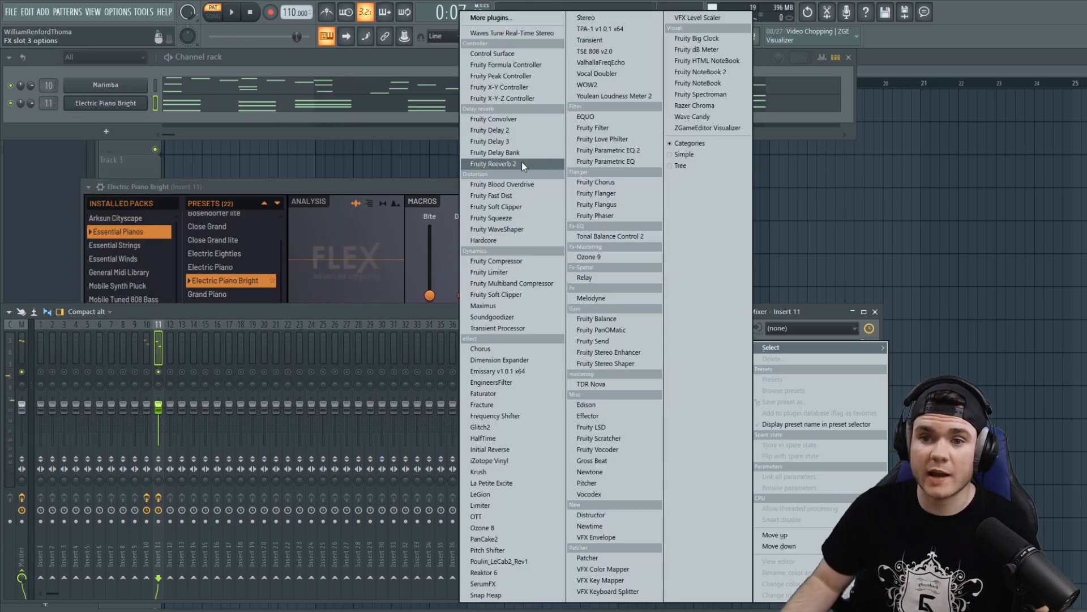
pyautogui.click(493, 164)
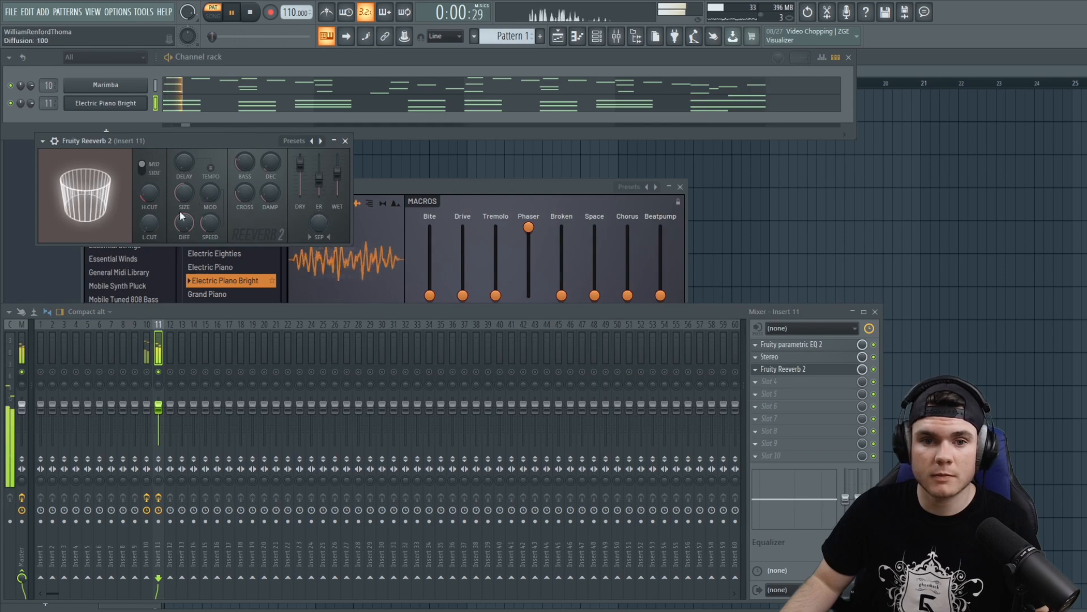
pyautogui.moveTo(337, 173); pyautogui.dragTo(337, 175)
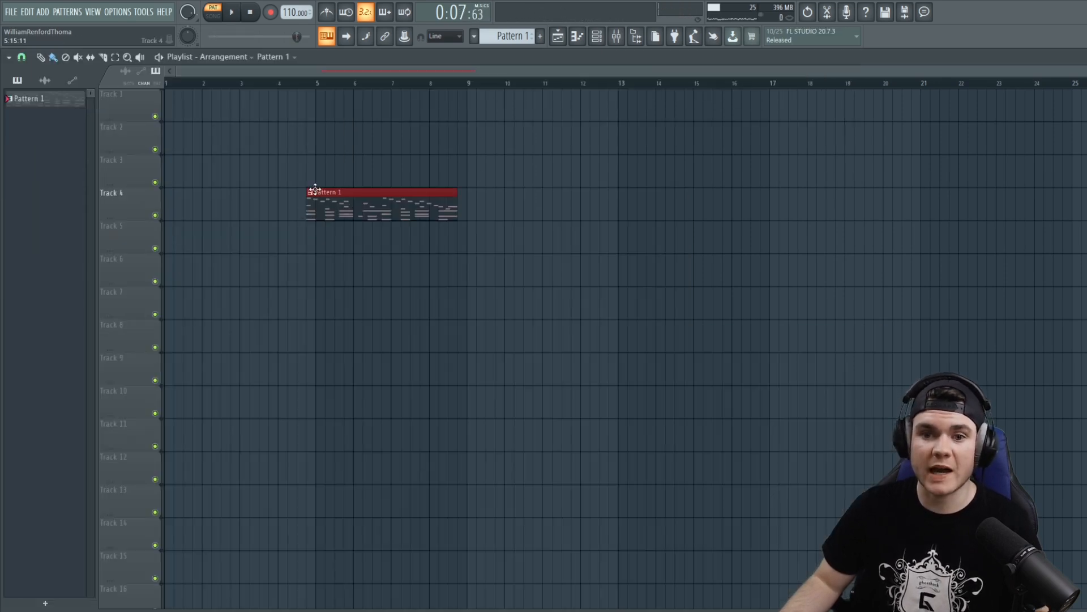
# Place the Pattern 1 clip at bar 1 of Track 1 in the playlist.
pyautogui.moveTo(316, 189); pyautogui.dragTo(266, 90)
pyautogui.scroll(5, 481, 118)
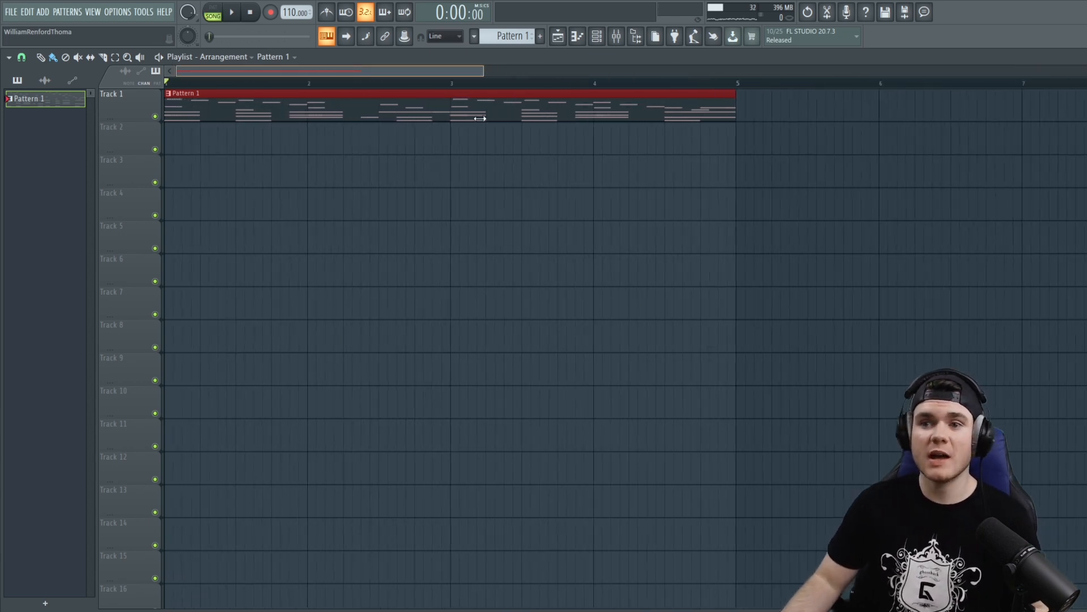
# Place a second Pattern 1 clip at bar 5 of Track 1 in the playlist.
pyautogui.scroll(1, 480, 119)
pyautogui.scroll(-6, 476, 340)
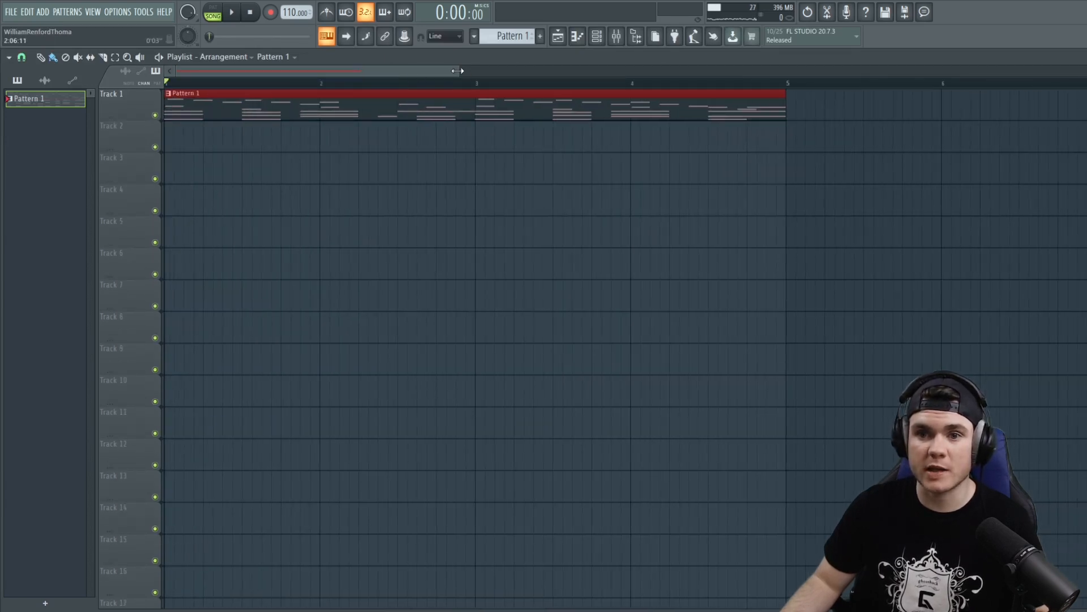
pyautogui.moveTo(458, 70); pyautogui.dragTo(803, 88)
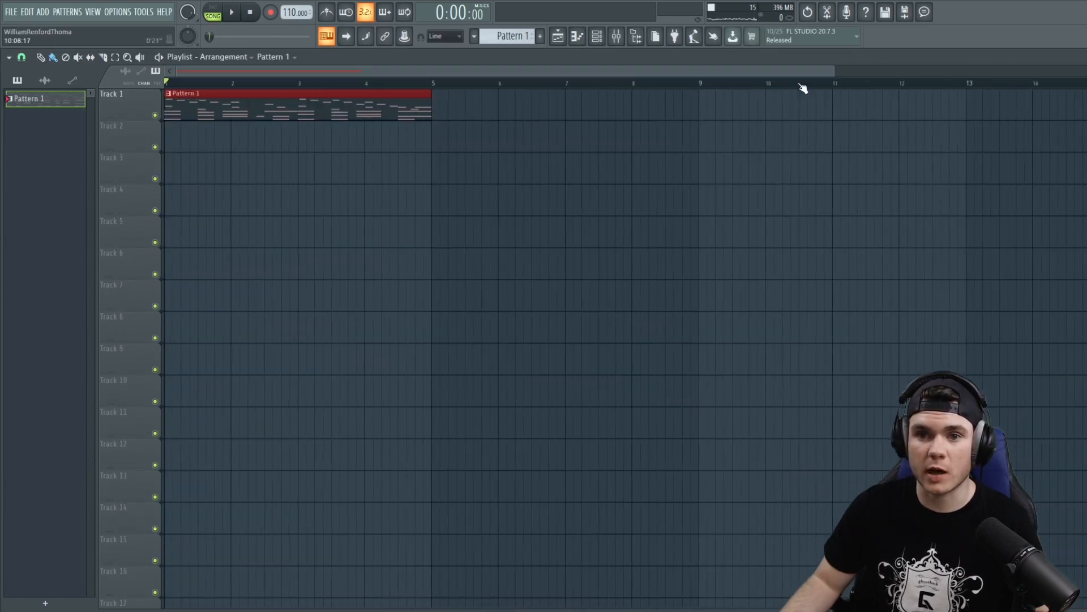
pyautogui.click(480, 106)
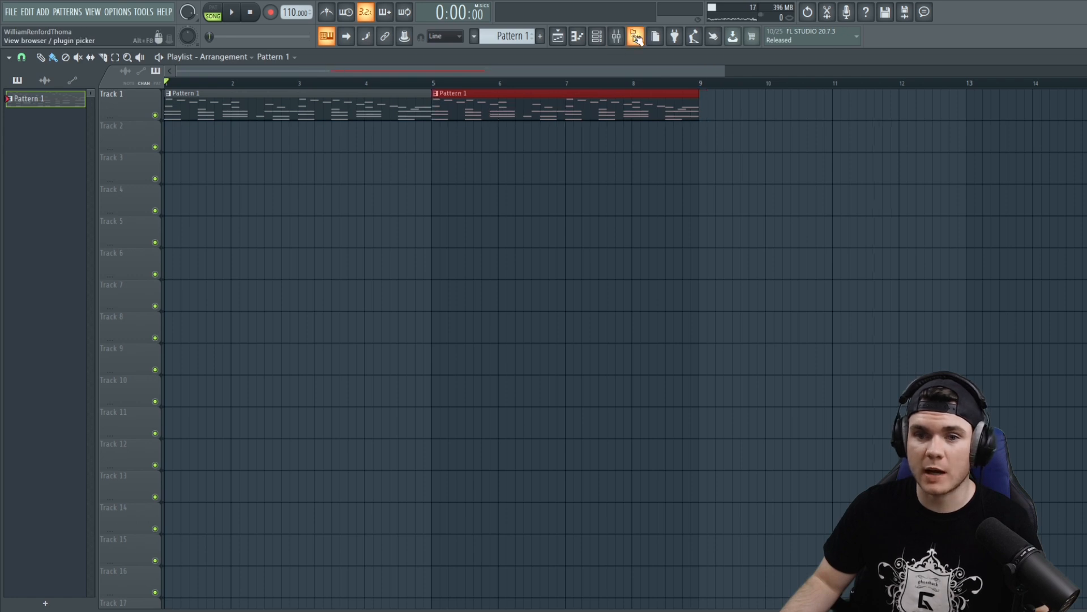
# Place the drum loop Ghosthack Hip Hop Full Drum Loop 110 3 - Full at bar 5 of Track 2 and play the arrangement.
pyautogui.click(637, 37)
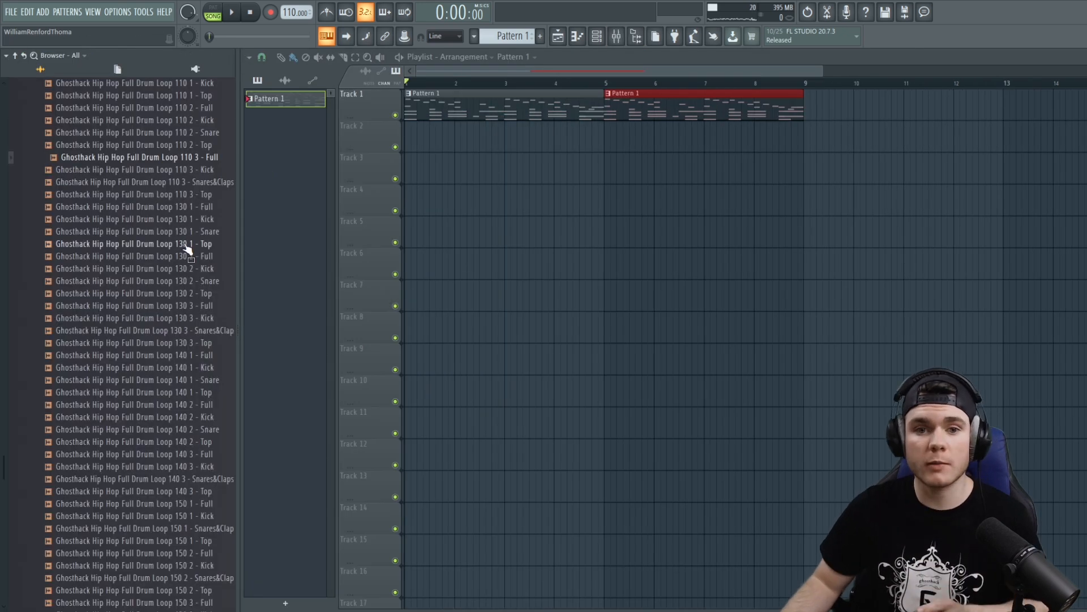
pyautogui.scroll(2, 188, 249)
pyautogui.scroll(2, 187, 256)
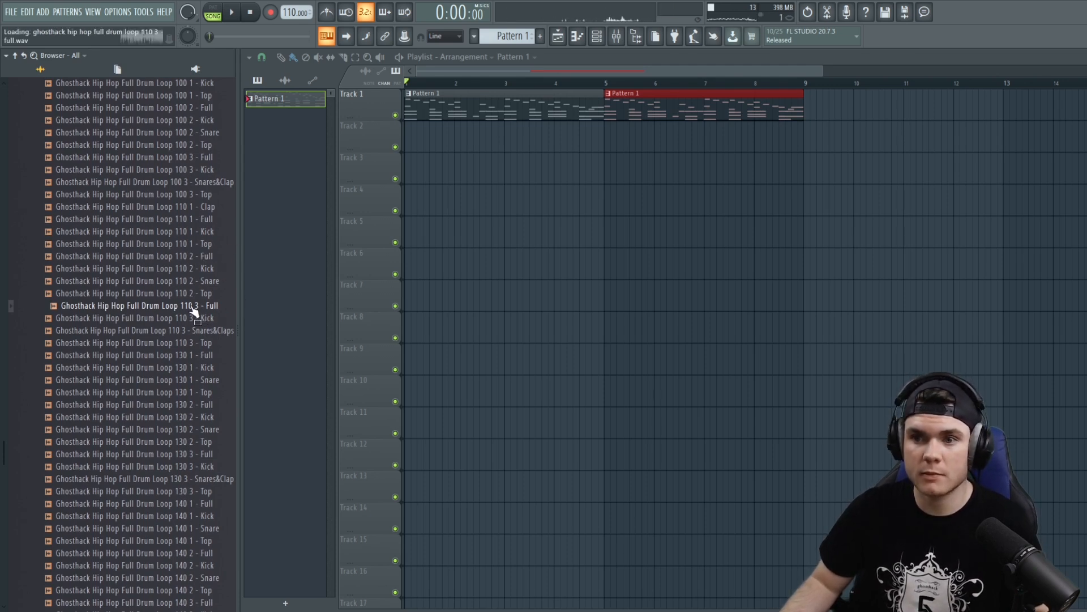
pyautogui.moveTo(194, 311); pyautogui.dragTo(670, 142)
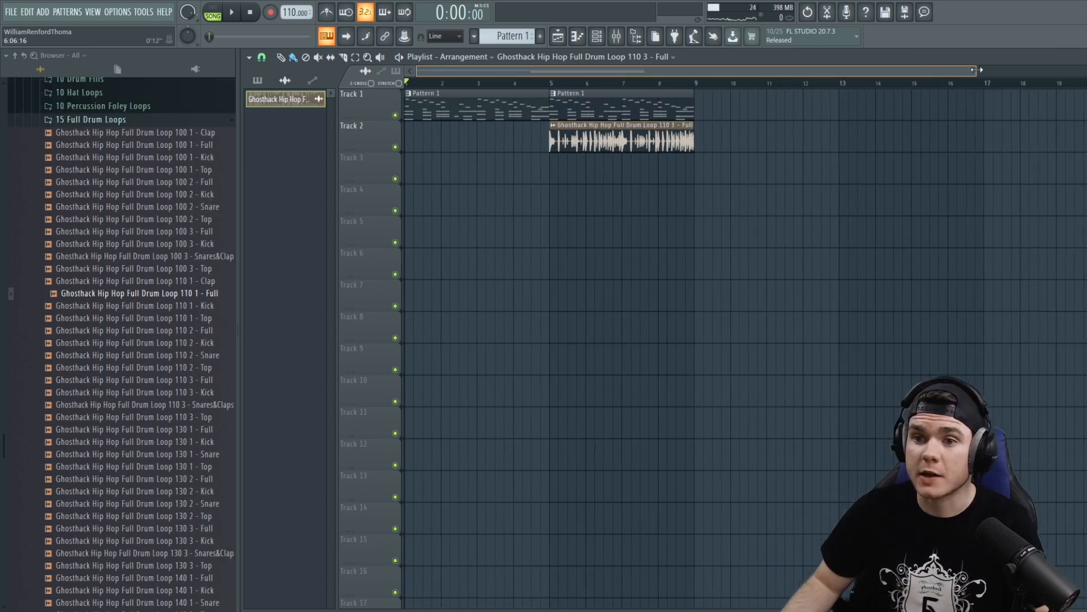
pyautogui.moveTo(984, 74); pyautogui.dragTo(897, 86)
pyautogui.press('space')
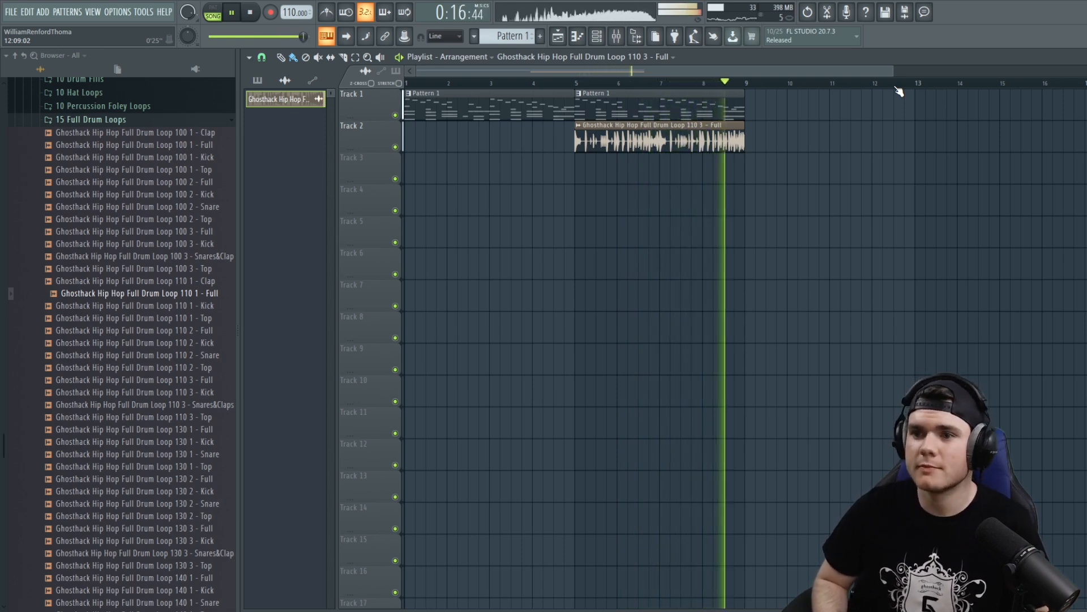
pyautogui.press('space')
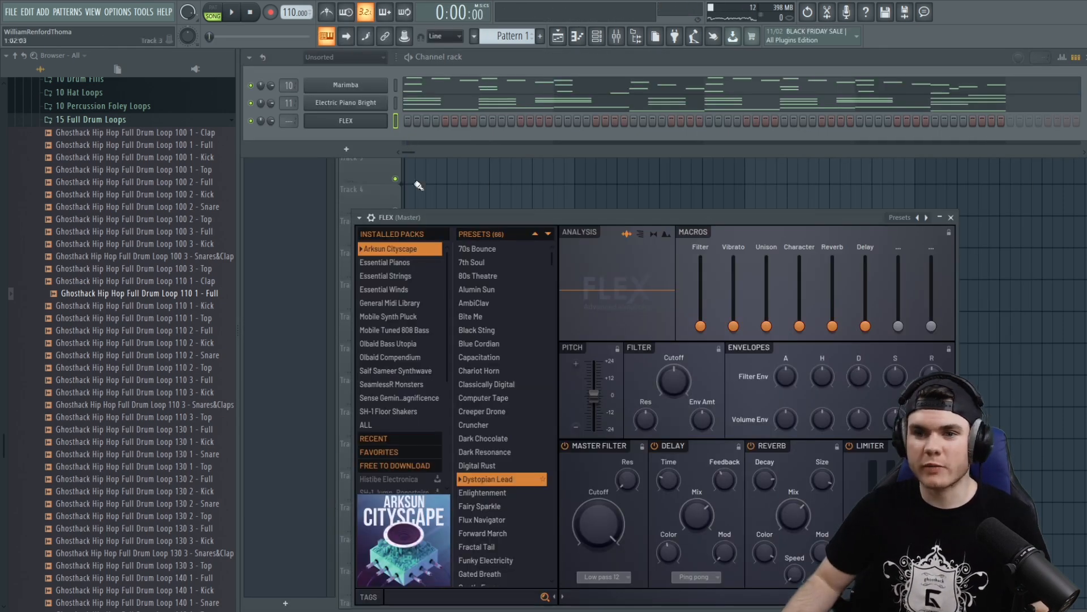
# Add a FLEX channel and search all its installed packs for "vox" presets.
pyautogui.moveTo(439, 211); pyautogui.dragTo(345, 60)
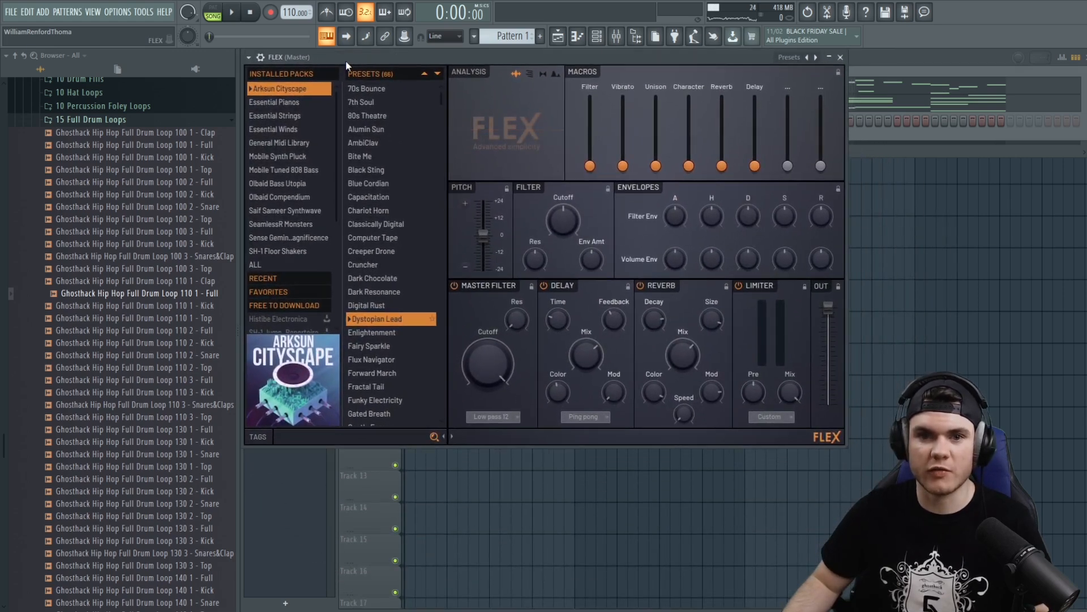
pyautogui.click(264, 264)
pyautogui.write('vocal')
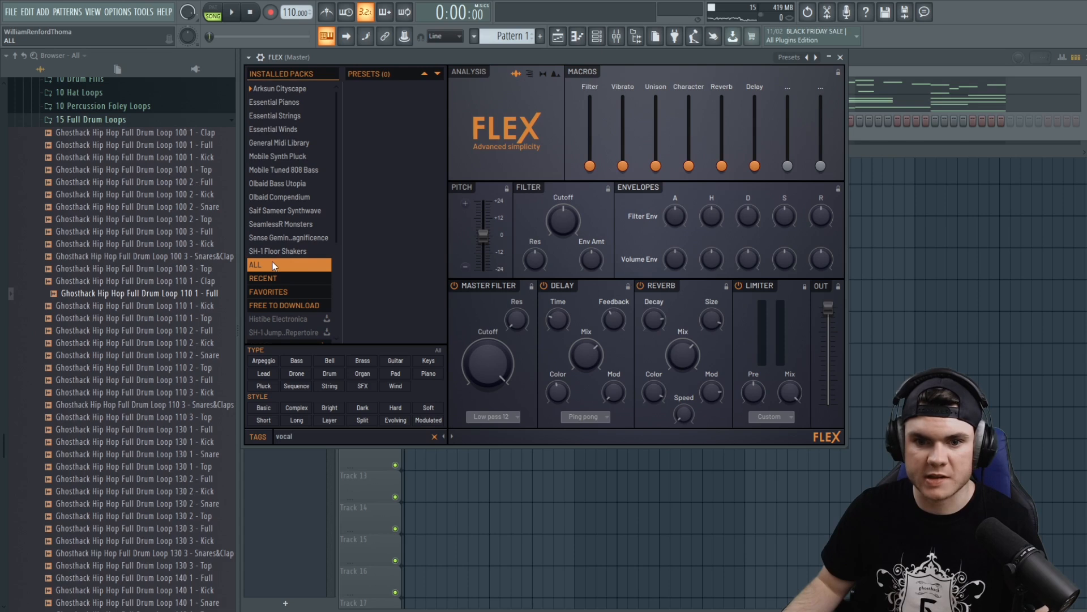
pyautogui.press('BackSpace')
pyautogui.write('x')
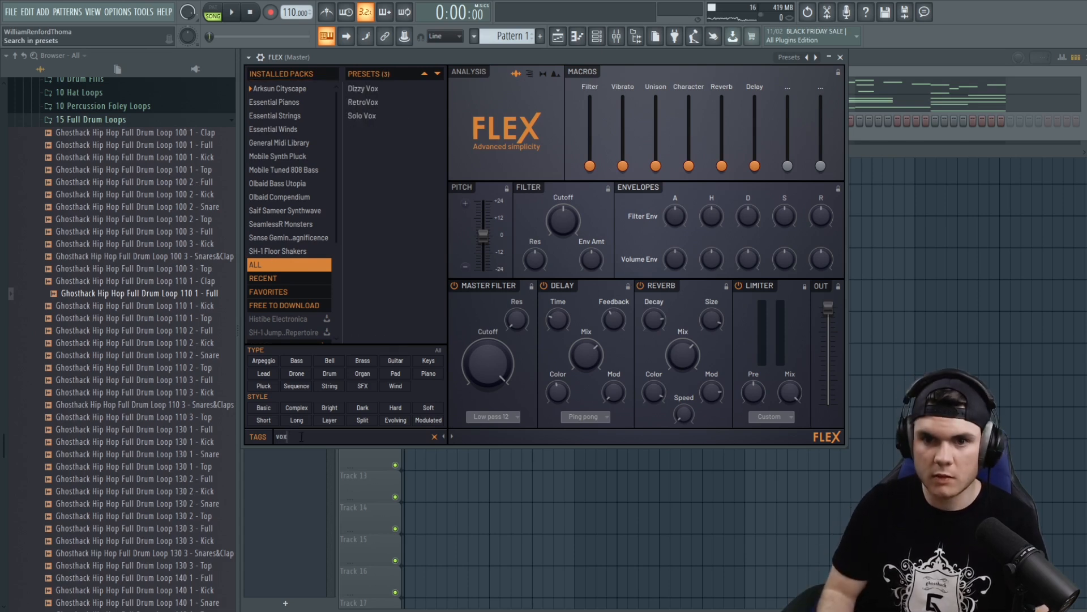
# Audition the Dizzy Vox, RetroVox and Solo Vox presets, then load RetroVox and try it against the playing arrangement.
pyautogui.click(389, 91)
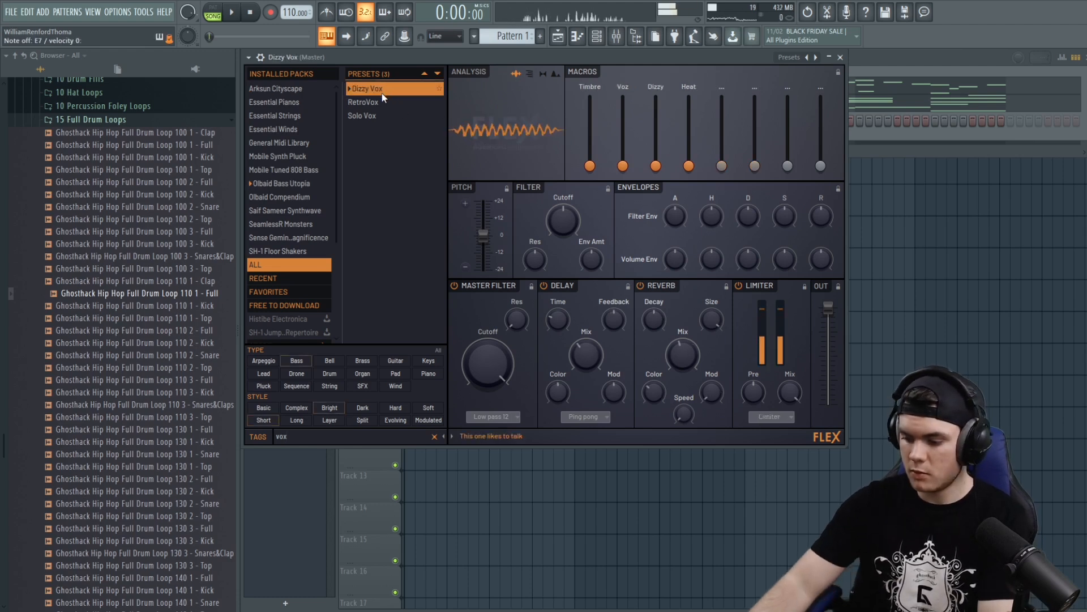
pyautogui.click(380, 105)
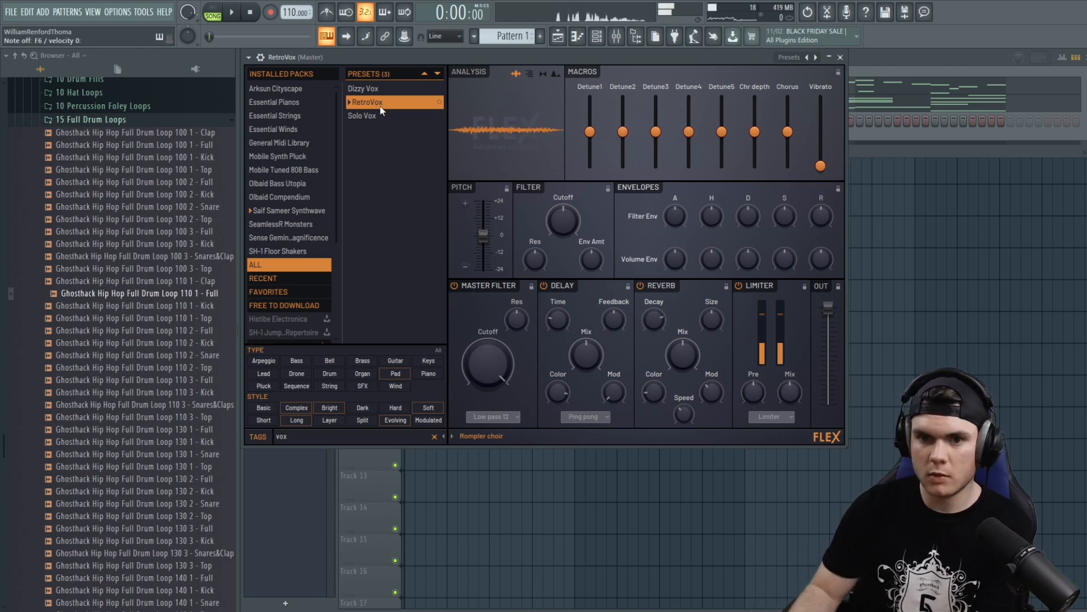
pyautogui.click(369, 115)
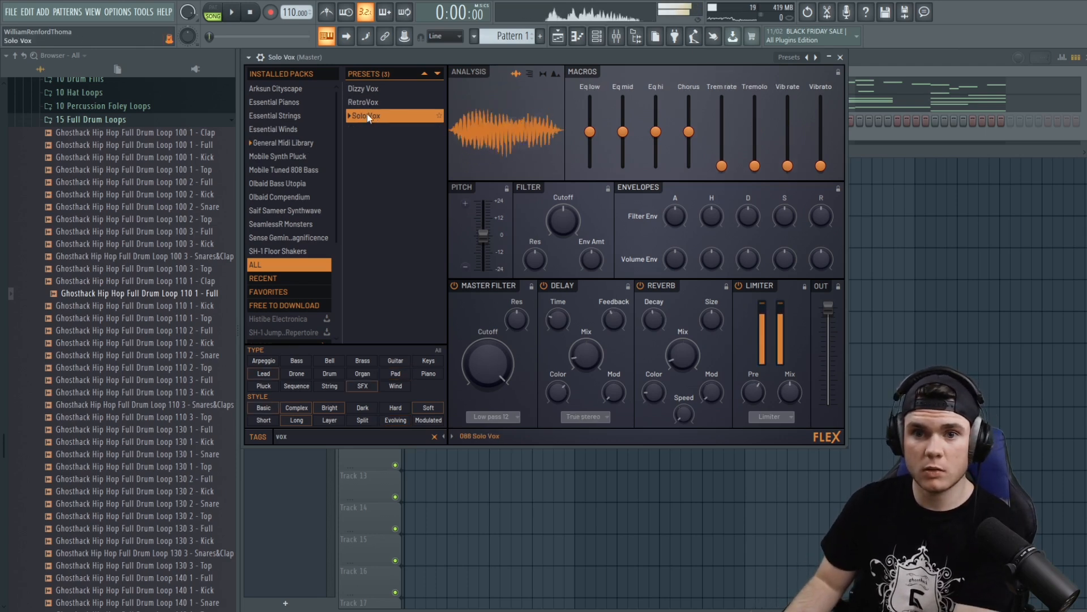
pyautogui.click(371, 101)
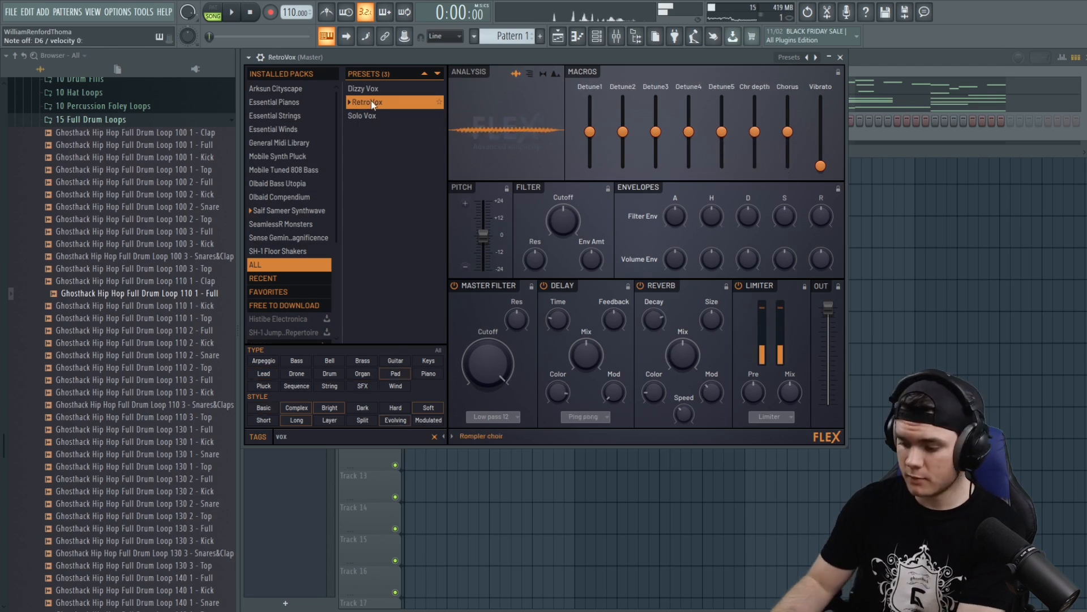
pyautogui.press('space')
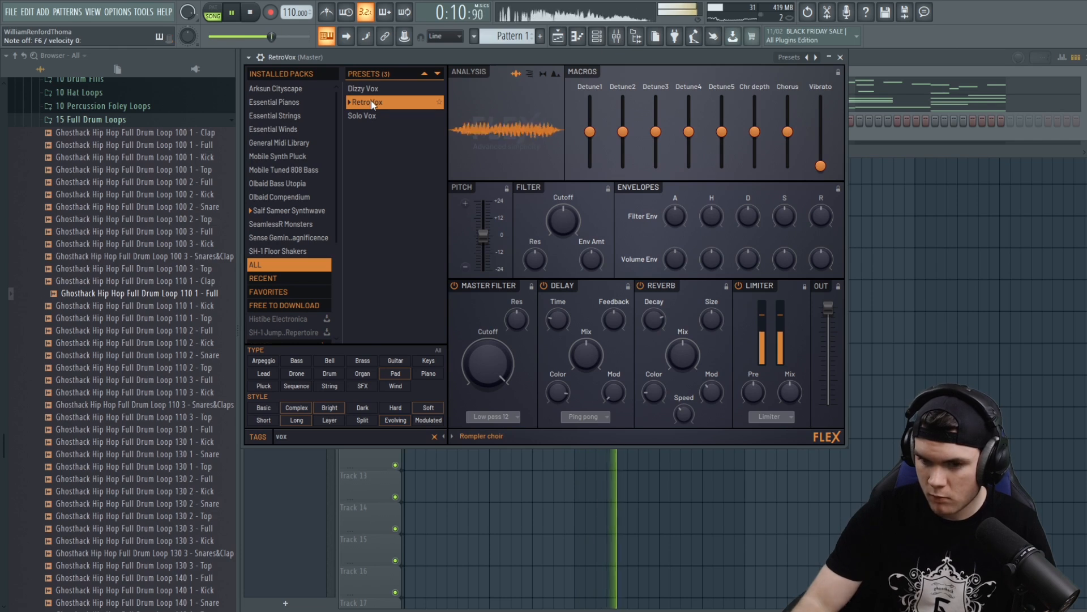
pyautogui.press('space')
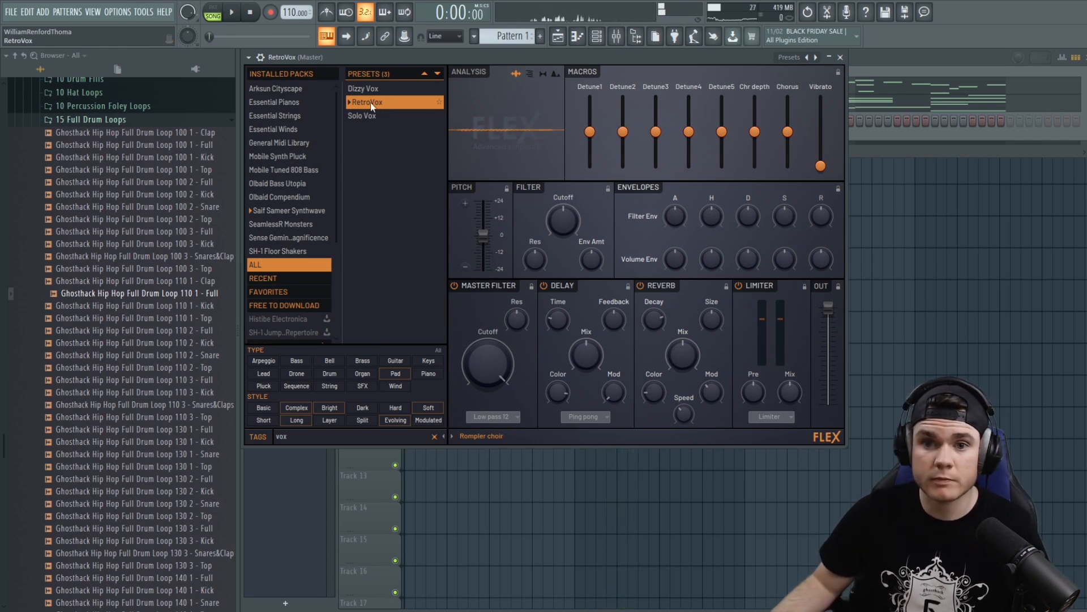
# Draw short F6, G#6, G6 and F6 notes in bar 1 of RetroVox's piano roll and repeat the phrase in bar 3.
pyautogui.press('space')
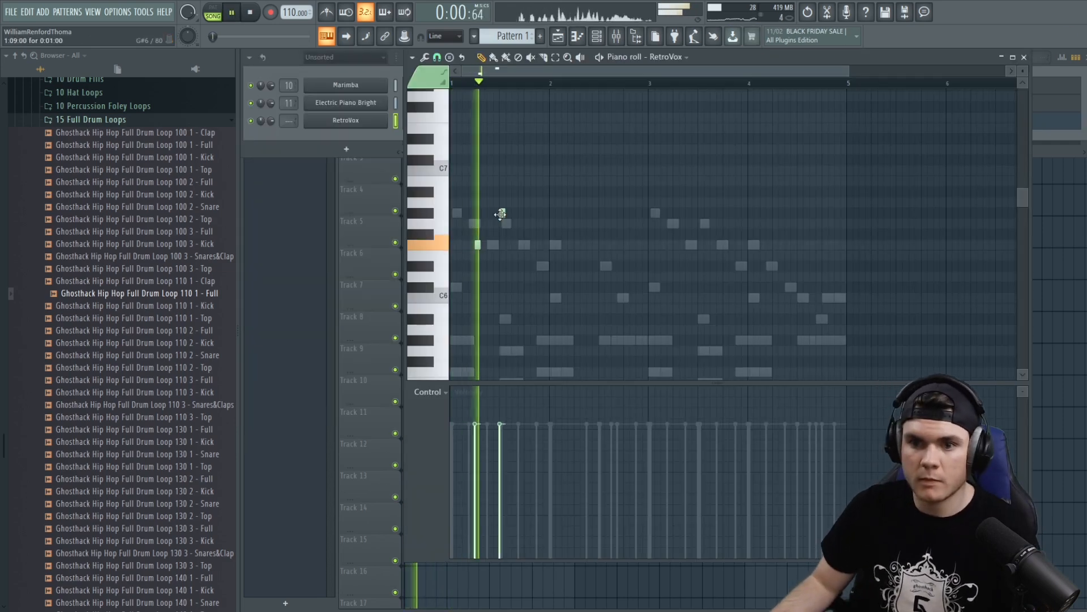
pyautogui.press('space')
pyautogui.click(524, 224)
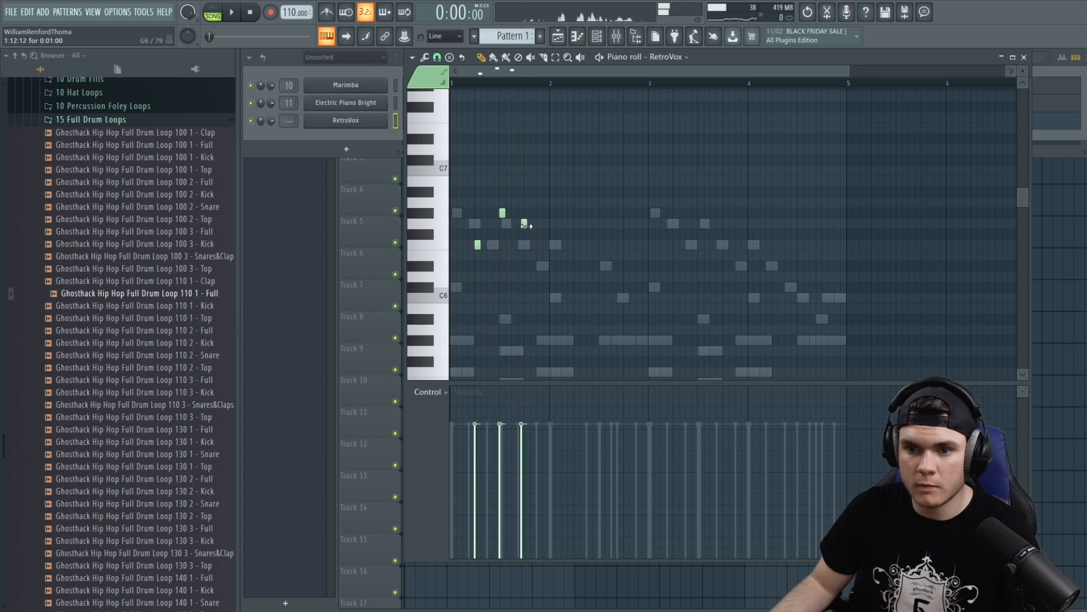
pyautogui.press('space')
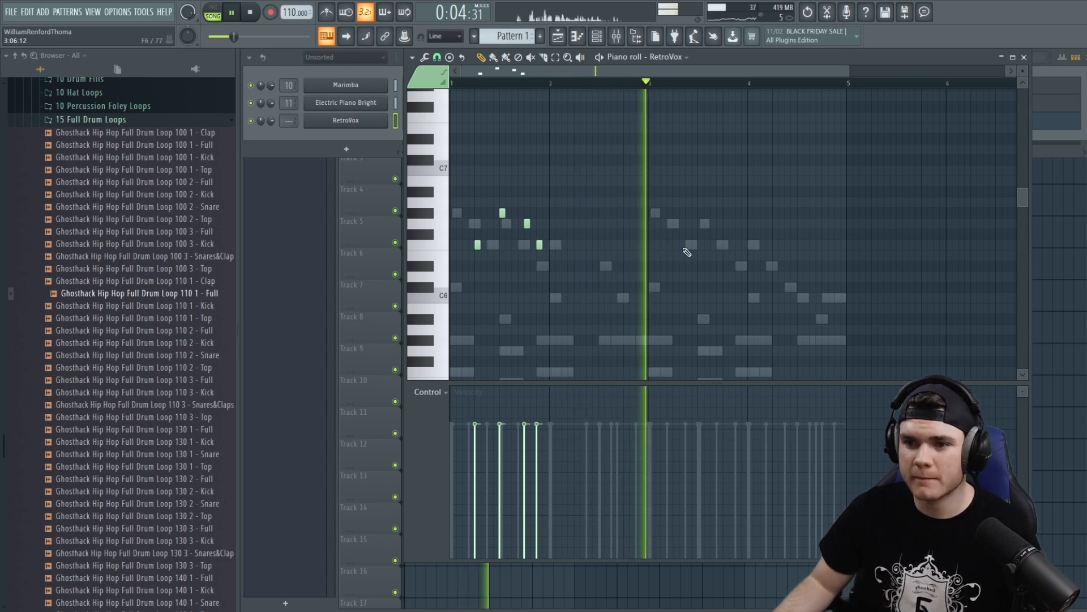
pyautogui.press('space')
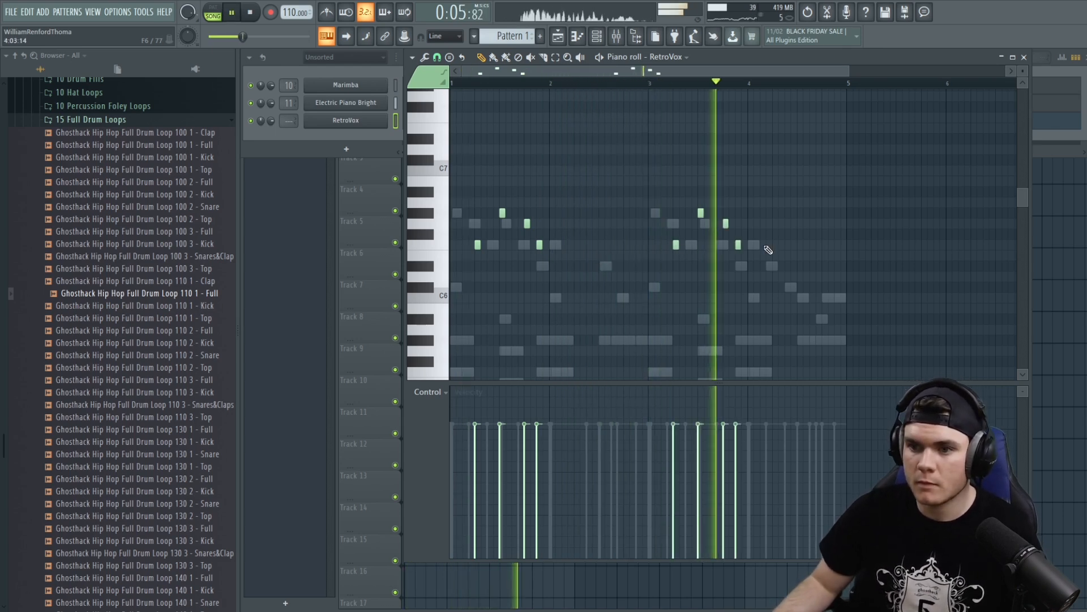
# Add short D#6 and C6 notes late in bar 2 and the reverse pair, C6 and D#6, in bar 4.
pyautogui.click(799, 266)
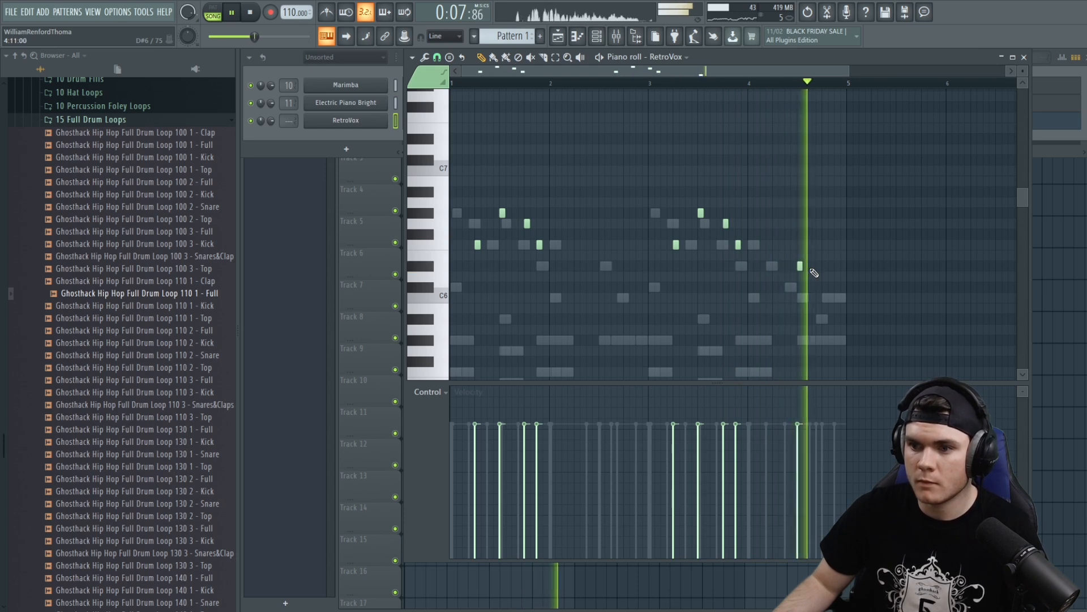
pyautogui.press('space')
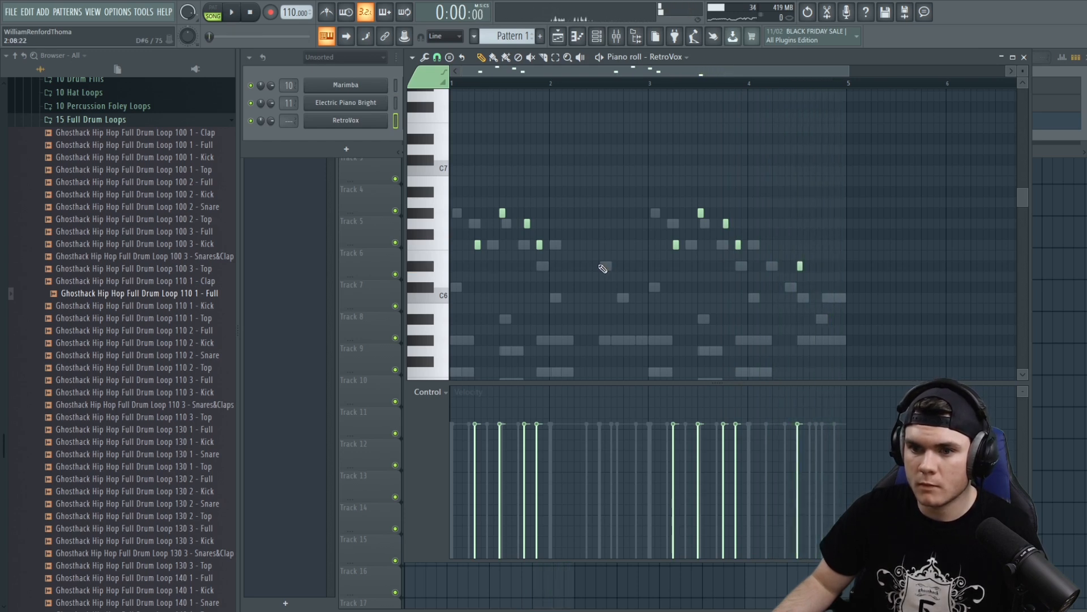
pyautogui.press('space')
pyautogui.moveTo(601, 266); pyautogui.dragTo(613, 266)
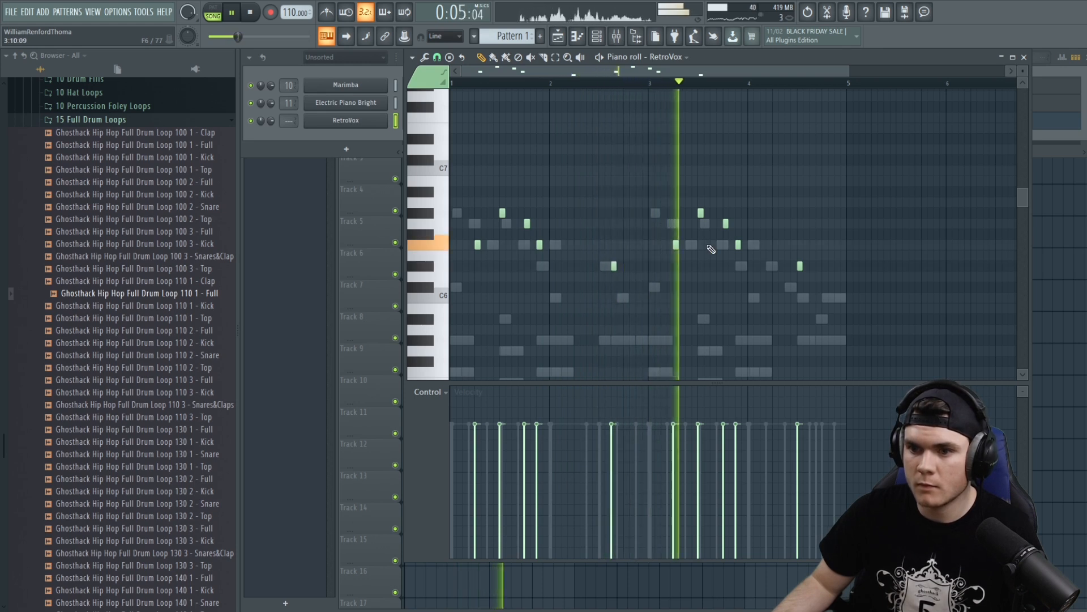
pyautogui.moveTo(800, 266); pyautogui.dragTo(801, 299)
pyautogui.press('space')
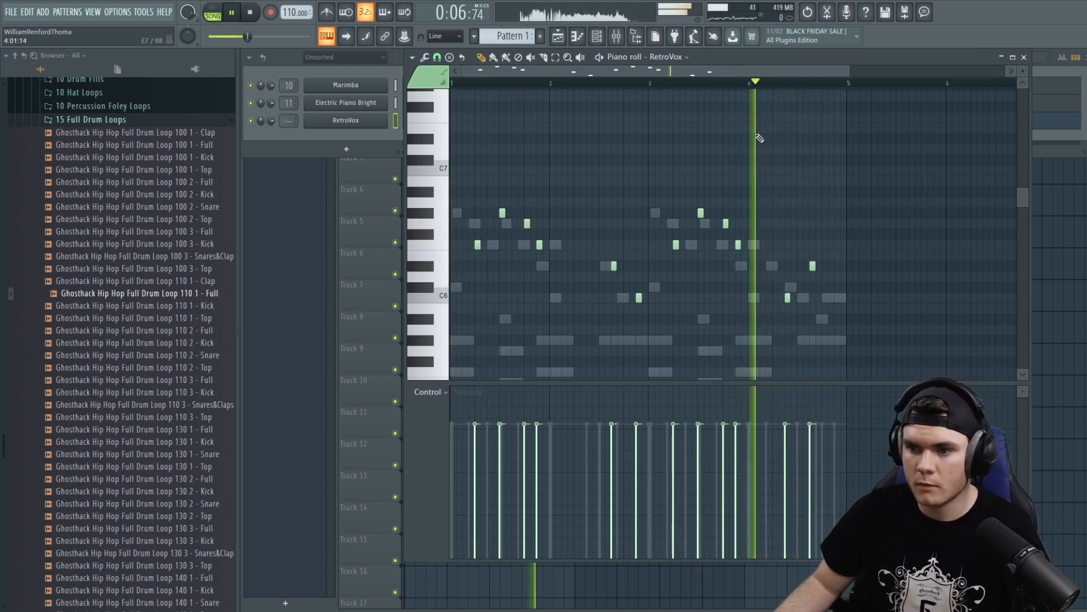
# Replace the D#6 note in bar 4 with a slightly later G#5 note and close the piano roll.
pyautogui.rightClick(813, 266)
pyautogui.press('space')
pyautogui.press('space')
pyautogui.click(825, 340)
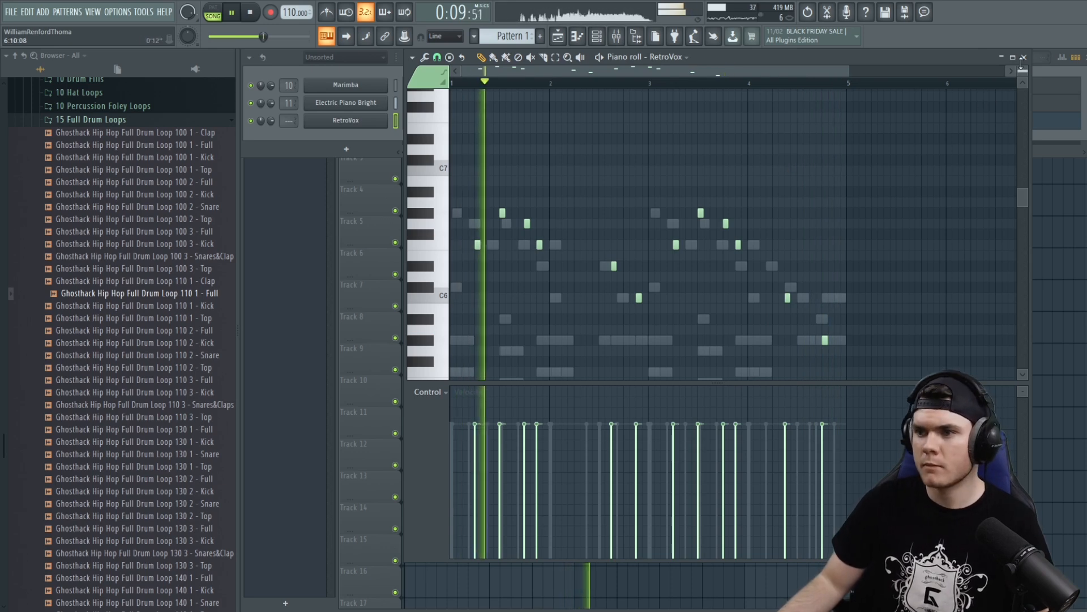
pyautogui.click(1025, 59)
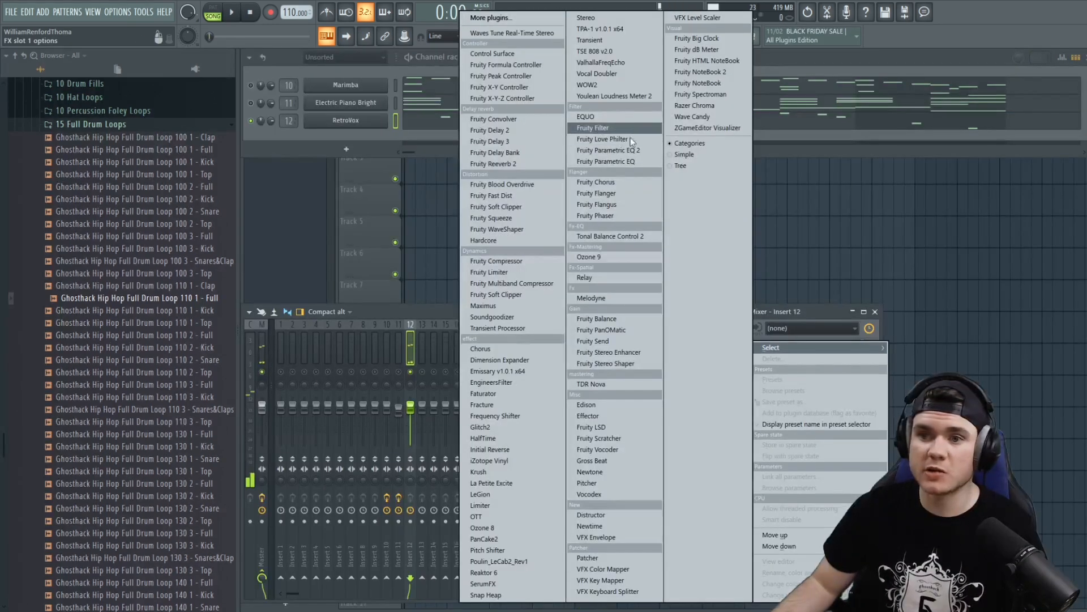
# Insert Fruity Parametric EQ 2 on RetroVox's insert 12, cutting the lows and the highs above about 6 kHz, and move it to slot 2.
pyautogui.click(616, 151)
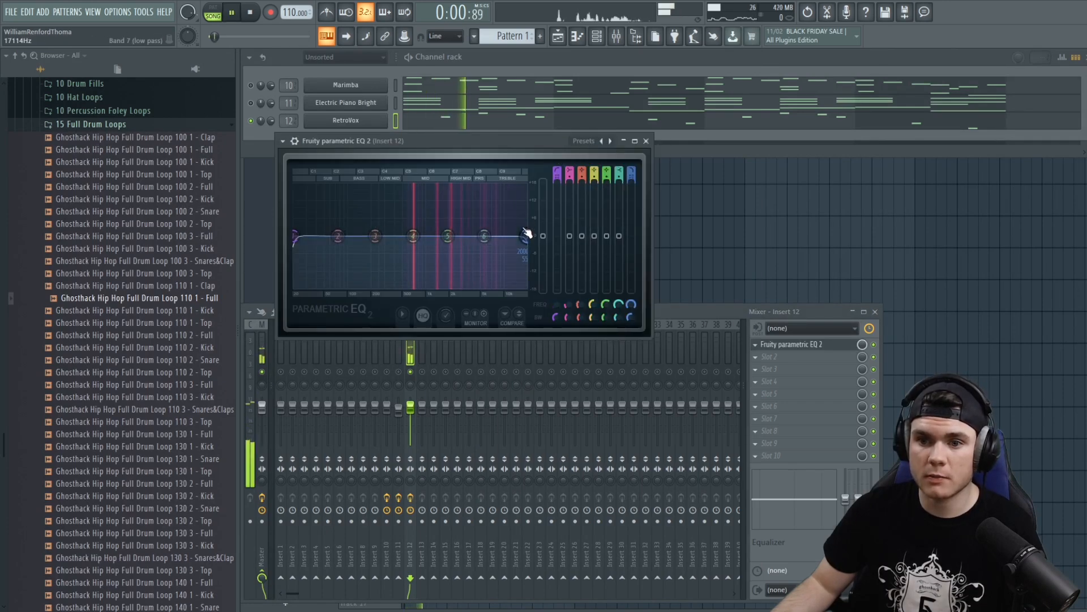
pyautogui.moveTo(527, 233); pyautogui.dragTo(498, 235)
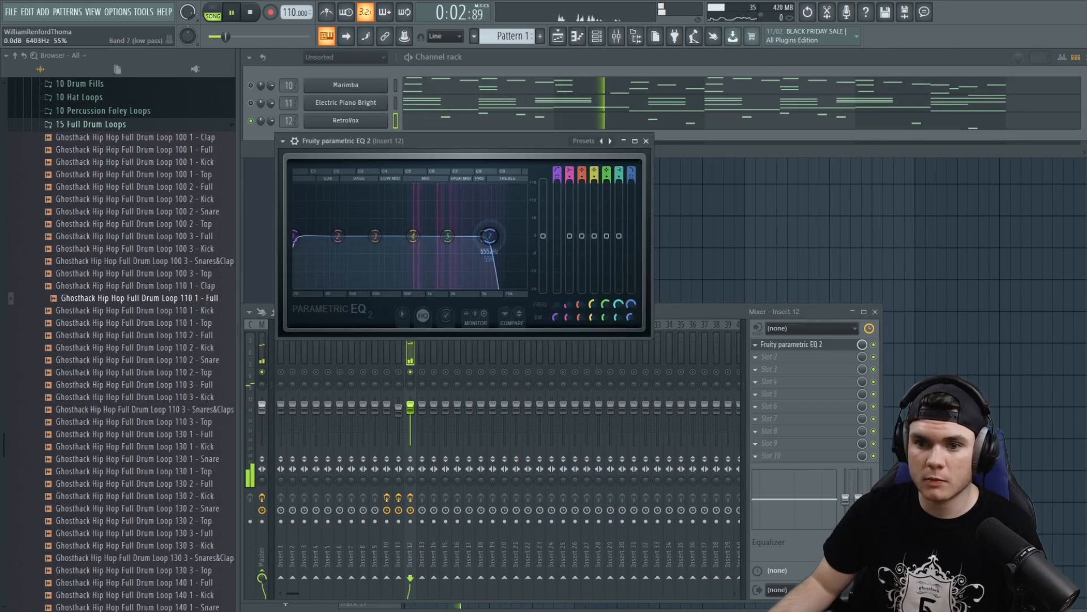
pyautogui.moveTo(490, 235); pyautogui.dragTo(486, 236)
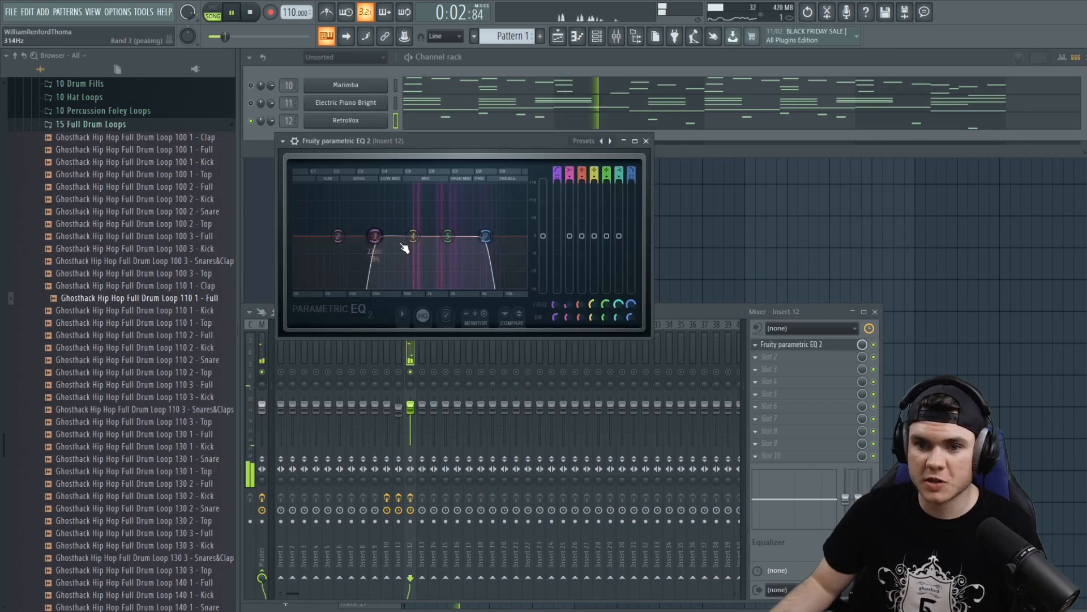
pyautogui.press('space')
pyautogui.click(806, 345)
# Try Fruity Soft Clipper in slot 1 of insert 12 with another of its presets during playback.
pyautogui.click(756, 344)
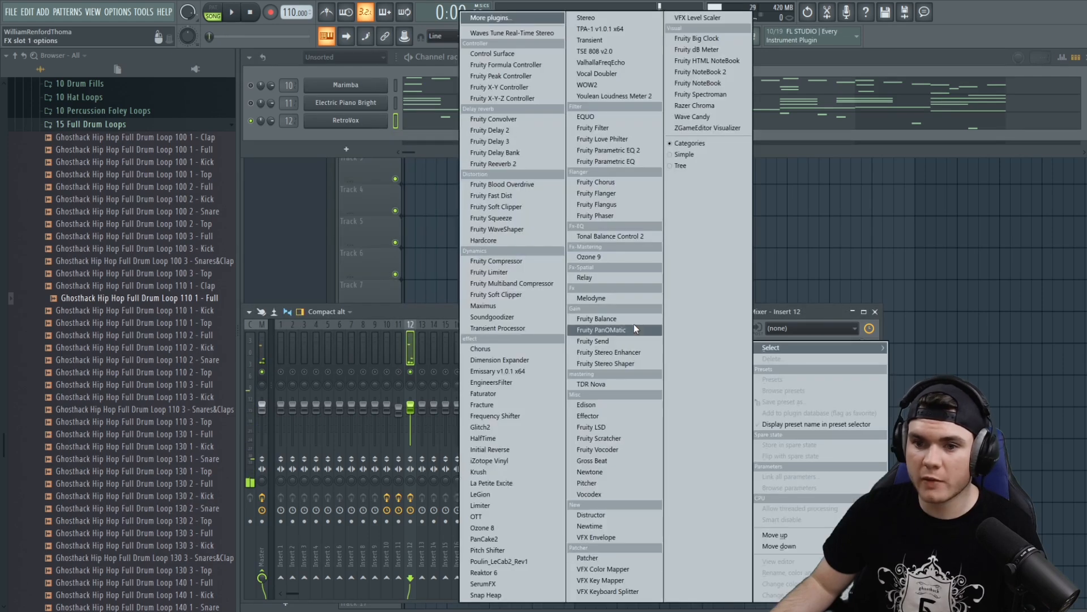
pyautogui.click(506, 209)
pyautogui.press('space')
pyautogui.click(423, 161)
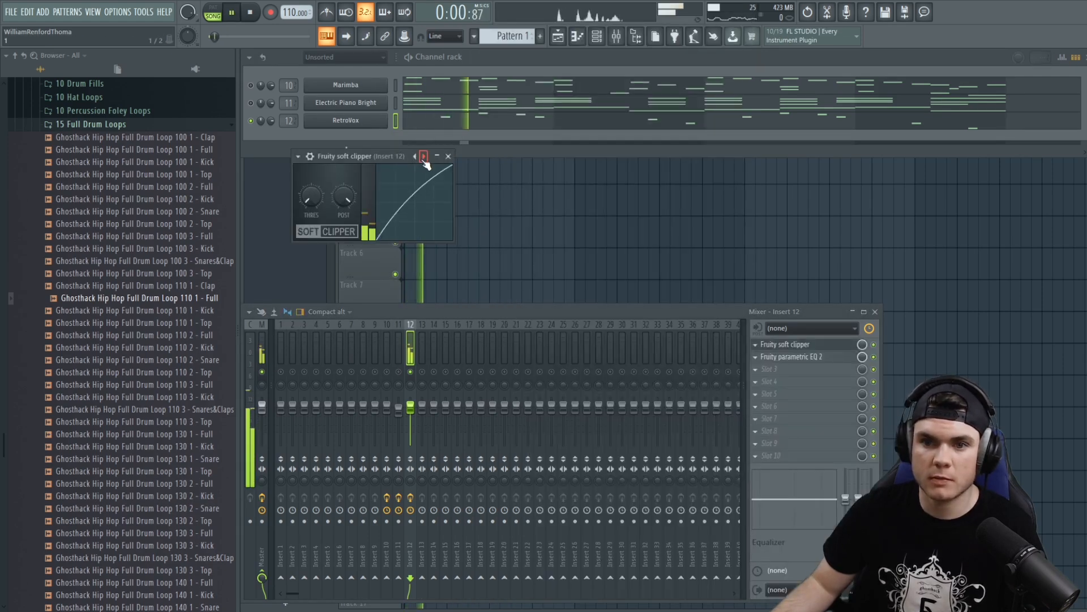
# Replace the soft clipper with Fruity WaveShaper, bend its curve, and lower insert 12's volume to about 58 %.
pyautogui.click(768, 345)
pyautogui.moveTo(769, 339)
pyautogui.click(529, 229)
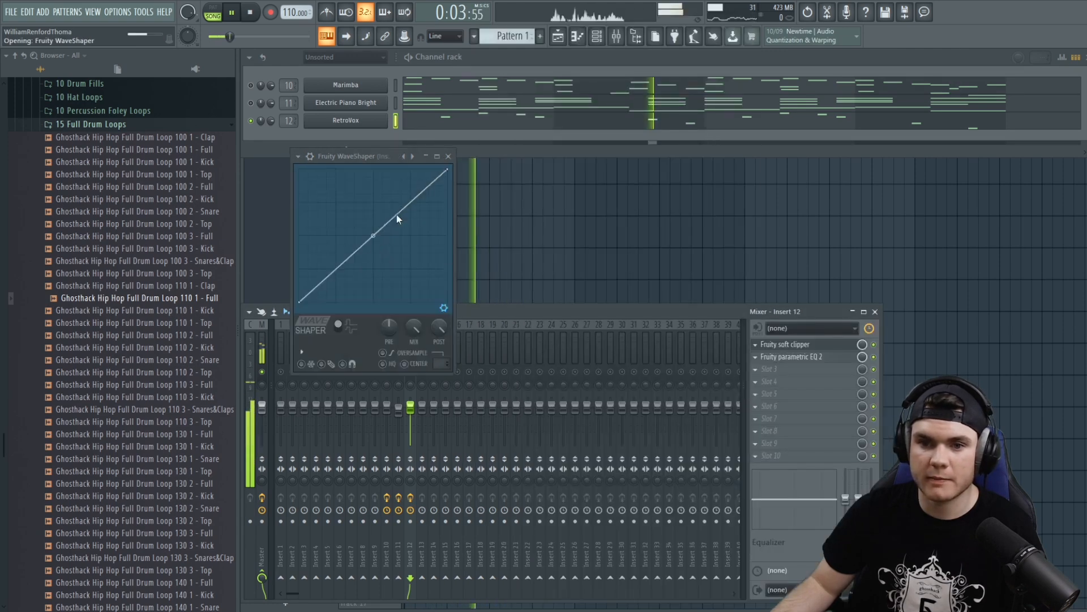
pyautogui.moveTo(374, 264); pyautogui.dragTo(374, 206)
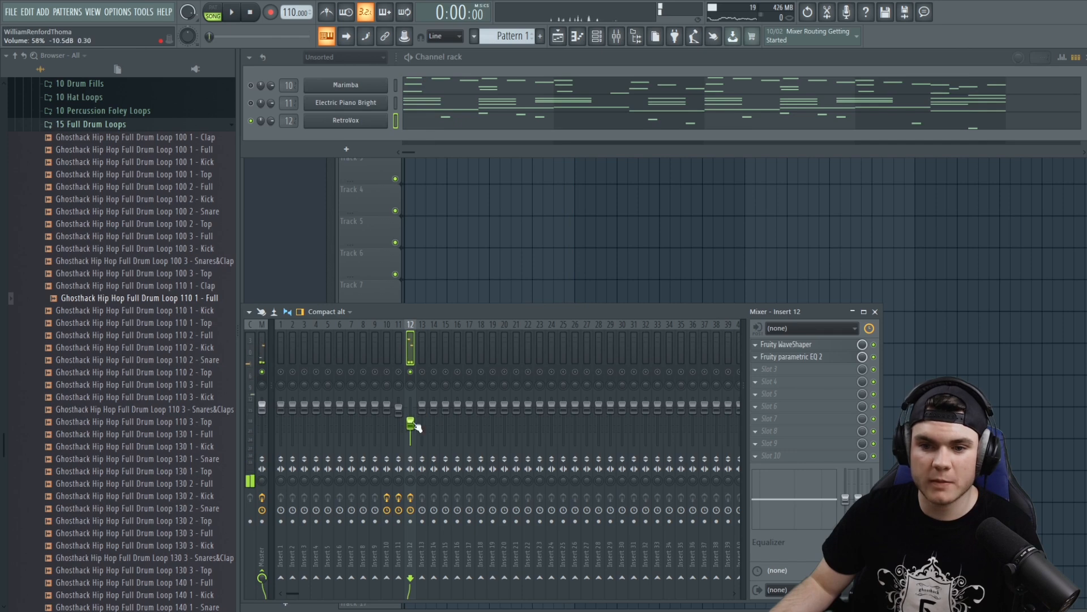
# Lower RetroVox's Vibrato macro slightly in FLEX and load HalfTime into slot 3 of insert 12 with 1/2 length, 2x speed and 20 % mix.
pyautogui.click(772, 369)
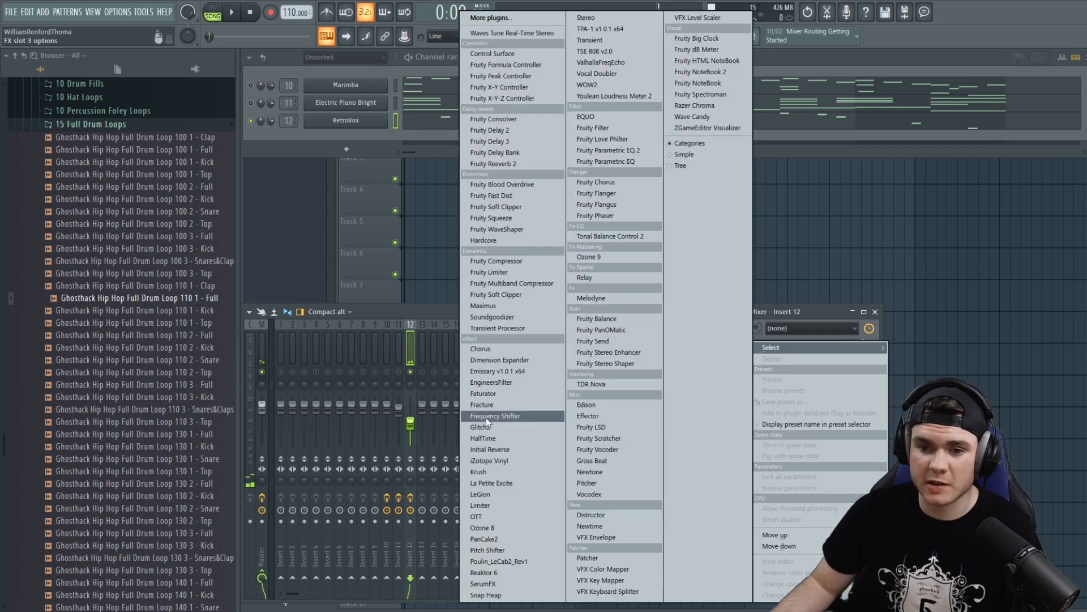
pyautogui.click(370, 141)
pyautogui.click(363, 120)
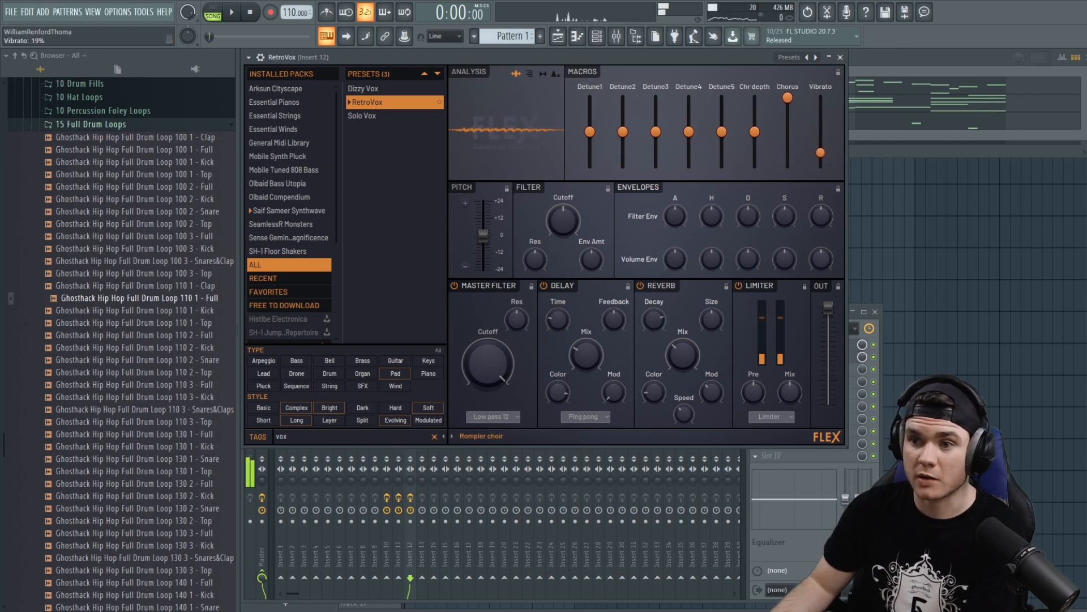
pyautogui.moveTo(821, 152); pyautogui.dragTo(821, 157)
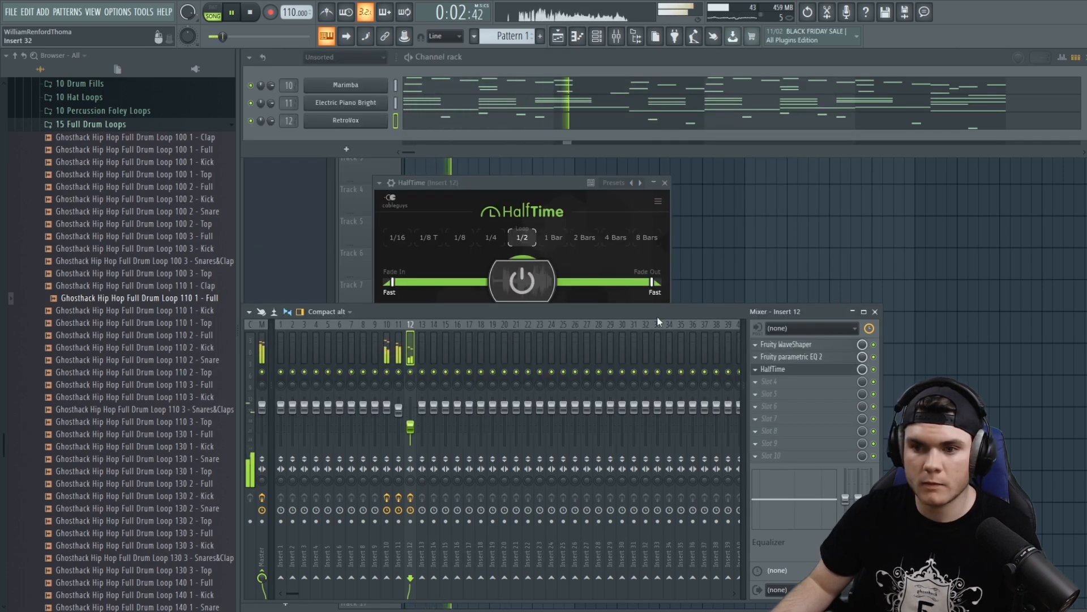
pyautogui.click(555, 183)
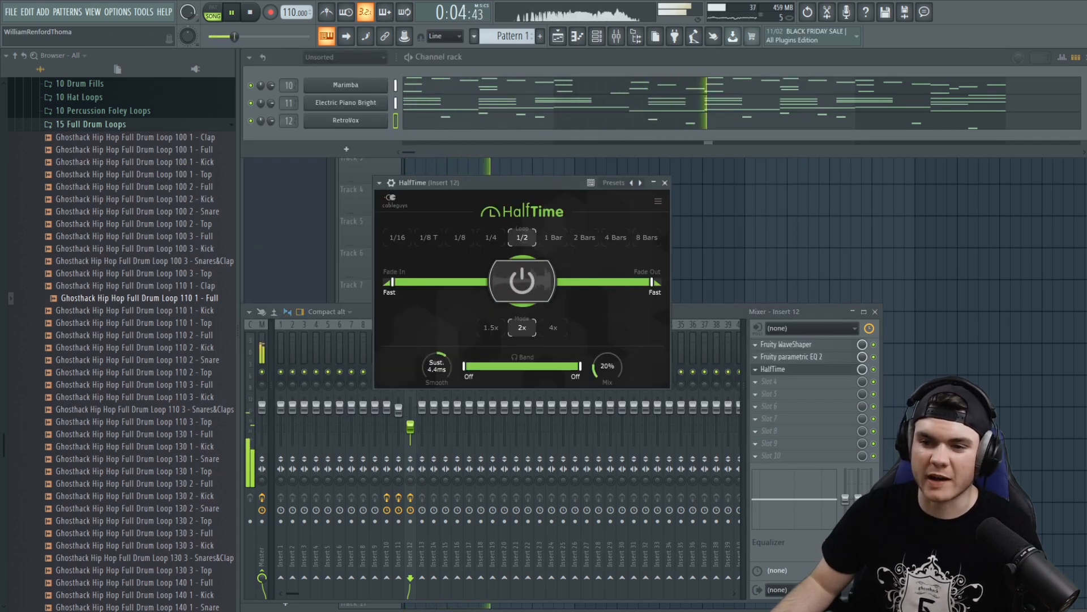
pyautogui.click(784, 370)
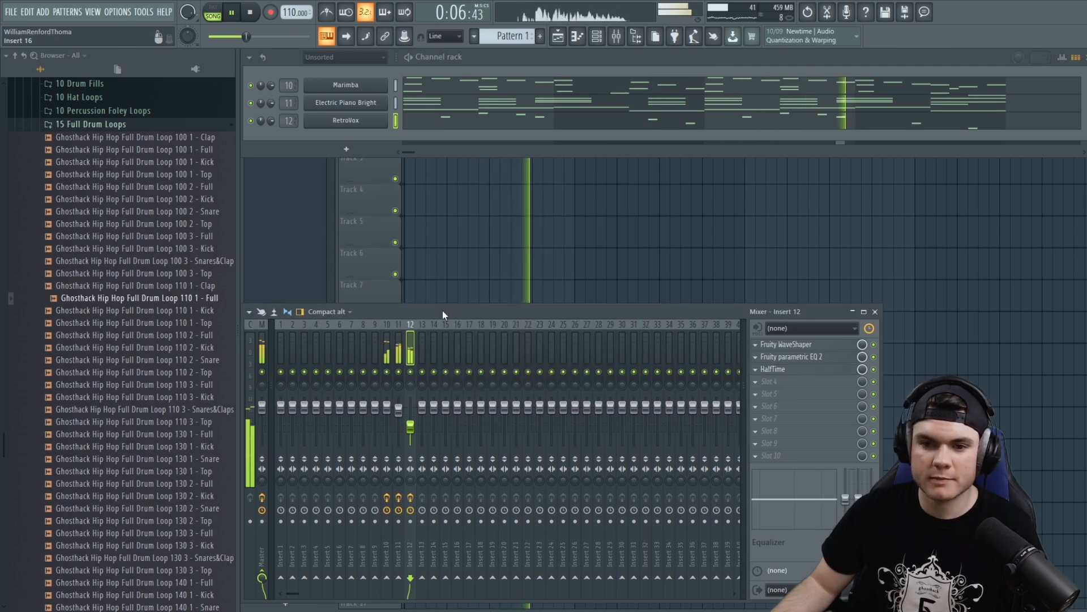
# Clear the workspace down to the playlist, hide the browser and play the arrangement.
pyautogui.press('F12')
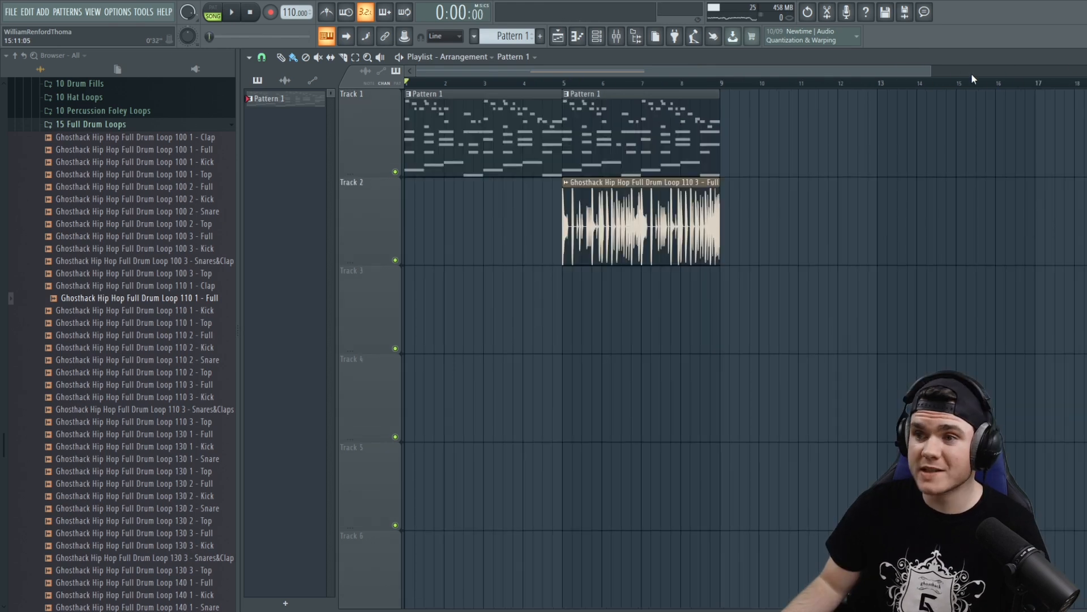
pyautogui.moveTo(931, 69); pyautogui.dragTo(871, 84)
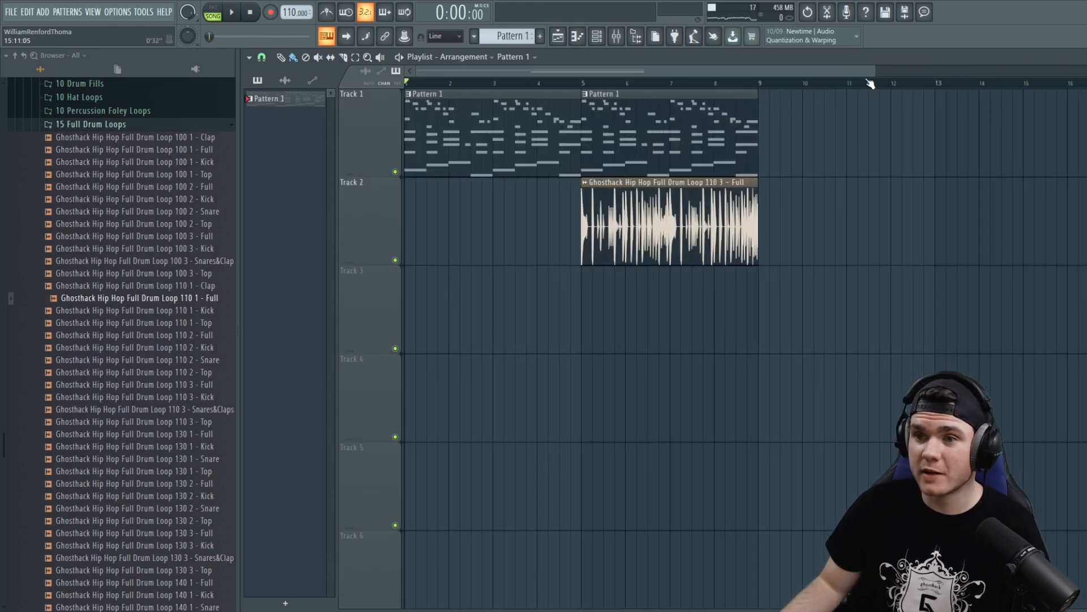
pyautogui.click(636, 36)
pyautogui.press('space')
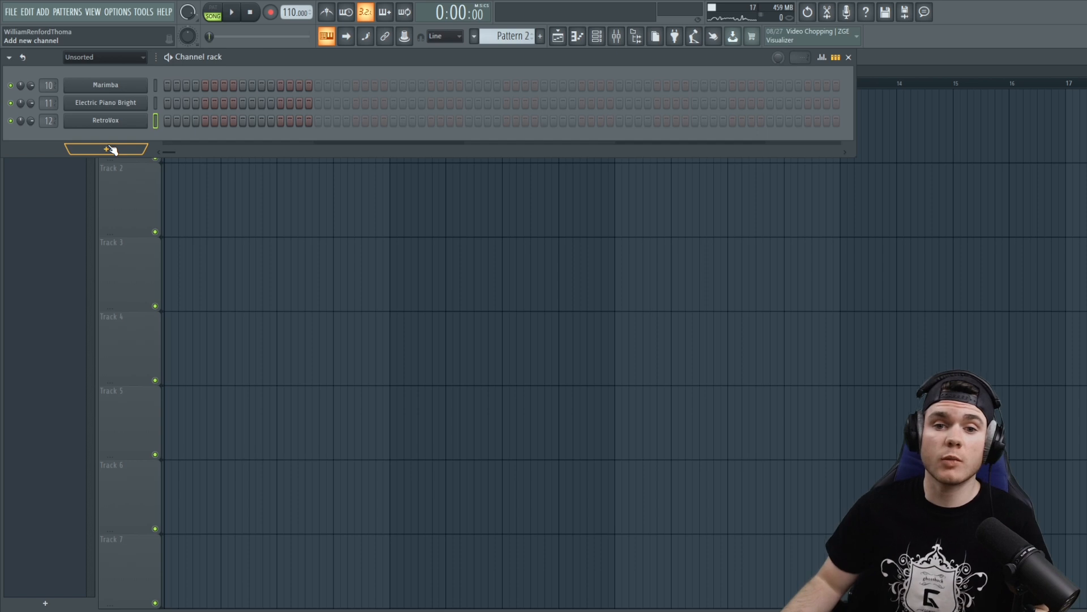
# Add a FLEX channel for Pattern 2, filter its presets by "pan" and load the Pan Flute preset.
pyautogui.click(107, 149)
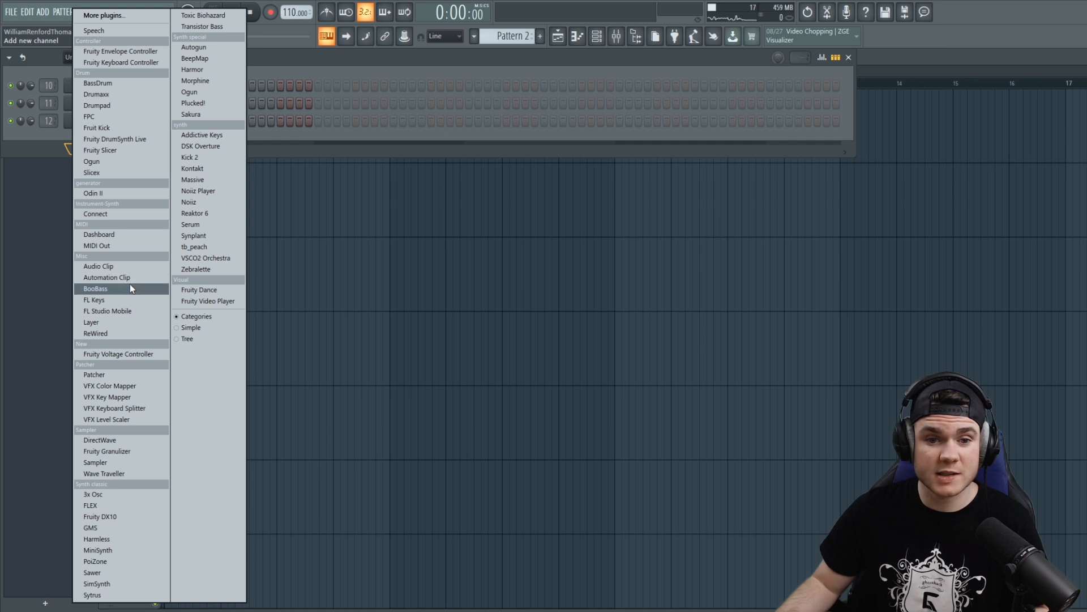
pyautogui.click(91, 505)
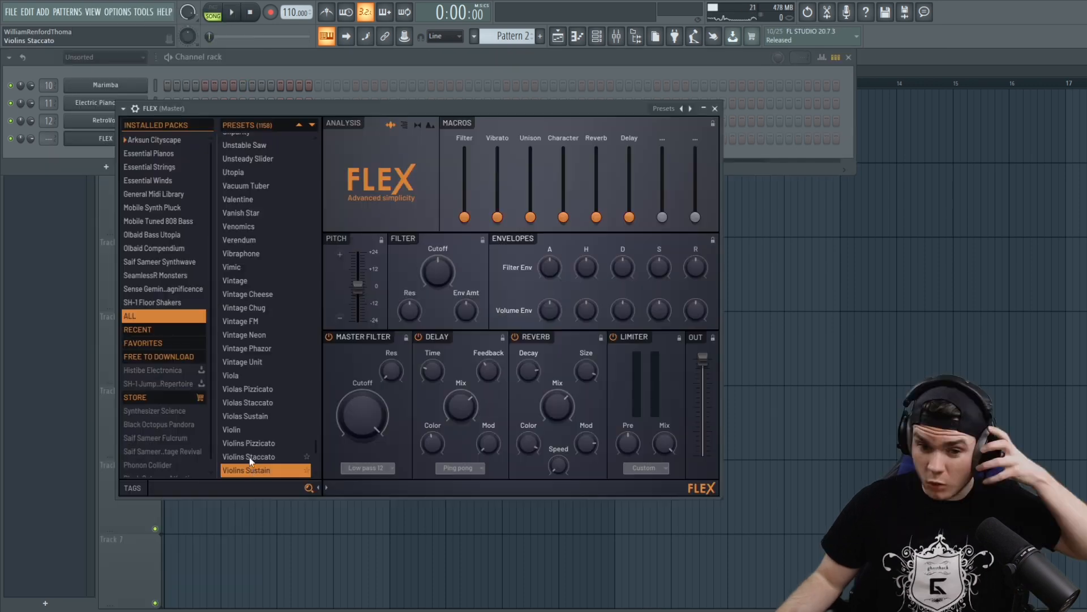
pyautogui.click(205, 490)
pyautogui.write('pan')
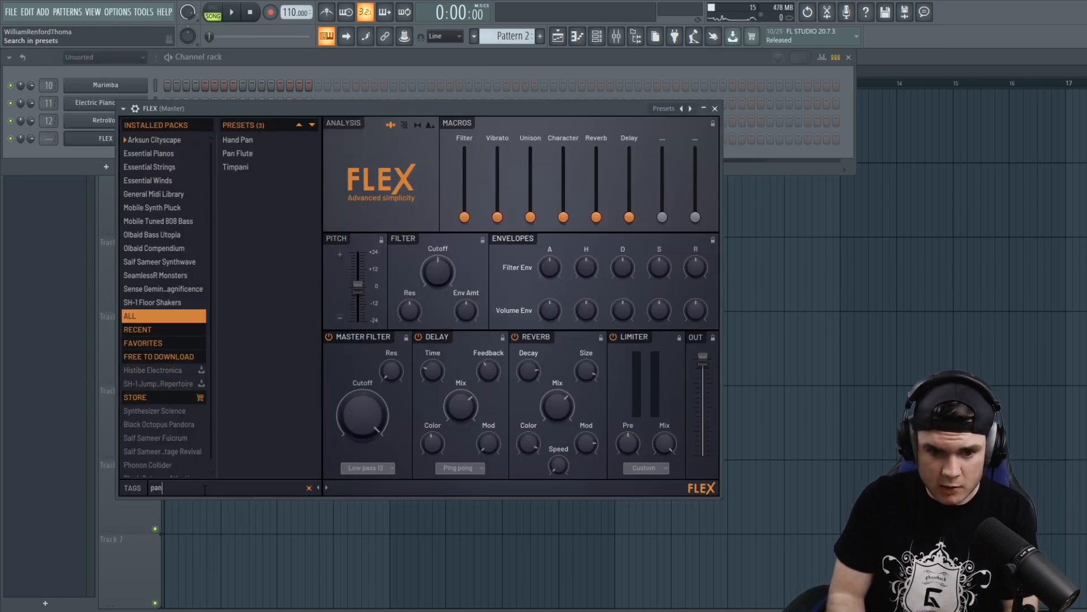
pyautogui.click(250, 139)
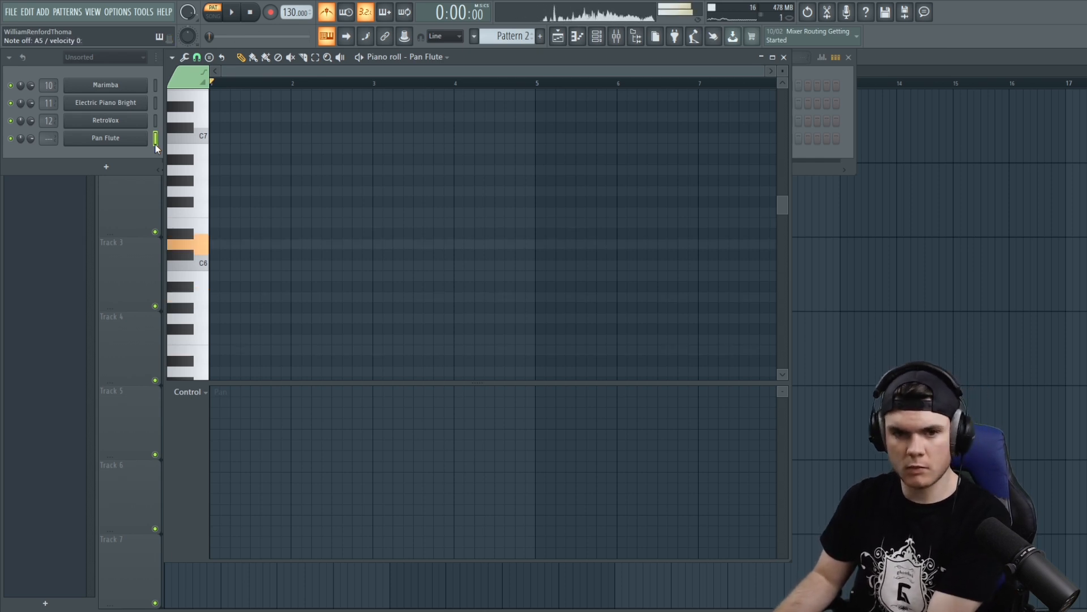
# Draw a Pan Flute motif of A5, E5, E6, A5 and a lengthened D6 in bar 1, and repeat it from bar 3.
pyautogui.click(282, 233)
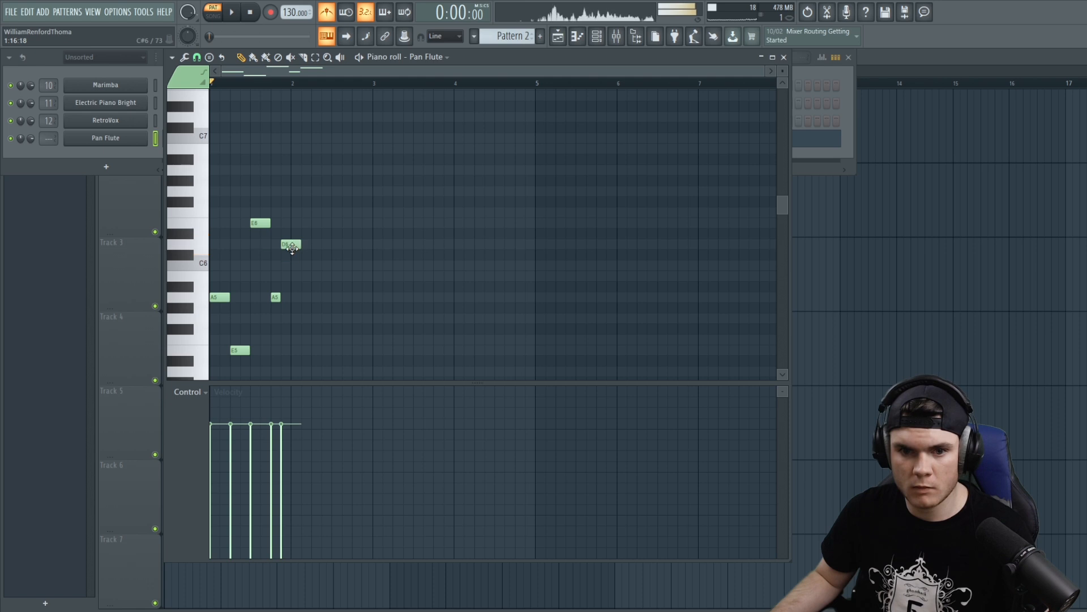
pyautogui.press('space')
pyautogui.moveTo(300, 245); pyautogui.dragTo(329, 249)
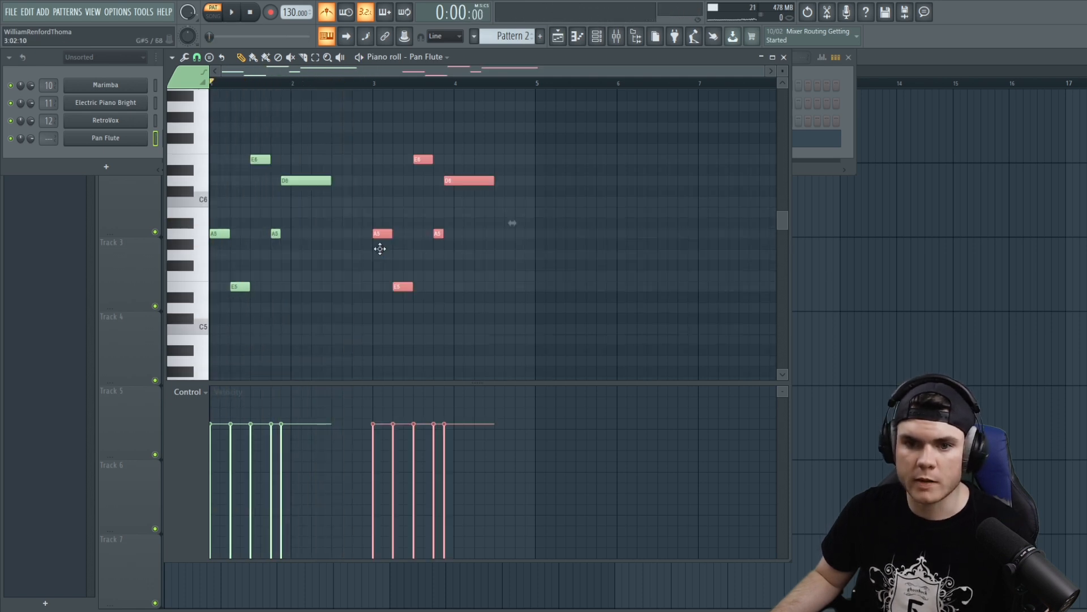
pyautogui.click(517, 266)
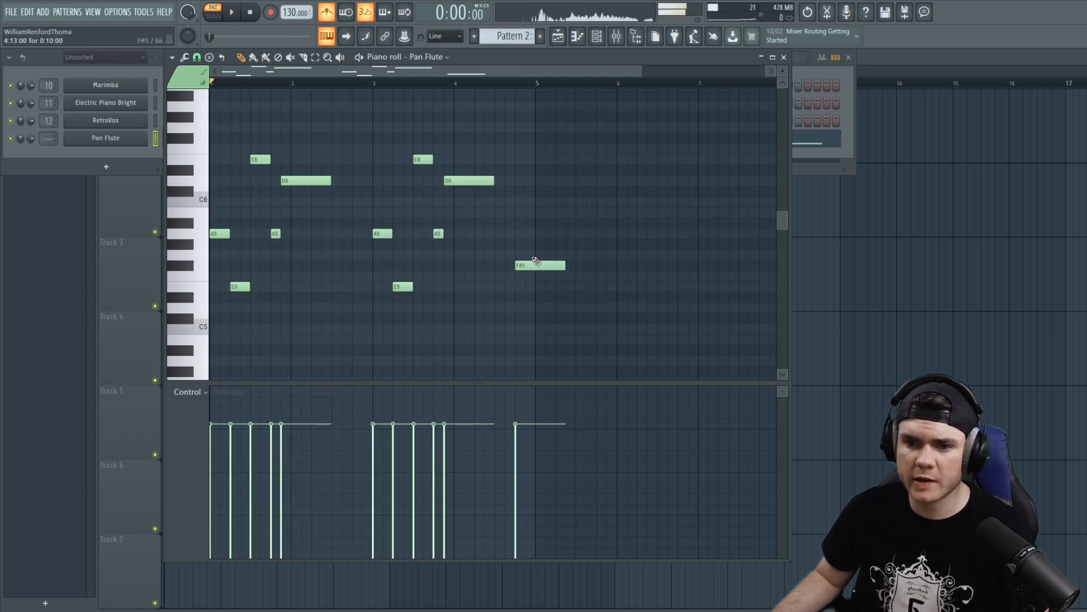
pyautogui.rightClick(517, 267)
pyautogui.scroll(2, 526, 287)
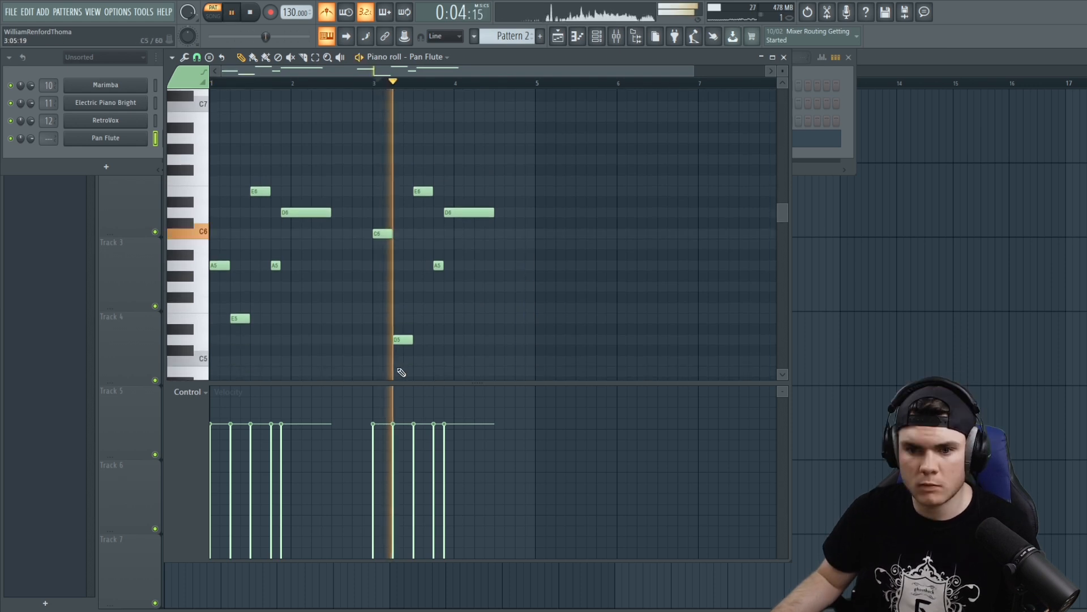
# Repitch the repeated motif's five notes to C6, C5, B5, C6 and A5 while auditioning the phrase from bar 3.
pyautogui.press('space')
pyautogui.press('space')
pyautogui.press('space')
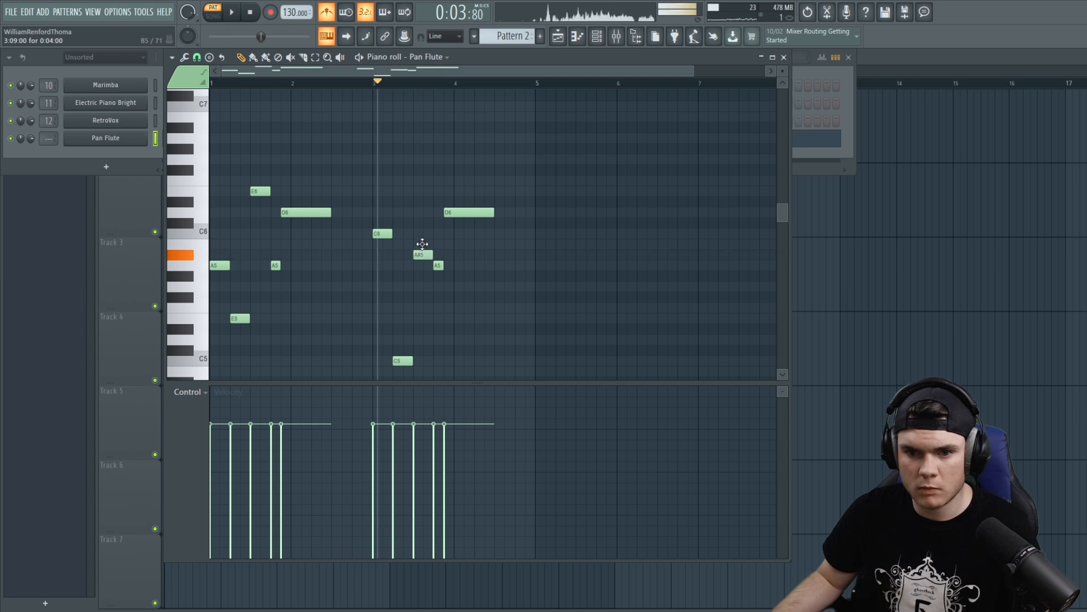
pyautogui.press('space')
pyautogui.rightClick(422, 312)
pyautogui.press('space')
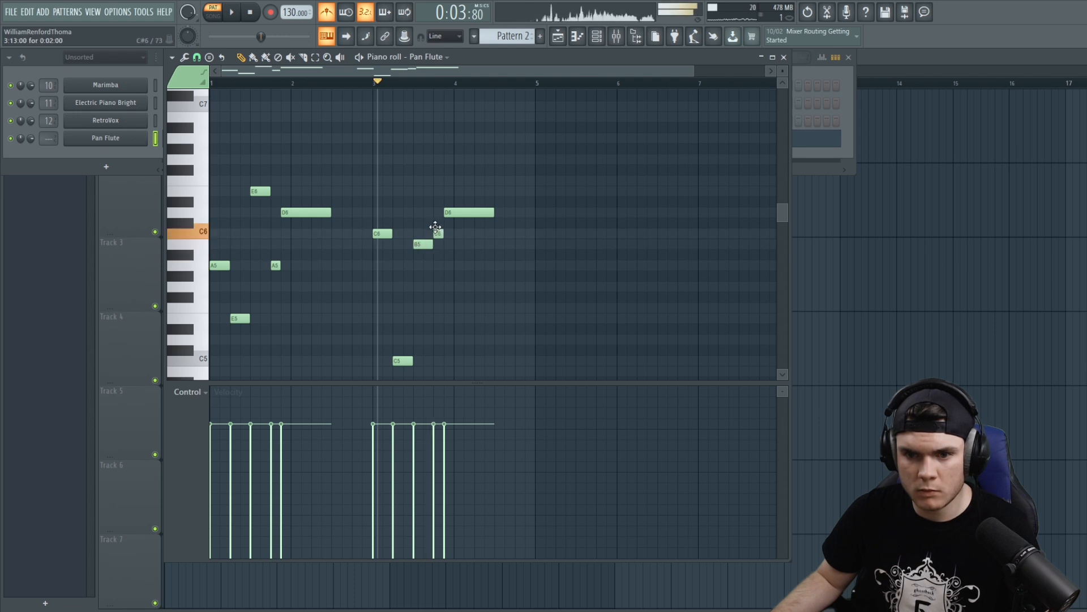
pyautogui.press('space')
pyautogui.moveTo(463, 272); pyautogui.dragTo(458, 273)
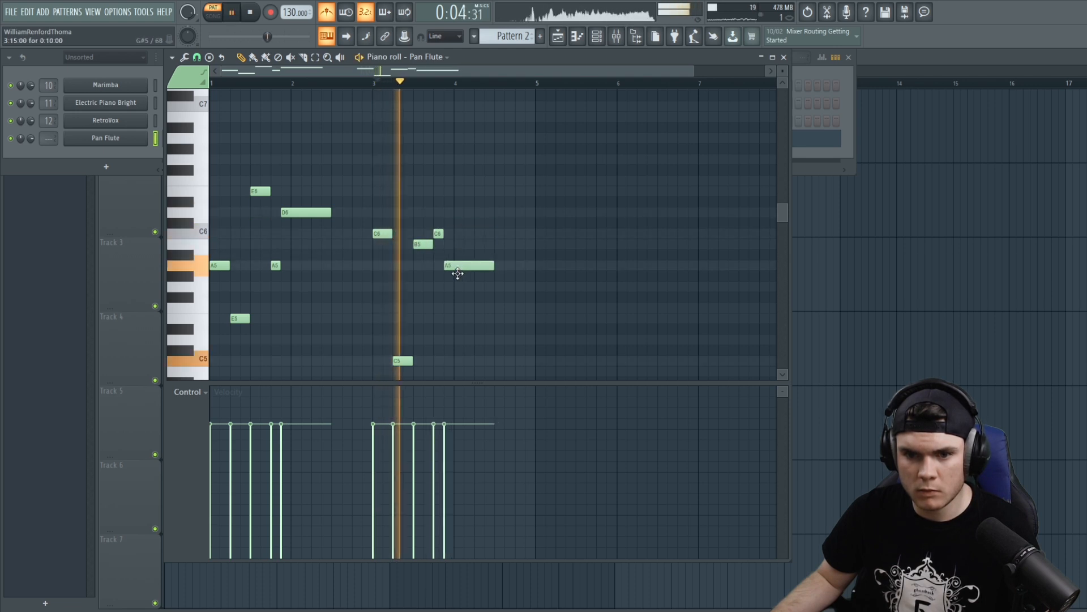
pyautogui.press('space')
# Lower the short note before the final A5 to G5 and audition the Pan Flute melody from the start.
pyautogui.moveTo(357, 88); pyautogui.dragTo(172, 95)
pyautogui.press('space')
pyautogui.click(575, 265)
pyautogui.rightClick(581, 266)
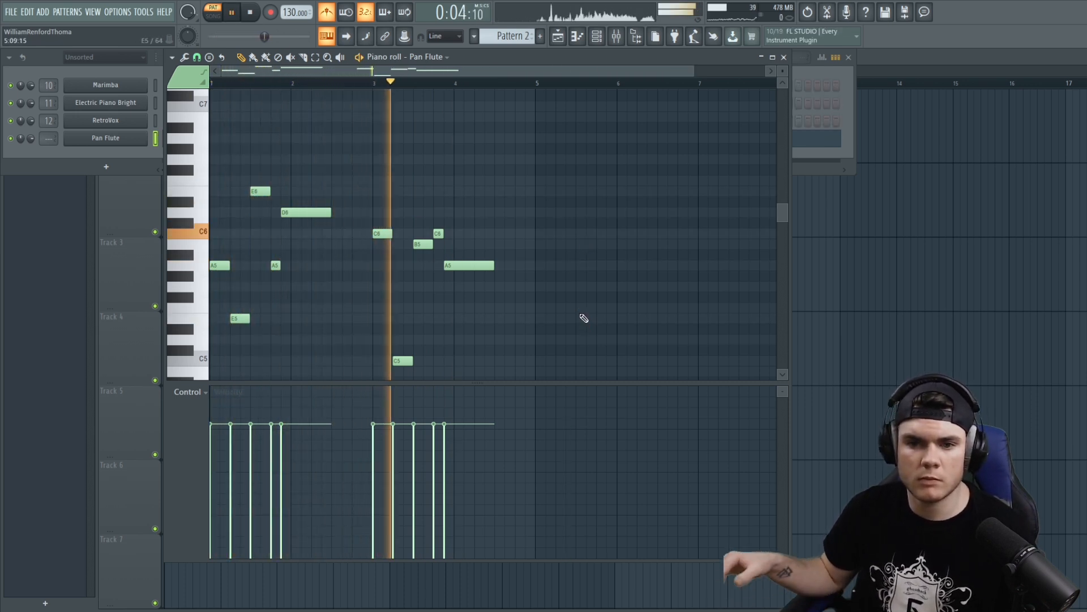
pyautogui.press('space')
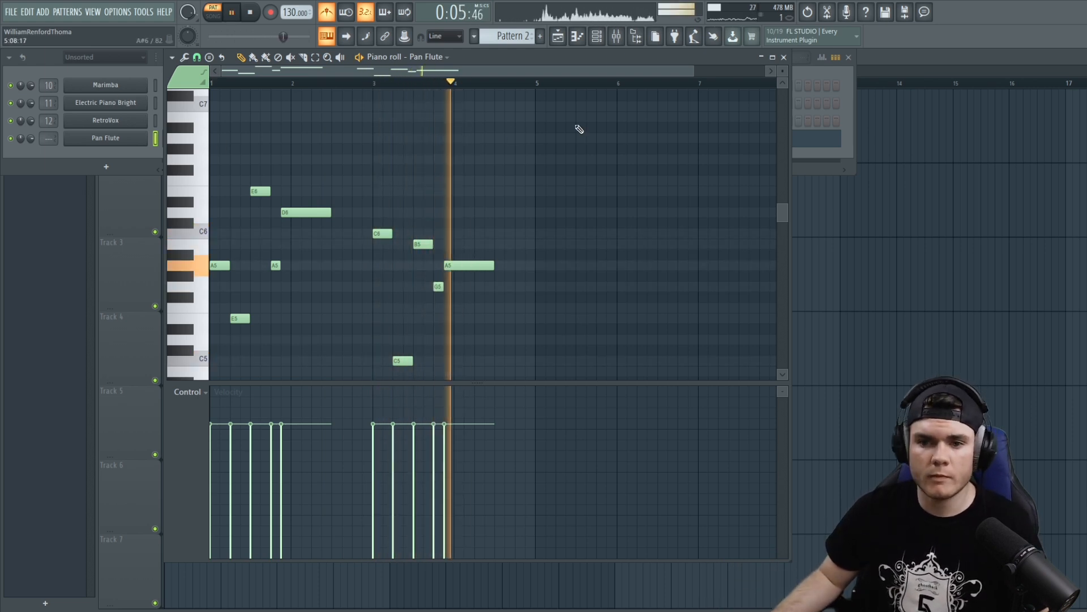
pyautogui.press('space')
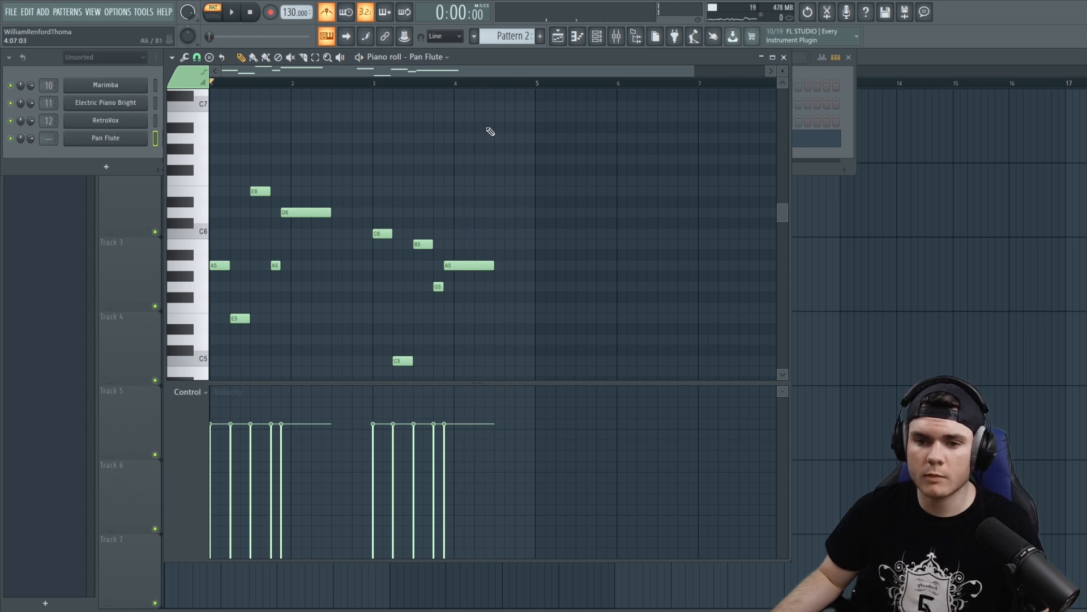
# Play the melody again and collapse the piano roll's velocity lane to enlarge the note area.
pyautogui.press('space')
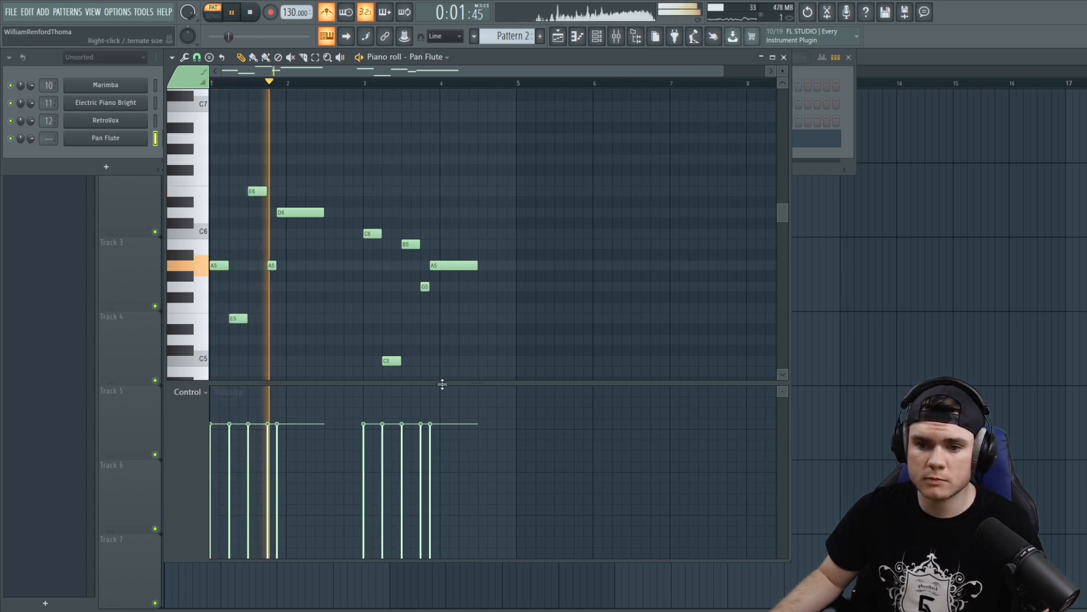
pyautogui.moveTo(443, 384); pyautogui.dragTo(430, 590)
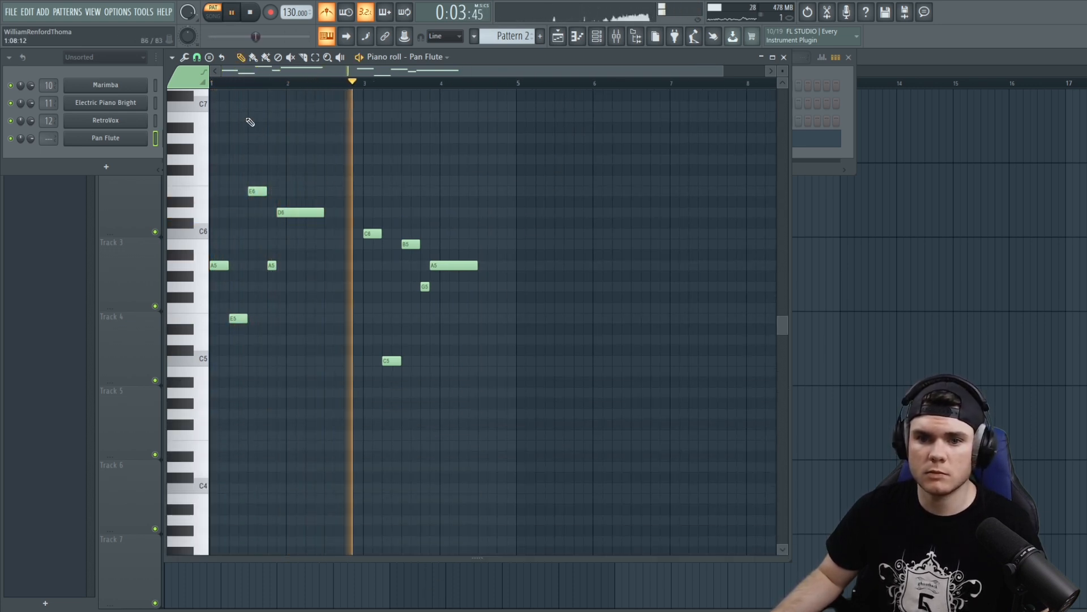
pyautogui.press('space')
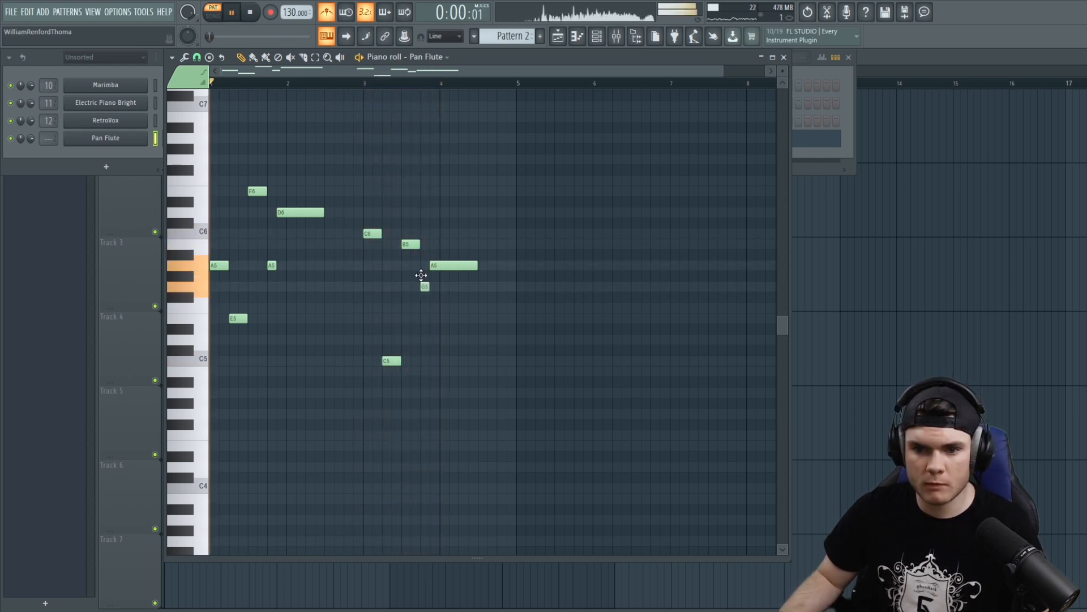
pyautogui.press('space')
# Replace the B5 note in bar 3 with a short C6 followed by a short B5, audition it and close the piano roll.
pyautogui.click(410, 84)
pyautogui.press('space')
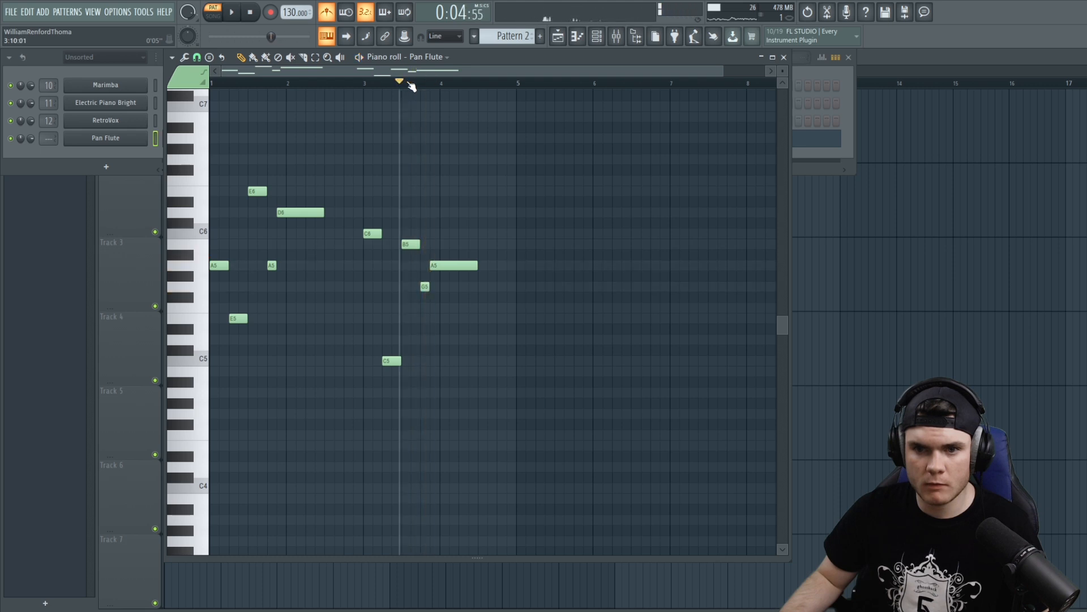
pyautogui.scroll(2, 409, 84)
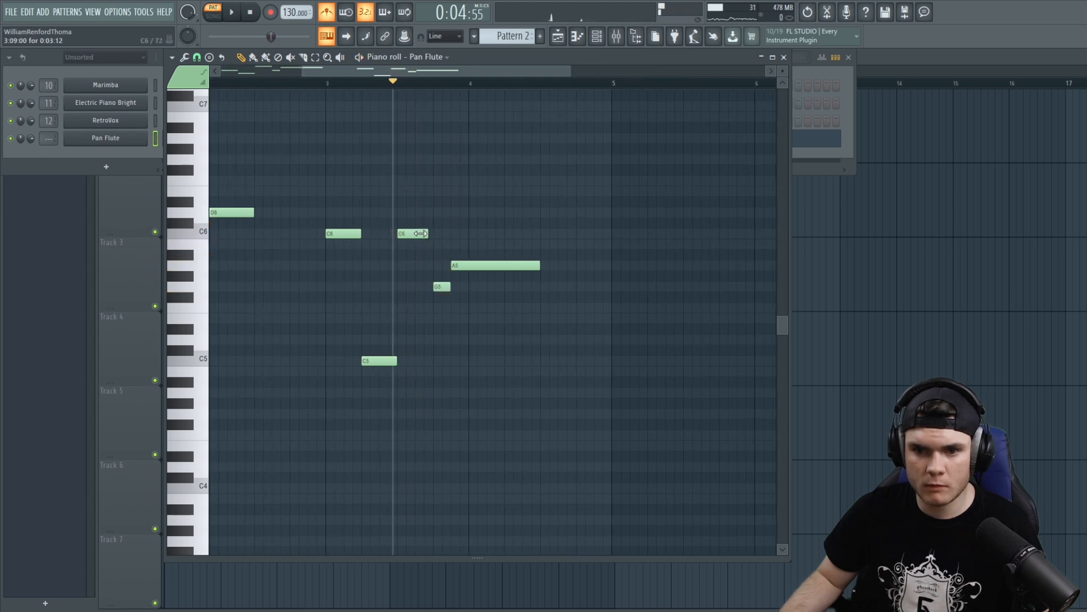
pyautogui.click(327, 84)
pyautogui.press('space')
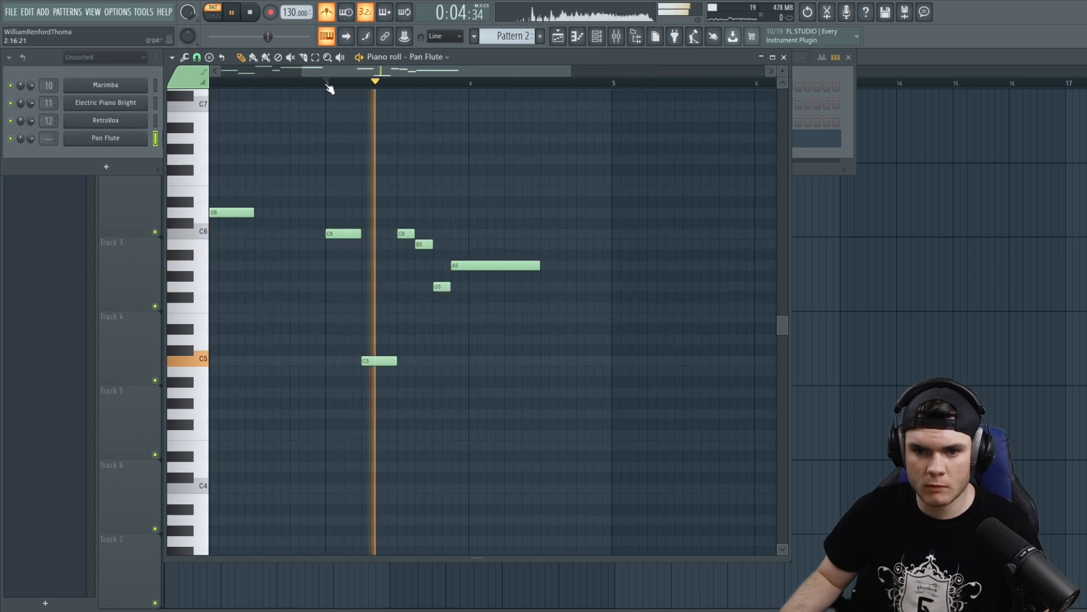
pyautogui.press('space')
pyautogui.moveTo(306, 72); pyautogui.dragTo(302, 71)
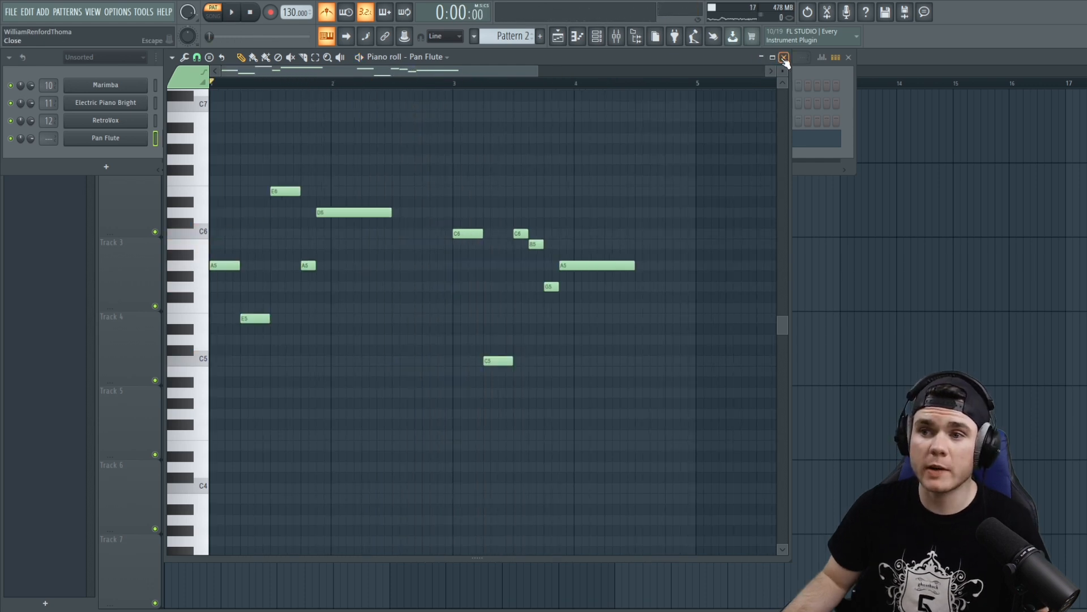
pyautogui.click(784, 57)
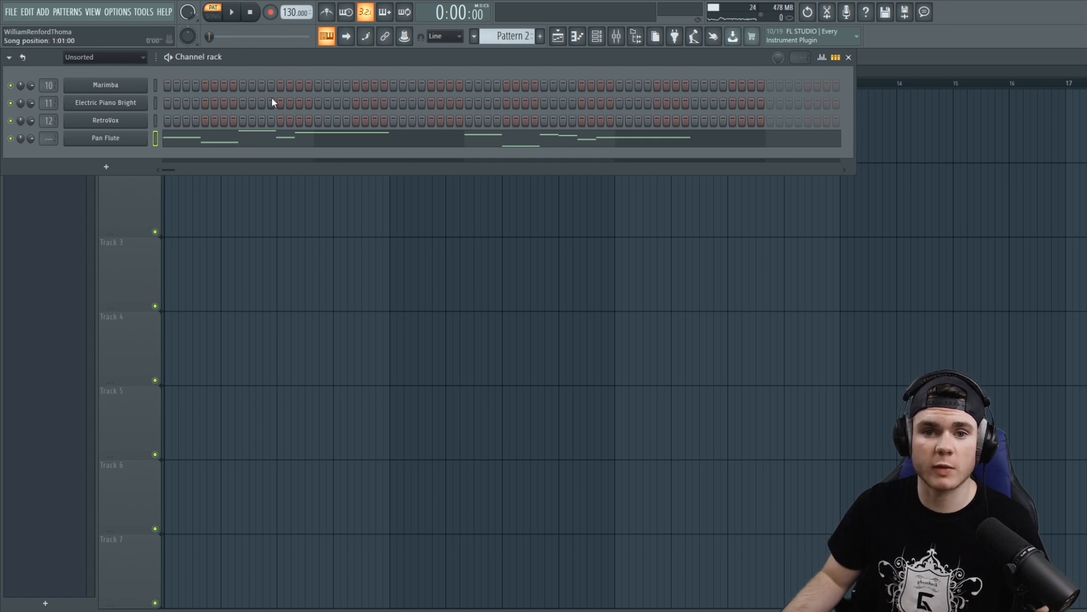
# Place a very short C6 grace note ahead of the E6 in bar 1, start the E6 right after it and audition the phrase.
pyautogui.click(106, 167)
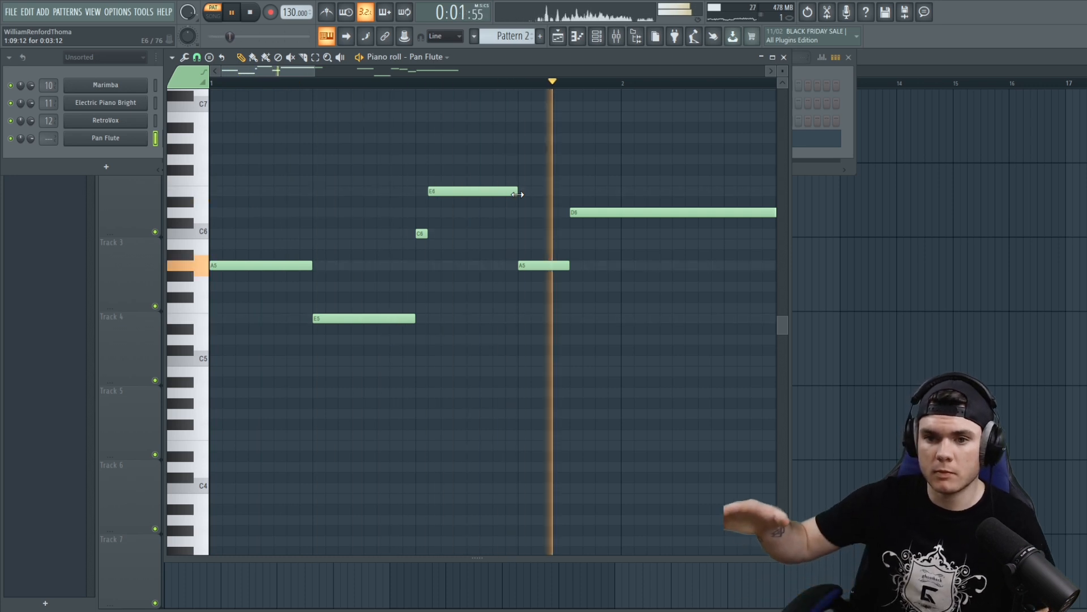
pyautogui.press('space')
pyautogui.moveTo(454, 144); pyautogui.dragTo(422, 245)
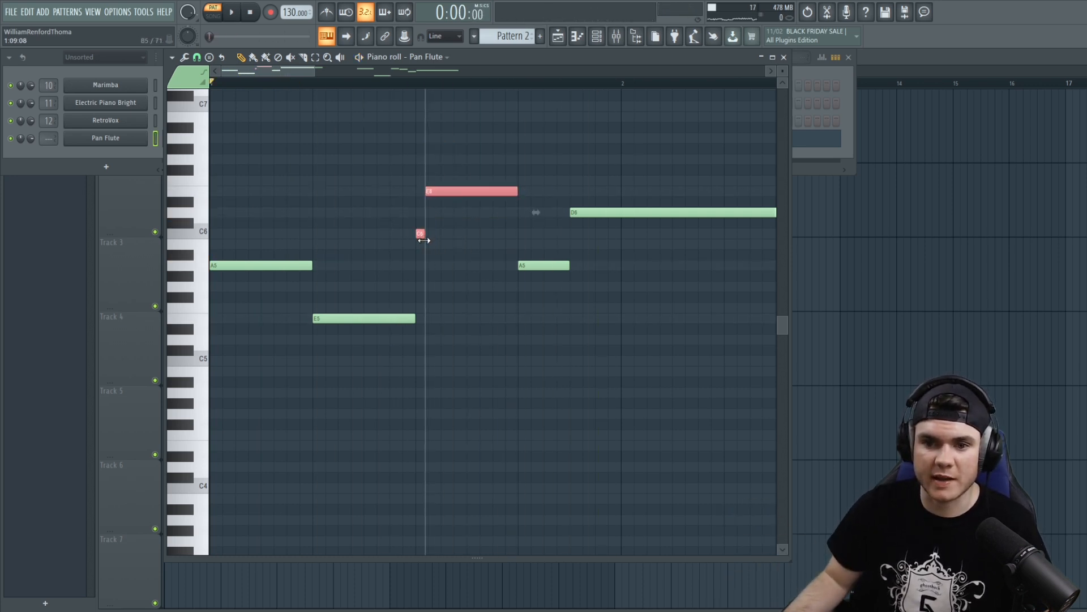
pyautogui.press('space')
pyautogui.press('space')
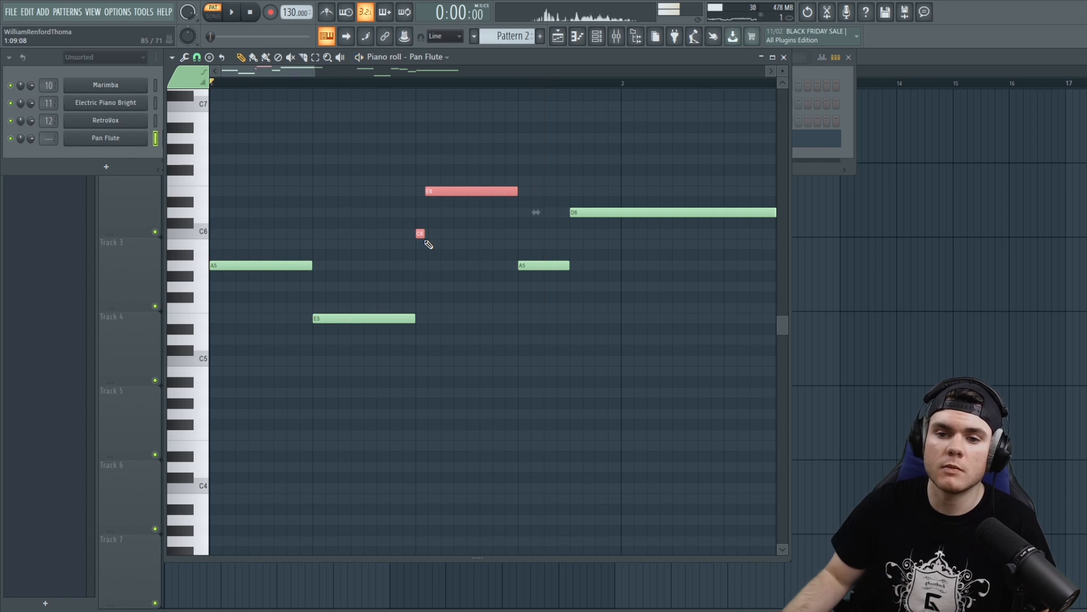
pyautogui.press('space')
# Place a very short G5 grace note ahead of the second C6 in bar 3, start that C6 right after it and play the phrase.
pyautogui.moveTo(315, 72); pyautogui.dragTo(497, 131)
pyautogui.click(559, 138)
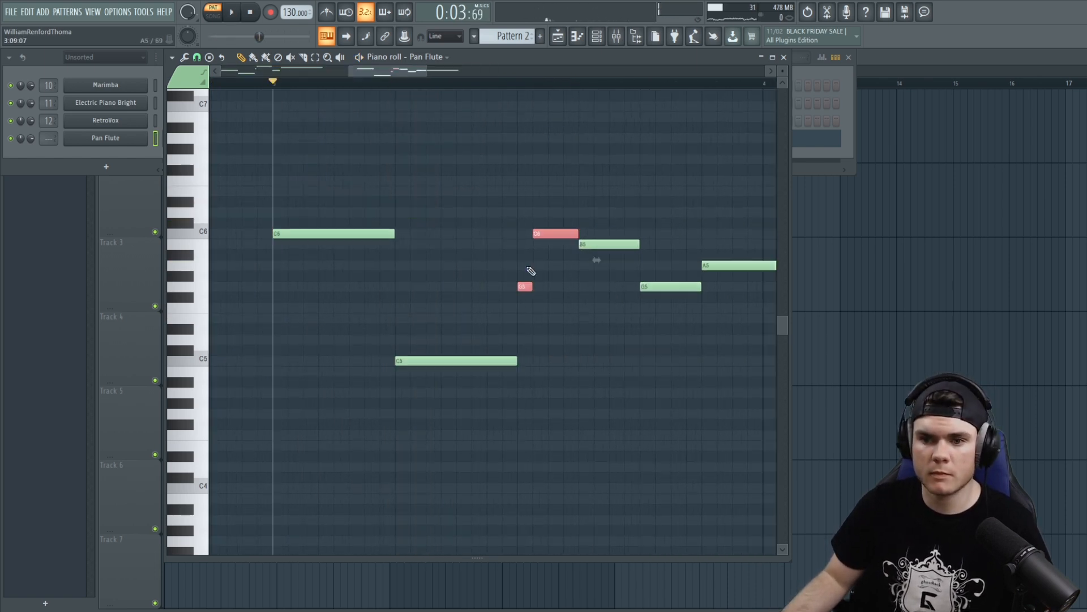
pyautogui.moveTo(527, 286); pyautogui.dragTo(521, 287)
pyautogui.press('space')
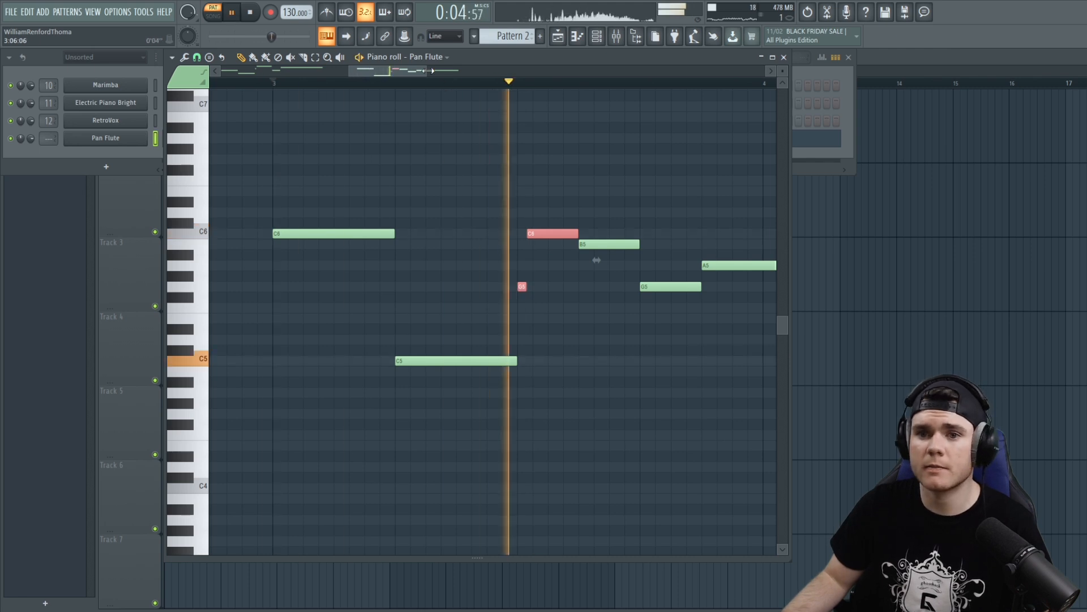
# Load the Male Female Vox instrument from the Mellotron sample folder into the new Noiiz Player channel.
pyautogui.moveTo(426, 71); pyautogui.dragTo(453, 71)
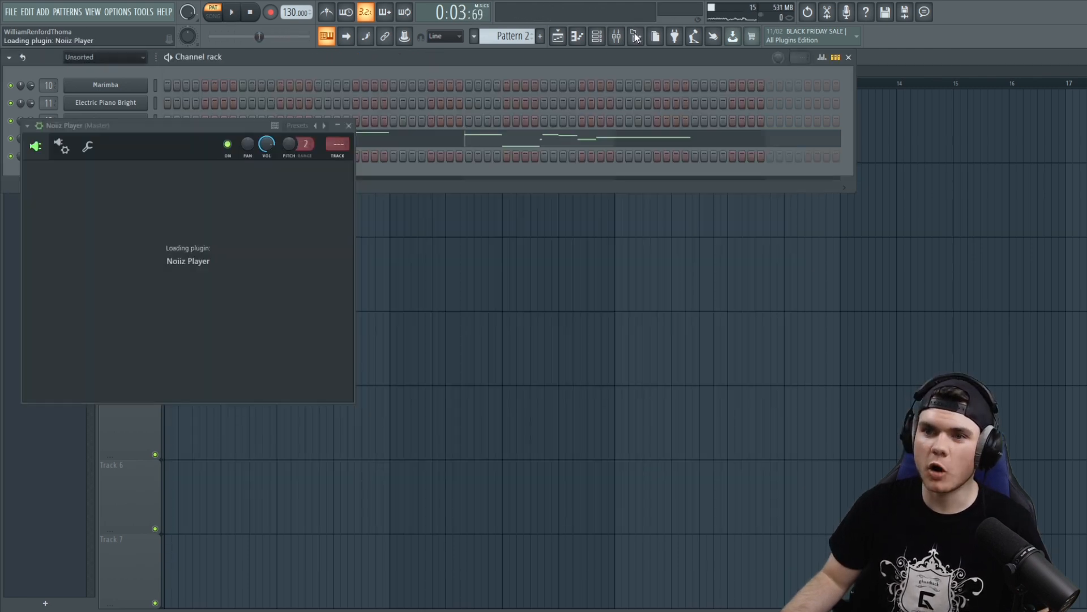
pyautogui.click(635, 37)
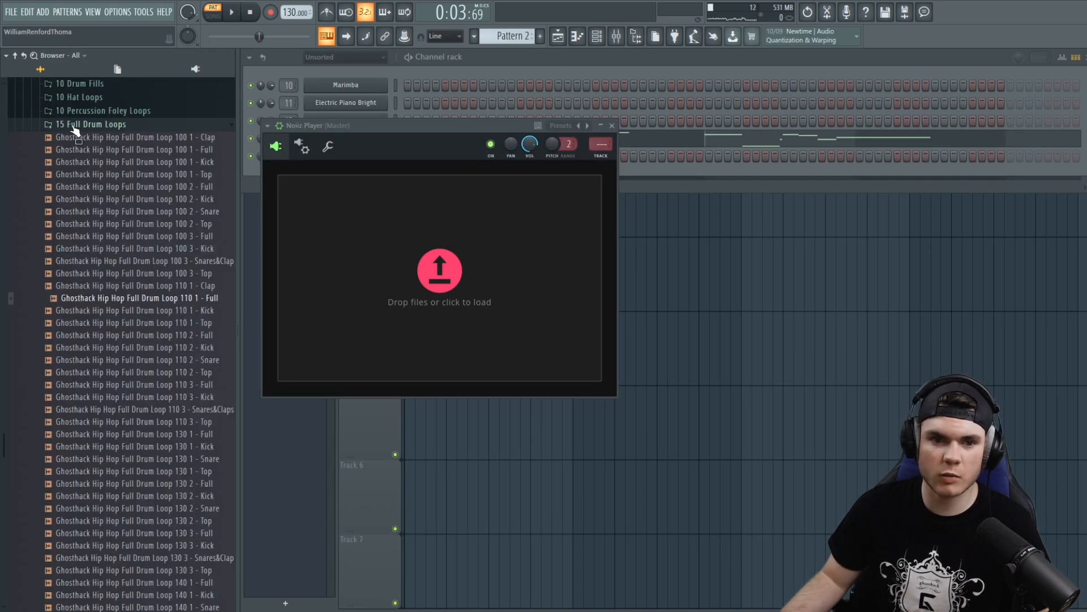
pyautogui.click(75, 125)
pyautogui.scroll(10, 85, 242)
pyautogui.click(104, 429)
pyautogui.scroll(20, 103, 429)
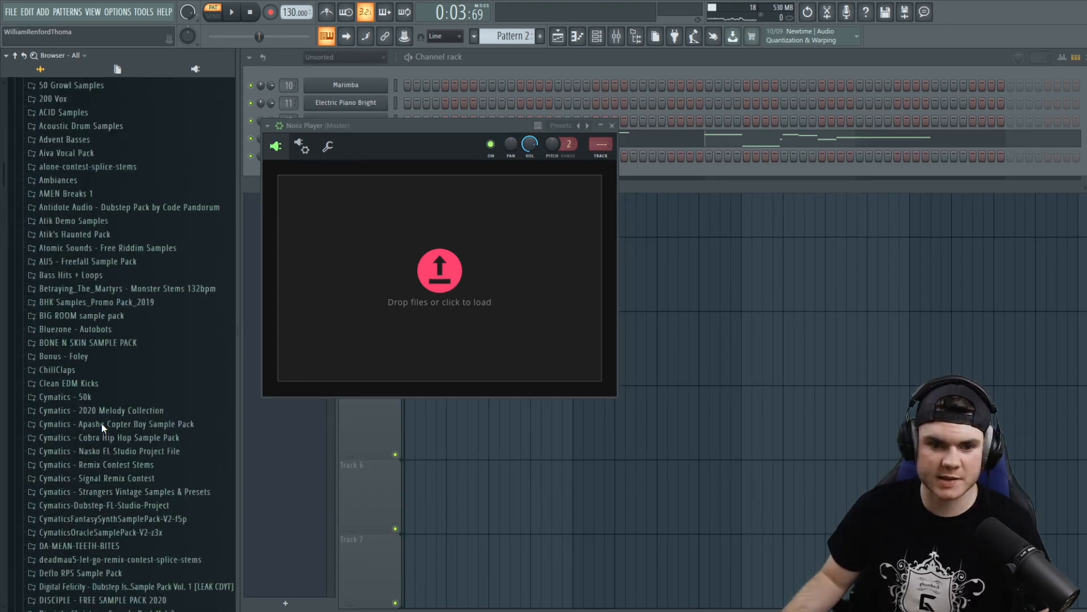
pyautogui.scroll(10, 101, 423)
pyautogui.moveTo(61, 431); pyautogui.dragTo(409, 307)
pyautogui.moveTo(430, 134); pyautogui.dragTo(528, 198)
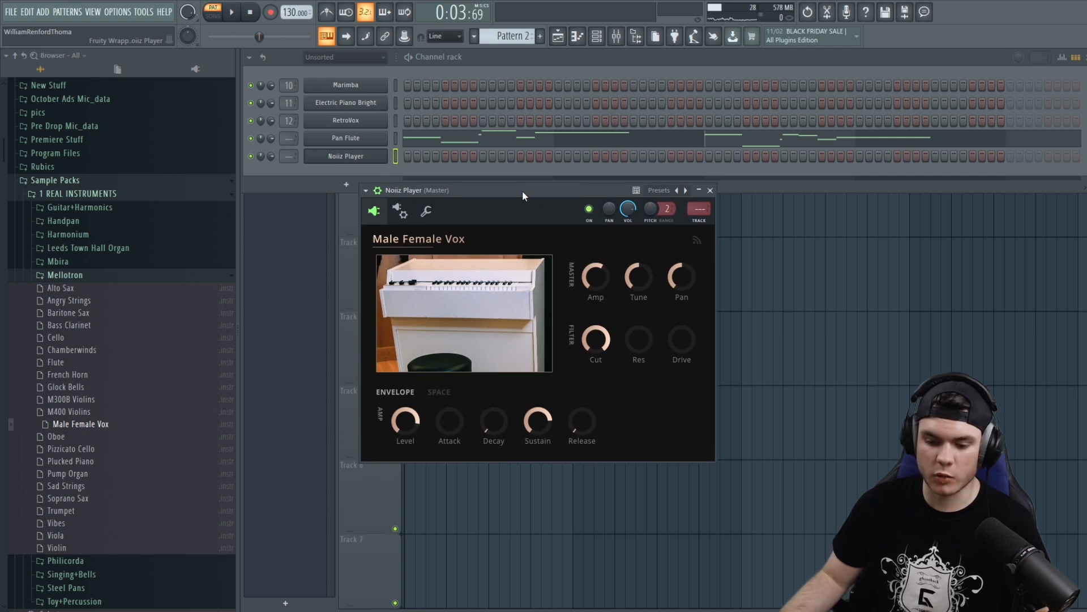
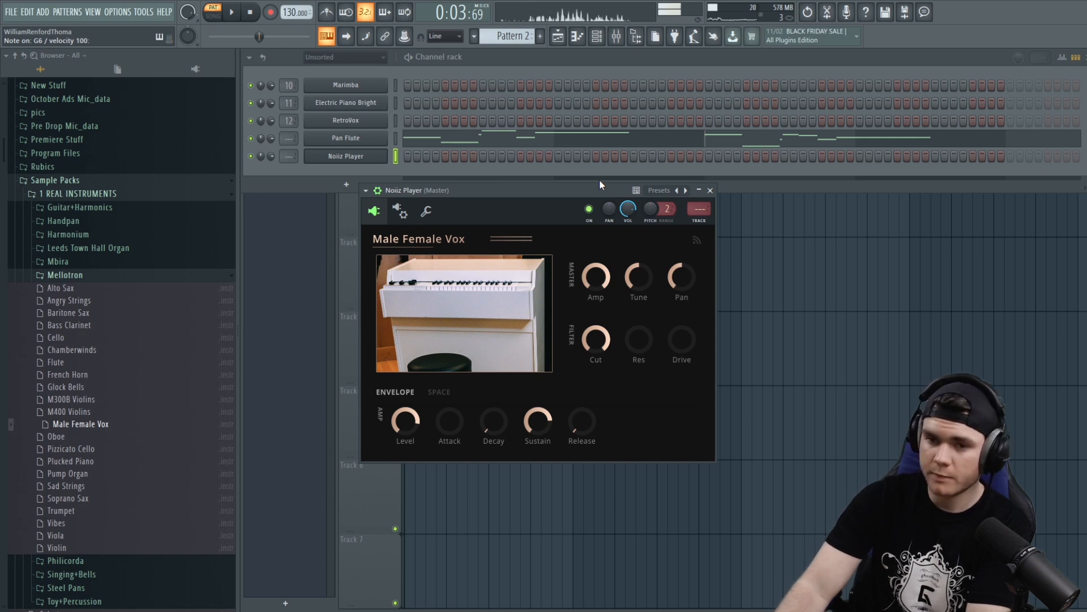
# Open the Noiiz Player's piano roll, place an A6, C7 and E7 chord across bar 1 and audition it.
pyautogui.rightClick(385, 149)
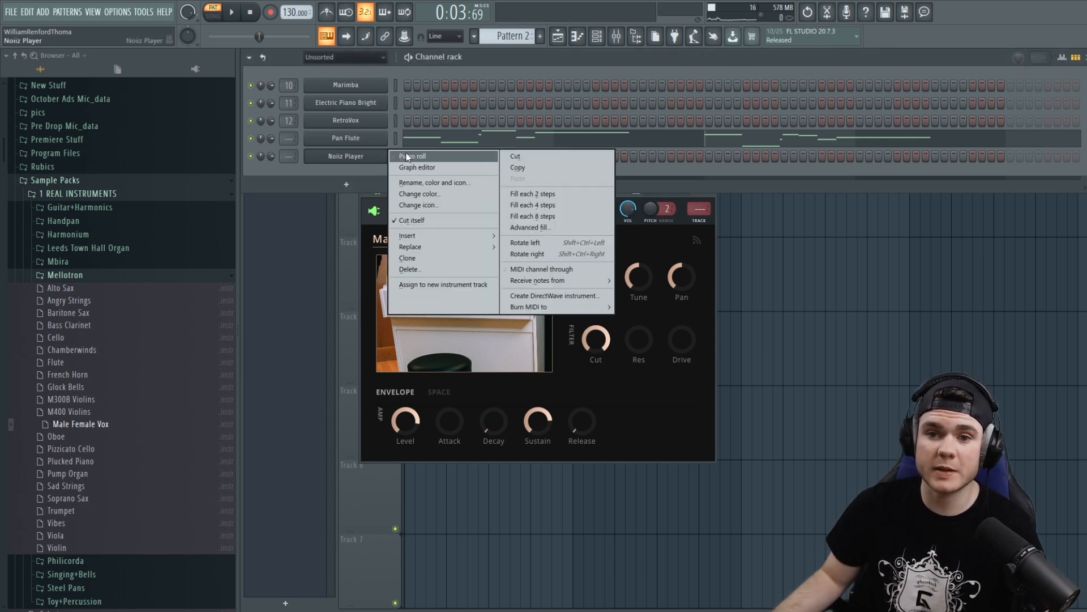
pyautogui.click(420, 157)
pyautogui.press('space')
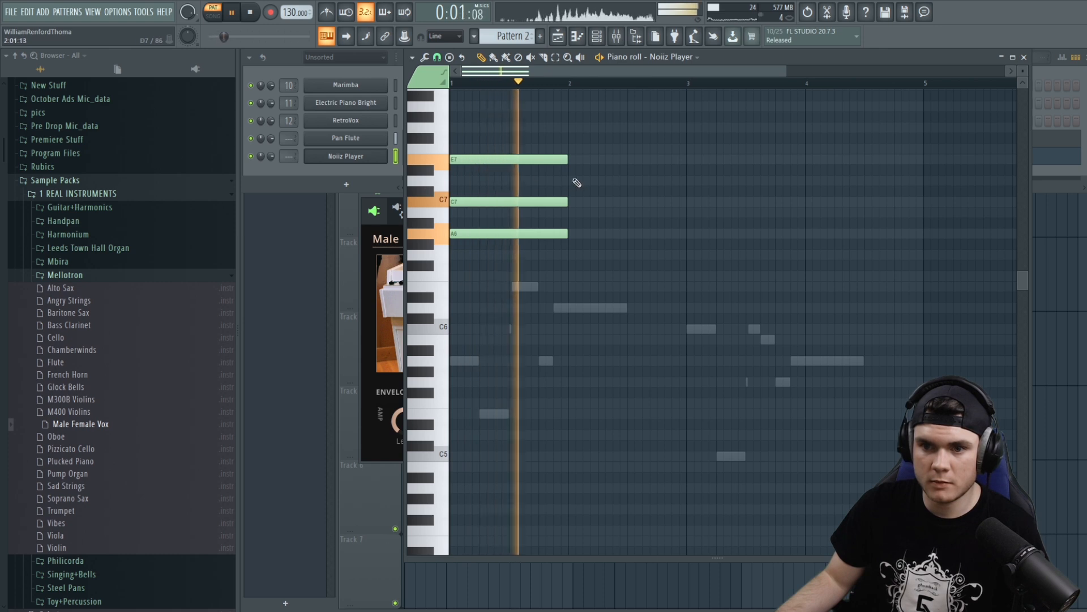
pyautogui.press('space')
# Add a one-bar chord of G6, B6 and D7 in bar 2 and audition the progression.
pyautogui.click(573, 204)
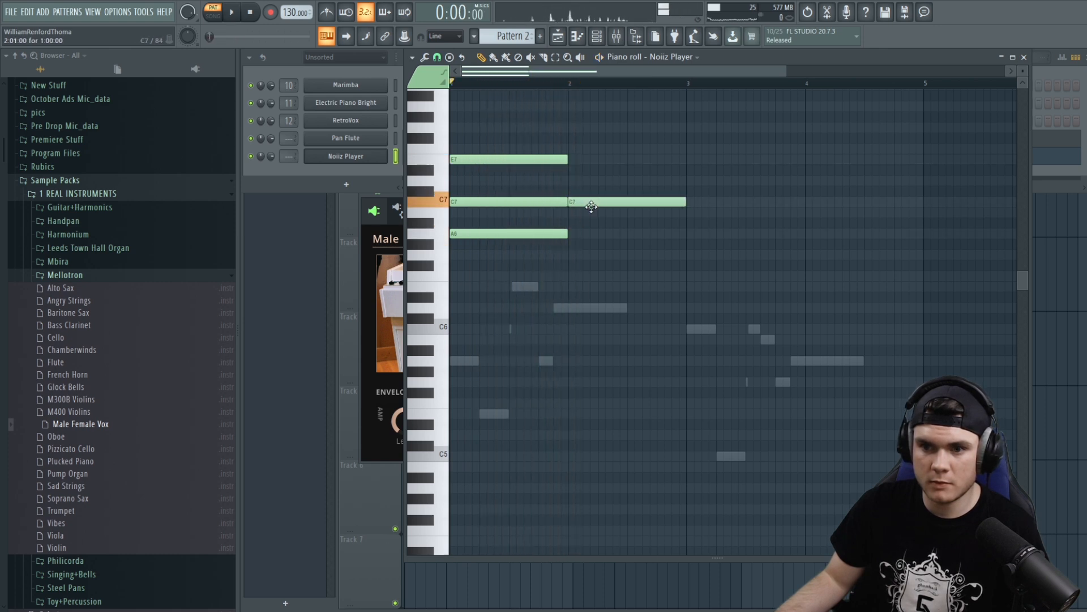
pyautogui.moveTo(591, 205); pyautogui.dragTo(591, 216)
pyautogui.press('space')
pyautogui.click(577, 233)
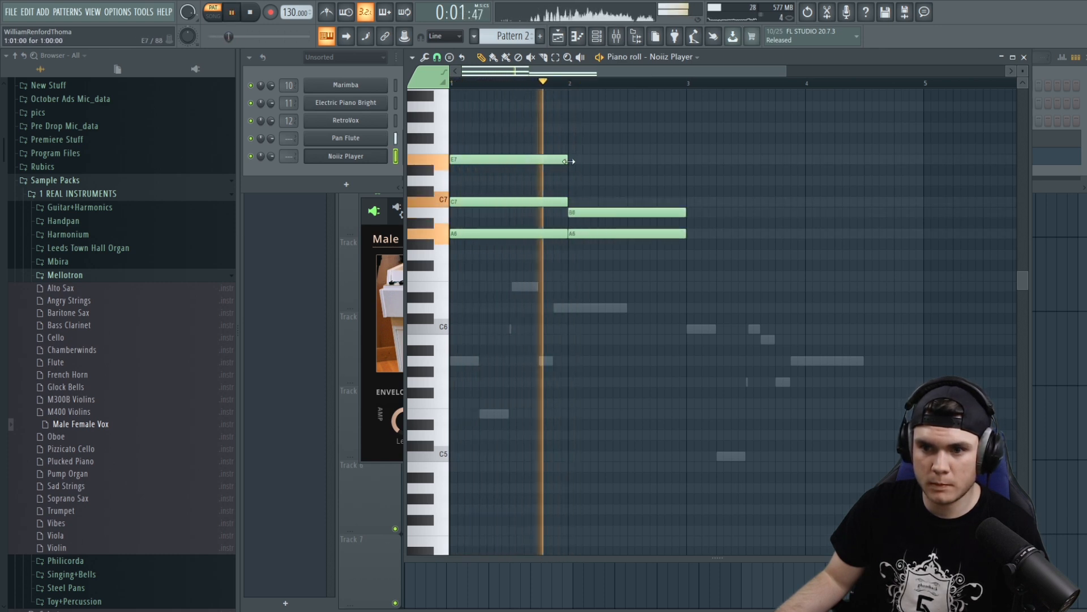
pyautogui.click(589, 163)
pyautogui.moveTo(589, 163); pyautogui.dragTo(589, 183)
pyautogui.press('space')
pyautogui.moveTo(588, 235)
pyautogui.mouseDown()
pyautogui.moveTo(588, 261)
pyautogui.moveTo(588, 249)
pyautogui.mouseUp()
pyautogui.press('space')
pyautogui.click(736, 191)
pyautogui.rightClick(764, 192)
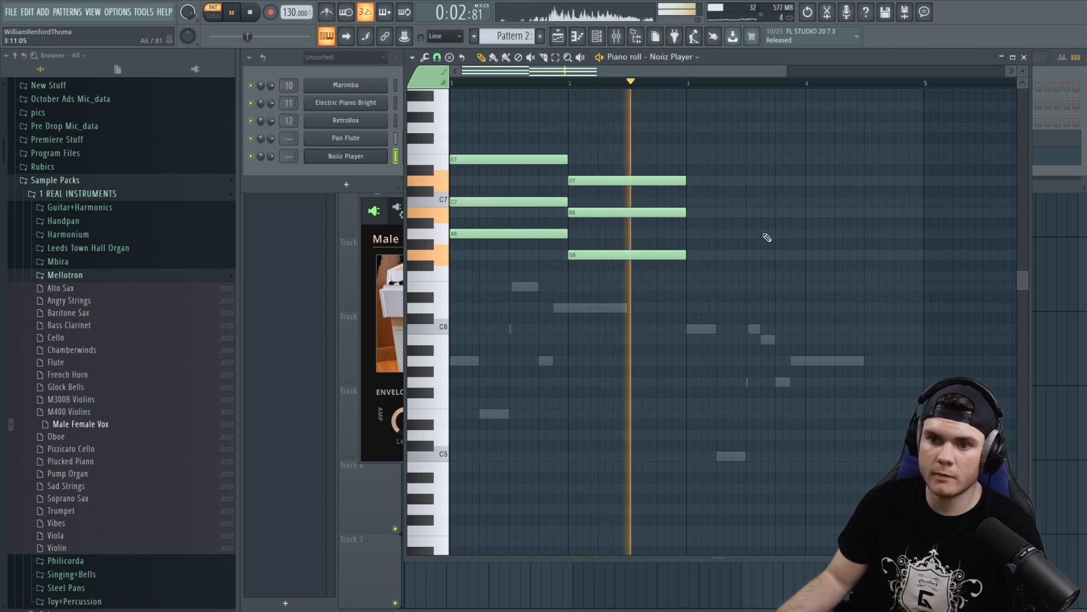
# Add a one-bar chord of A6, C7 and E6 in bar 3 and audition the progression.
pyautogui.press('space')
pyautogui.click(690, 234)
pyautogui.click(698, 202)
pyautogui.moveTo(710, 204); pyautogui.dragTo(704, 158)
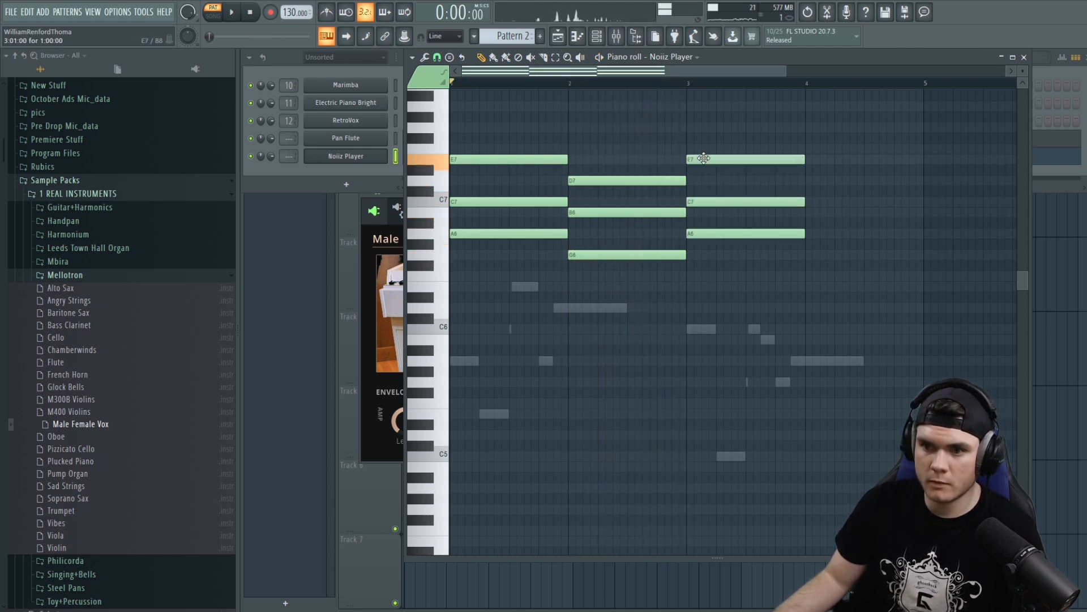
pyautogui.hotkey('ctrl', 'Down')
pyautogui.press('space')
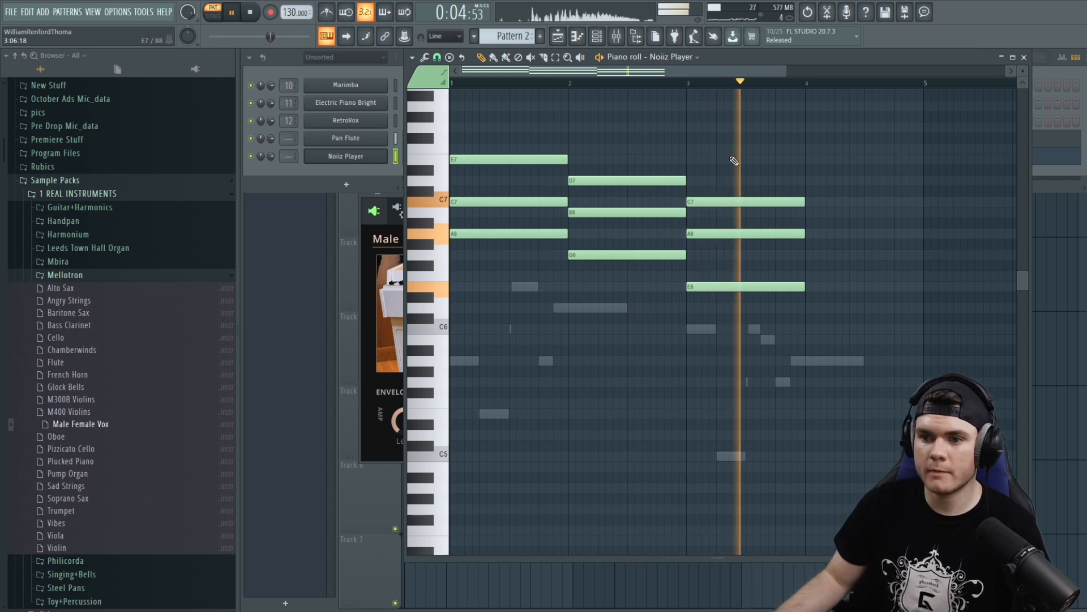
pyautogui.press('space')
# Add a one-bar chord of D6, G6 and B6 in bar 4 and play the progression.
pyautogui.click(812, 213)
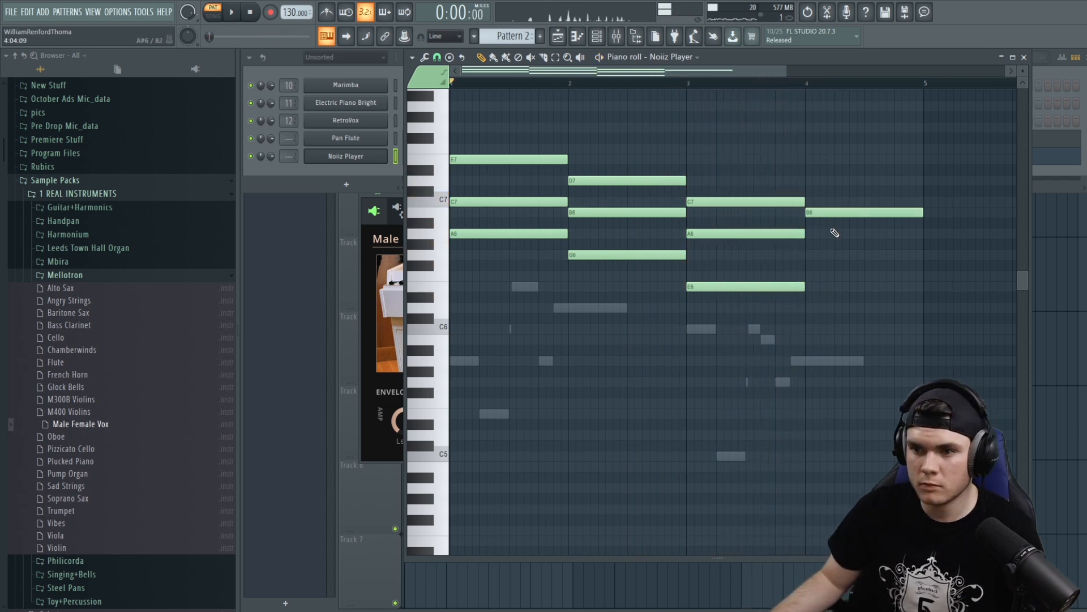
pyautogui.moveTo(805, 259); pyautogui.dragTo(824, 248)
pyautogui.moveTo(819, 295); pyautogui.dragTo(825, 309)
pyautogui.press('space')
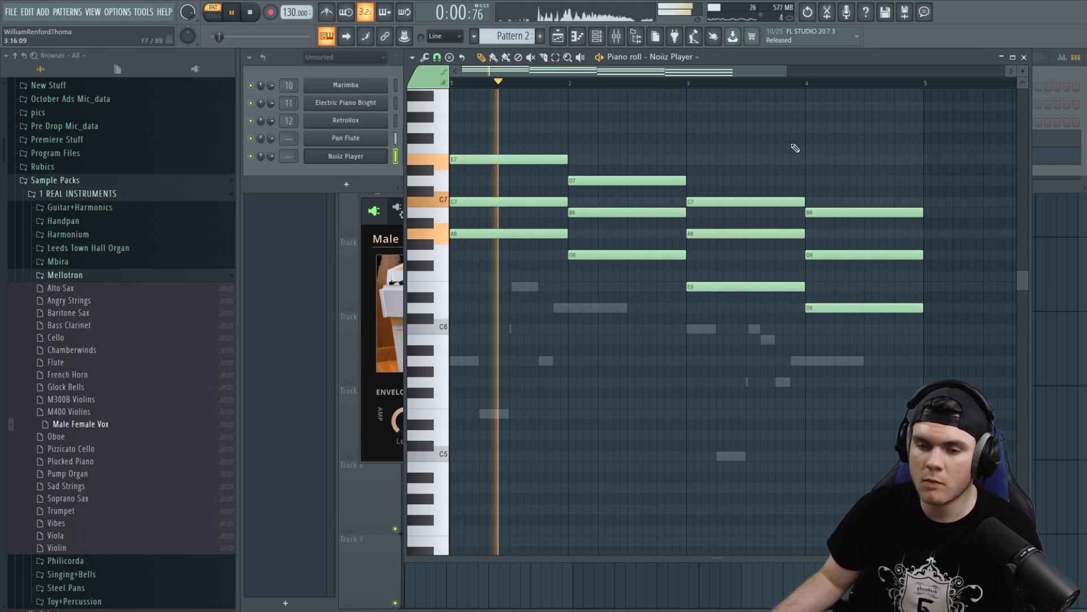
# Swap the chords of bars 3 and 4, play the progression and clear the note selection.
pyautogui.moveTo(714, 311); pyautogui.dragTo(953, 208)
pyautogui.moveTo(952, 343); pyautogui.dragTo(876, 123)
pyautogui.press('space')
pyautogui.press('space')
pyautogui.moveTo(872, 211); pyautogui.dragTo(753, 216)
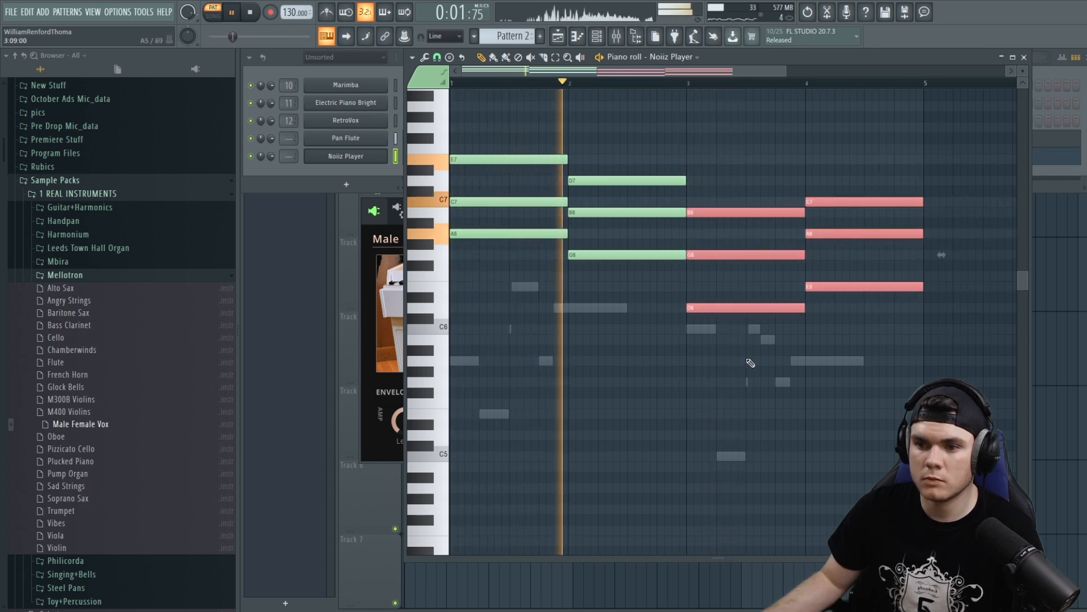
pyautogui.keyDown('ctrl'); pyautogui.click(752, 365); pyautogui.keyUp('ctrl')
# Switch the piano roll to Pan Flute, lower the first note of bar 3 to B5 and audition the melody.
pyautogui.doubleClick(700, 330)
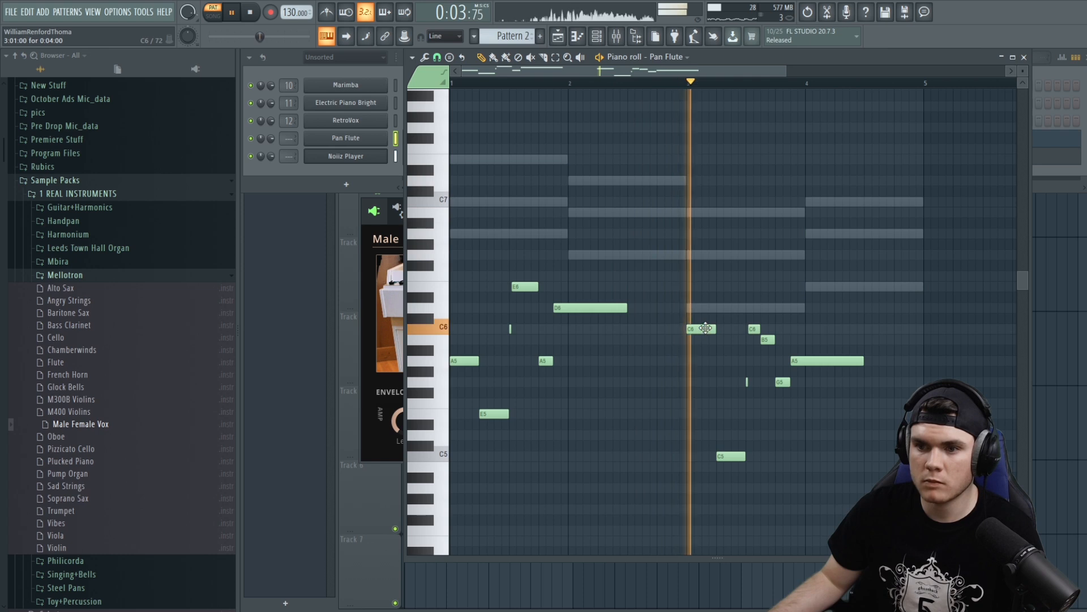
pyautogui.press('space')
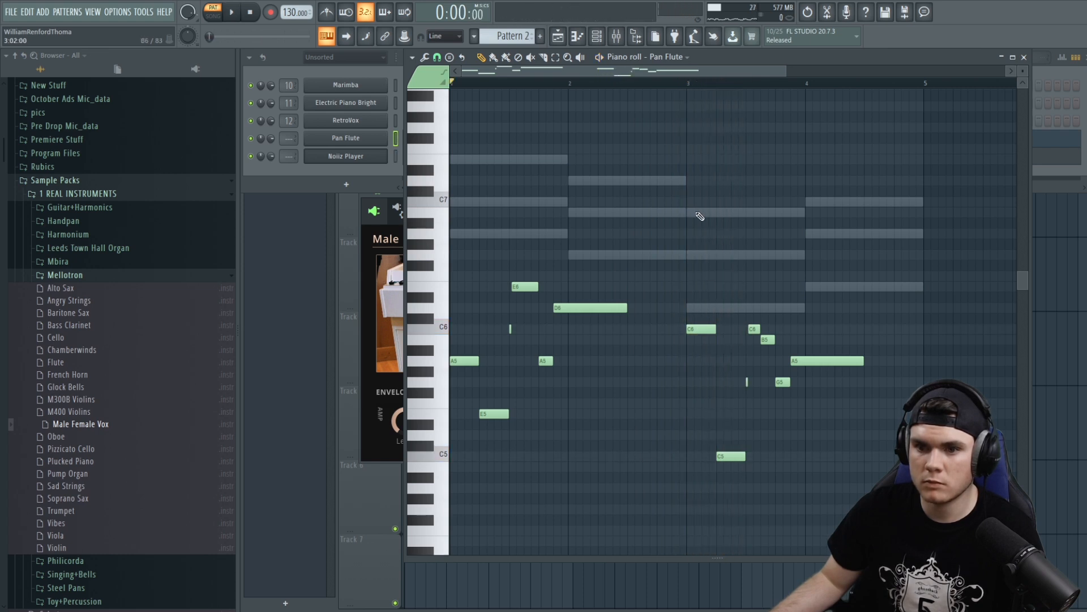
pyautogui.press('space')
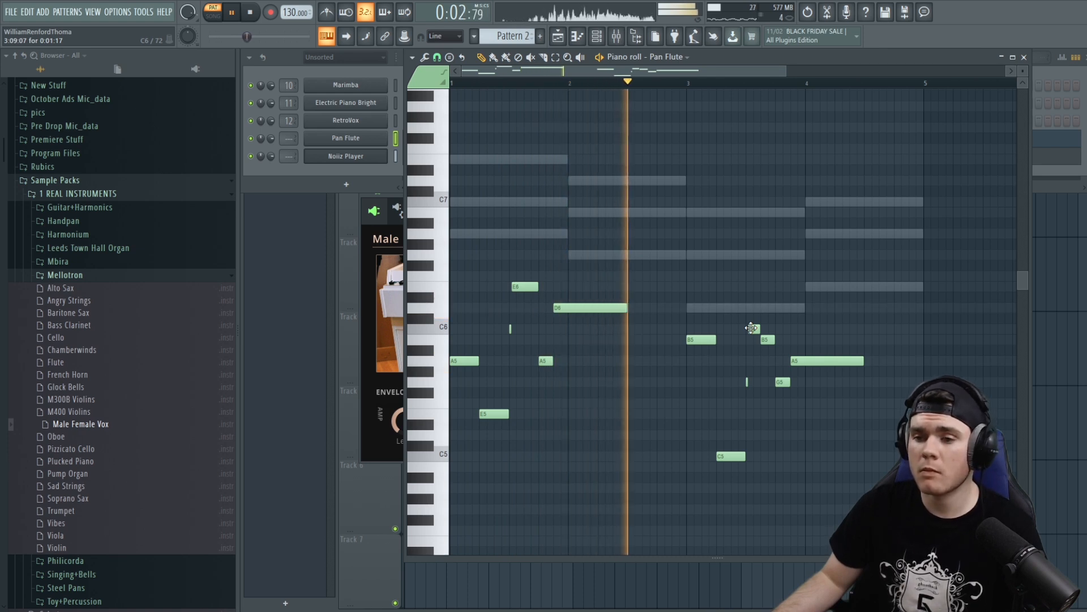
pyautogui.press('space')
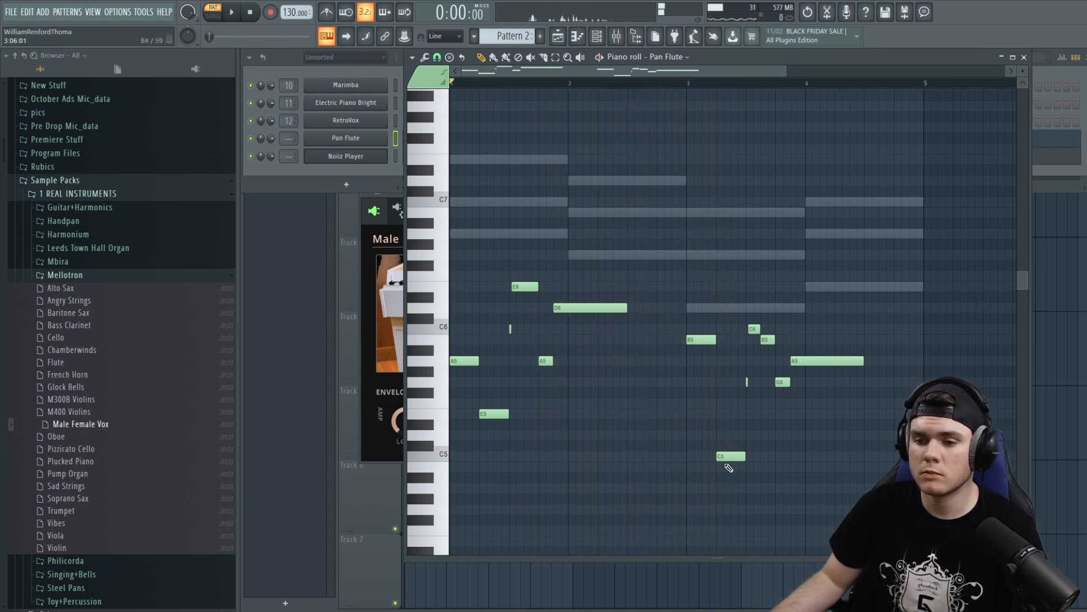
# Move the Pan Flute's C5 note in bar 3 to D5, audition the phrase from bar 3 and close the piano roll.
pyautogui.press('space')
pyautogui.click(693, 85)
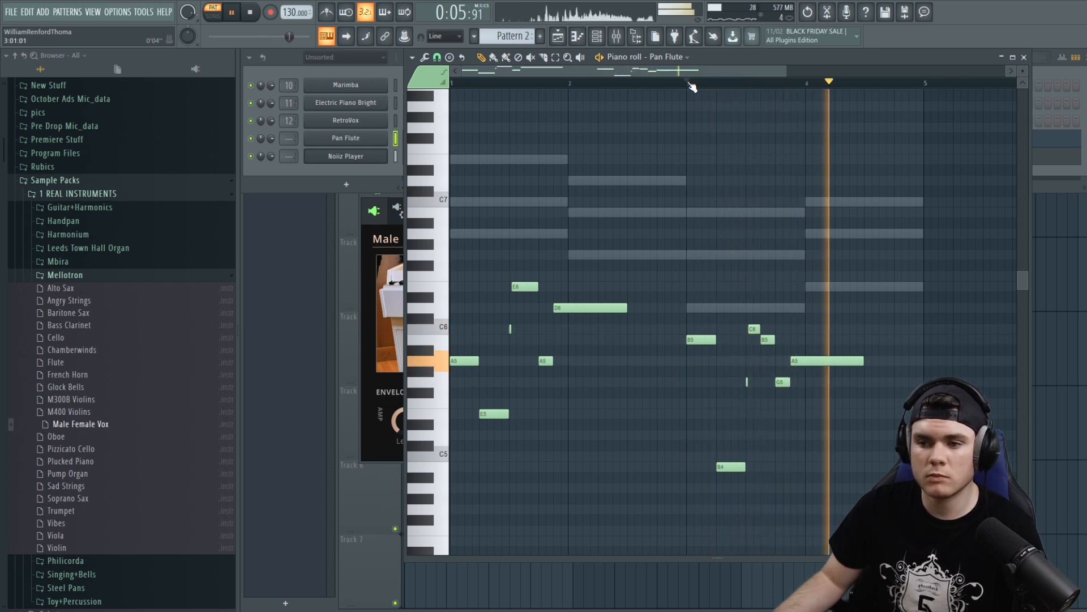
pyautogui.press('space')
pyautogui.click(690, 85)
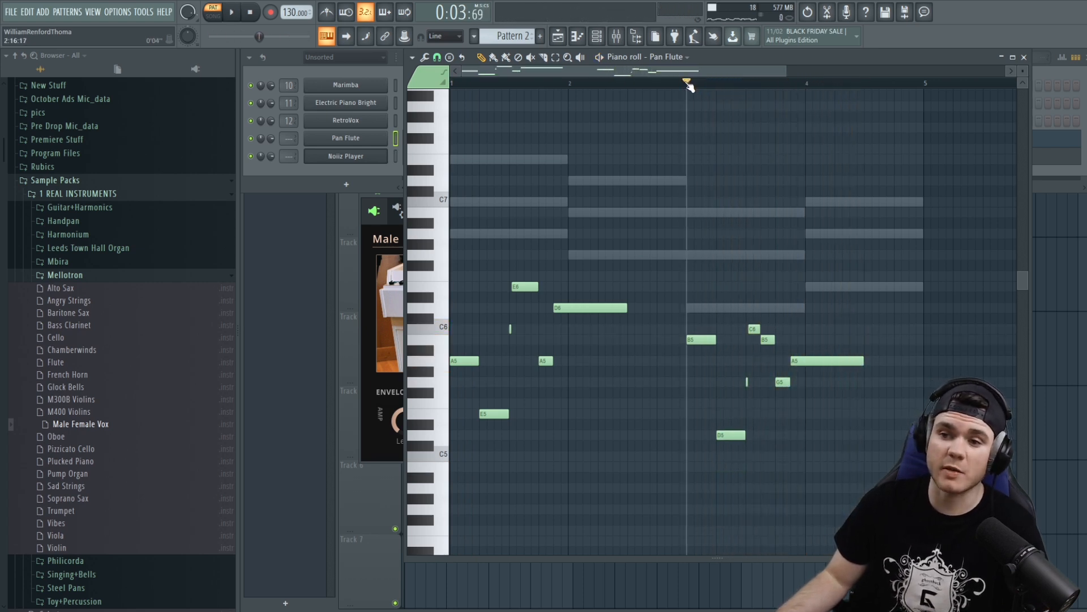
pyautogui.click(1026, 58)
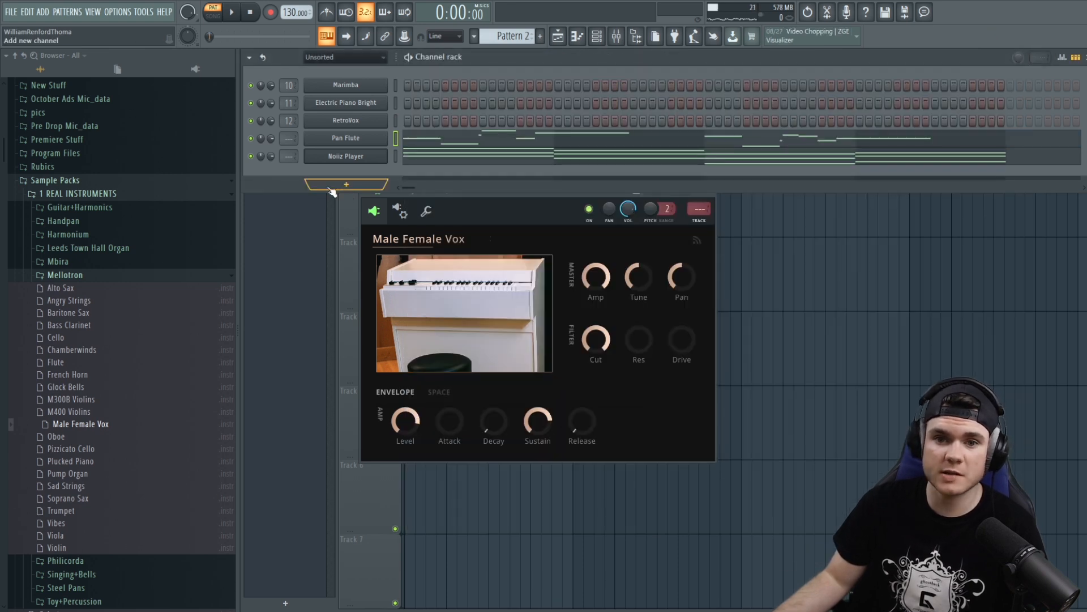
# Raise the Noiiz Player channel's volume during playback and review its chords in the piano roll.
pyautogui.press('space')
pyautogui.moveTo(270, 156); pyautogui.dragTo(270, 124)
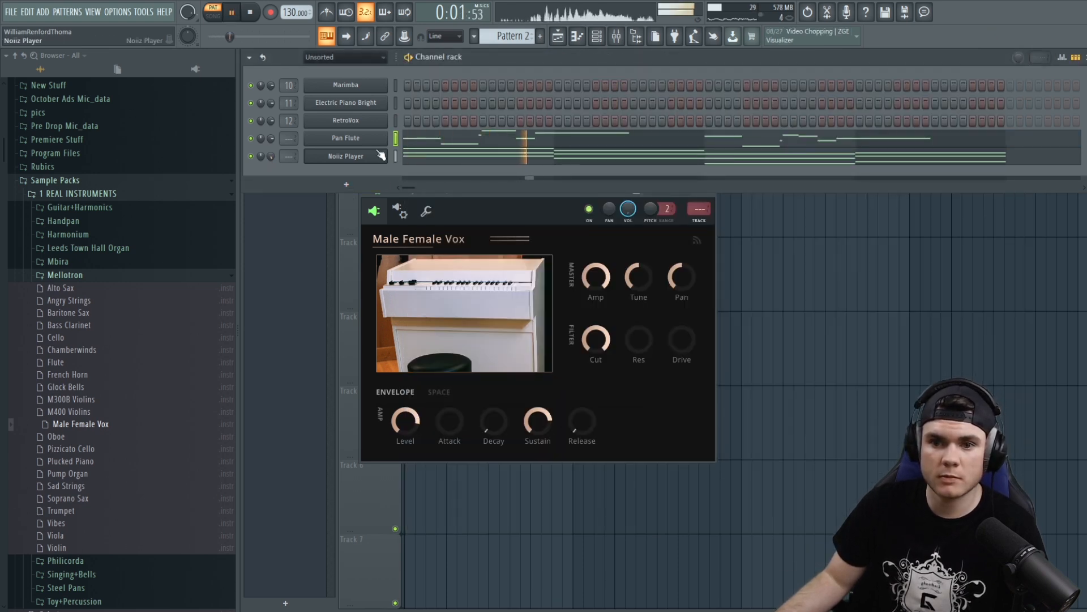
pyautogui.click(419, 154)
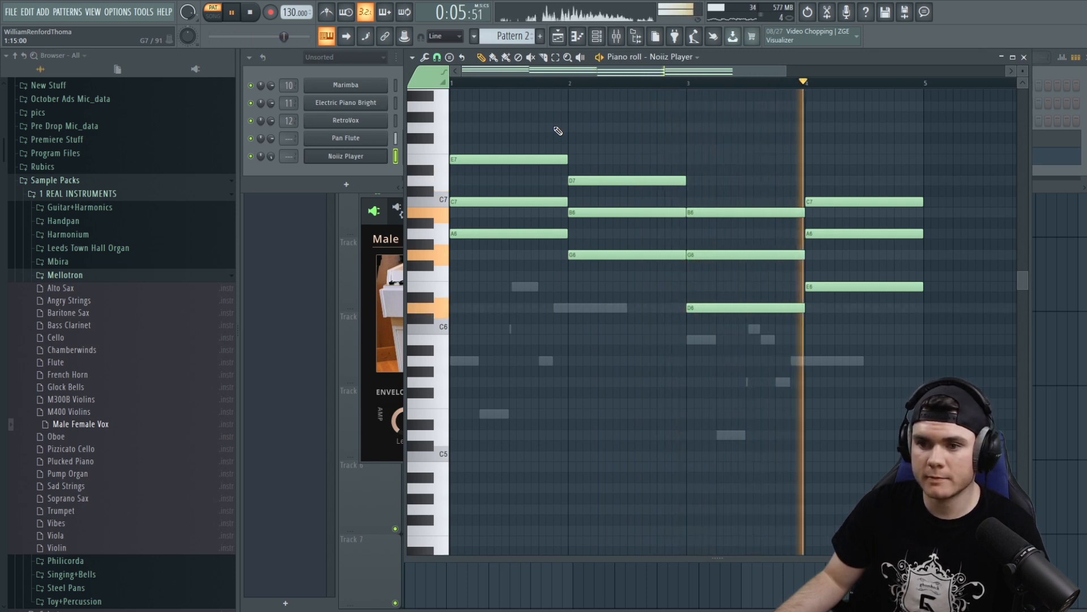
pyautogui.press('space')
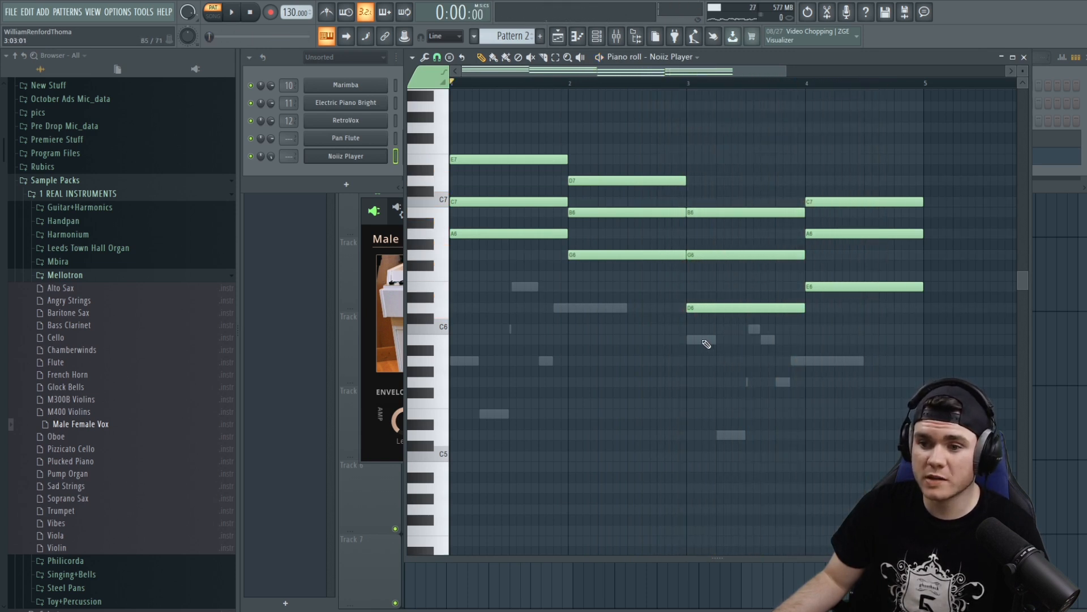
pyautogui.scroll(2, 595, 90)
pyautogui.press('space')
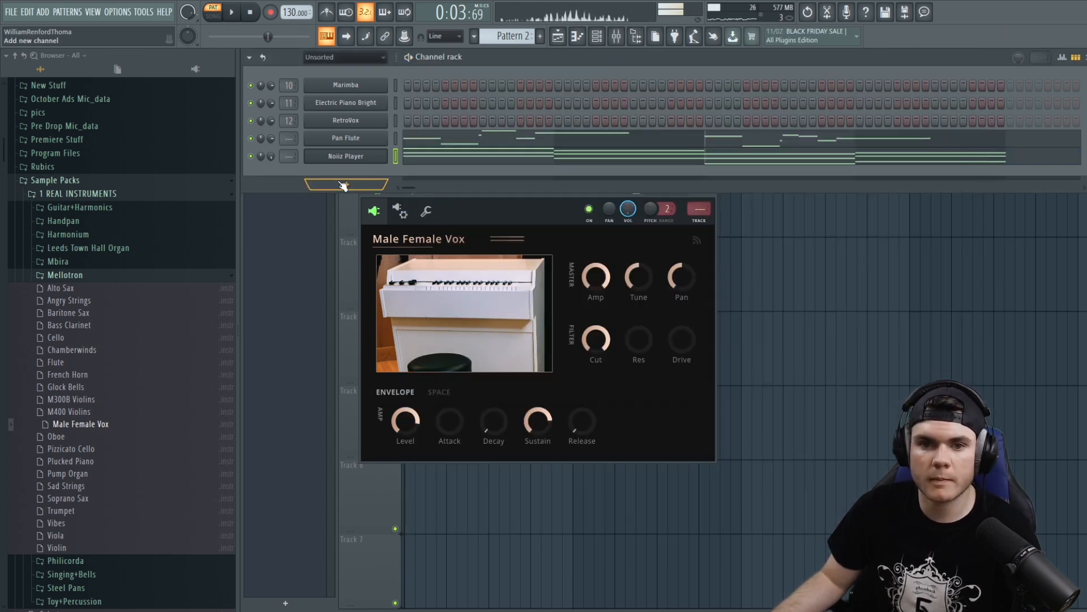
# Route Pan Flute to mixer track 20 and Noiiz Player to track 21, and select Insert 20 in the mixer.
pyautogui.moveTo(289, 138); pyautogui.dragTo(288, 95)
pyautogui.moveTo(290, 153); pyautogui.dragTo(290, 106)
pyautogui.click(506, 356)
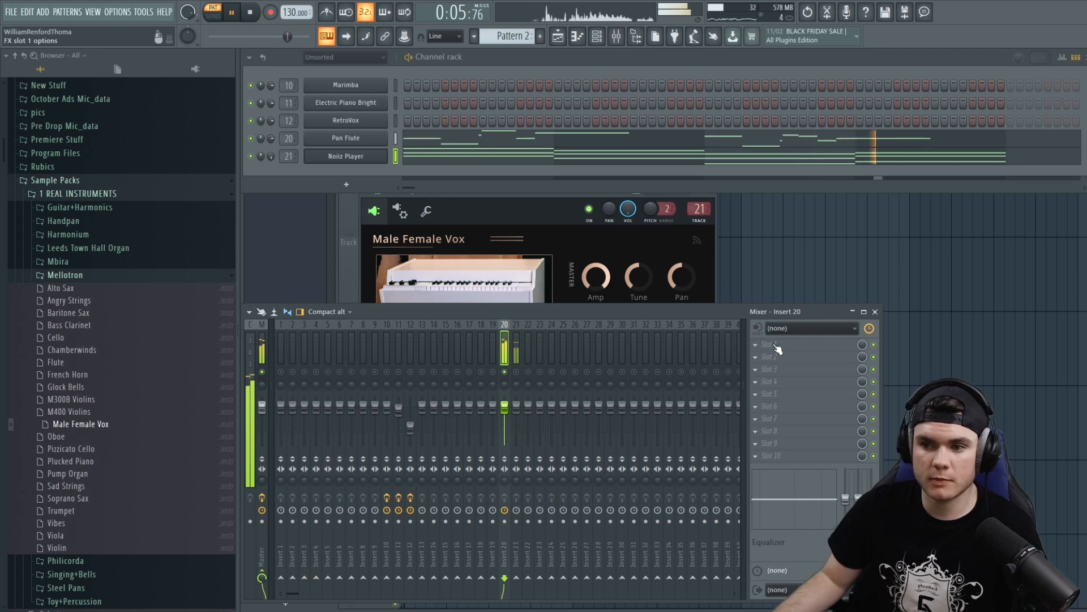
# Add Fruity Reeverb 2 to the first effect slot of Insert 20, adjust its low cut and wet level during playback and close it.
pyautogui.click(777, 346)
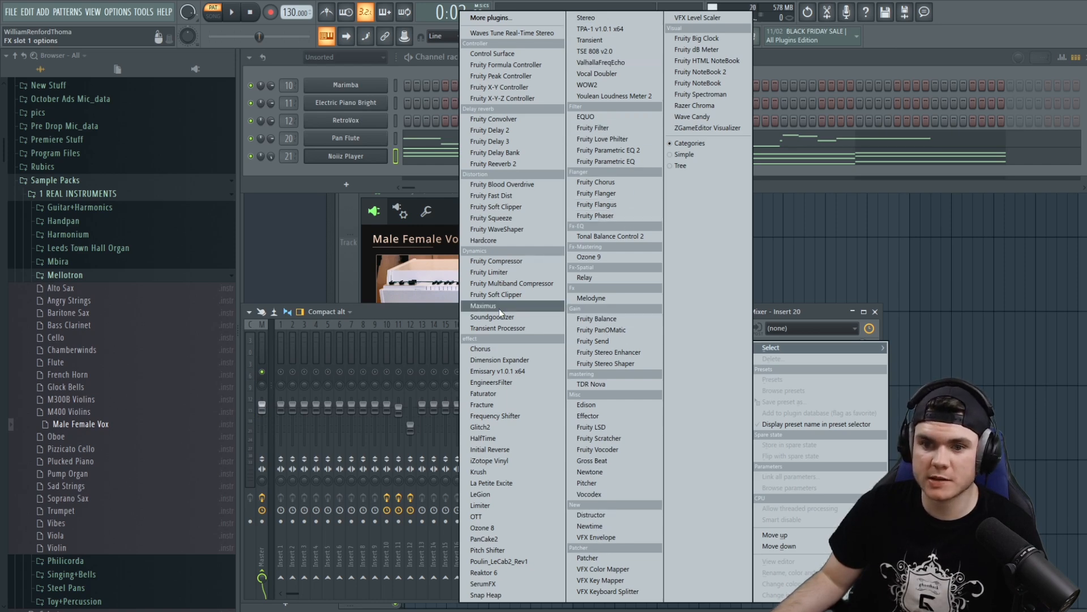
pyautogui.click(491, 164)
pyautogui.moveTo(411, 138); pyautogui.dragTo(489, 194)
pyautogui.press('space')
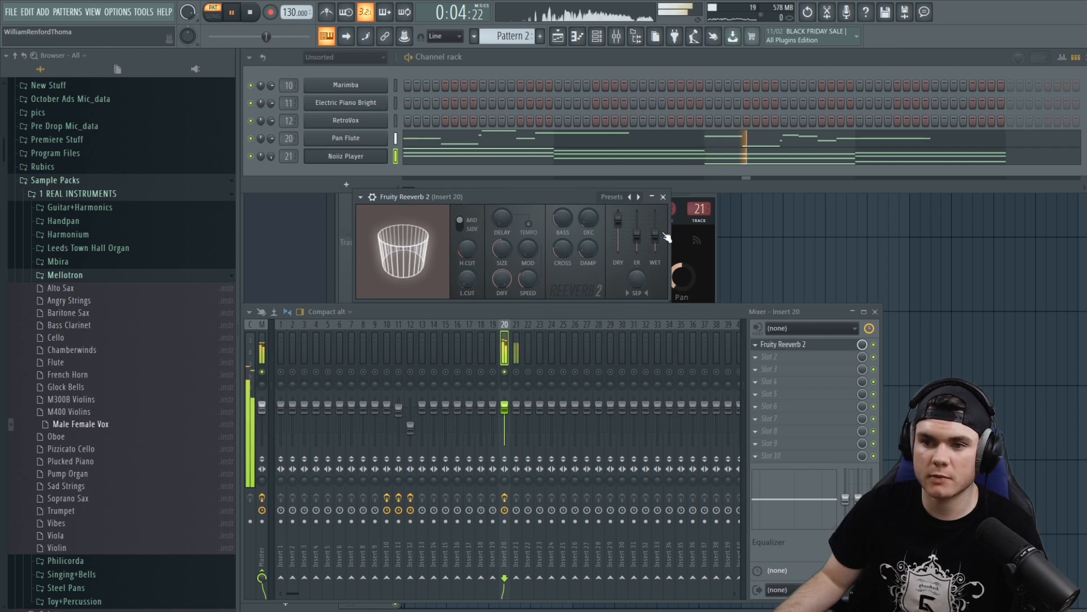
pyautogui.moveTo(467, 280); pyautogui.dragTo(468, 252)
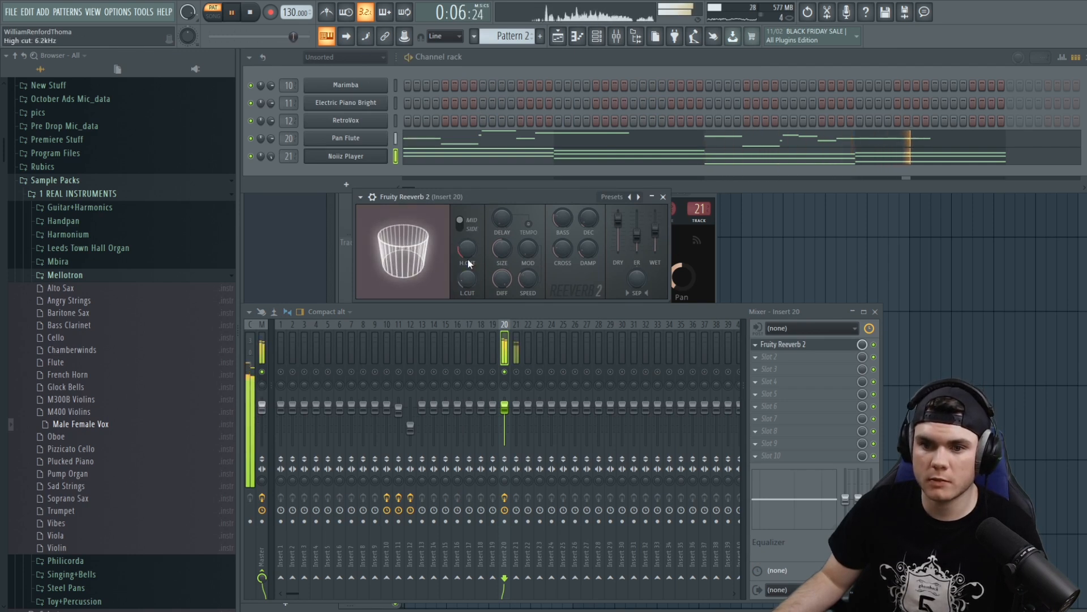
pyautogui.moveTo(655, 231); pyautogui.dragTo(655, 229)
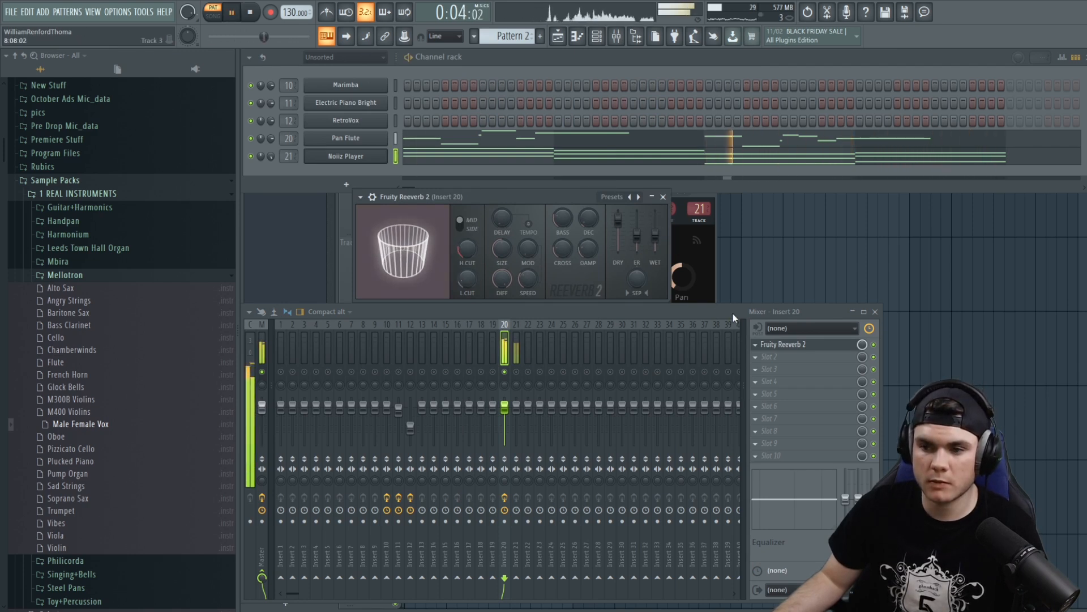
pyautogui.click(783, 346)
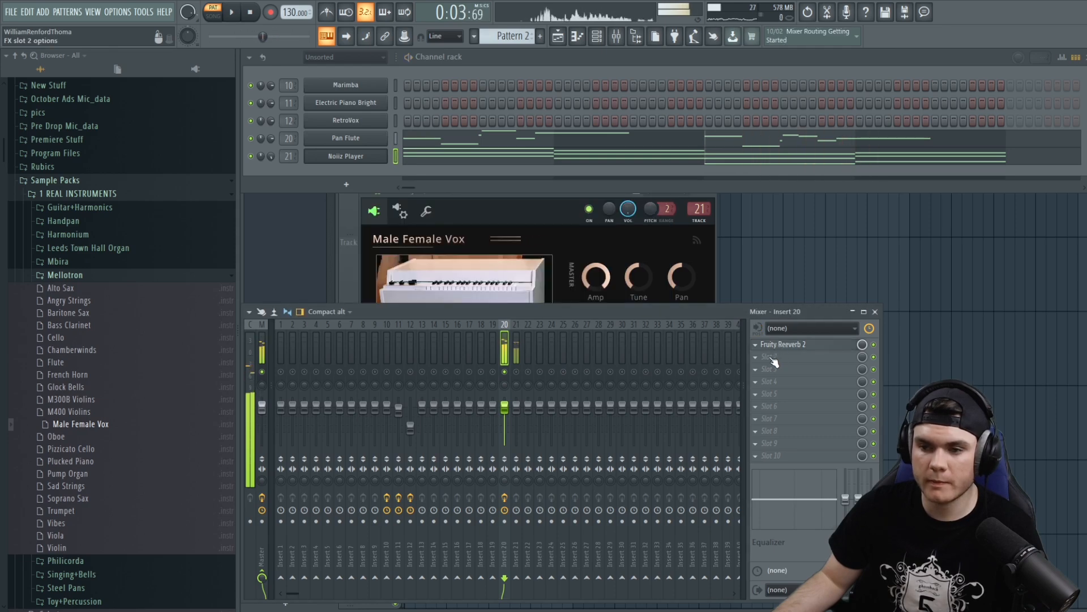
# Add Fruity Chorus to the second effect slot of Insert 20 and set its mix level to about 70% during playback.
pyautogui.click(773, 361)
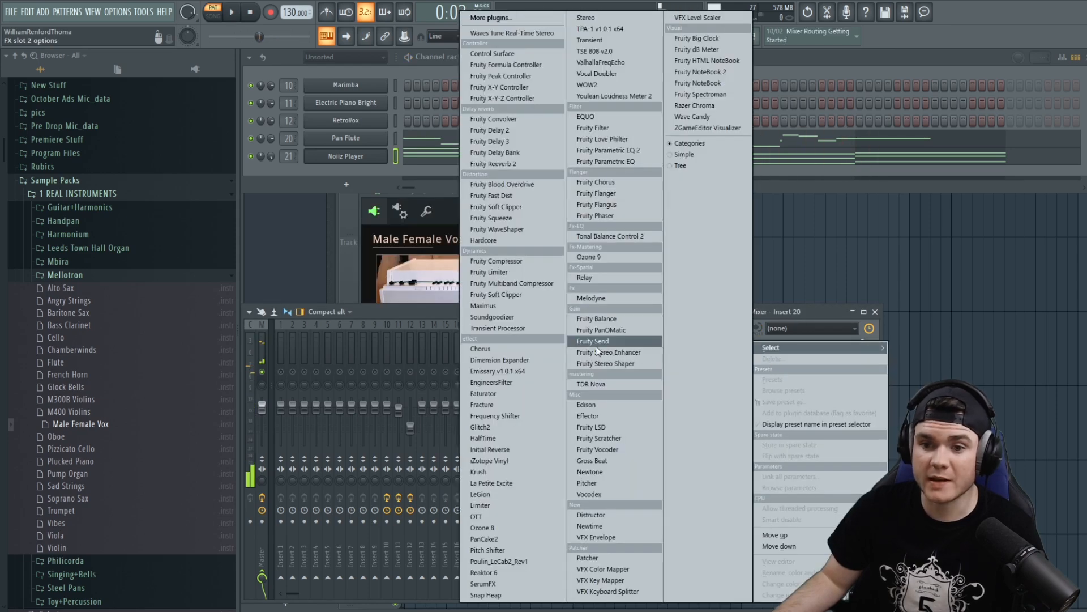
pyautogui.click(602, 180)
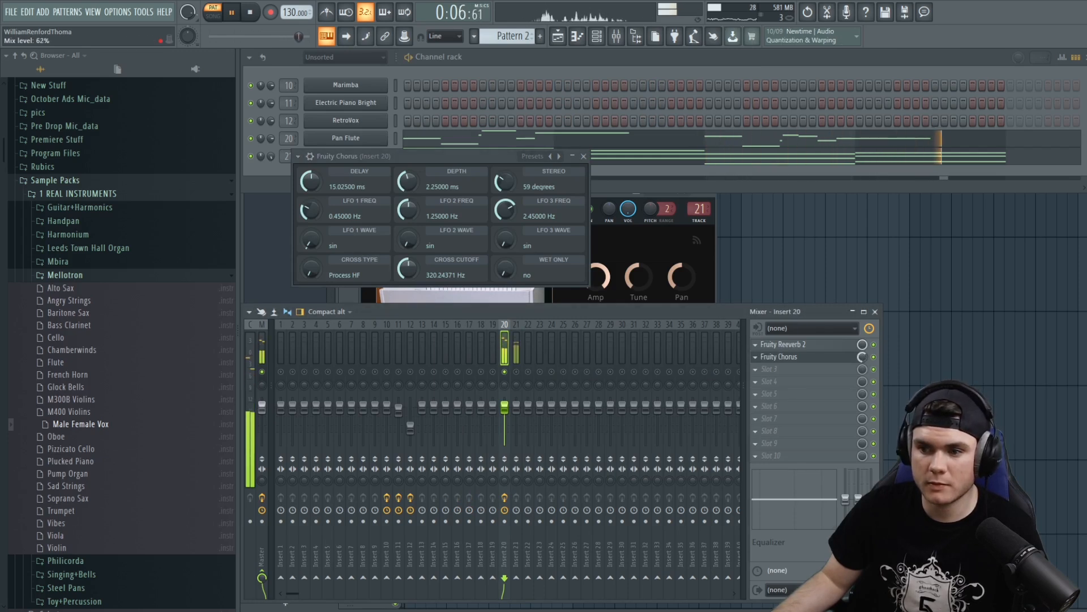
pyautogui.press('space')
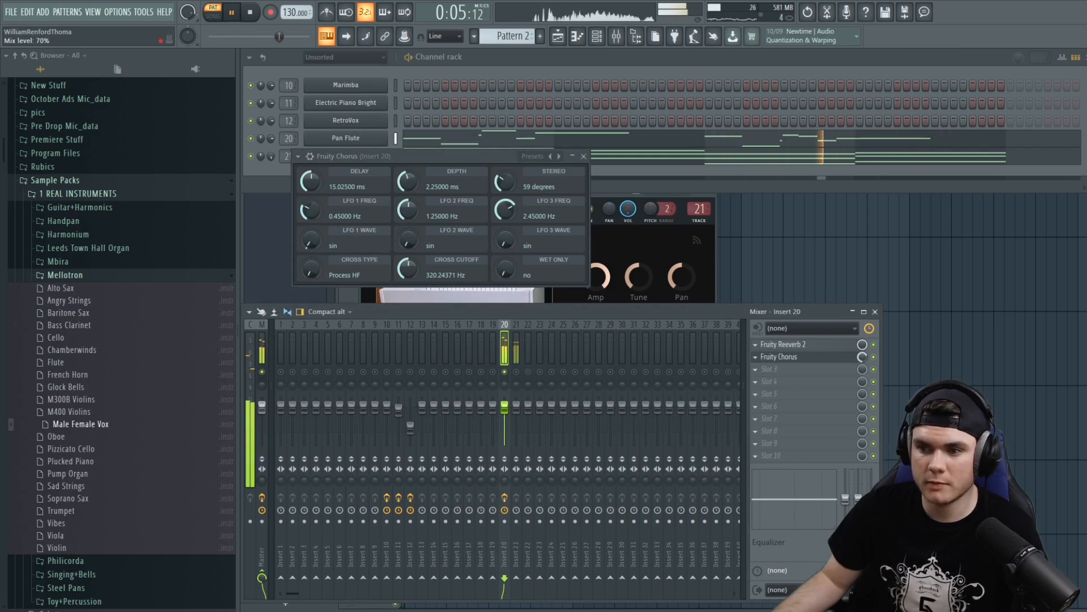
# Add Fruity Parametric EQ 2 to the third effect slot of Insert 20, cutting the lows and dipping 3.6 dB around 2977 Hz.
pyautogui.press('space')
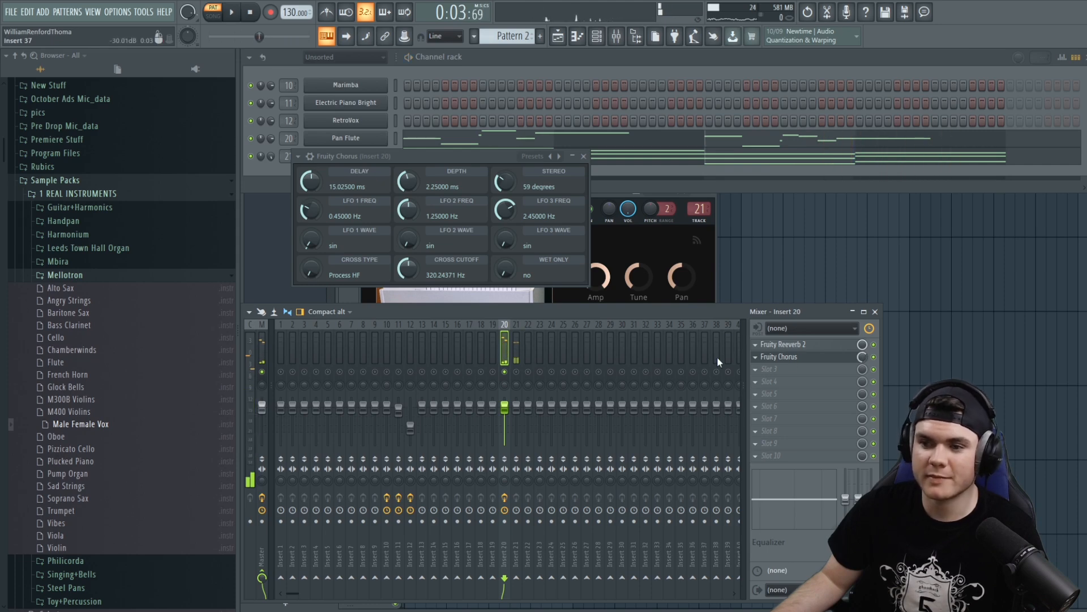
pyautogui.click(779, 357)
pyautogui.click(756, 369)
pyautogui.click(635, 150)
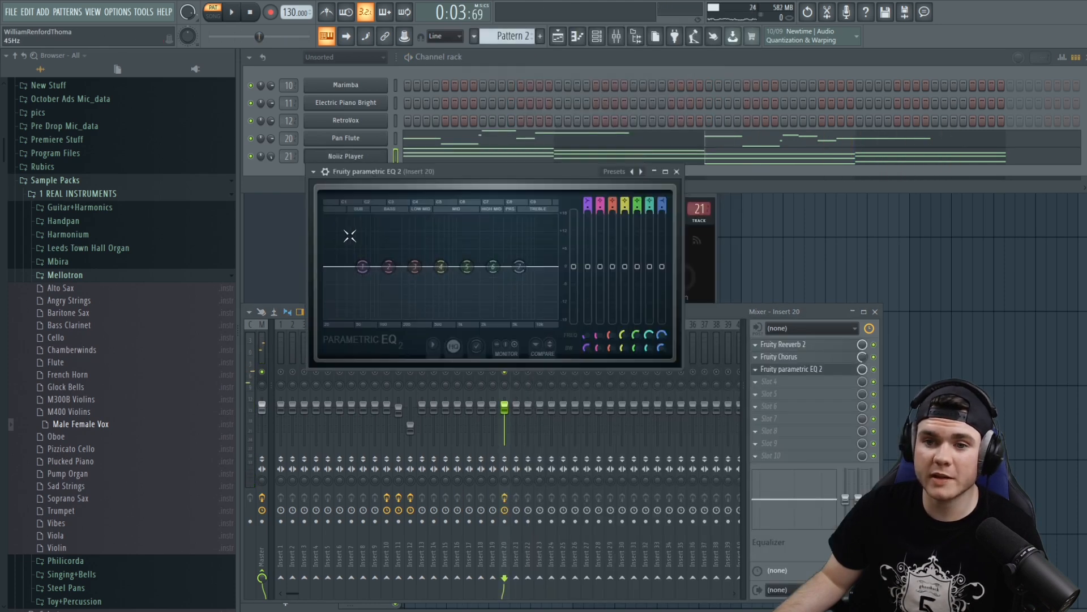
pyautogui.press('space')
pyautogui.moveTo(363, 266); pyautogui.dragTo(396, 325)
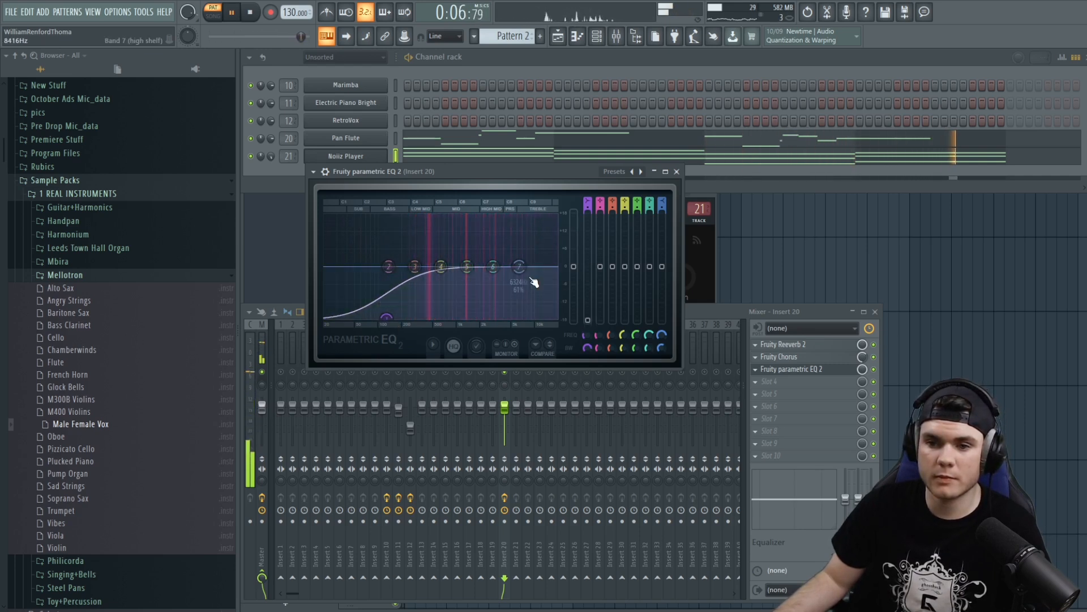
pyautogui.press('space')
pyautogui.moveTo(492, 277)
pyautogui.mouseDown()
pyautogui.moveTo(495, 258)
pyautogui.moveTo(493, 277)
pyautogui.mouseUp()
pyautogui.press('space')
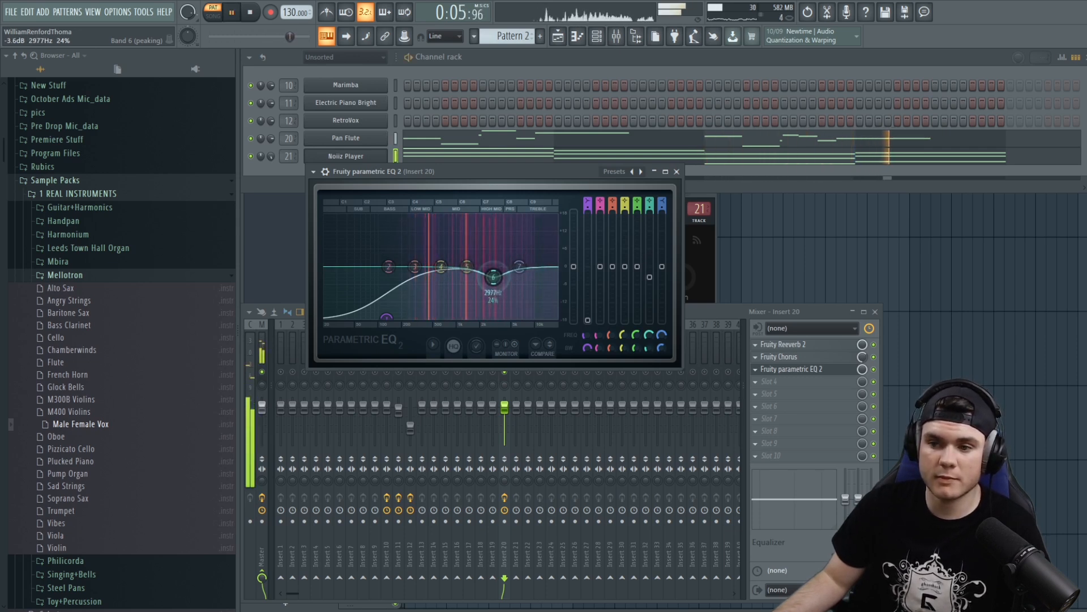
pyautogui.click(777, 370)
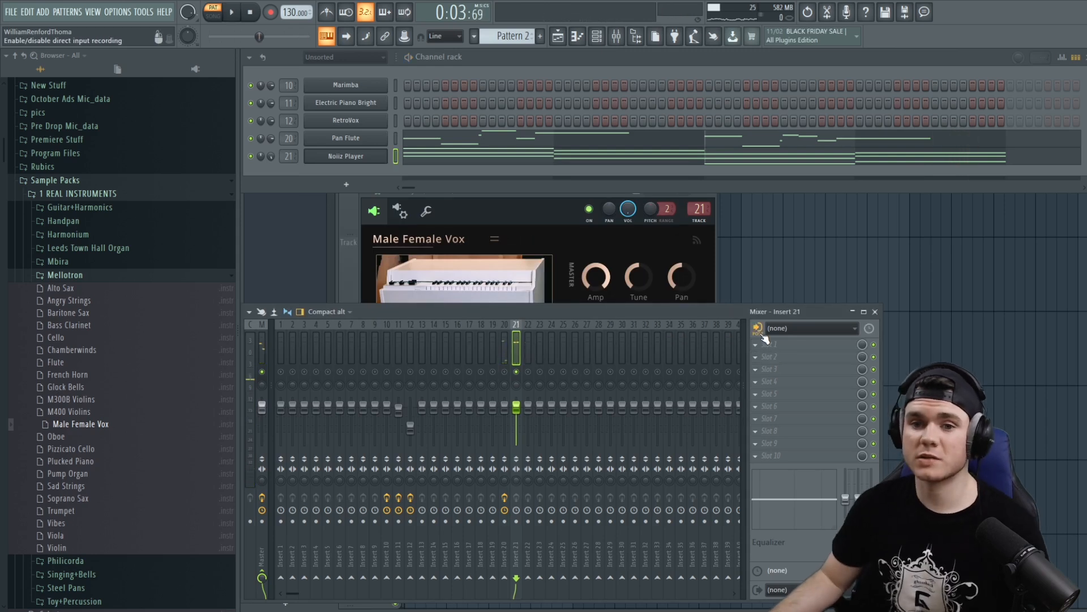
# Add Fruity Chorus to the first effect slot of Insert 21, play the pattern and close the effect window.
pyautogui.press('space')
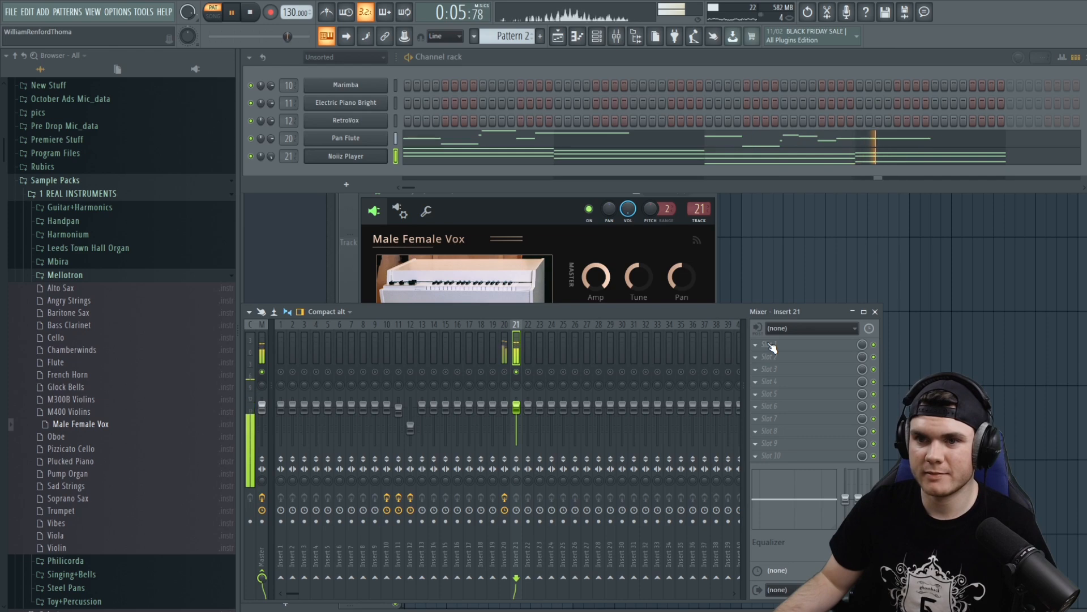
pyautogui.click(774, 347)
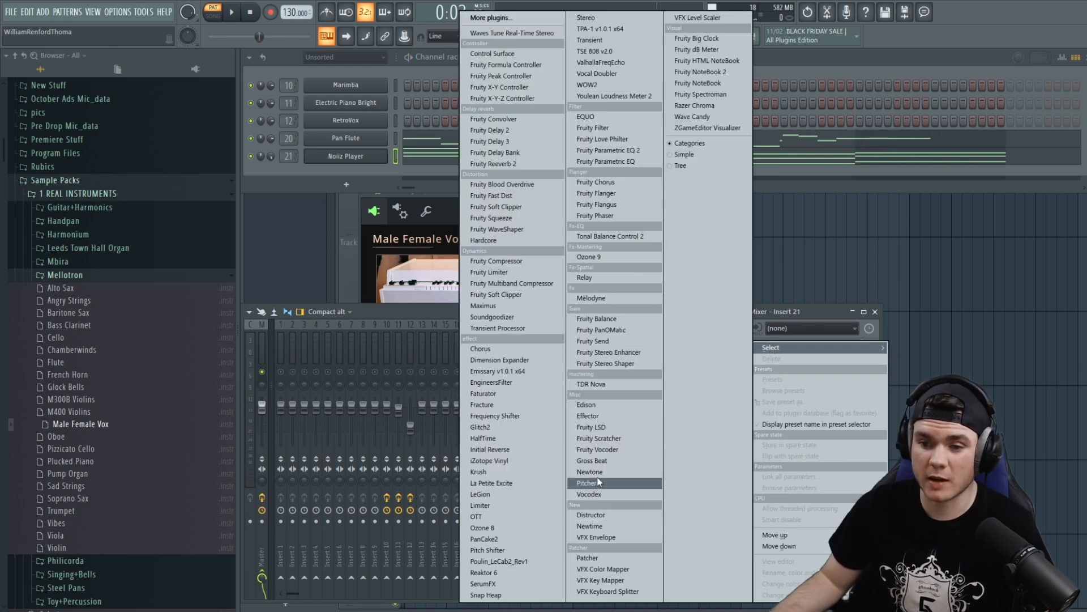
pyautogui.click(597, 182)
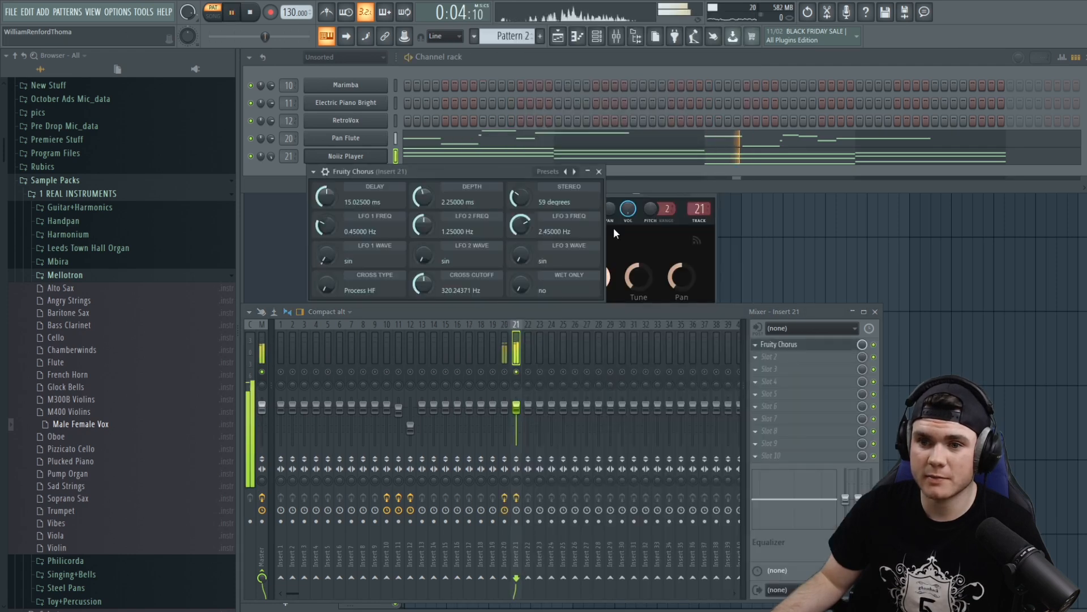
pyautogui.click(803, 344)
# Add HalfTime to the second effect slot of Insert 21 and set its mix to 50% during playback.
pyautogui.click(773, 357)
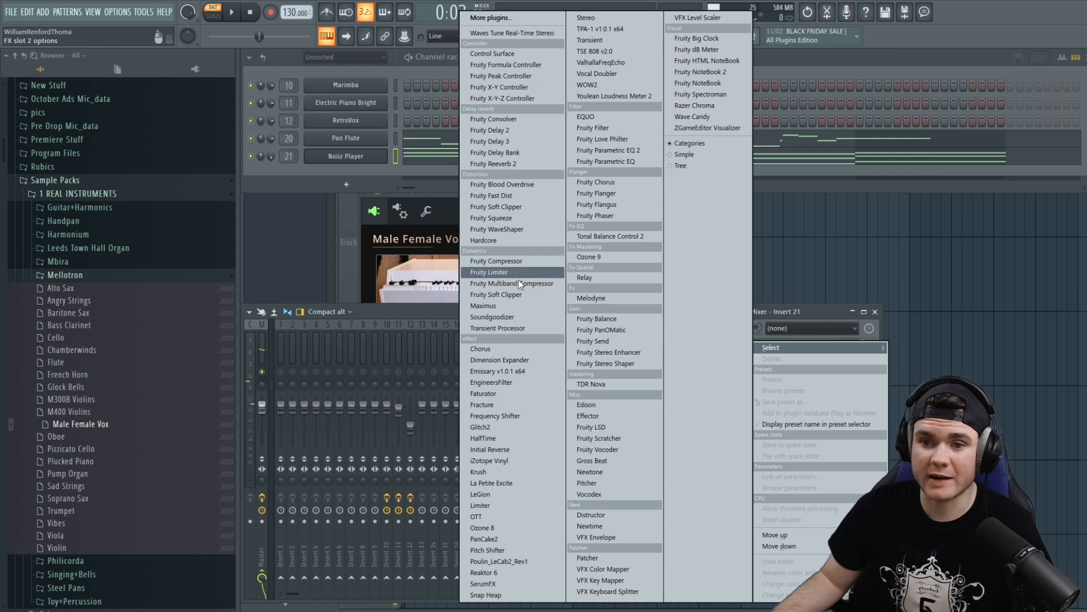
pyautogui.click(503, 436)
pyautogui.press('space')
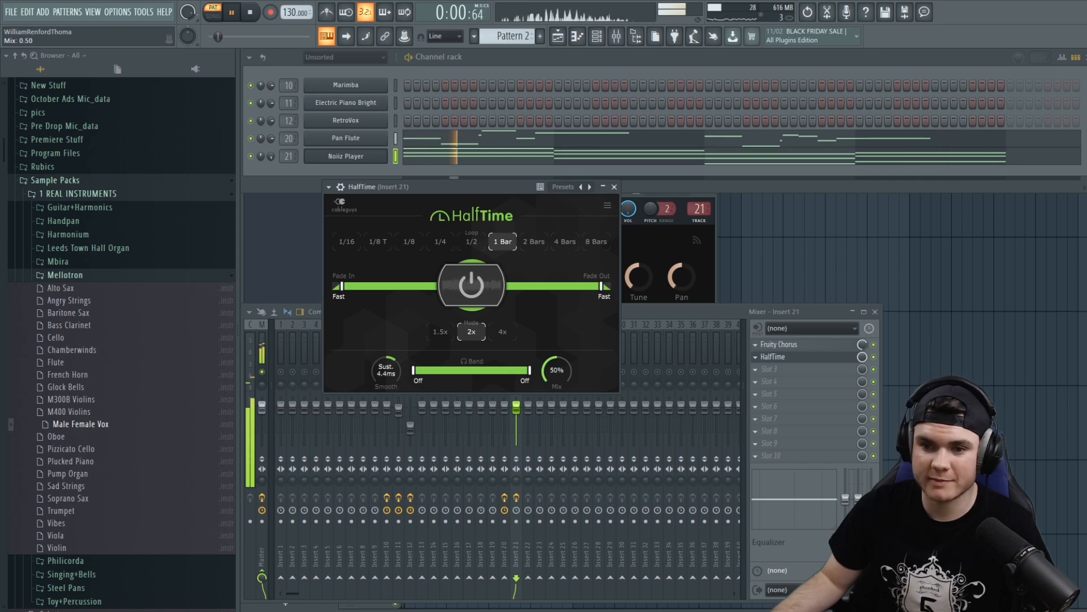
# Add Fruity Parametric EQ 2 to Insert 21's third slot, cutting the lows and narrowly cutting 8.6 dB at about 1198 Hz.
pyautogui.click(771, 369)
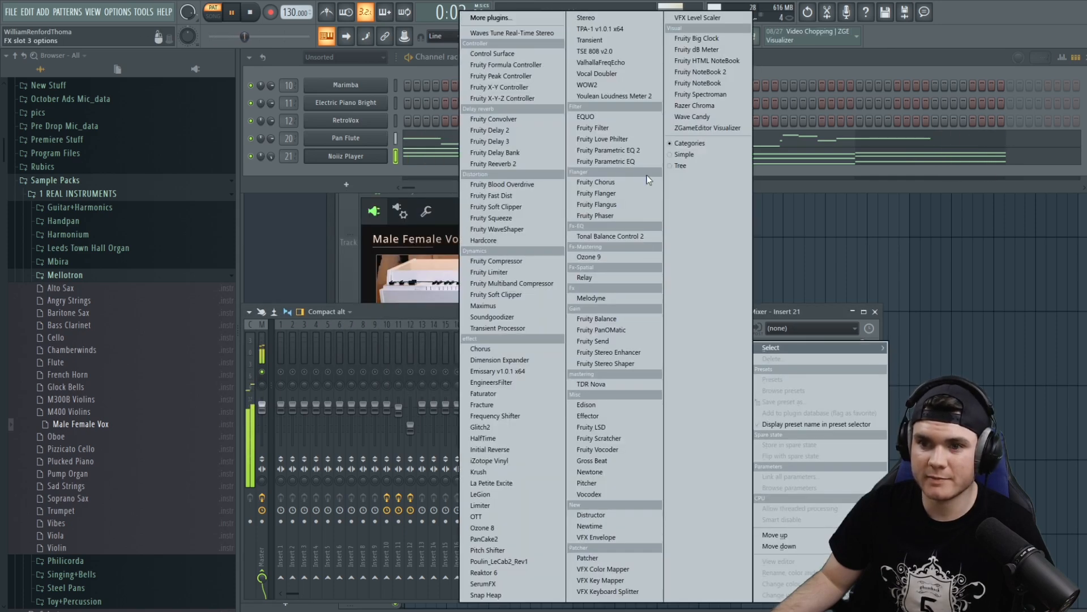
pyautogui.click(648, 153)
pyautogui.moveTo(393, 297); pyautogui.dragTo(438, 346)
pyautogui.moveTo(497, 296); pyautogui.dragTo(545, 295)
pyautogui.moveTo(471, 296); pyautogui.dragTo(493, 243)
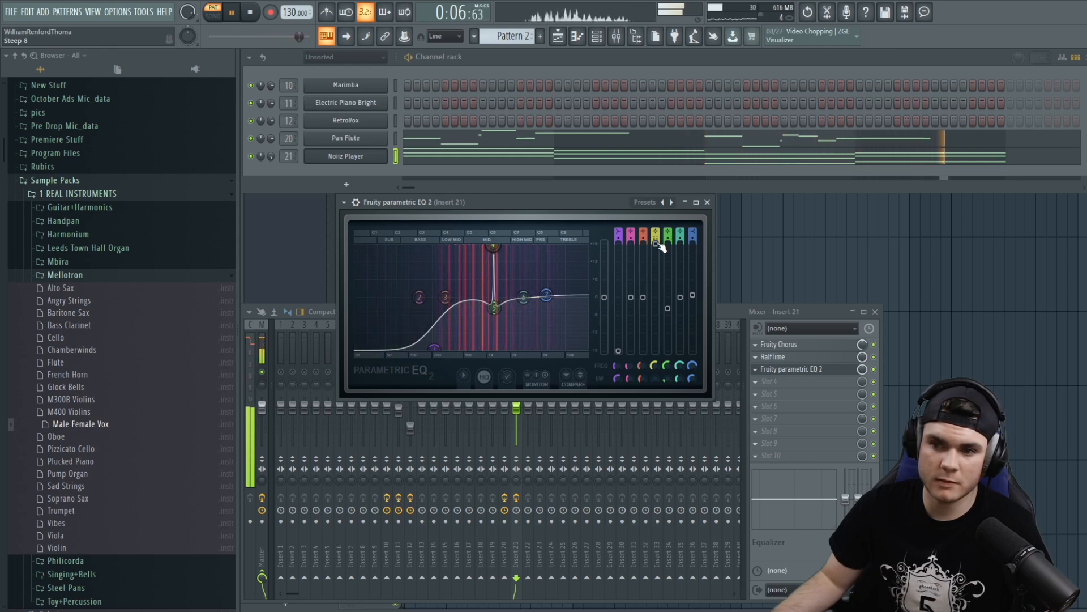
pyautogui.moveTo(494, 247); pyautogui.dragTo(494, 322)
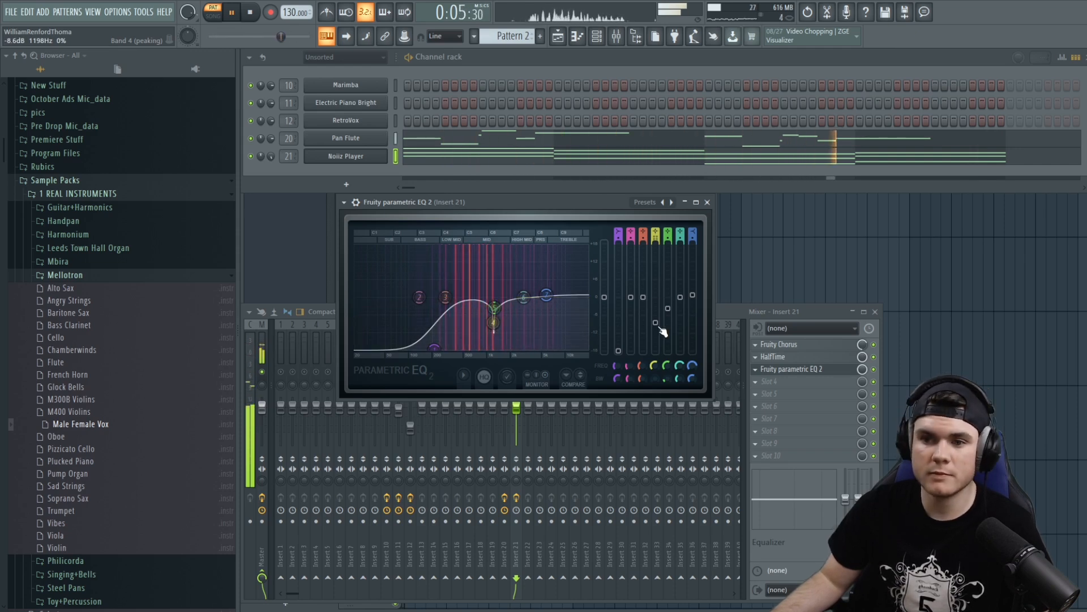
pyautogui.click(783, 369)
# Add the Stereo effect to the fourth effect slot of Insert 21 and set its width to about 128%.
pyautogui.click(771, 380)
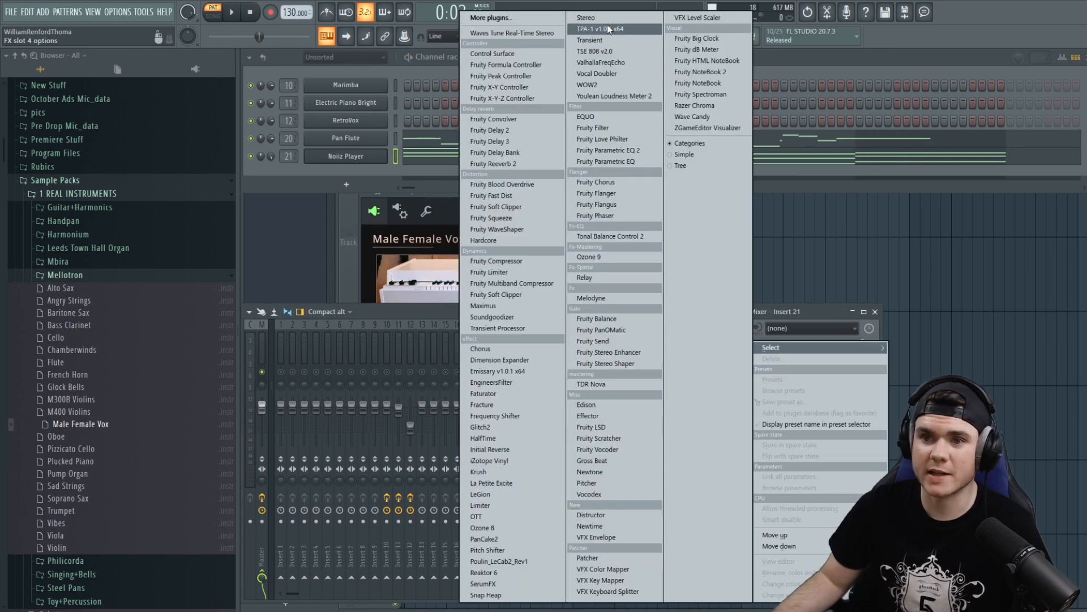
pyautogui.click(586, 17)
pyautogui.moveTo(424, 281); pyautogui.dragTo(424, 276)
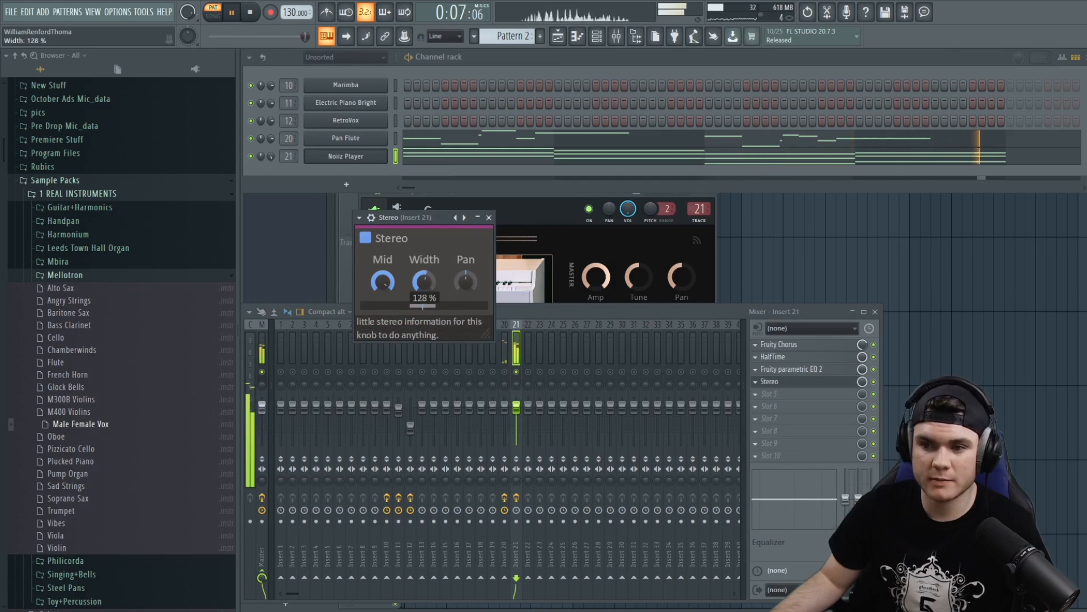
pyautogui.click(781, 382)
pyautogui.press('space')
# Add Fruity Reeverb 2 to the fifth effect slot of Insert 21, play the pattern and close both open effect windows.
pyautogui.click(756, 393)
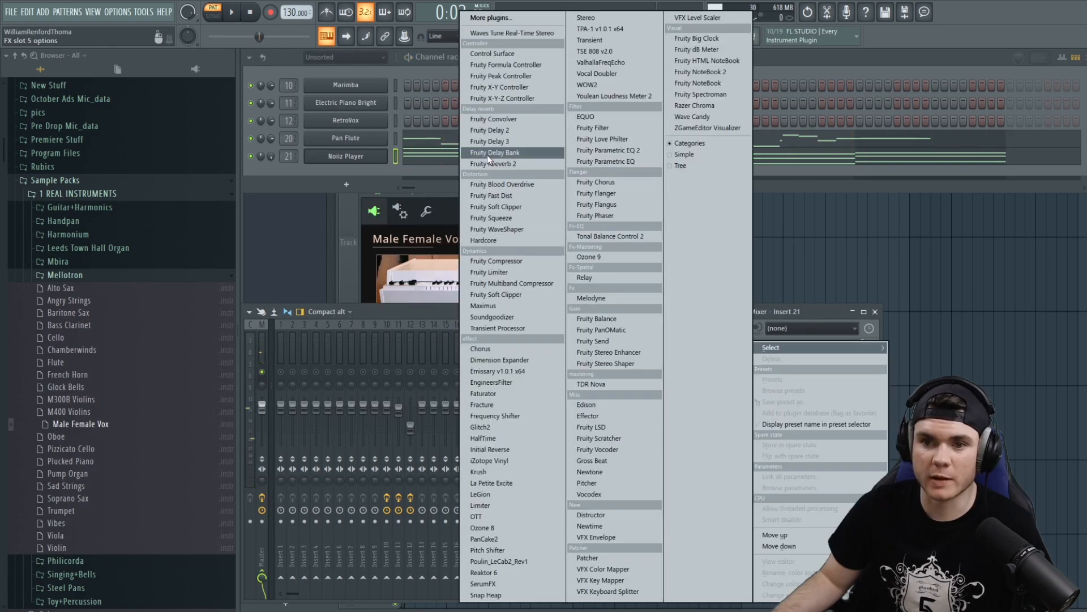
pyautogui.click(490, 164)
pyautogui.press('space')
pyautogui.click(778, 382)
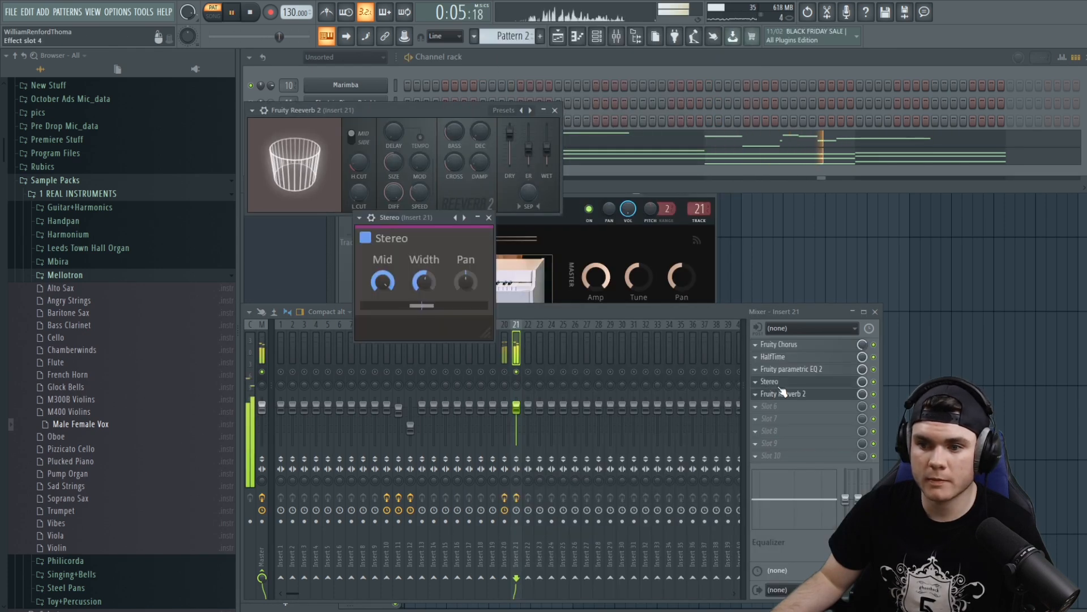
pyautogui.click(782, 382)
pyautogui.click(784, 392)
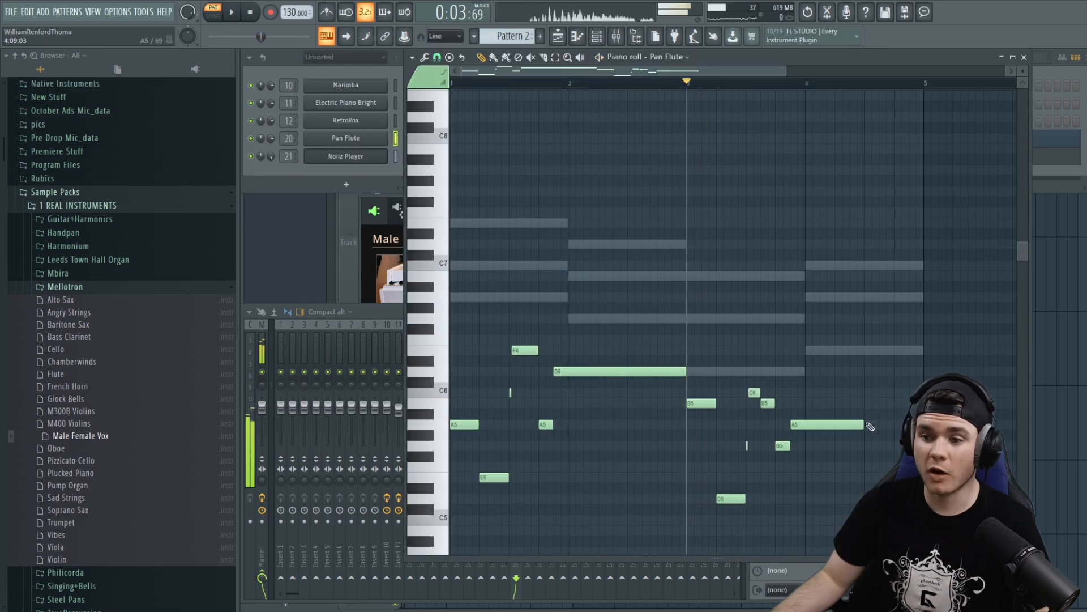
# Extend the final Pan Flute note to the end of bar 4 and set Insert 20's Fruity Chorus mix to about 64% during playback.
pyautogui.press('space')
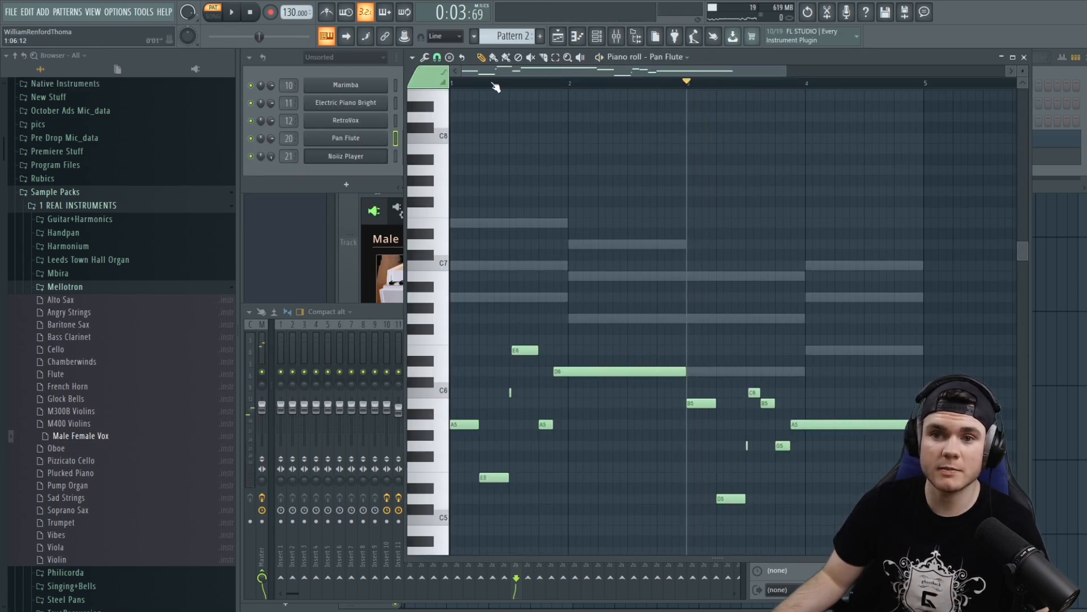
pyautogui.press('space')
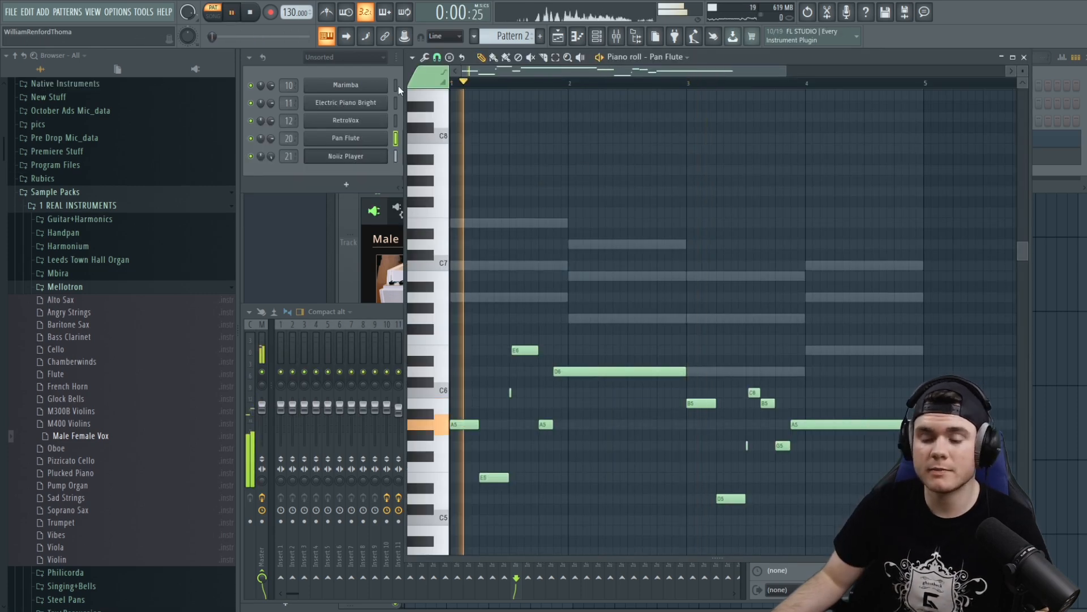
pyautogui.click(1024, 57)
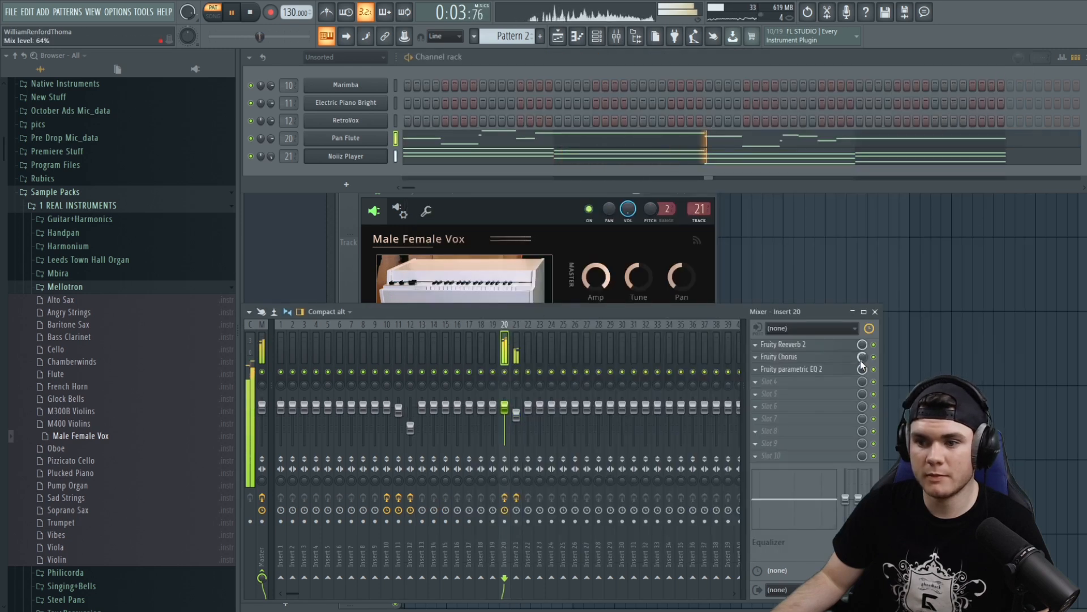
# In the Pan Flute piano roll, lengthen the D6 note to the end of bar 2 and the last A5 note to the end of bar 4.
pyautogui.click(712, 147)
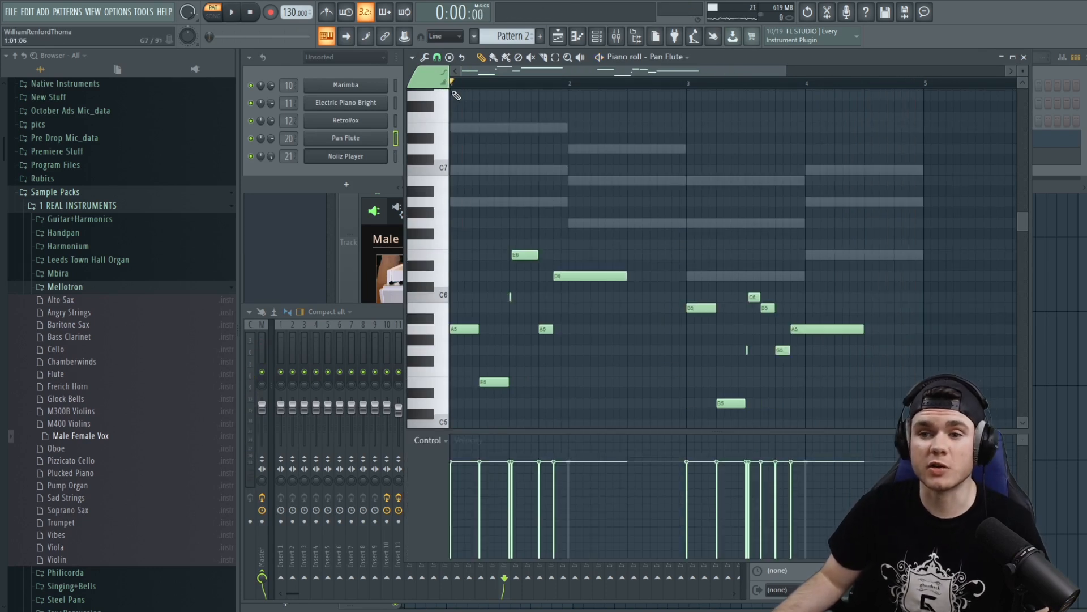
pyautogui.press('space')
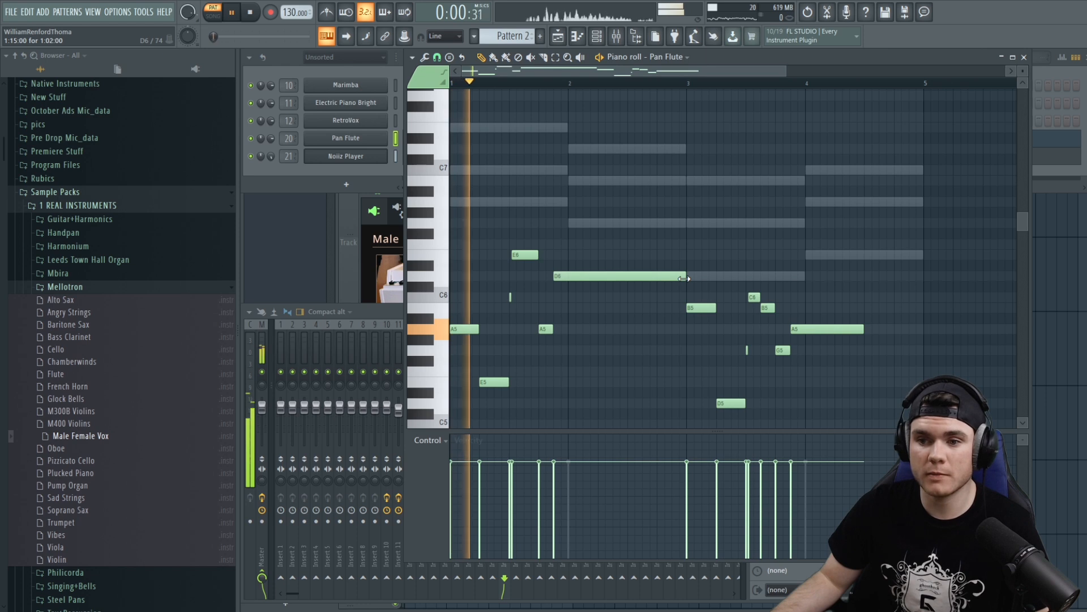
pyautogui.moveTo(672, 278); pyautogui.dragTo(685, 278)
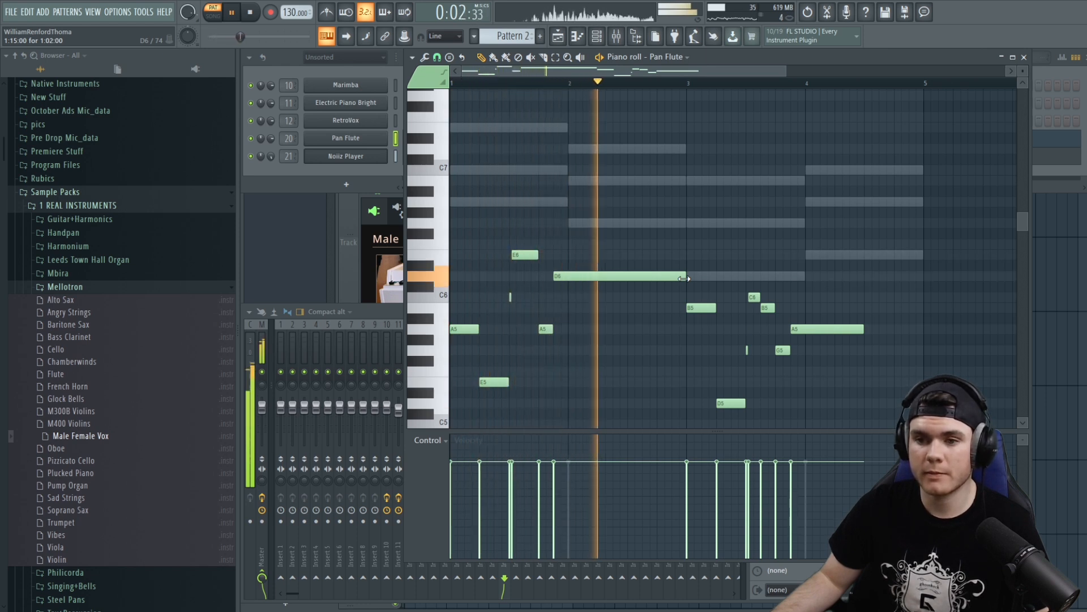
pyautogui.press('space')
pyautogui.moveTo(863, 331); pyautogui.dragTo(922, 332)
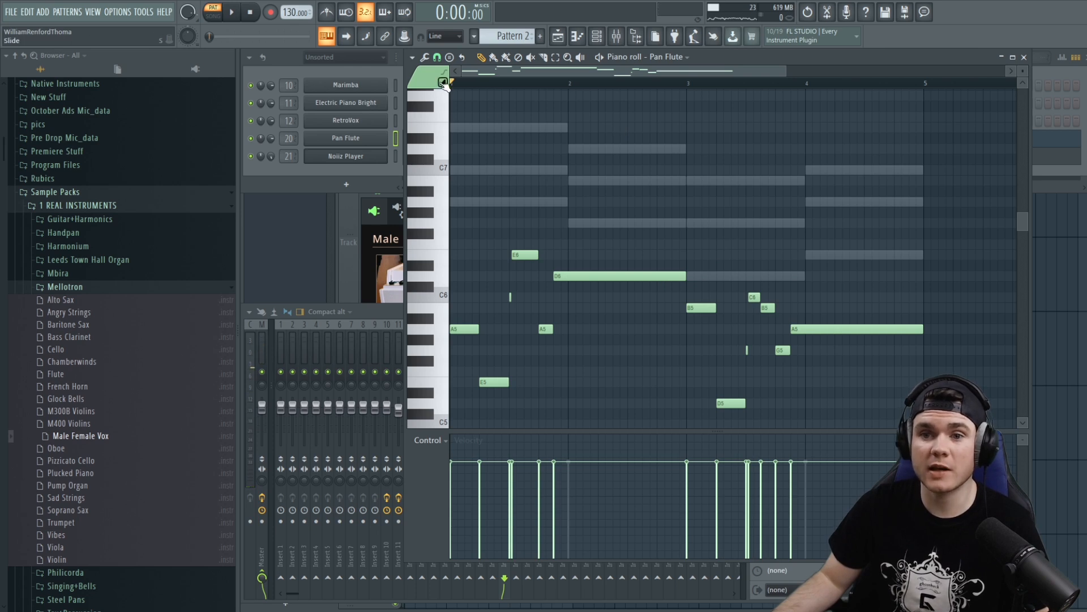
# Add a one-bar slide note at G6 in bar 2 of the Pan Flute melody and lower its velocity to the minimum.
pyautogui.click(573, 223)
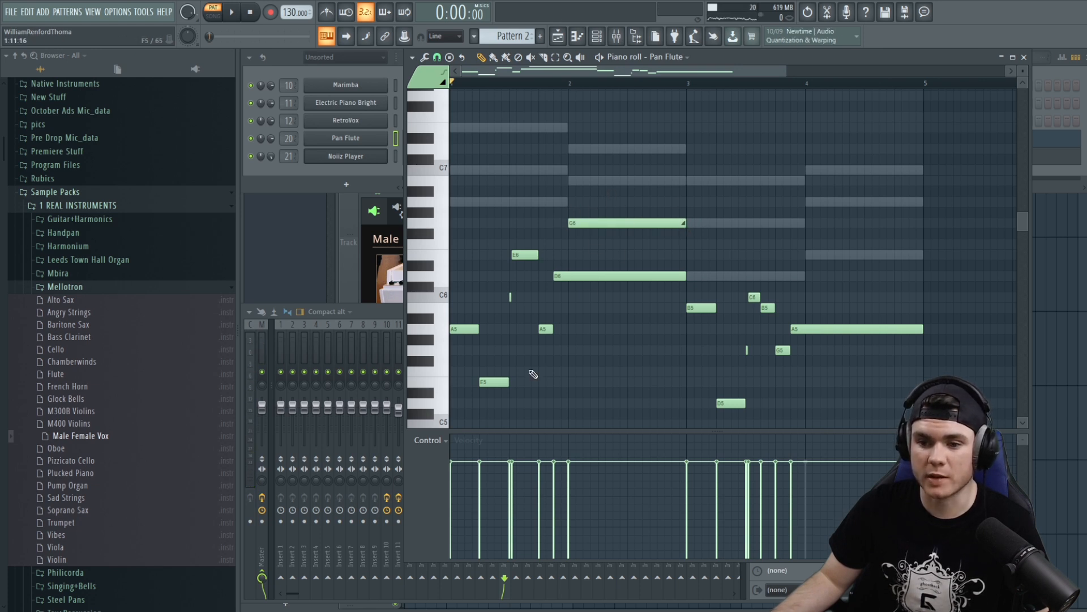
pyautogui.moveTo(597, 238); pyautogui.dragTo(592, 193)
pyautogui.moveTo(596, 482); pyautogui.dragTo(591, 535)
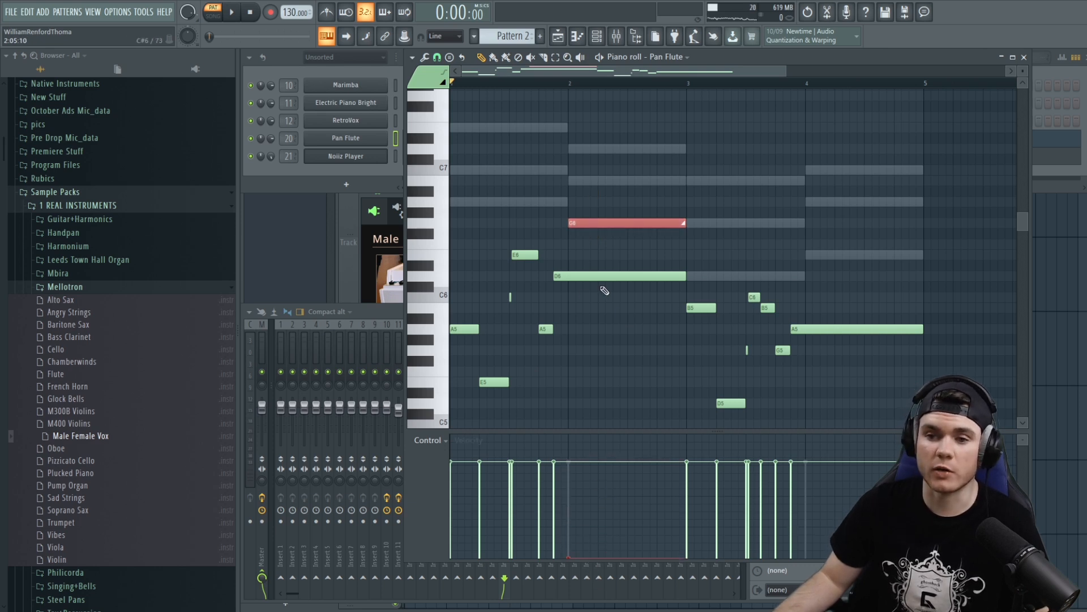
pyautogui.moveTo(631, 222); pyautogui.dragTo(639, 226)
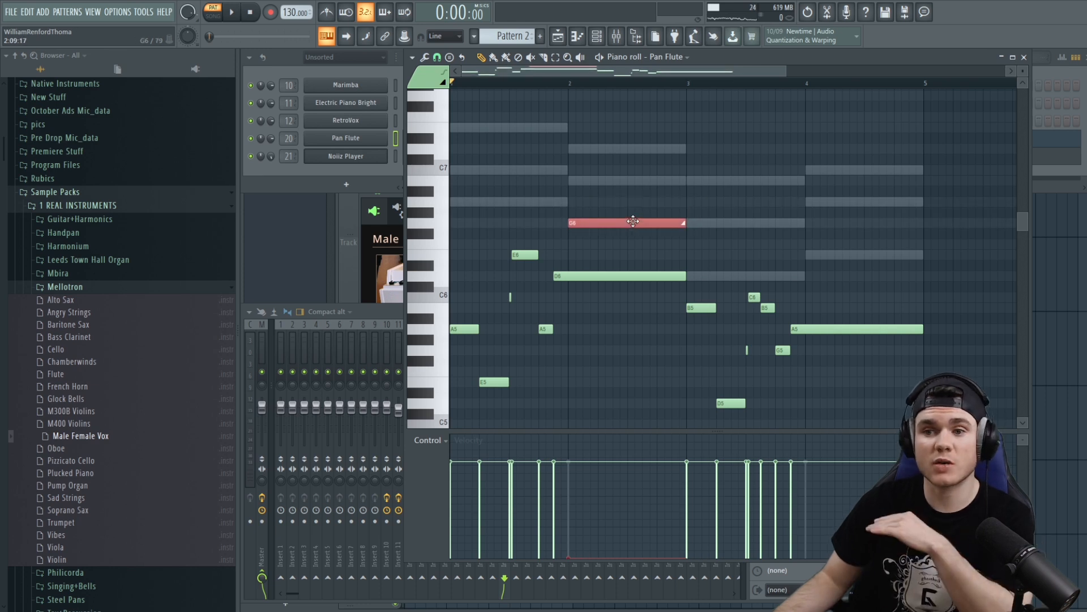
# Move the slide note down to D6 over the held note and play the pattern to hear the fade.
pyautogui.moveTo(634, 222); pyautogui.dragTo(630, 277)
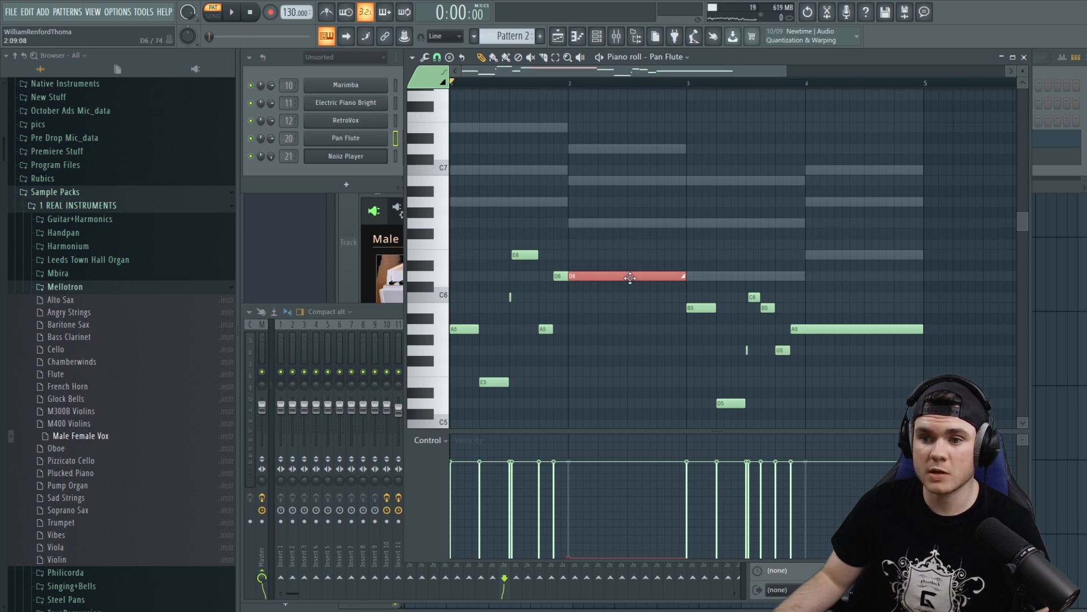
pyautogui.press('space')
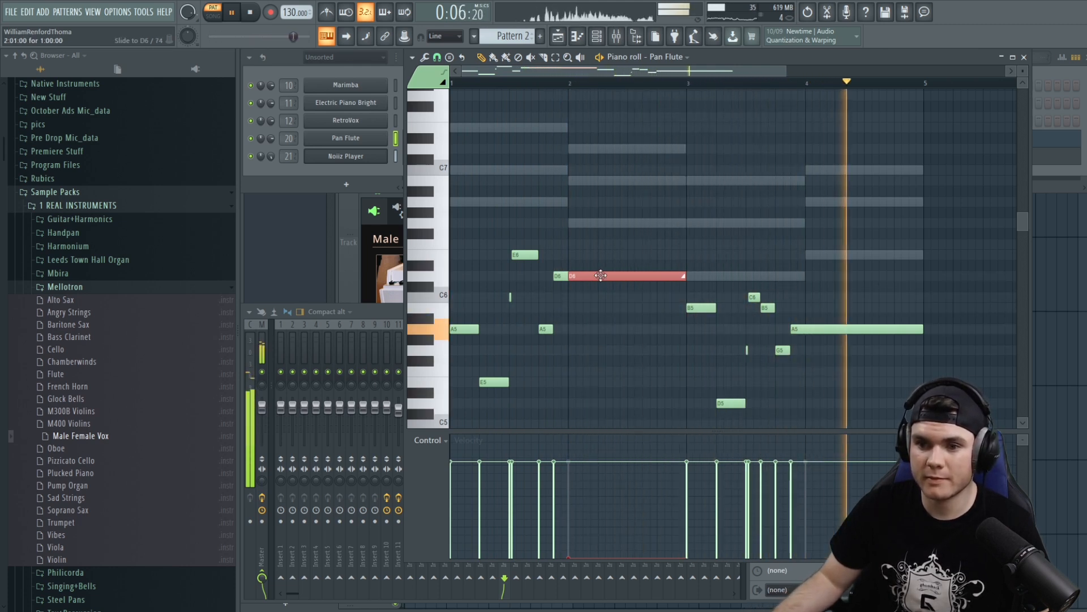
pyautogui.press('space')
# Copy the slide note onto the held A5 note at the start of bar 4, play the pattern and close the piano roll.
pyautogui.moveTo(601, 275); pyautogui.dragTo(835, 330)
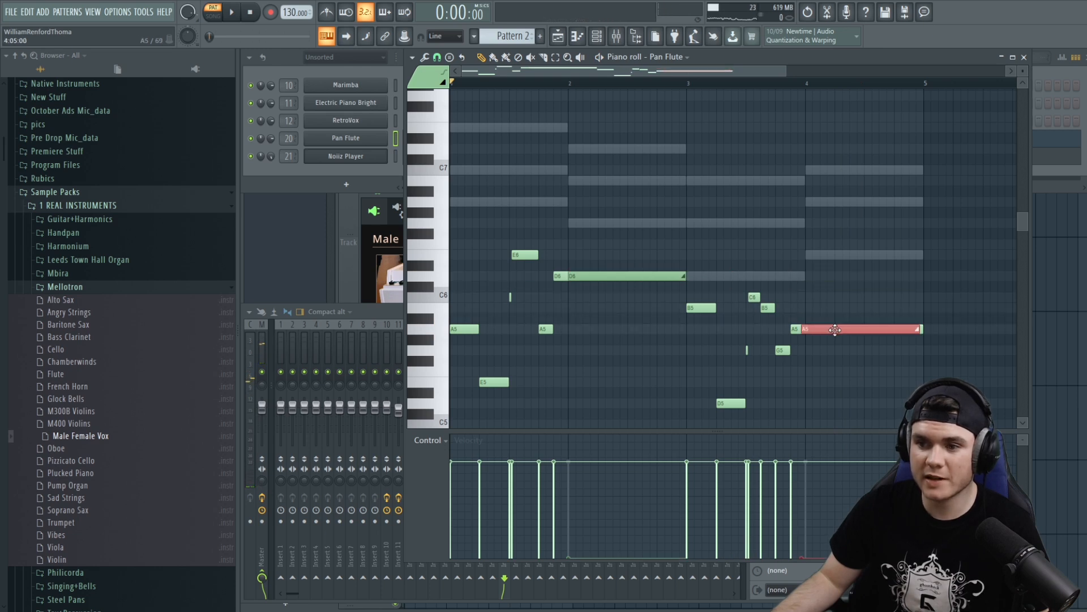
pyautogui.press('space')
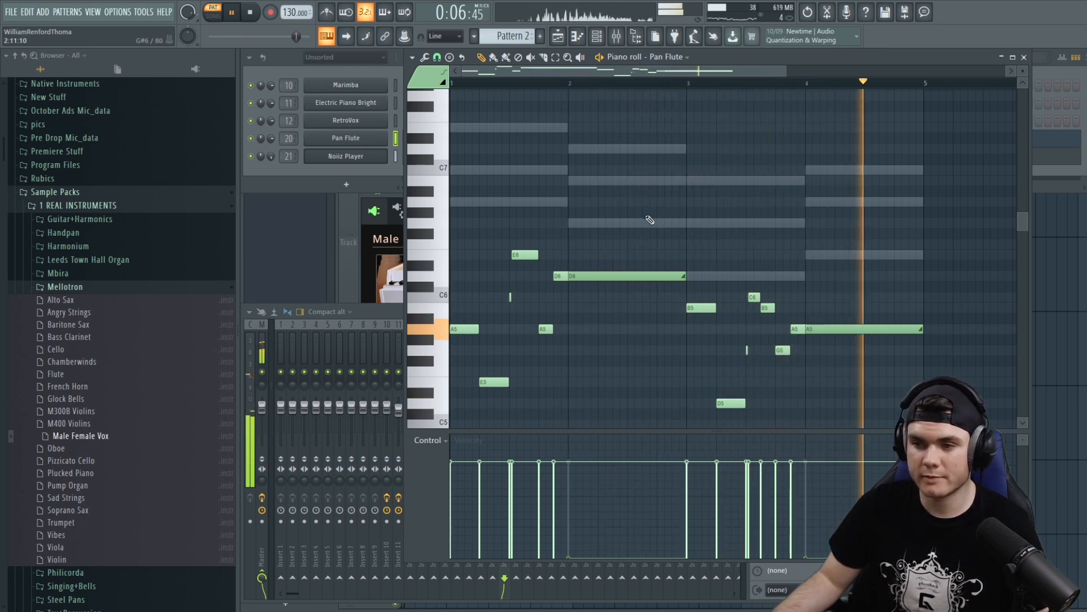
pyautogui.click(1024, 58)
# Pan the Pan Flute channel about 16% right and the Noiiz Player channel about 20% left while checking the playback.
pyautogui.press('space')
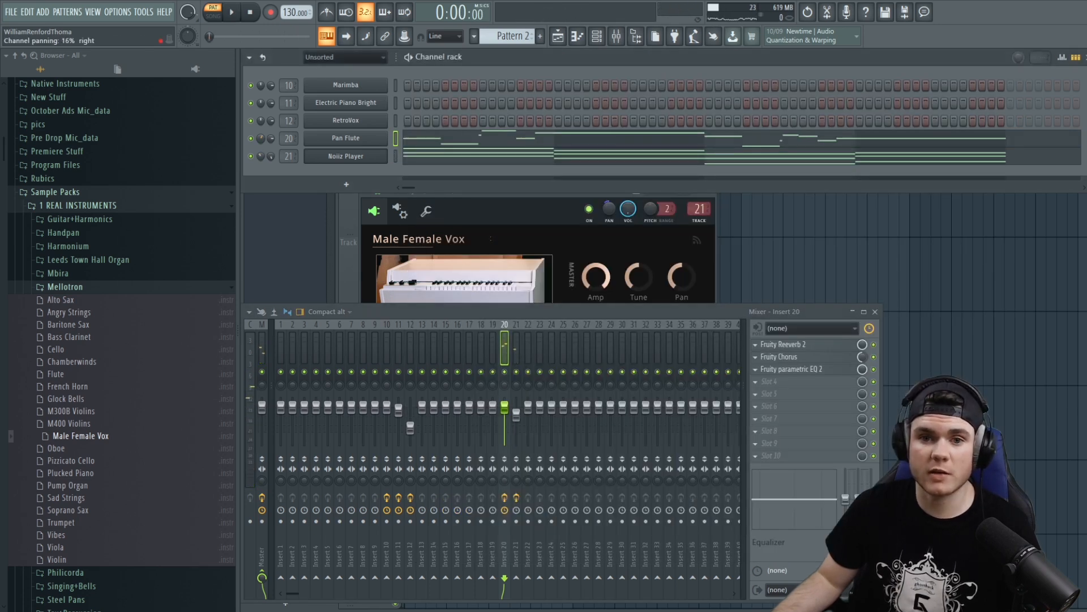
pyautogui.press('space')
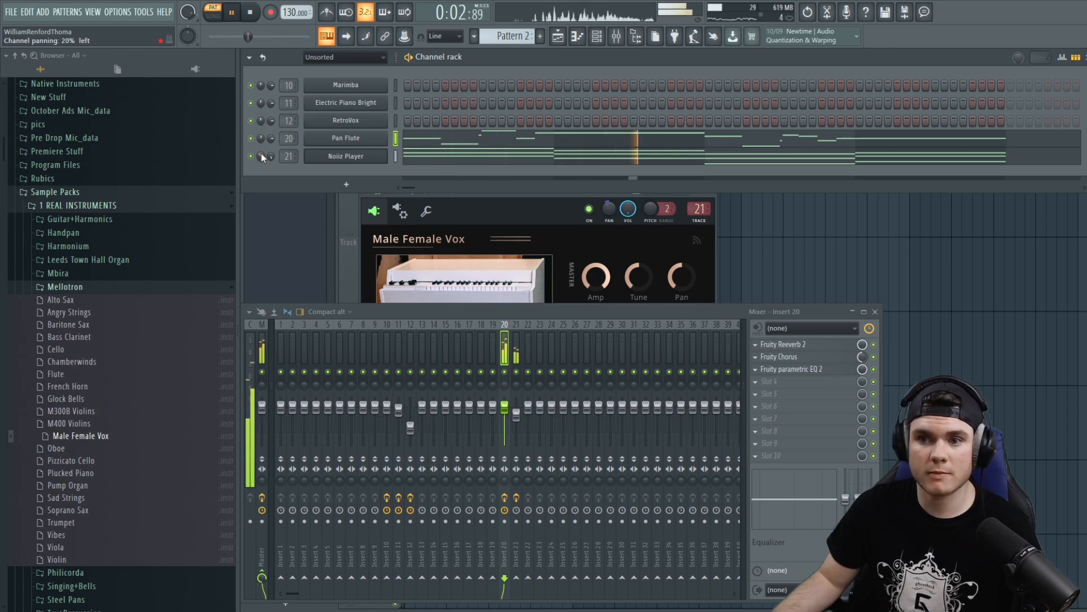
pyautogui.press('space')
# Add a FLEX channel, load the Violas Staccato preset from the Essential Strings pack and close the plugin.
pyautogui.click(346, 185)
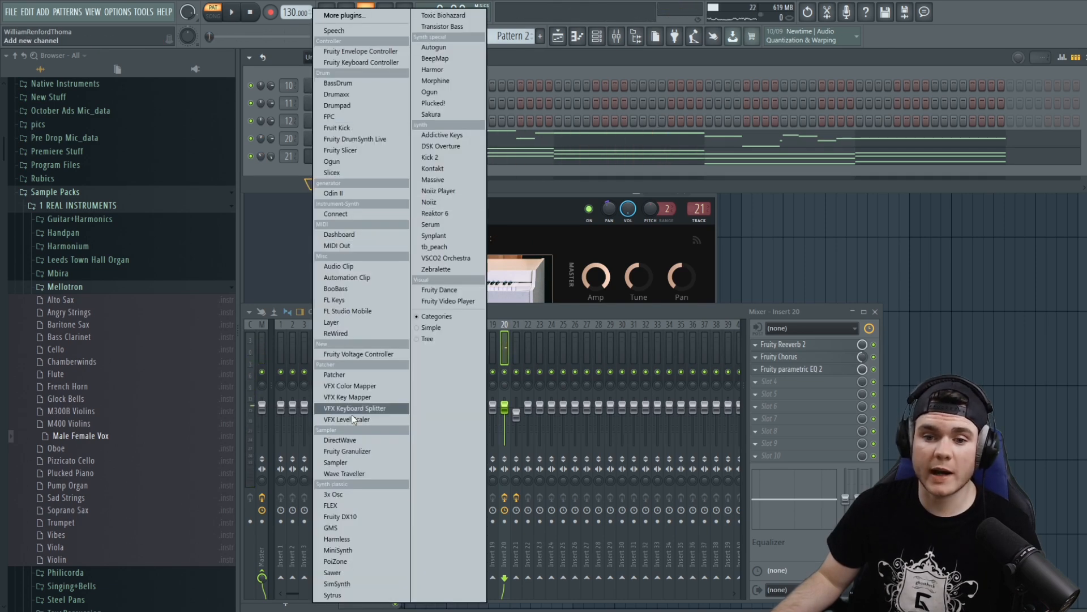
pyautogui.click(354, 504)
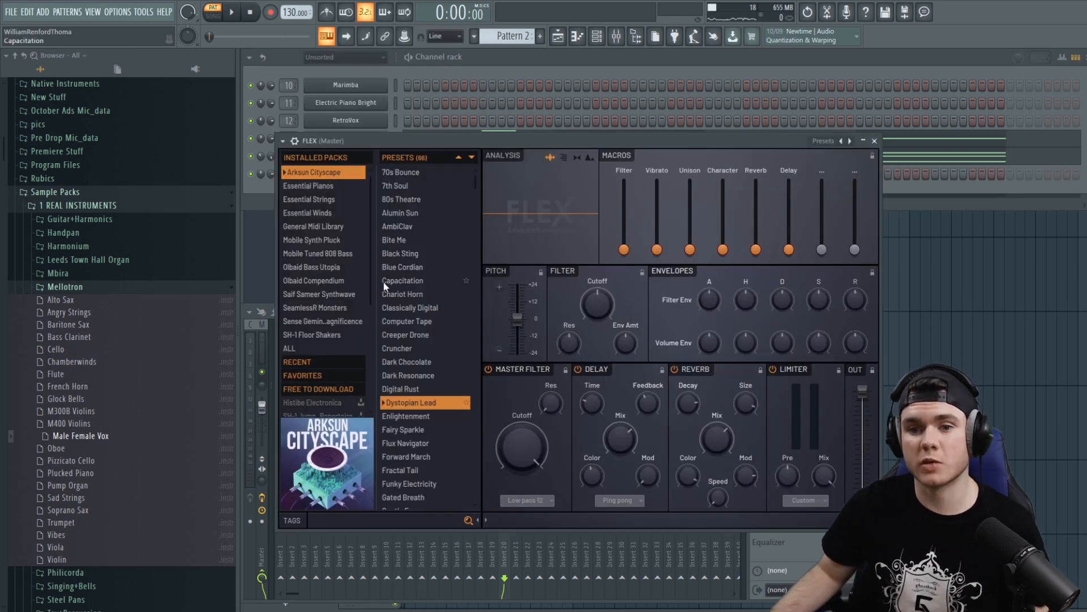
pyautogui.click(312, 198)
pyautogui.click(424, 348)
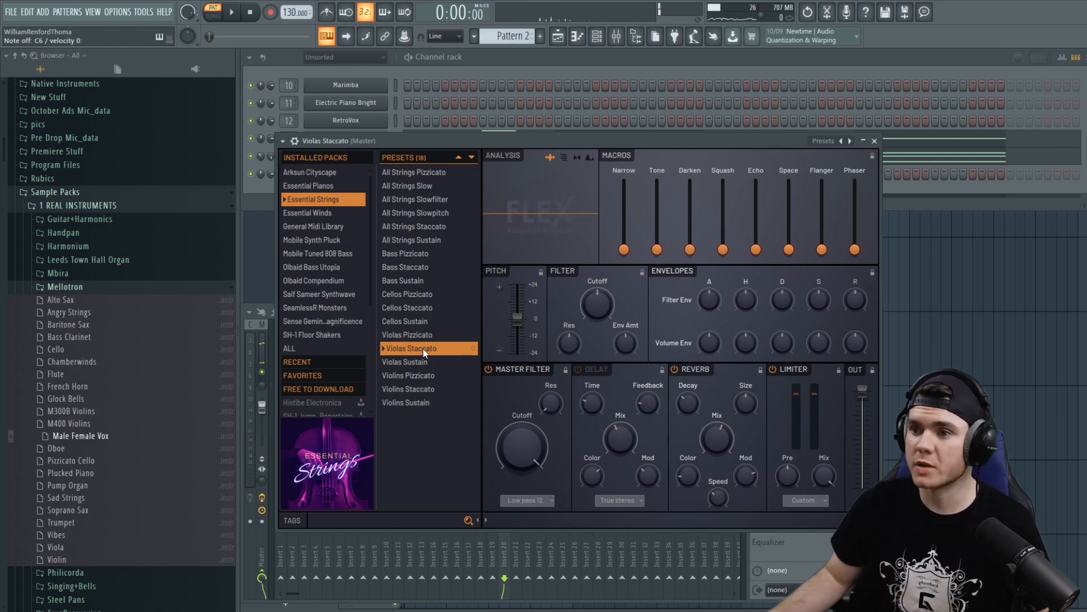
pyautogui.click(876, 140)
# Enter an A6 note at the start of bar 1 in the Violas Staccato piano roll, preview it and shorten it to about half a beat.
pyautogui.rightClick(363, 173)
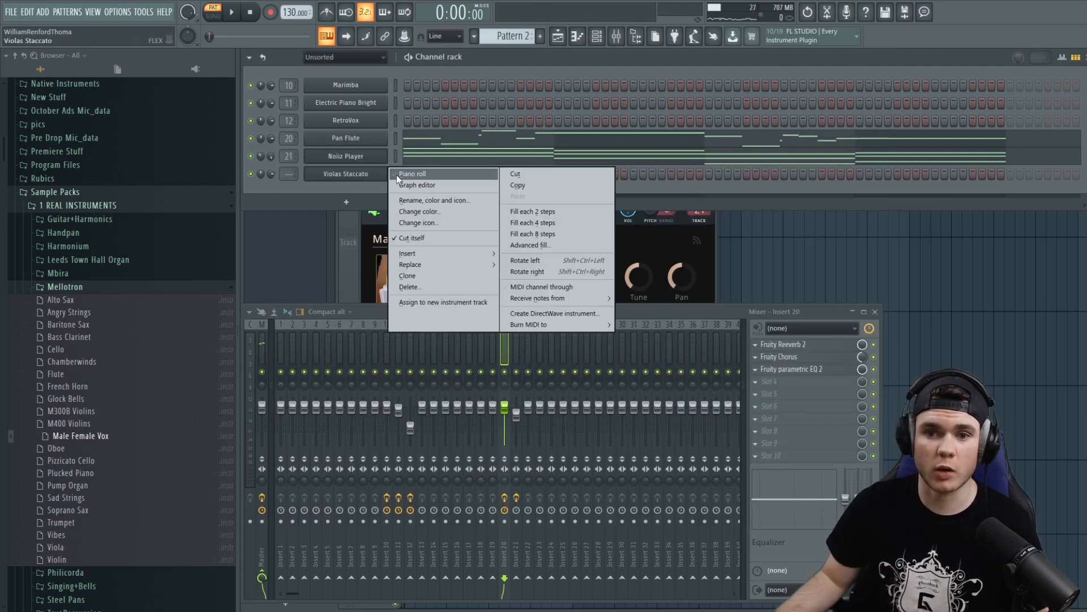
pyautogui.click(407, 180)
pyautogui.click(439, 202)
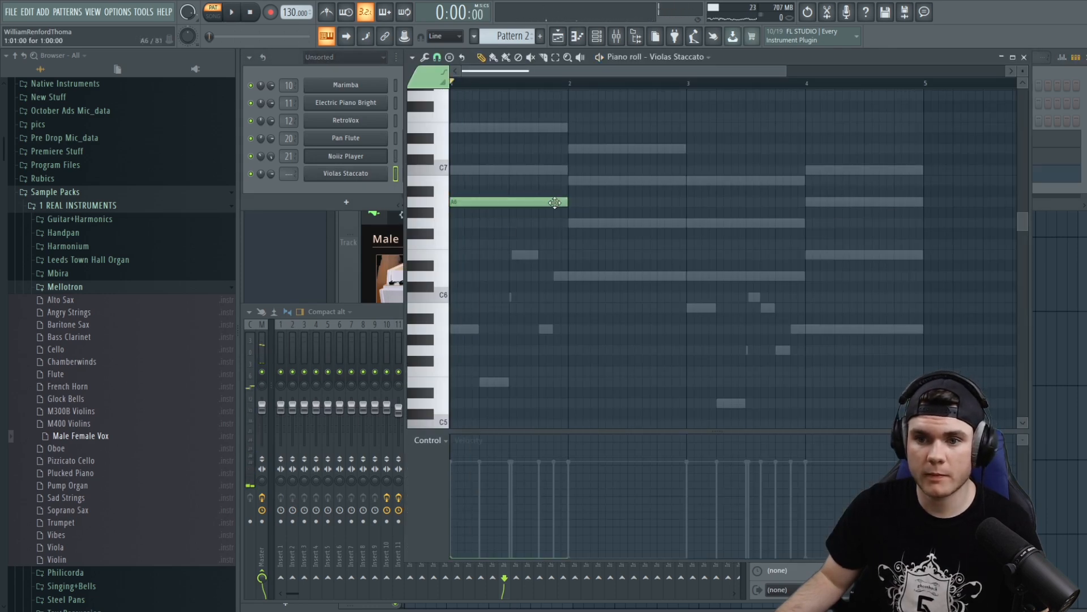
pyautogui.click(488, 474)
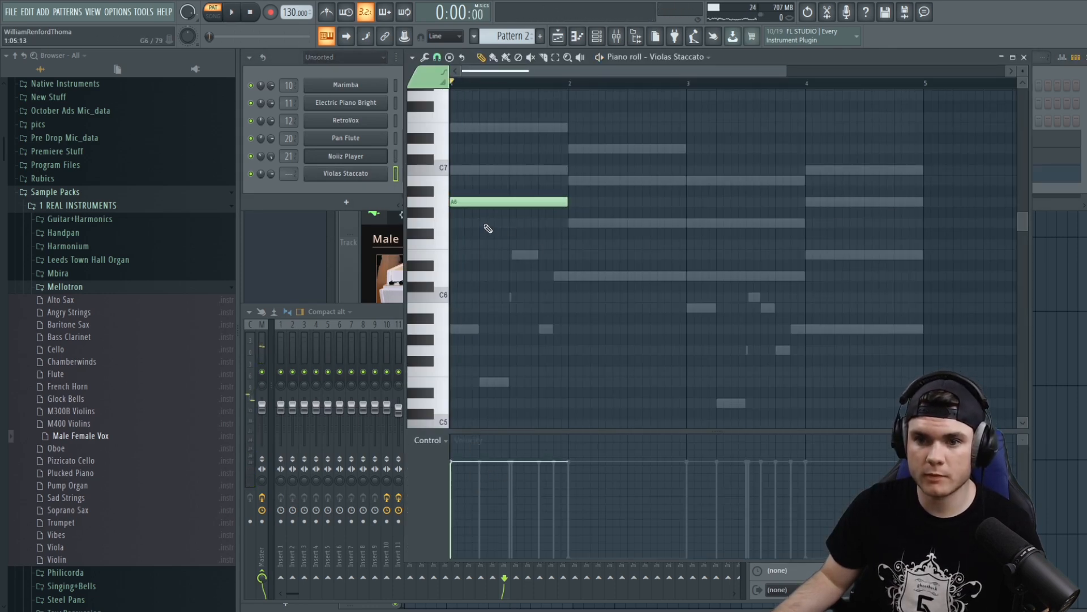
pyautogui.press('space')
pyautogui.press('space')
pyautogui.click(560, 233)
pyautogui.rightClick(569, 233)
pyautogui.press('space')
pyautogui.press('space')
pyautogui.moveTo(566, 202); pyautogui.dragTo(482, 217)
pyautogui.click(465, 211)
# Stack C7 and E7 above the short A6 note and repeat the chord on every beat of bar 1.
pyautogui.scroll(3, 518, 233)
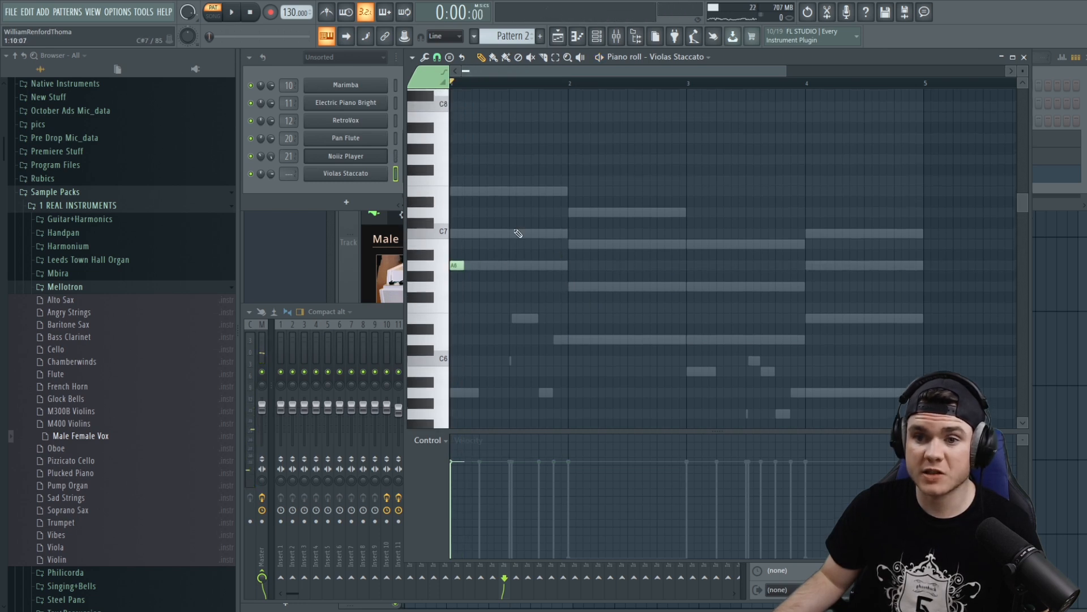
pyautogui.click(464, 234)
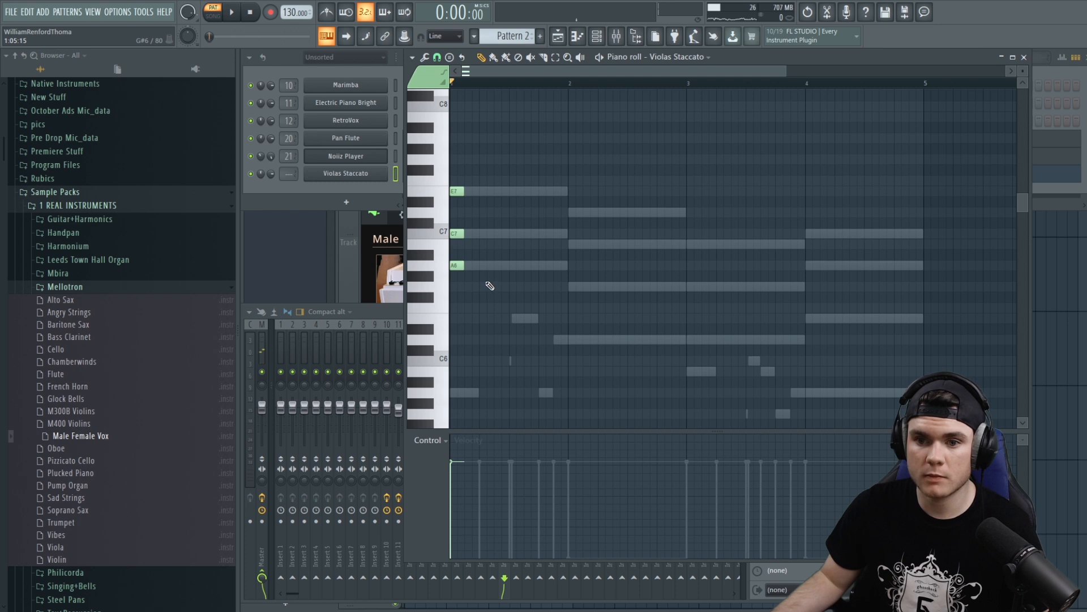
pyautogui.press('space')
pyautogui.hotkey('ctrl', 'a')
pyautogui.press('space')
pyautogui.moveTo(458, 192); pyautogui.dragTo(487, 192)
pyautogui.moveTo(487, 192); pyautogui.dragTo(515, 192)
pyautogui.moveTo(514, 192); pyautogui.dragTo(544, 181)
# Place matching short chord hits on each beat of bars 2 to 4, following the ghost notes of the vox chords.
pyautogui.click(578, 204)
pyautogui.click(578, 239)
pyautogui.click(578, 285)
pyautogui.click(610, 285)
pyautogui.click(610, 239)
pyautogui.click(610, 203)
pyautogui.click(643, 285)
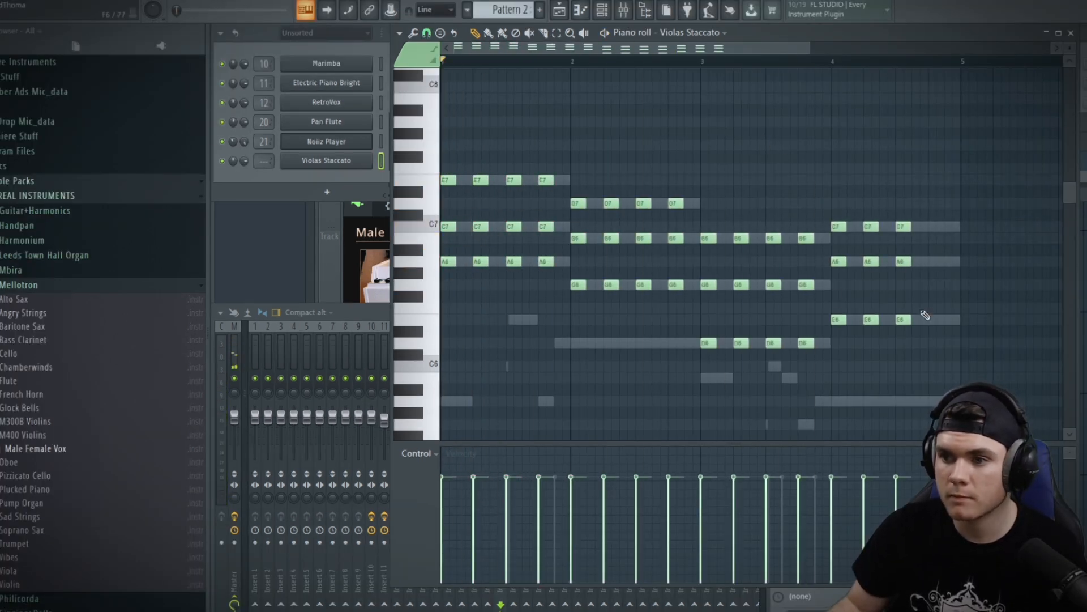
# Transpose all viola chords down two octaves during playback and lengthen each hit to about three quarters of a beat.
pyautogui.hotkey('ctrl', 'a')
pyautogui.hotkey('ctrl', 'Down')
pyautogui.press('space')
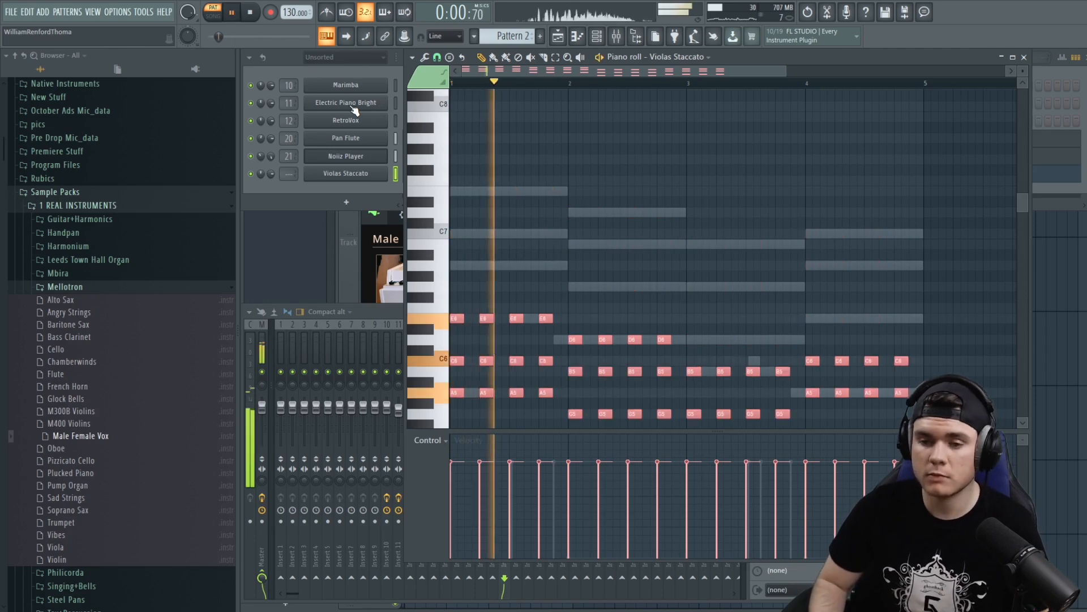
pyautogui.hotkey('ctrl', 'Down')
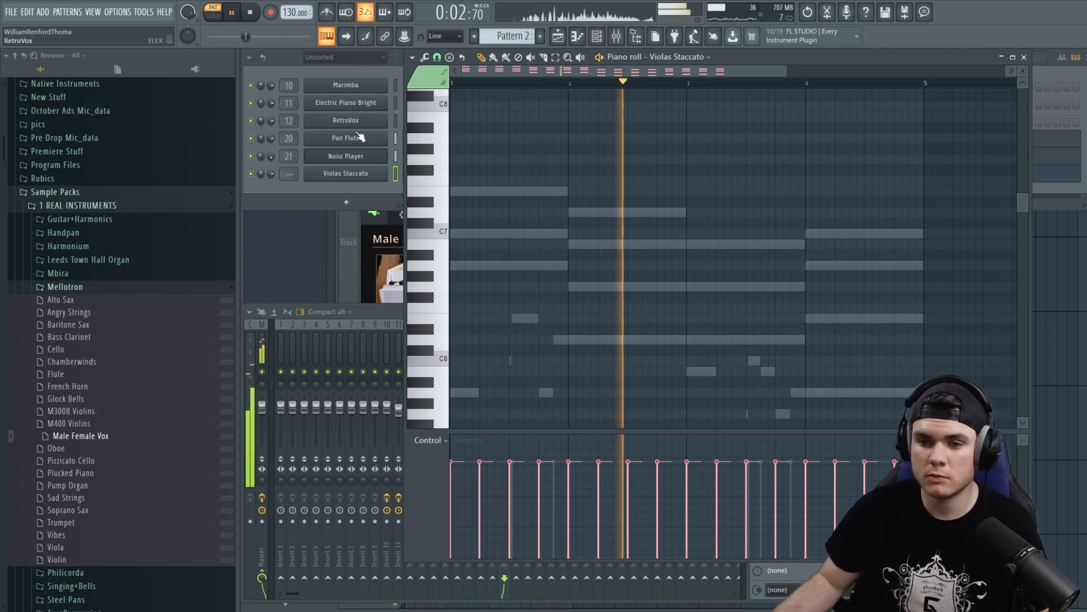
pyautogui.scroll(-6, 543, 226)
pyautogui.moveTo(463, 224)
pyautogui.mouseDown()
pyautogui.moveTo(457, 233)
pyautogui.moveTo(475, 234)
pyautogui.mouseUp()
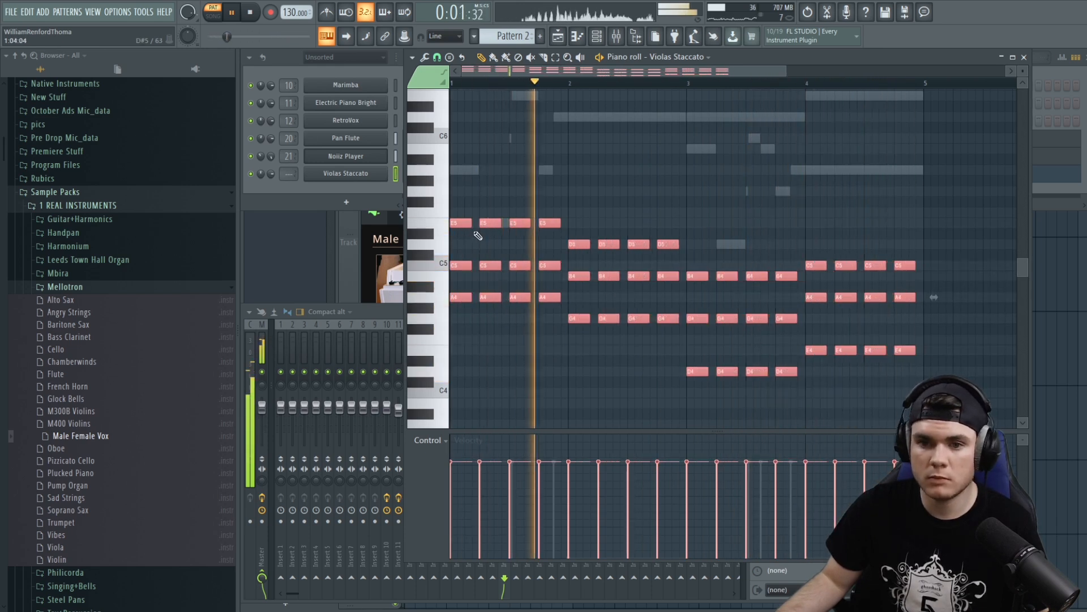
# Raise the lowest note of every viola chord one octave and play the pattern.
pyautogui.keyDown('ctrl'); pyautogui.click(661, 162); pyautogui.keyUp('ctrl')
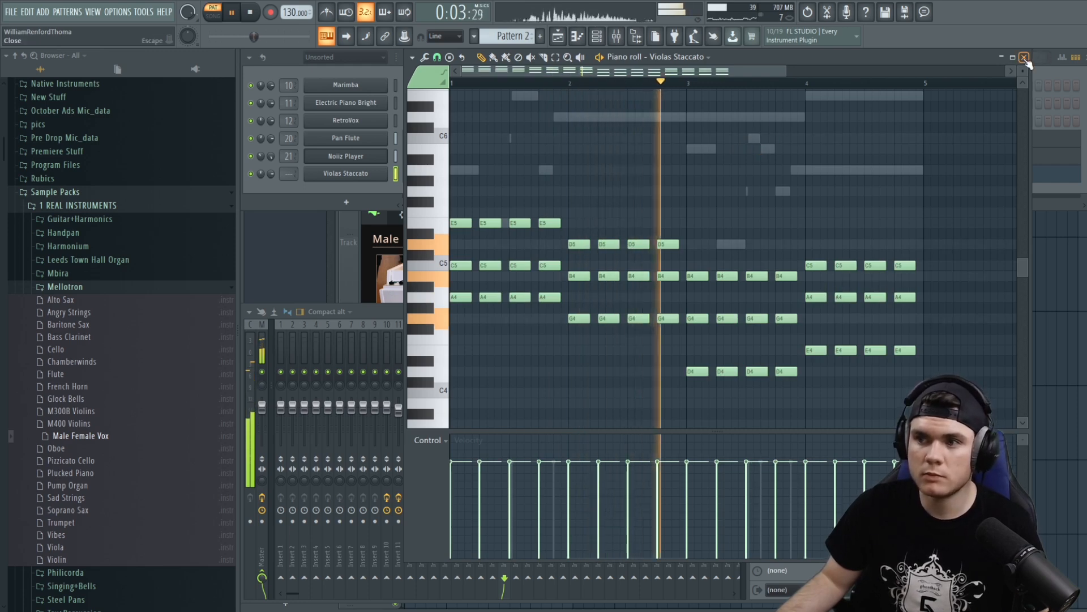
pyautogui.click(1024, 58)
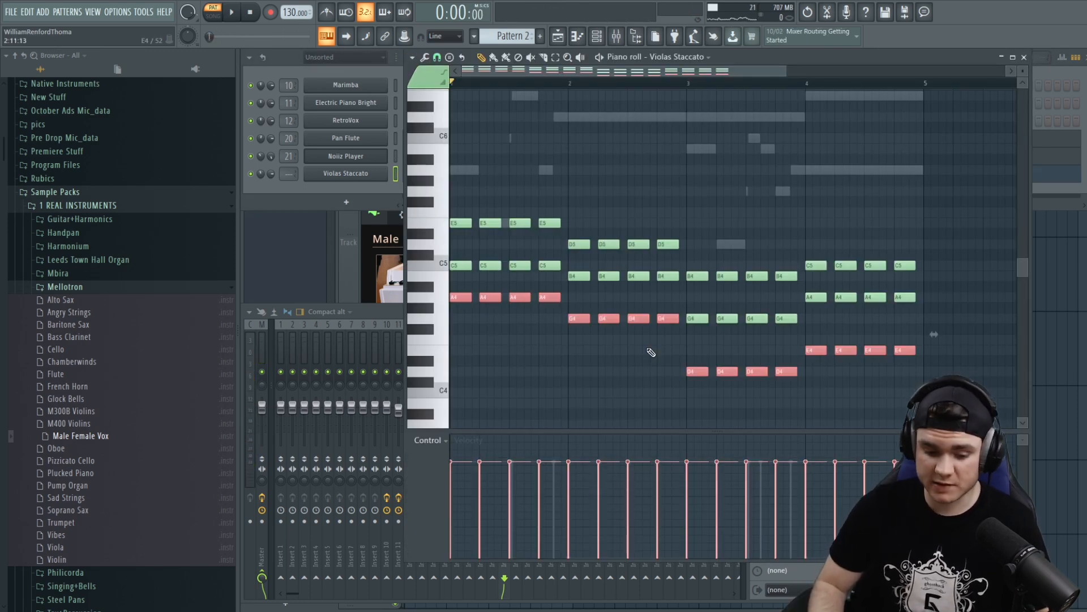
pyautogui.hotkey('ctrl', 'Up')
pyautogui.press('space')
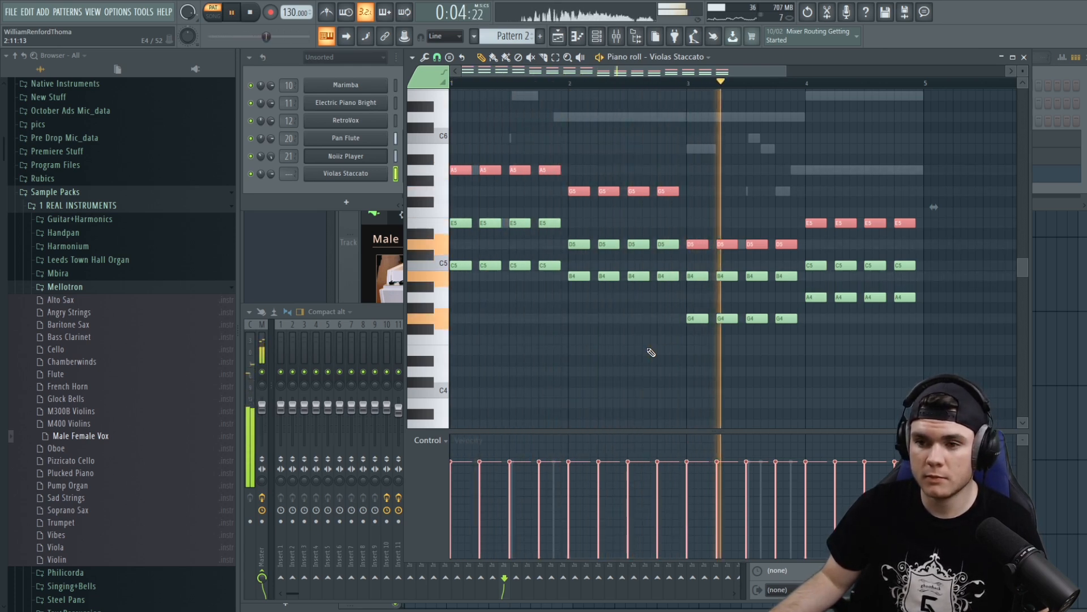
# Raise the bottom notes of the re-voiced chords one octave as well and close the piano roll.
pyautogui.moveTo(929, 289); pyautogui.dragTo(451, 258)
pyautogui.hotkey('ctrl', 'Up')
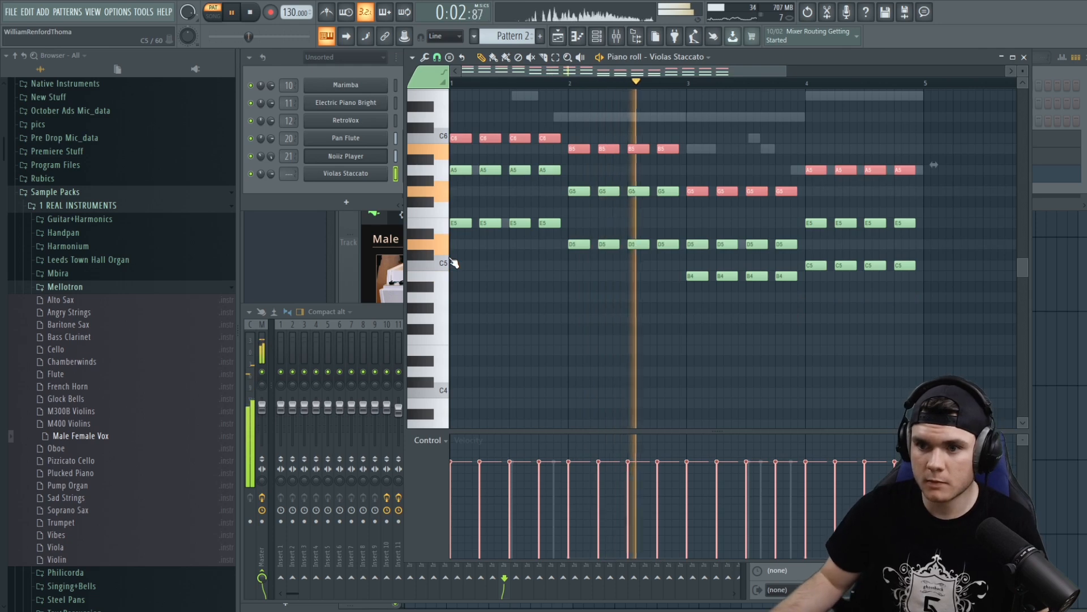
pyautogui.click(1024, 56)
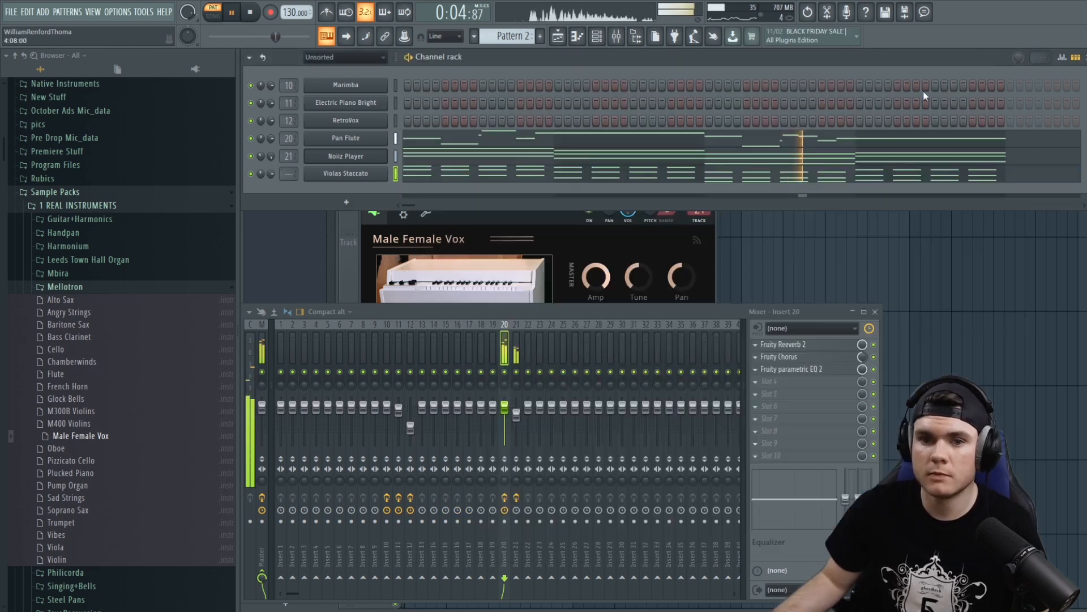
# Audition the Violas Pizzicato preset in FLEX and switch the channel to Violins Pizzicato during playback.
pyautogui.click(363, 169)
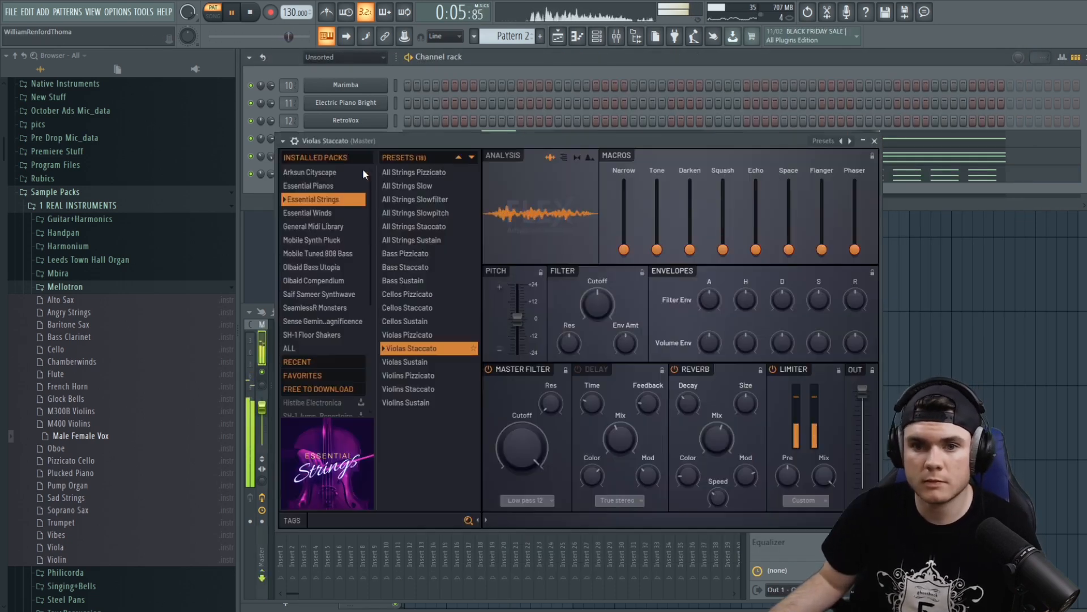
pyautogui.press('space')
pyautogui.click(428, 335)
pyautogui.press('space')
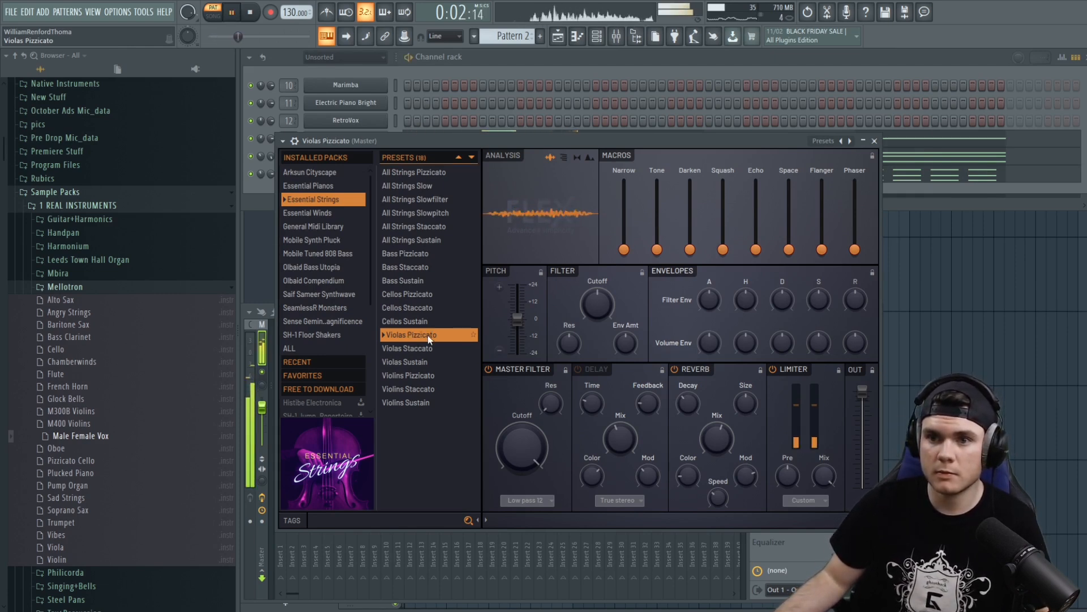
pyautogui.click(427, 377)
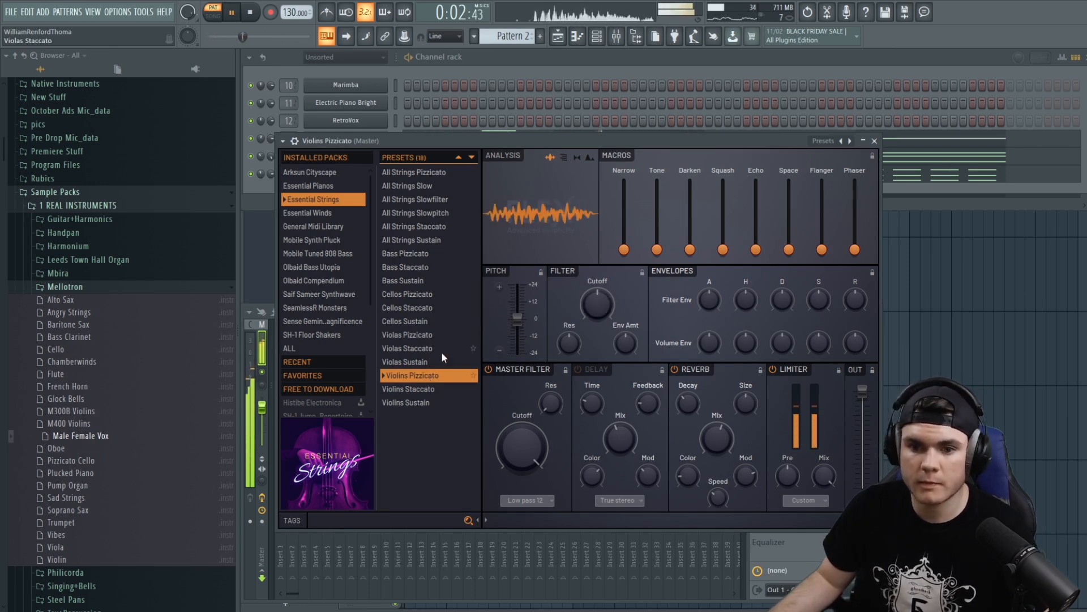
pyautogui.press('space')
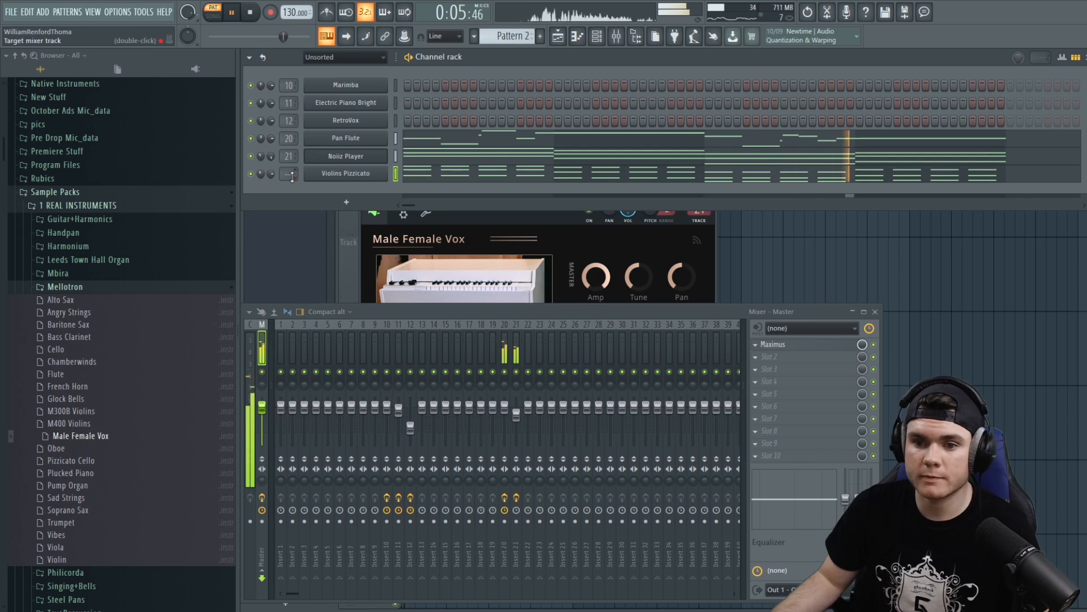
# Route the Violins Pizzicato channel to mixer insert 22 and solo that insert during playback.
pyautogui.scroll(20, 292, 176)
pyautogui.press('space')
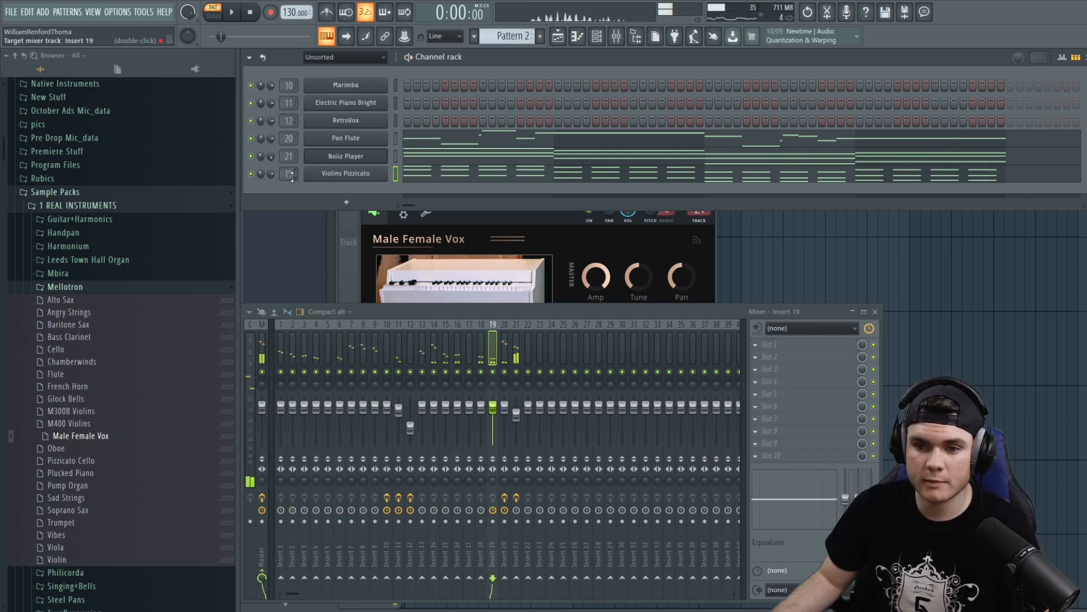
pyautogui.scroll(-1, 292, 176)
pyautogui.press('space')
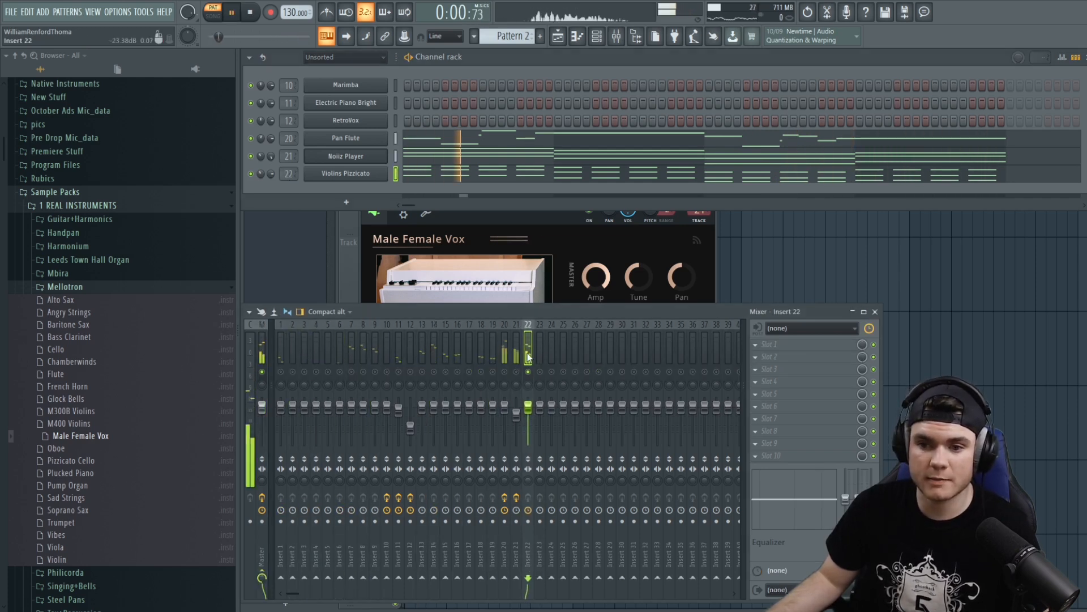
# Add Fruity Parametric EQ 2 to insert 22, roll off the low end with its first band and close it.
pyautogui.click(784, 346)
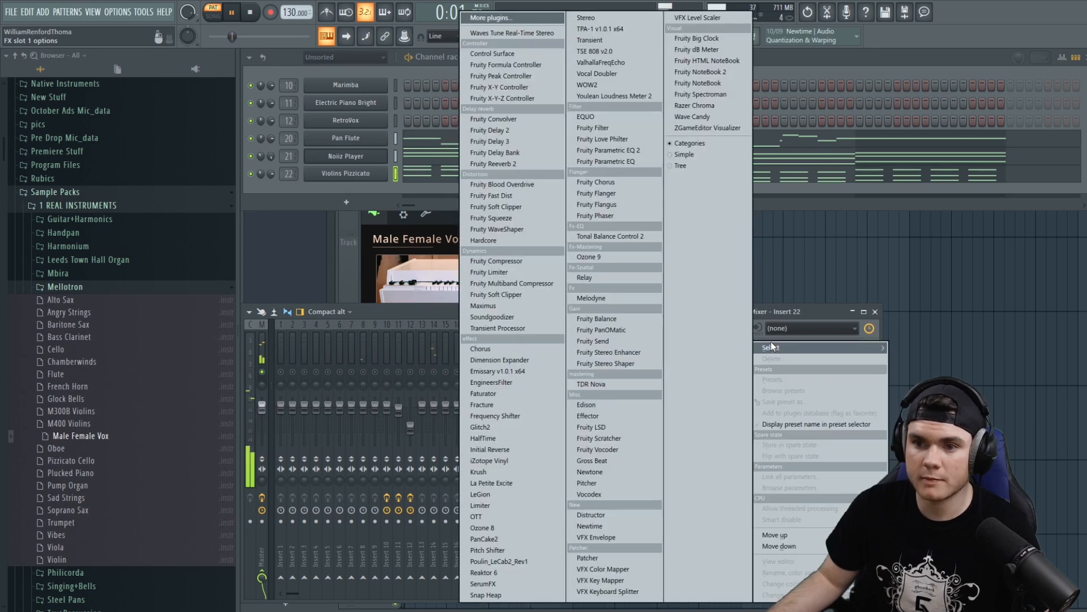
pyautogui.click(626, 159)
pyautogui.moveTo(413, 297); pyautogui.dragTo(408, 351)
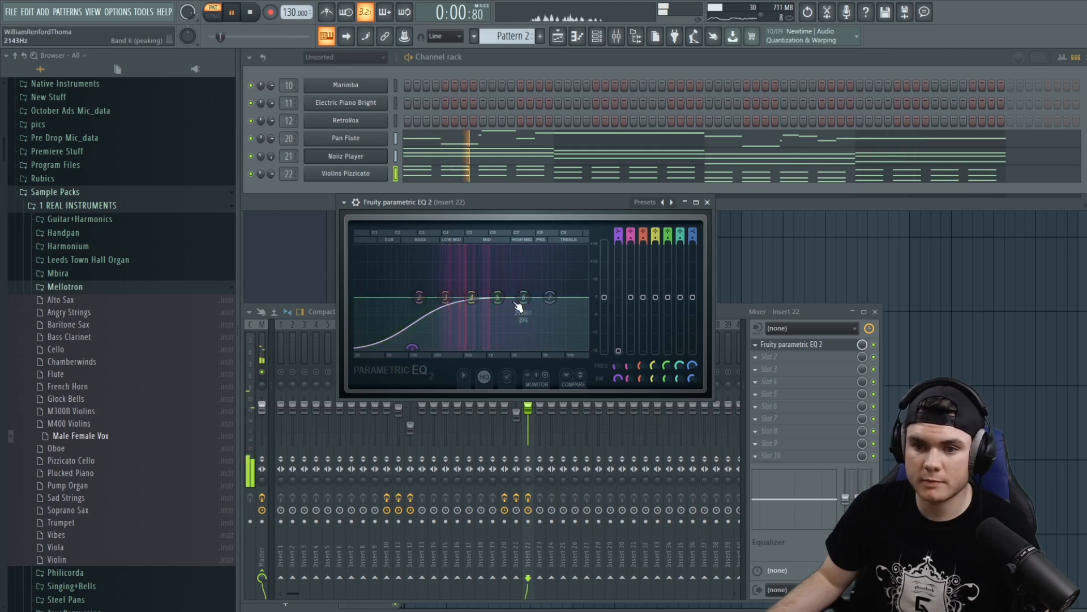
pyautogui.click(794, 346)
# Add Fruity Reeverb 2 in the second slot of insert 22 and raise its wet level to 70%.
pyautogui.click(773, 356)
pyautogui.click(527, 164)
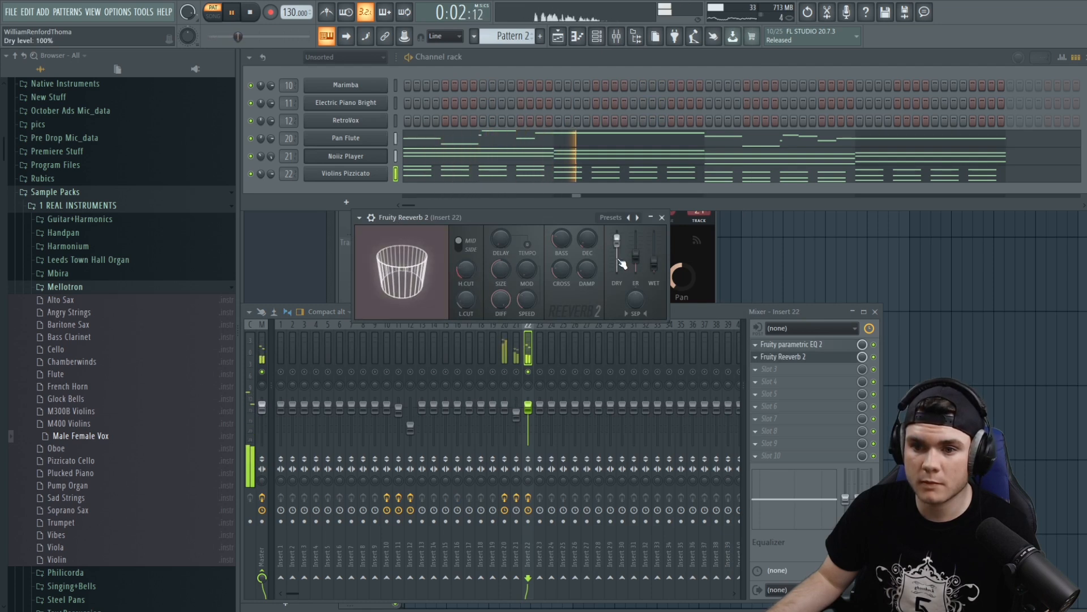
pyautogui.rightClick(594, 243)
pyautogui.press('Escape')
pyautogui.moveTo(657, 266); pyautogui.dragTo(657, 253)
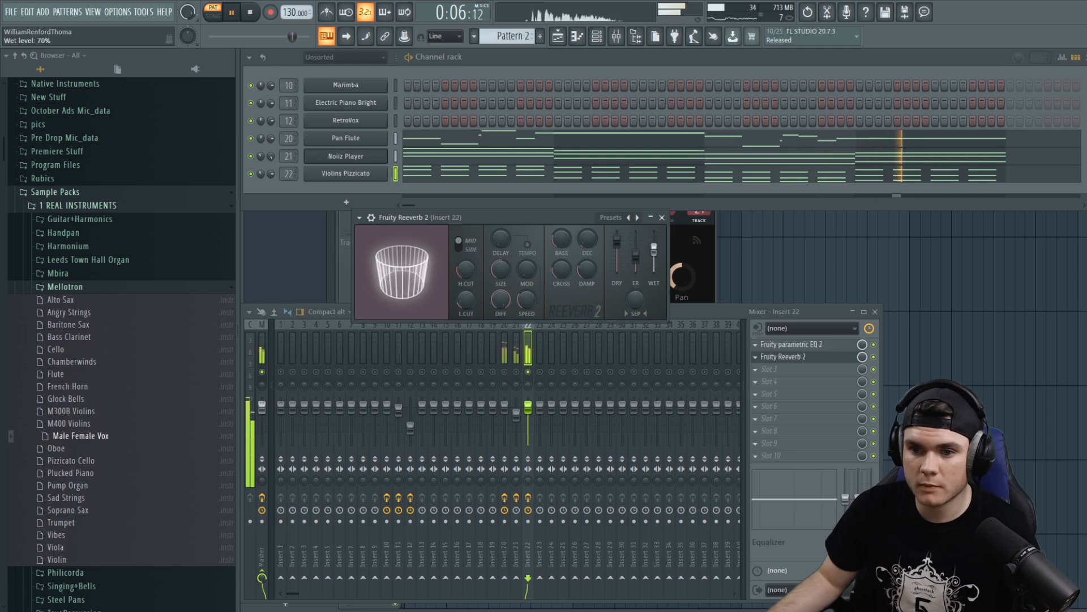
# Add Fruity Chorus in the third slot of insert 22 at a 76% mix level and unsolo the insert.
pyautogui.click(769, 368)
pyautogui.click(619, 178)
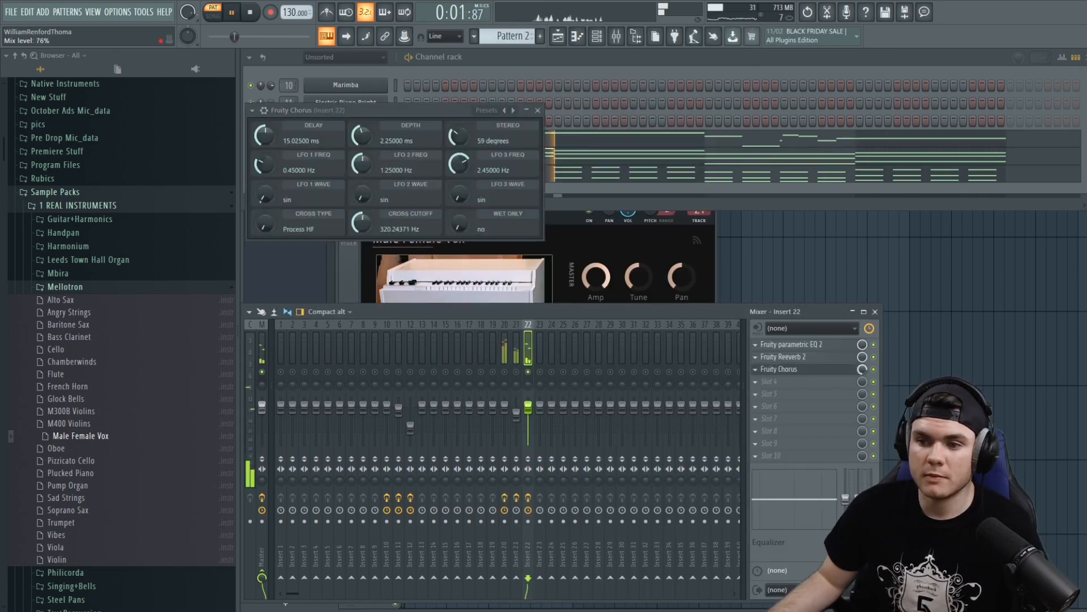
pyautogui.rightClick(527, 372)
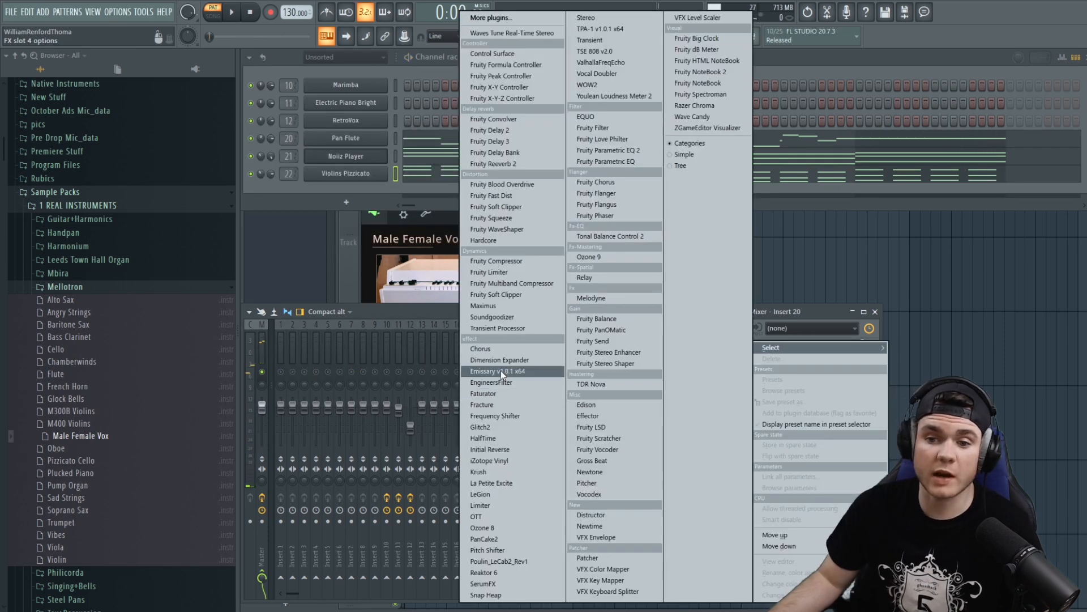
# Add HalfTime to the Pan Flute's insert 20 and lower its mix to about 37% during playback.
pyautogui.click(501, 438)
pyautogui.press('space')
pyautogui.moveTo(555, 364); pyautogui.dragTo(555, 379)
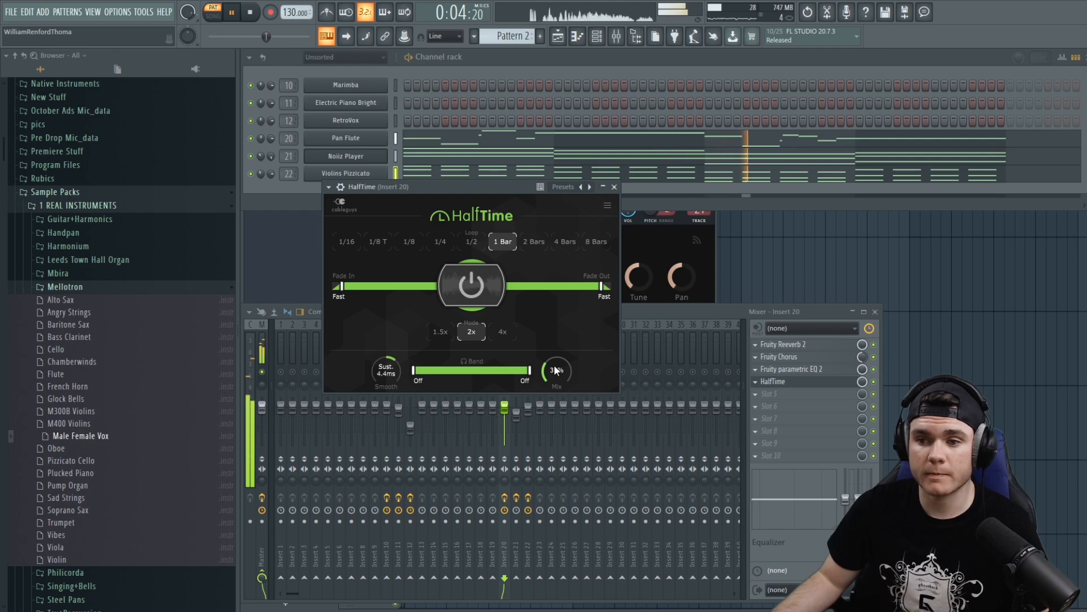
# Move HalfTime above the parametric EQ on insert 20, check it in solo and unsolo the insert.
pyautogui.click(808, 372)
pyautogui.scroll(1, 798, 383)
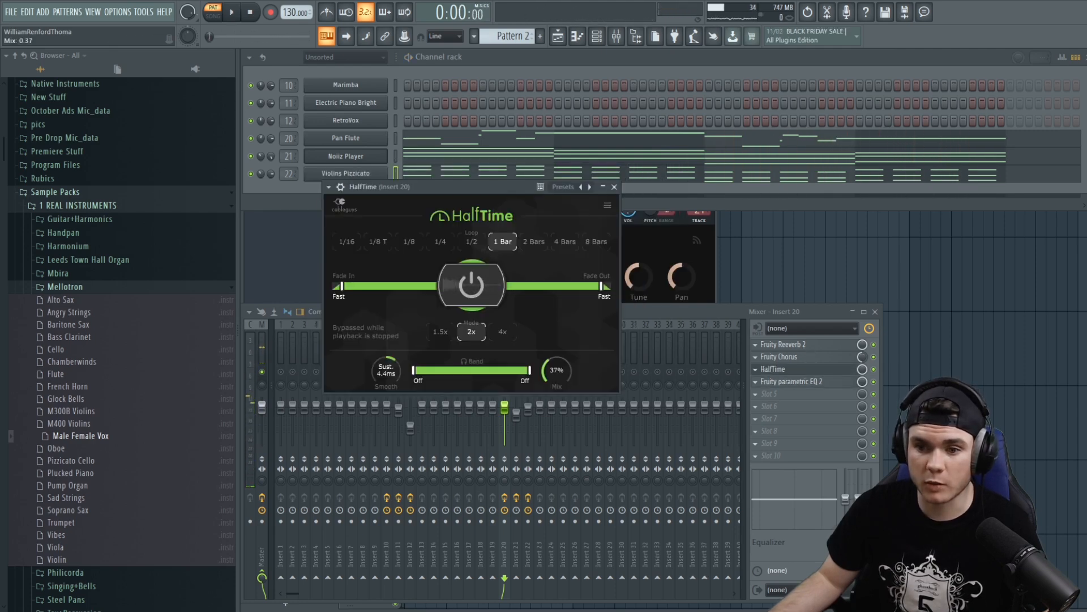
pyautogui.press('space')
pyautogui.click(783, 371)
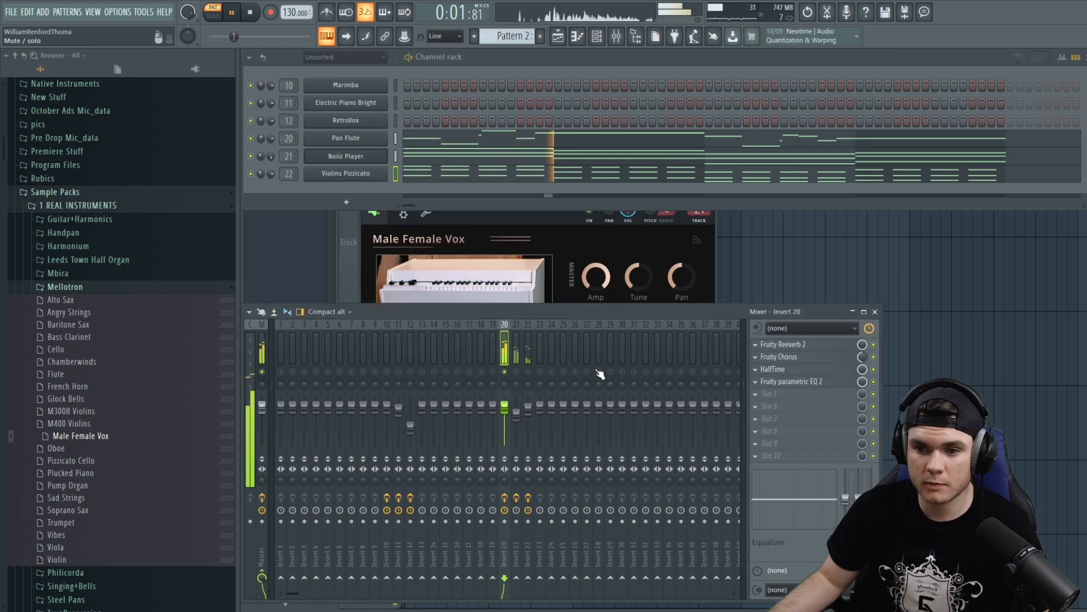
pyautogui.rightClick(511, 372)
pyautogui.press('space')
# Lower insert 20's volume to 94% and reduce its HalfTime mix to about 32%.
pyautogui.moveTo(505, 406); pyautogui.dragTo(504, 407)
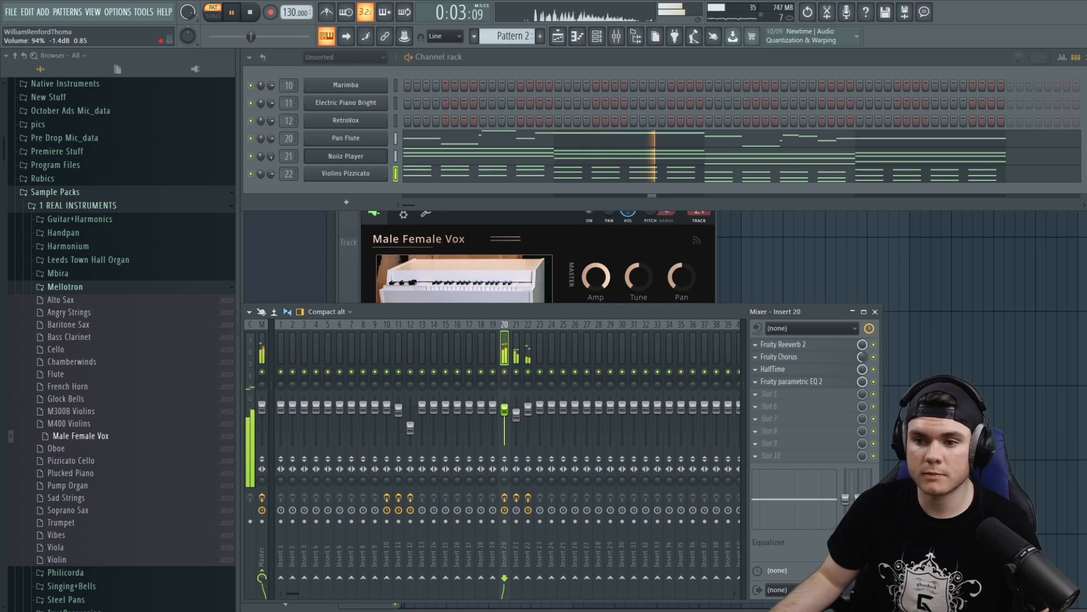
pyautogui.click(783, 369)
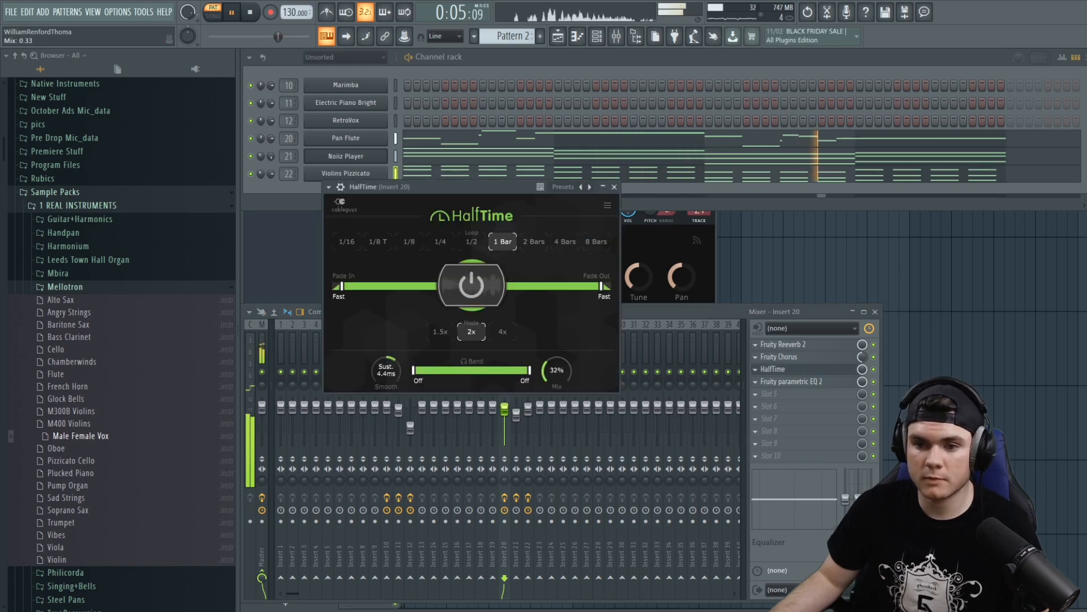
pyautogui.click(825, 369)
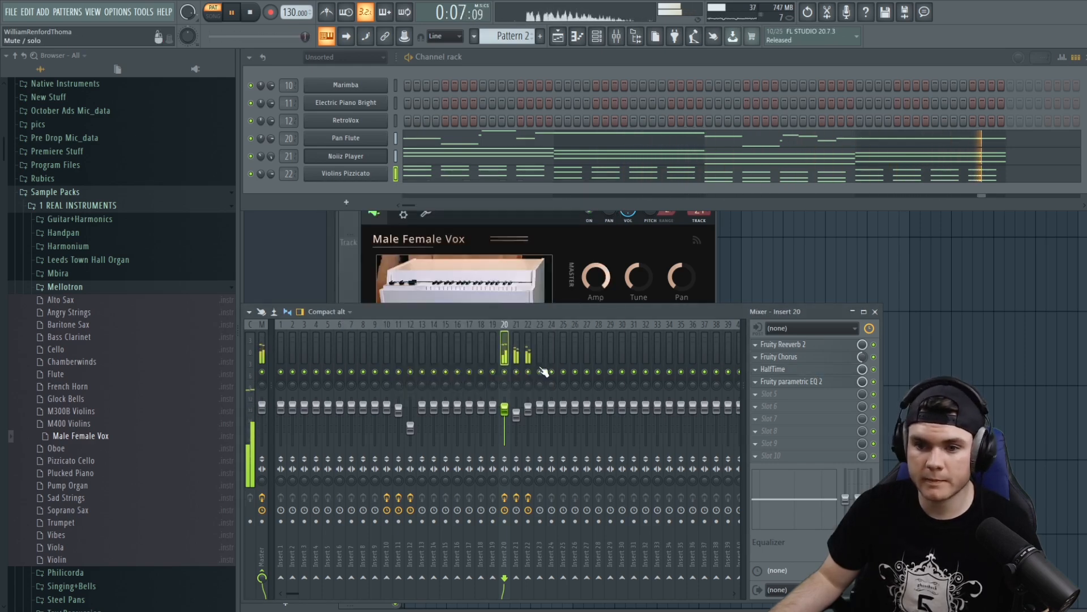
# Solo insert 21 and load SerumFX in its fifth slot, directly before Fruity Reeverb 2.
pyautogui.rightClick(516, 372)
pyautogui.press('space')
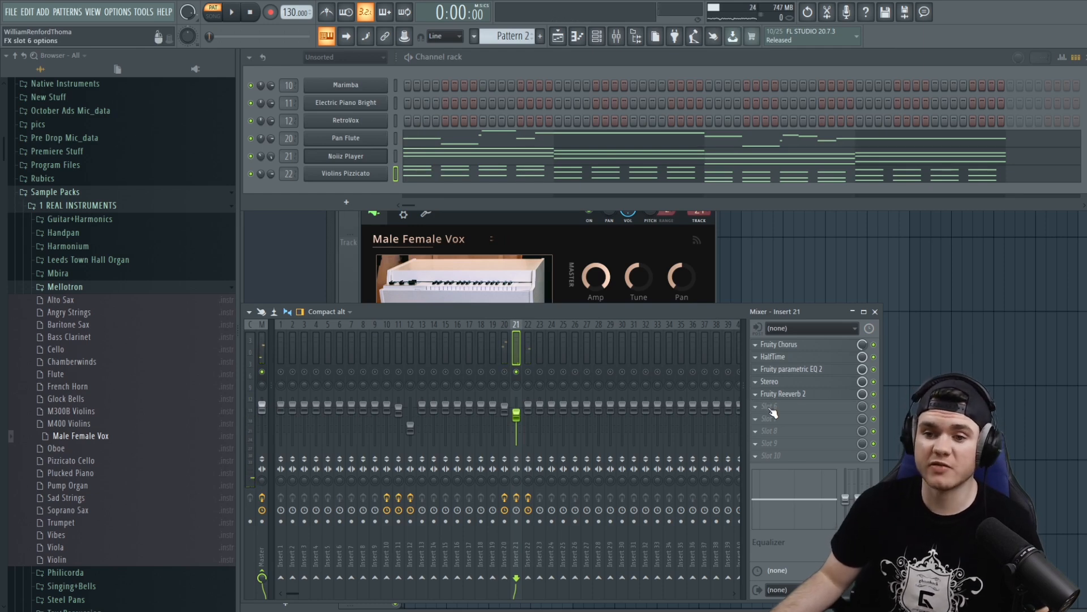
pyautogui.press('space')
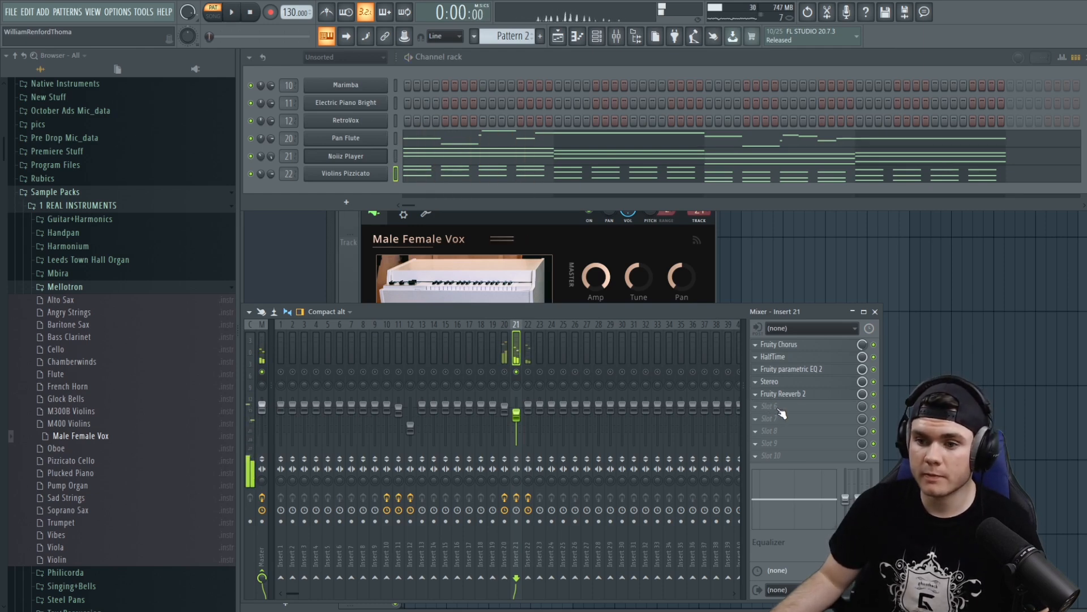
pyautogui.click(781, 414)
pyautogui.click(784, 402)
pyautogui.click(785, 402)
pyautogui.moveTo(818, 346)
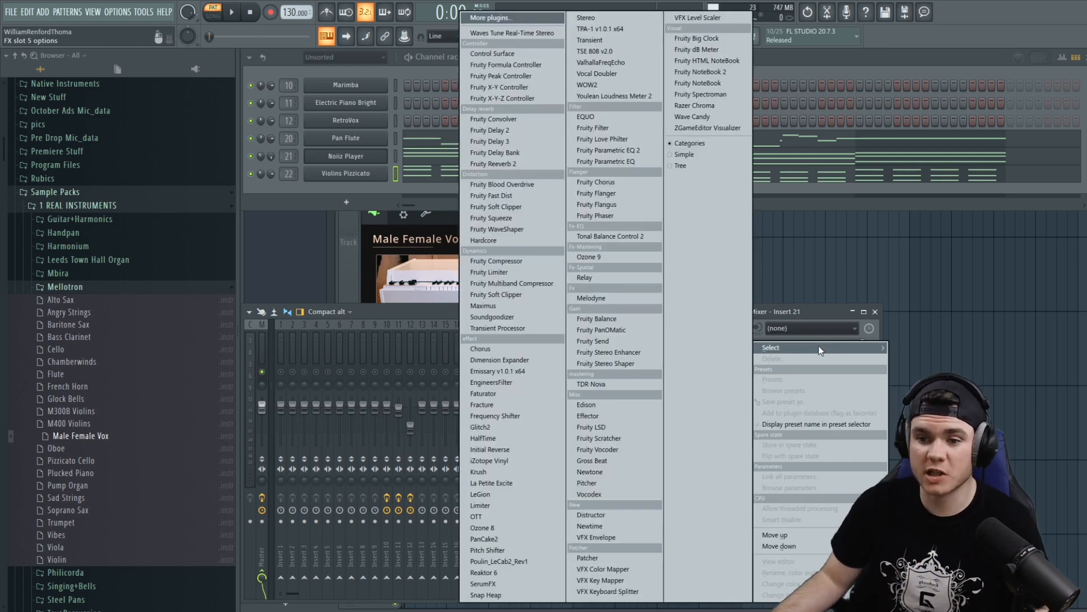
pyautogui.click(508, 575)
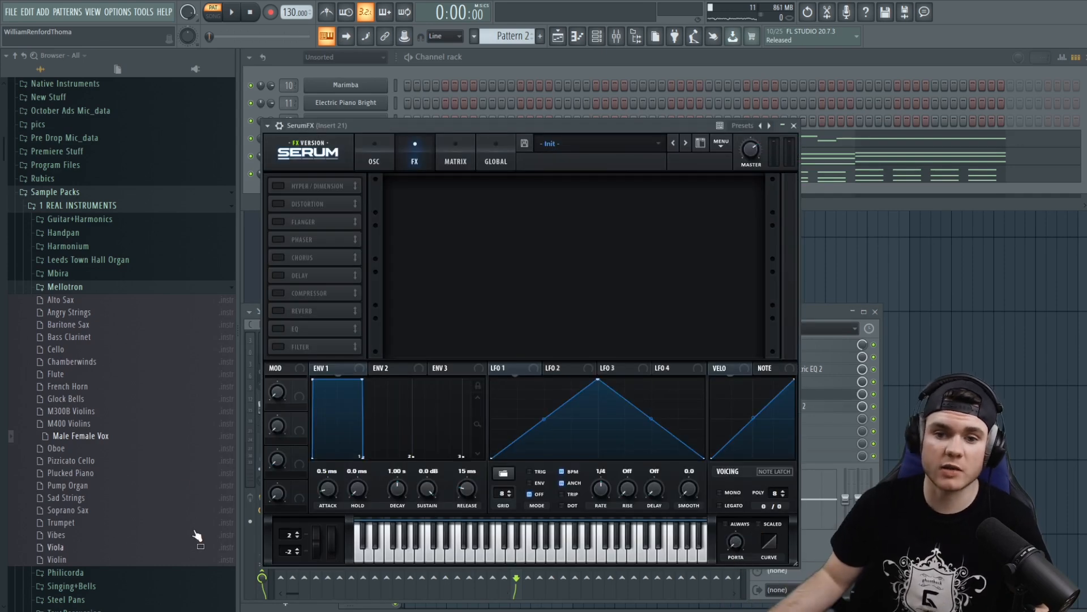
# Enable SerumFX's filter, set its type to MG Low 24 and try out its cutoff and mix during playback.
pyautogui.click(278, 346)
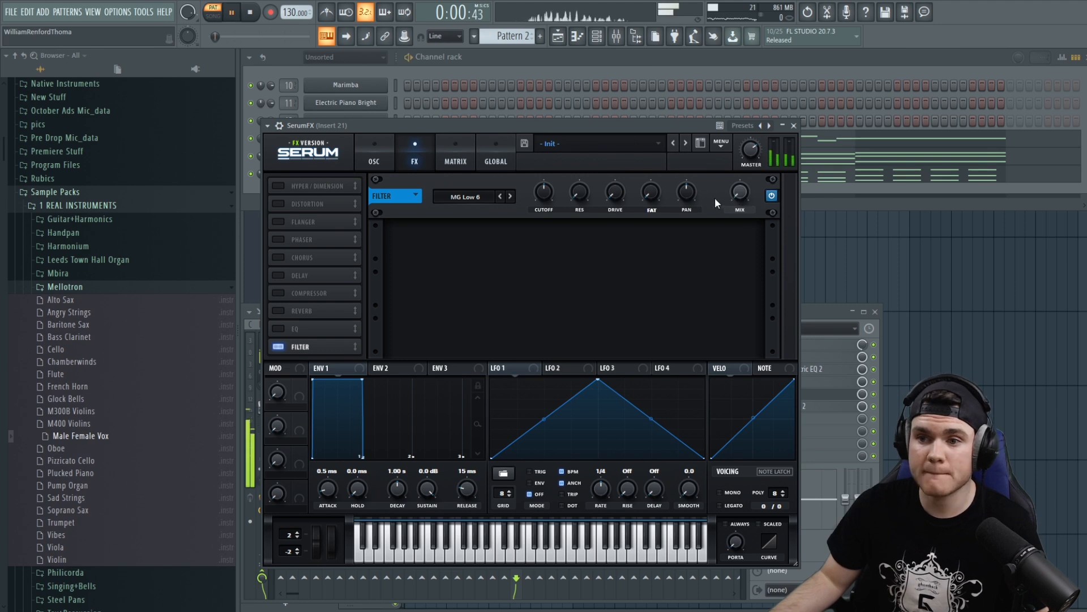
pyautogui.moveTo(739, 193); pyautogui.dragTo(747, 129)
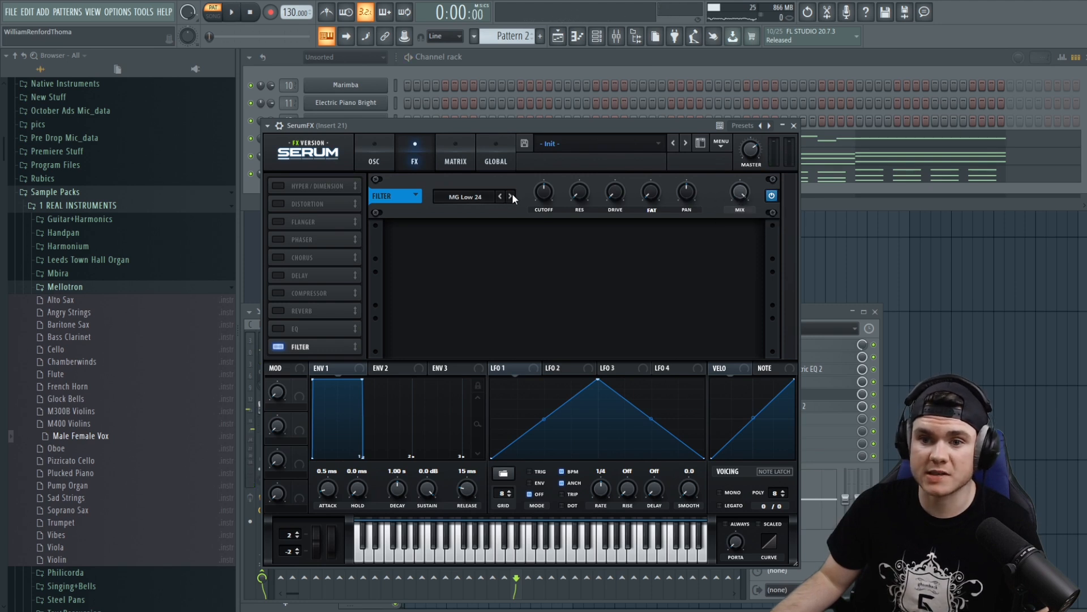
pyautogui.press('space')
pyautogui.moveTo(545, 187); pyautogui.dragTo(539, 289)
pyautogui.moveTo(744, 192); pyautogui.dragTo(717, 253)
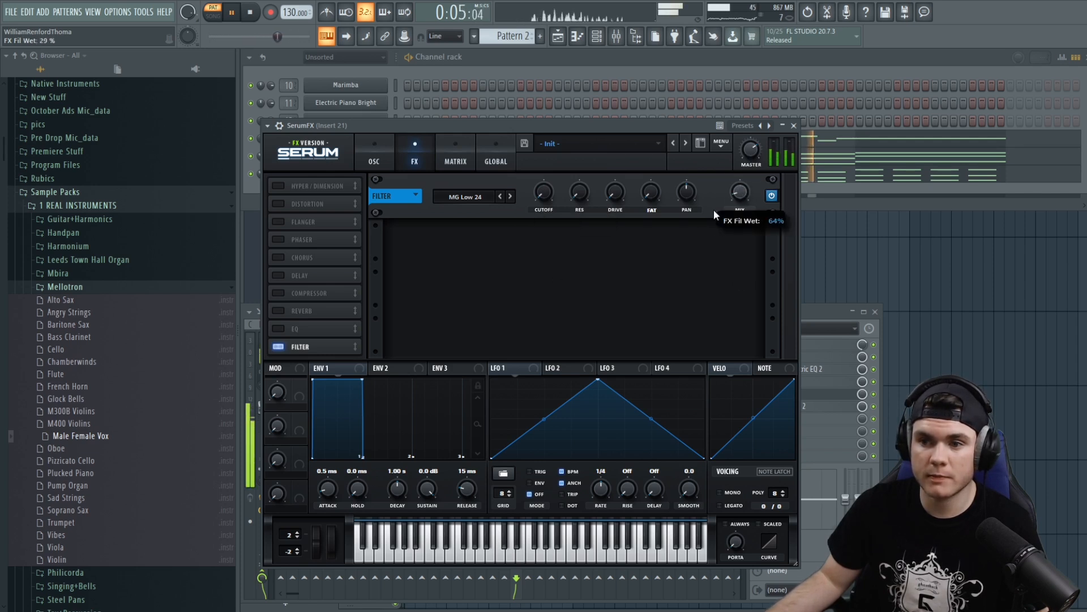
pyautogui.press('space')
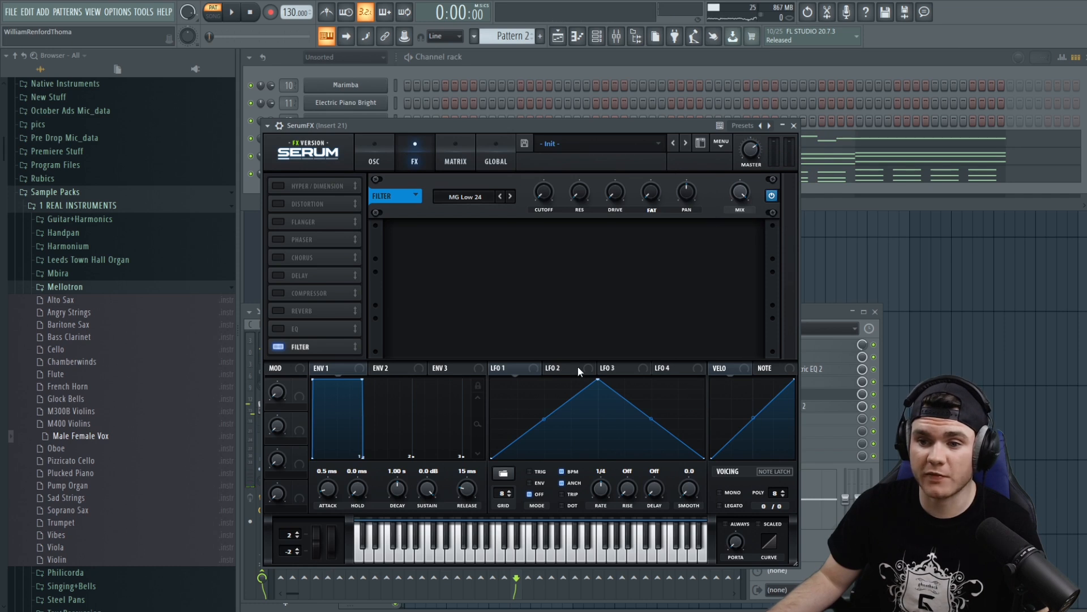
# Turn on Note Latch and assign LFO 1 to the filter's mix, with the mix at 100%.
pyautogui.click(775, 475)
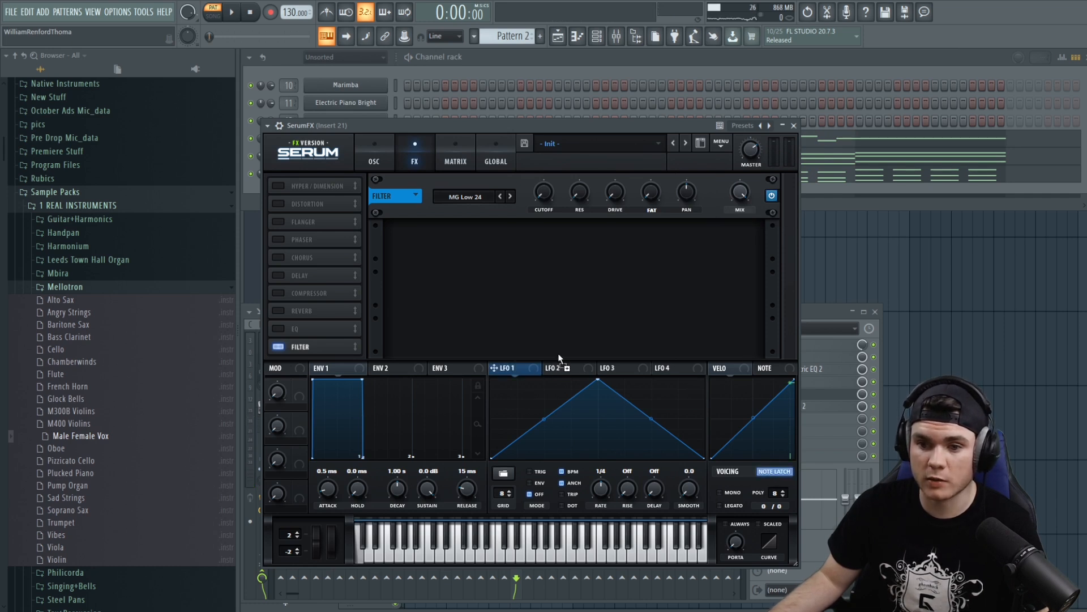
pyautogui.moveTo(740, 193); pyautogui.dragTo(729, 229)
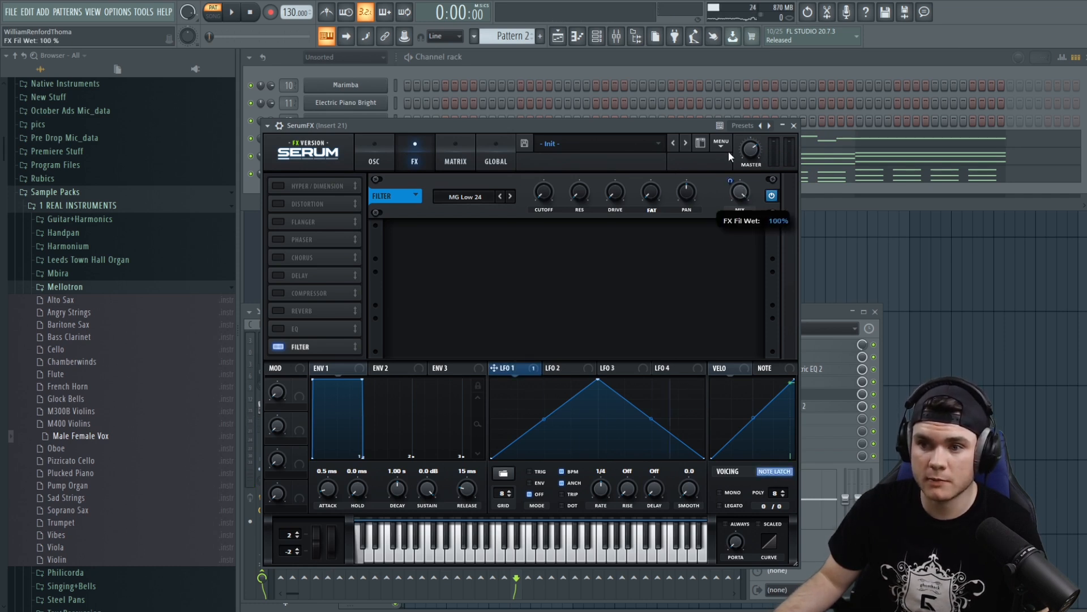
pyautogui.moveTo(731, 180); pyautogui.dragTo(729, 200)
# Set LFO 1's rate to 1/8, shift its peak to about a third of the cycle and unsolo insert 21.
pyautogui.moveTo(606, 484); pyautogui.dragTo(606, 480)
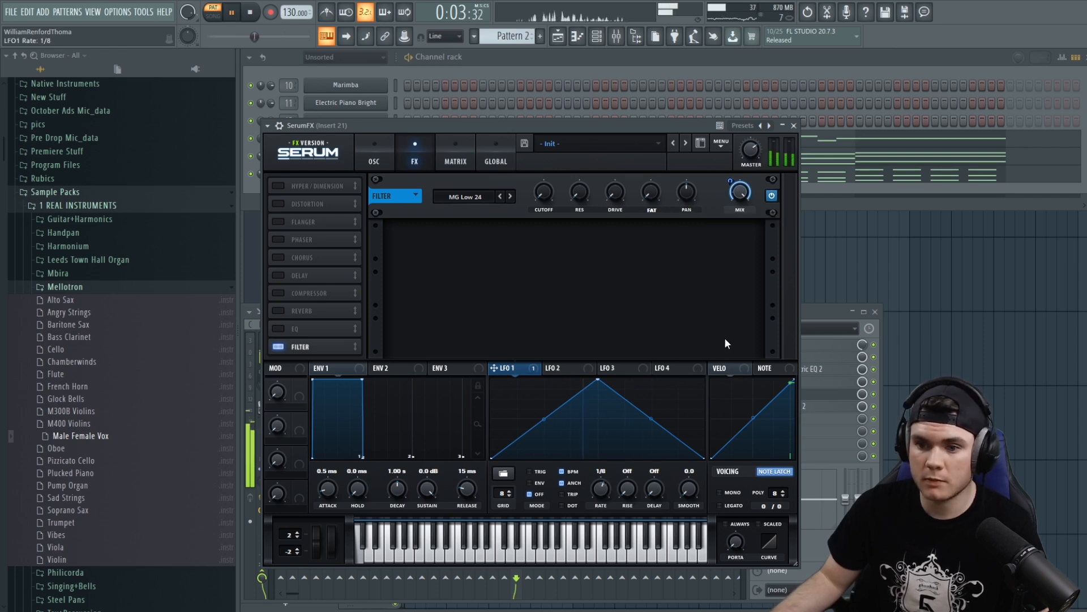
pyautogui.moveTo(595, 380); pyautogui.dragTo(559, 361)
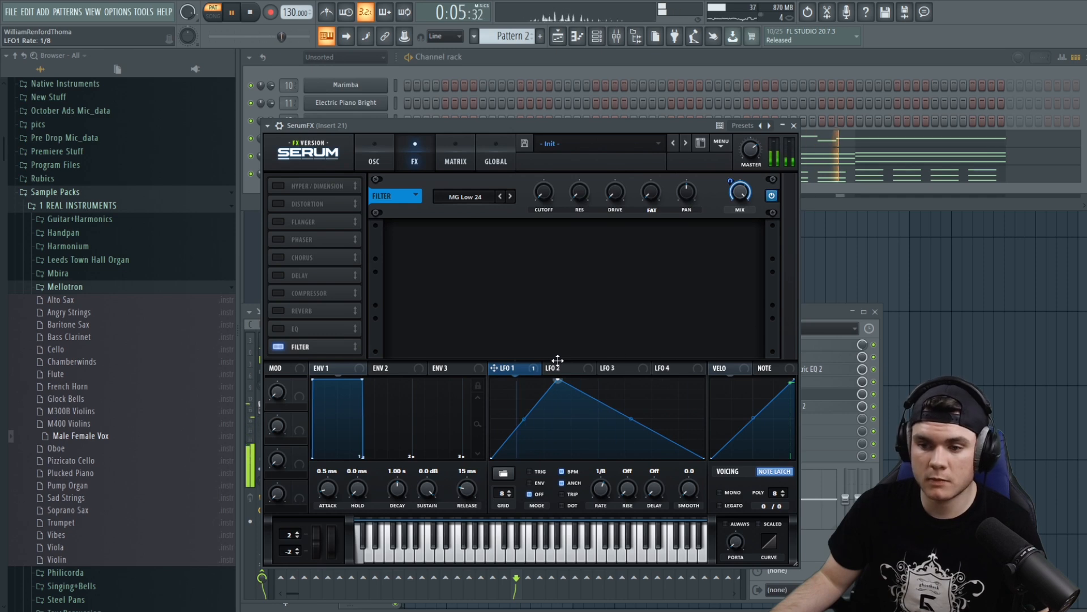
pyautogui.click(804, 314)
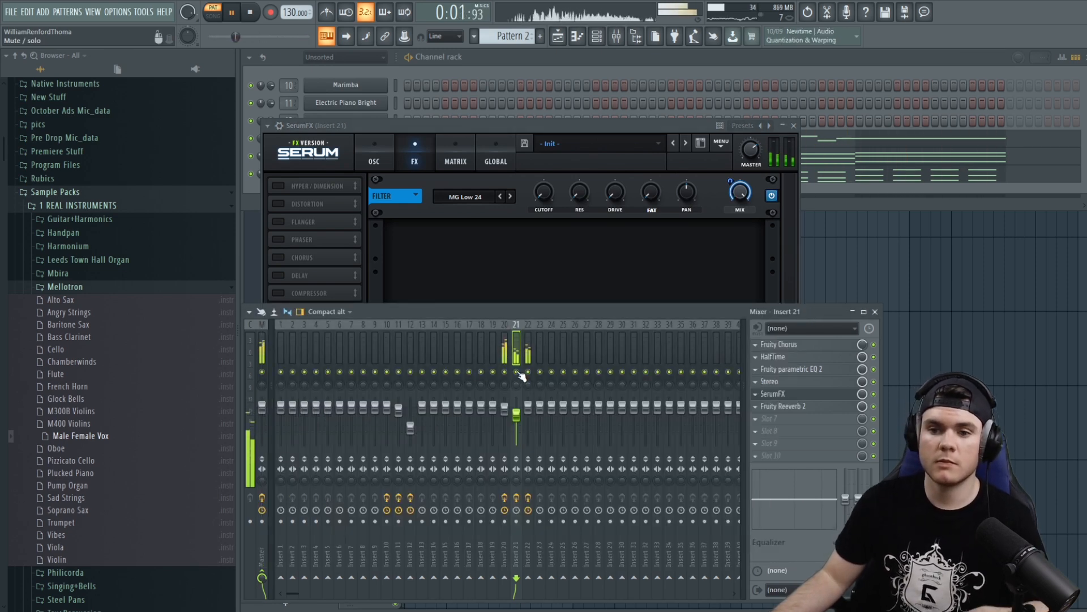
pyautogui.click(792, 395)
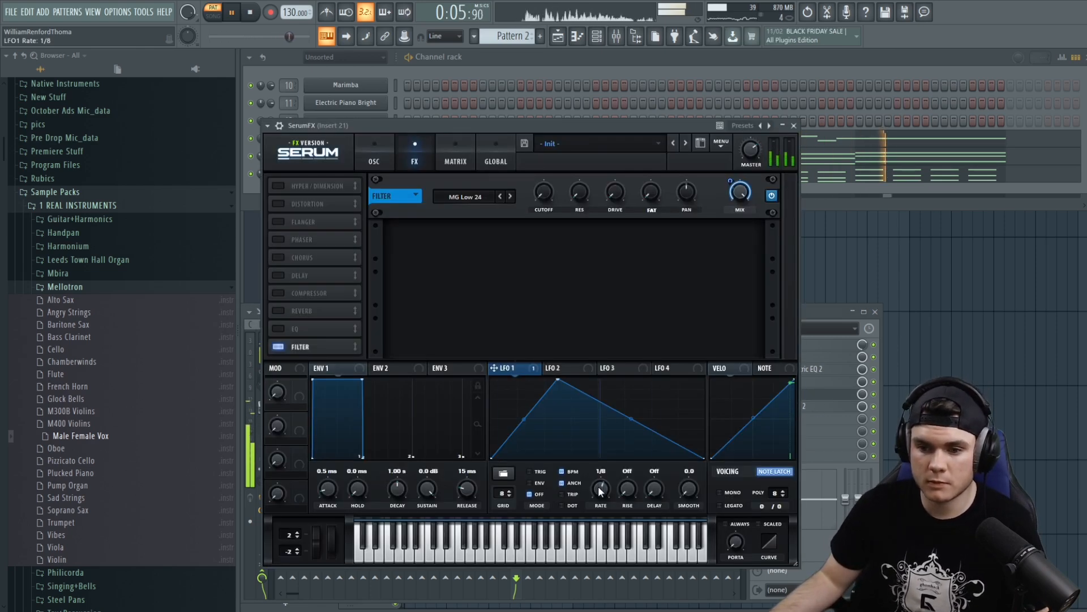
pyautogui.scroll(-1, 597, 494)
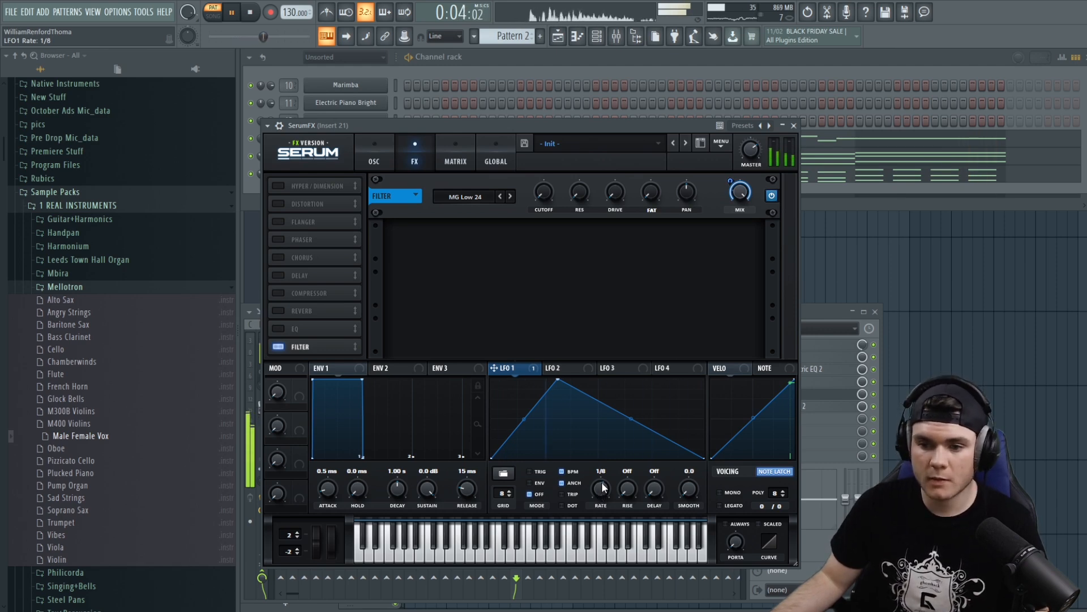
# Place two consecutive Pattern 2 clips on playlist Track 1, starting at bars 1 and 5.
pyautogui.click(812, 314)
pyautogui.click(505, 354)
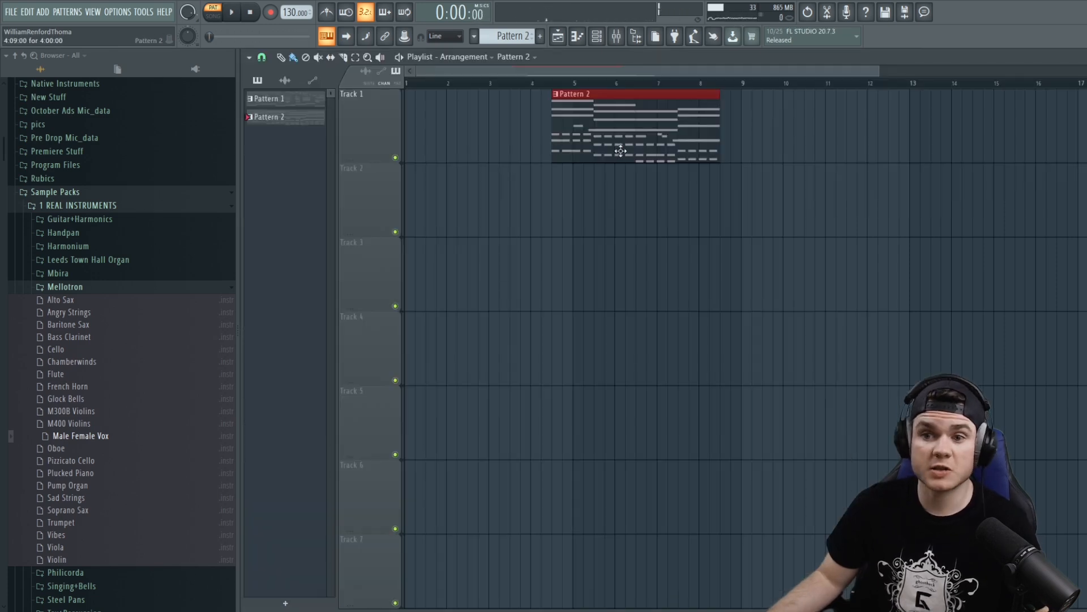
pyautogui.moveTo(590, 130)
pyautogui.mouseDown()
pyautogui.moveTo(436, 130)
pyautogui.moveTo(651, 129)
pyautogui.moveTo(610, 130)
pyautogui.mouseUp()
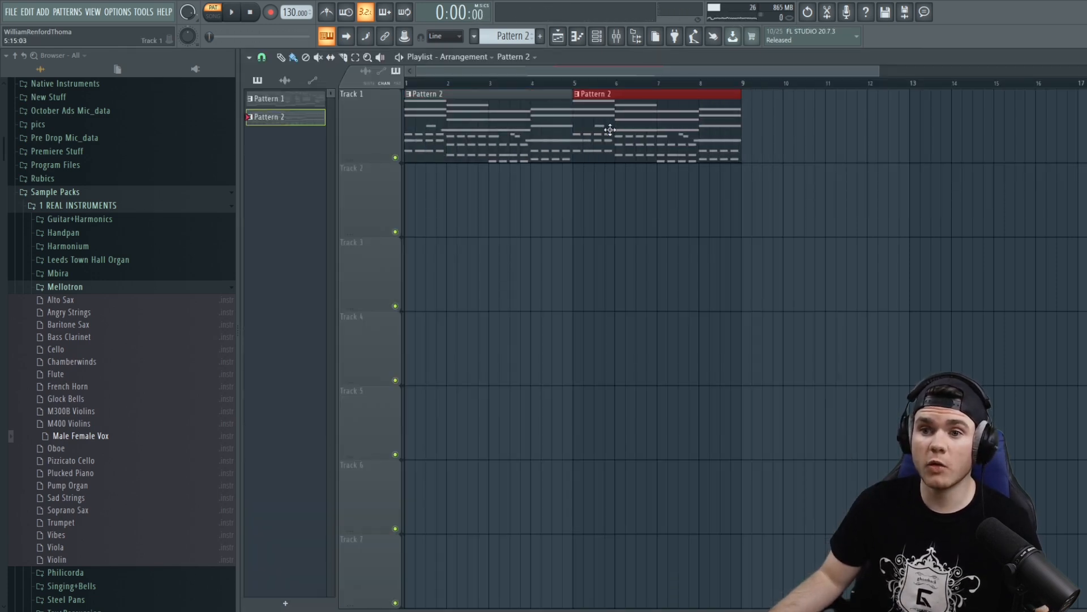
# Collapse the Mellotron samples and open the 15 Full Drum Loops folder under Loops in the Ghosthack Urban Trap 2.0 pack.
pyautogui.click(63, 287)
pyautogui.click(66, 205)
pyautogui.click(63, 191)
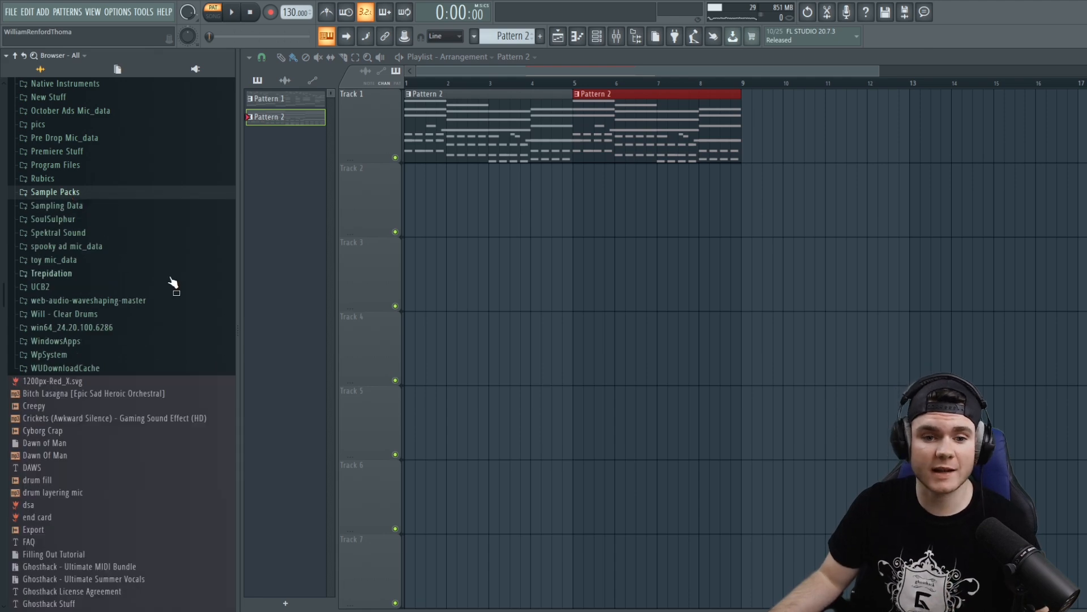
pyautogui.click(74, 193)
pyautogui.scroll(-20, 158, 279)
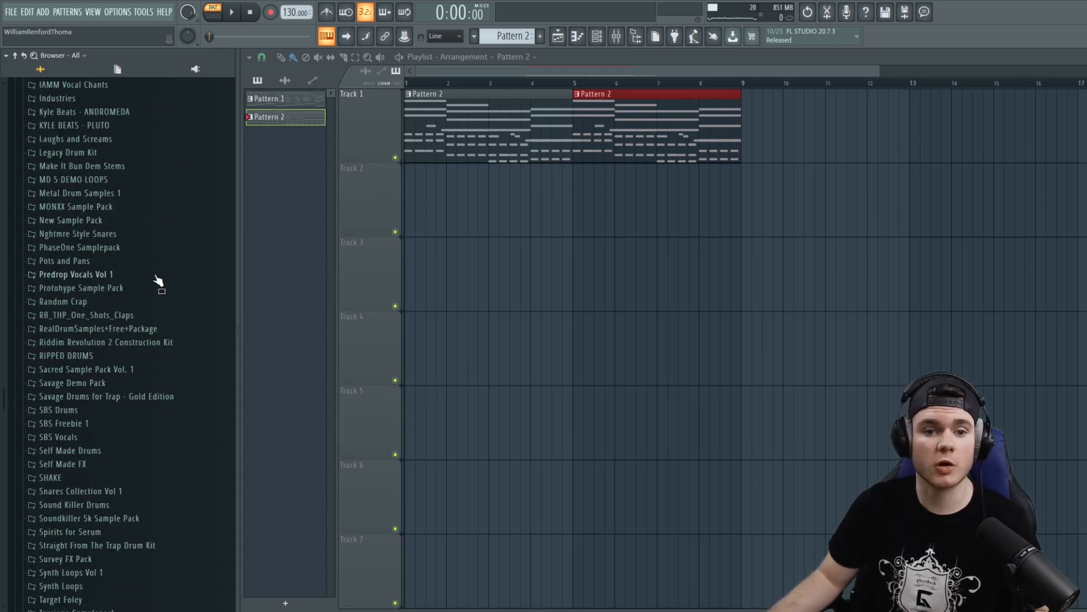
pyautogui.scroll(-20, 158, 279)
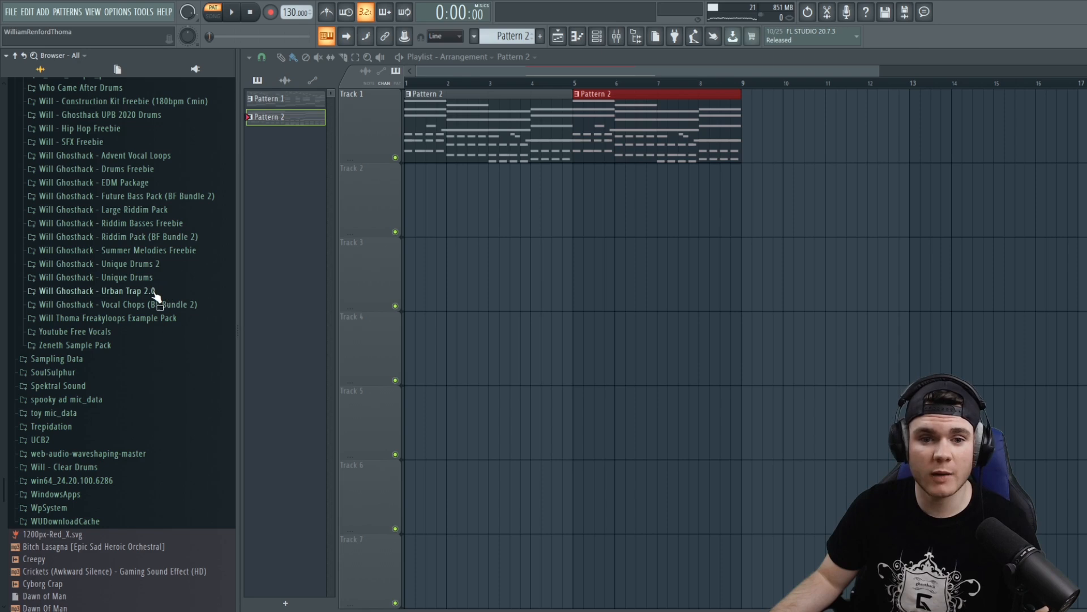
pyautogui.click(156, 291)
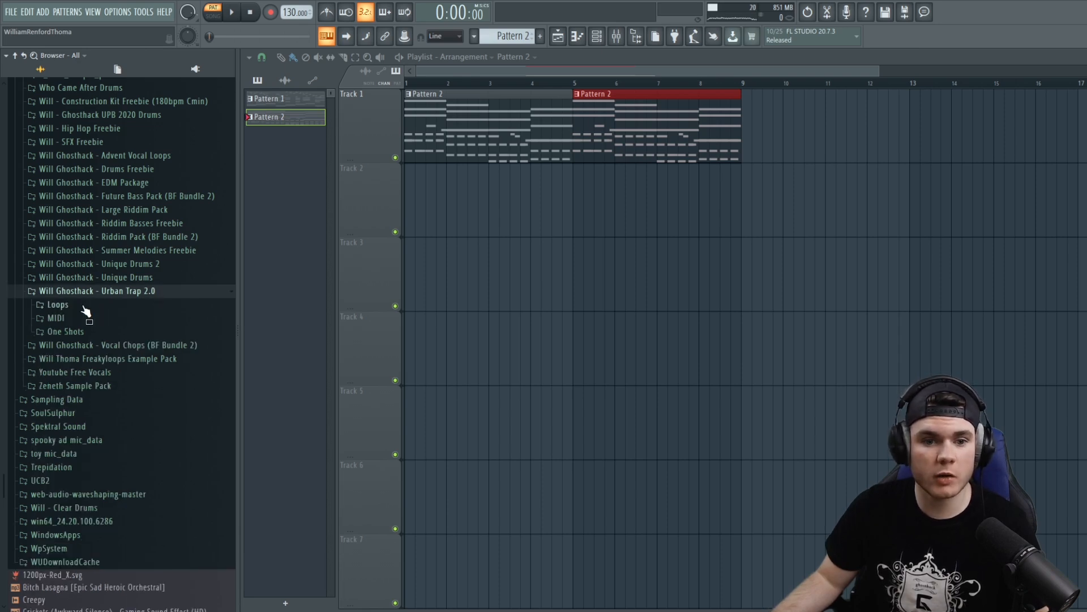
pyautogui.click(58, 304)
pyautogui.click(131, 363)
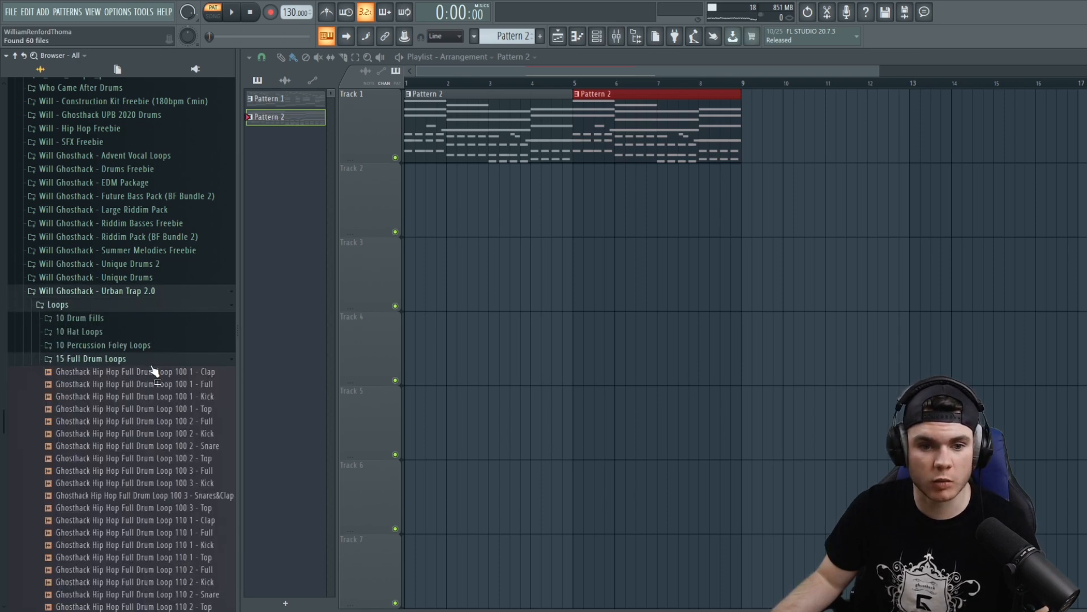
# Place Ghosthack Hip Hop Full Drum Loop 140 3 - Full on Track 2 at bar 5 and play the arrangement from the start.
pyautogui.scroll(-8, 196, 370)
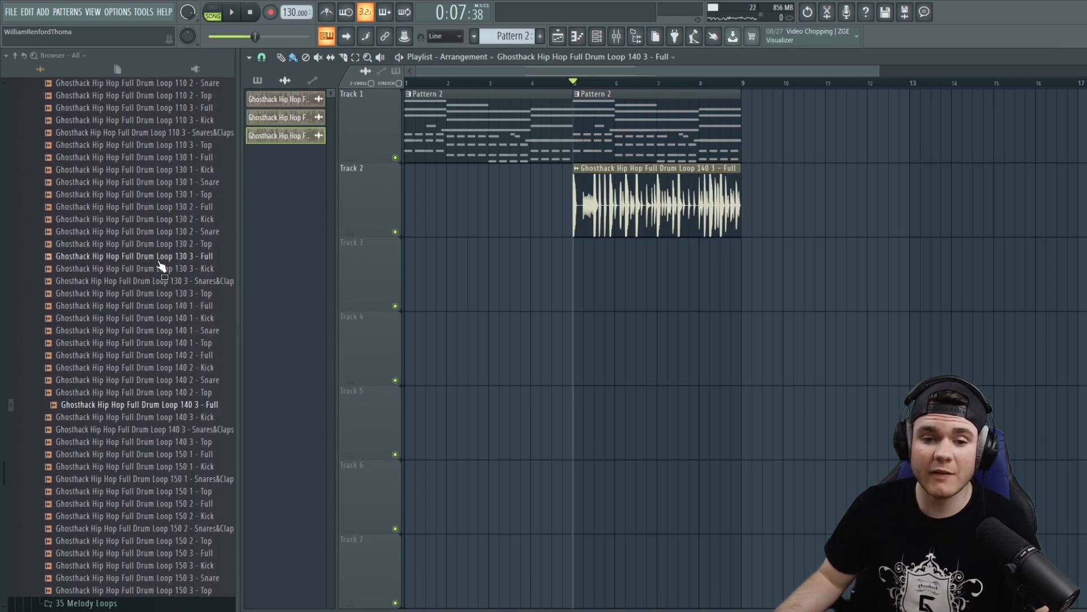
pyautogui.scroll(2, 161, 286)
pyautogui.moveTo(580, 82); pyautogui.dragTo(341, 104)
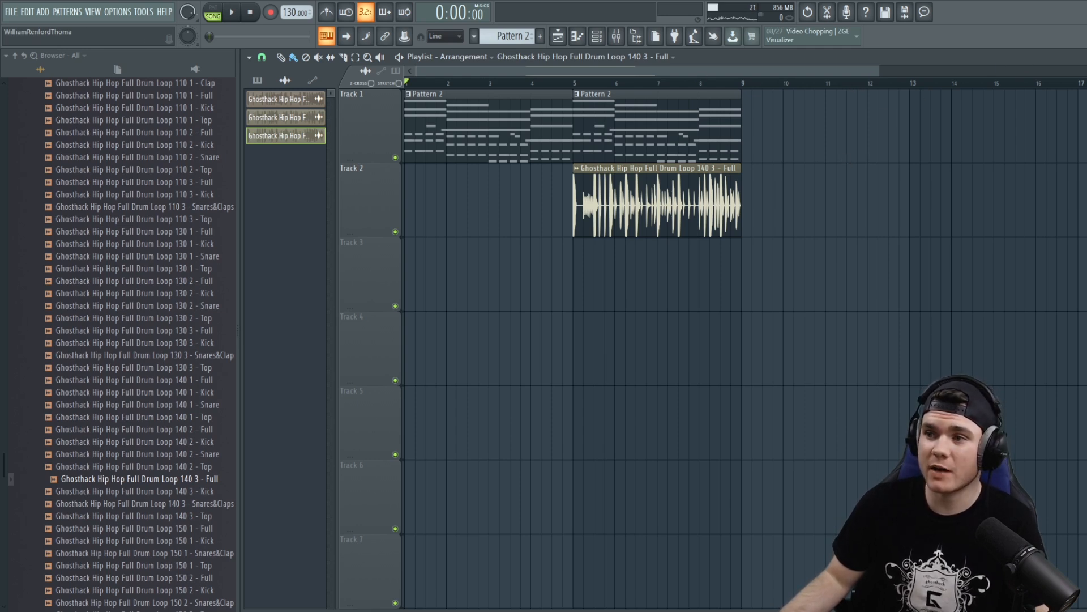
pyautogui.press('space')
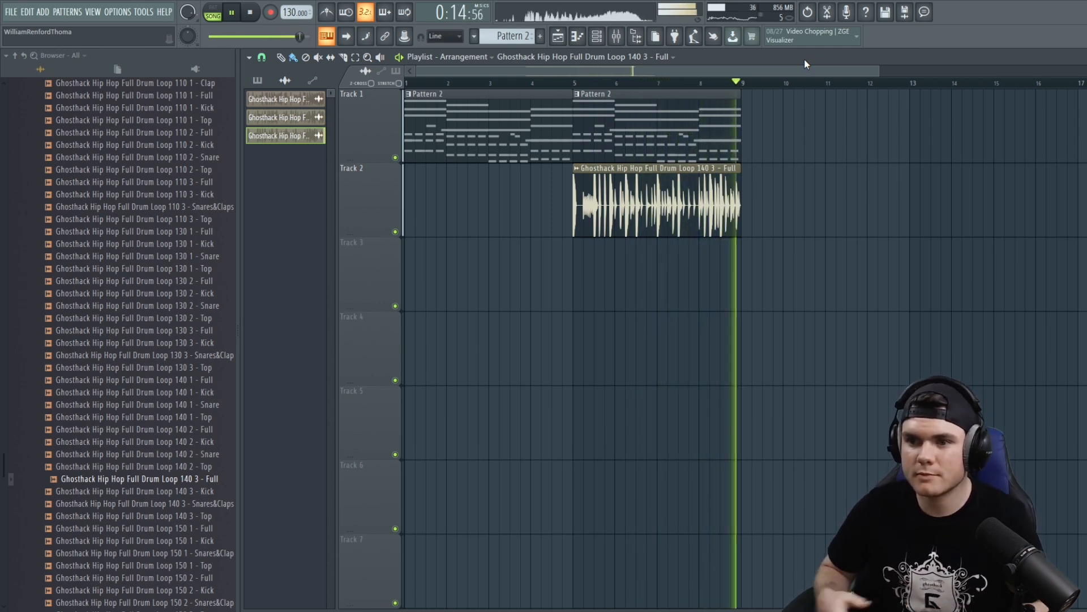
pyautogui.press('space')
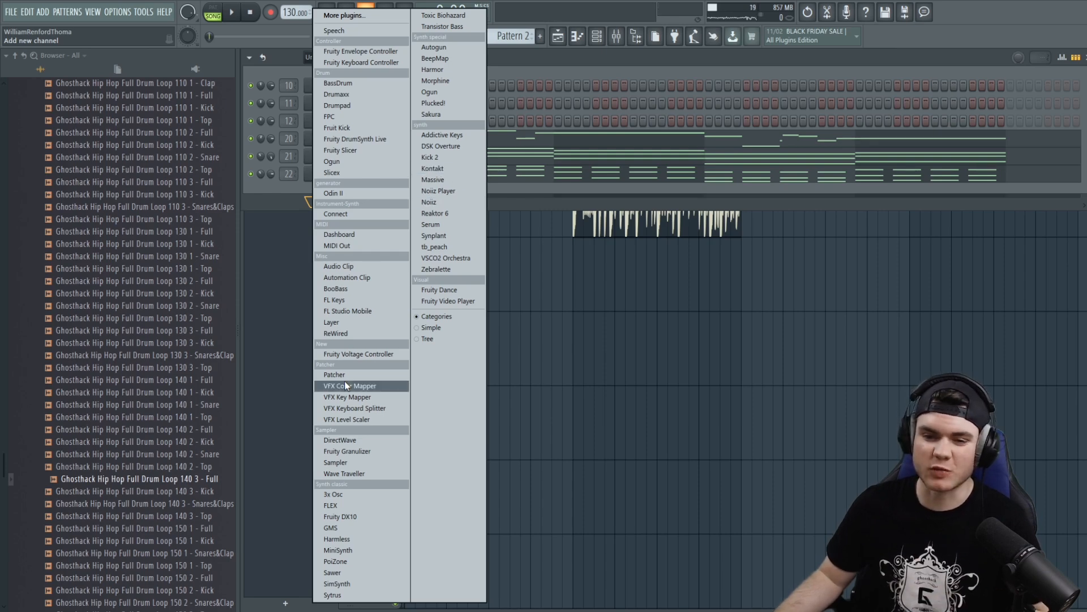
# Add a FLEX channel, search its presets for "music" and load Music Box from the General Midi Library, auditioning it with the song.
pyautogui.click(334, 504)
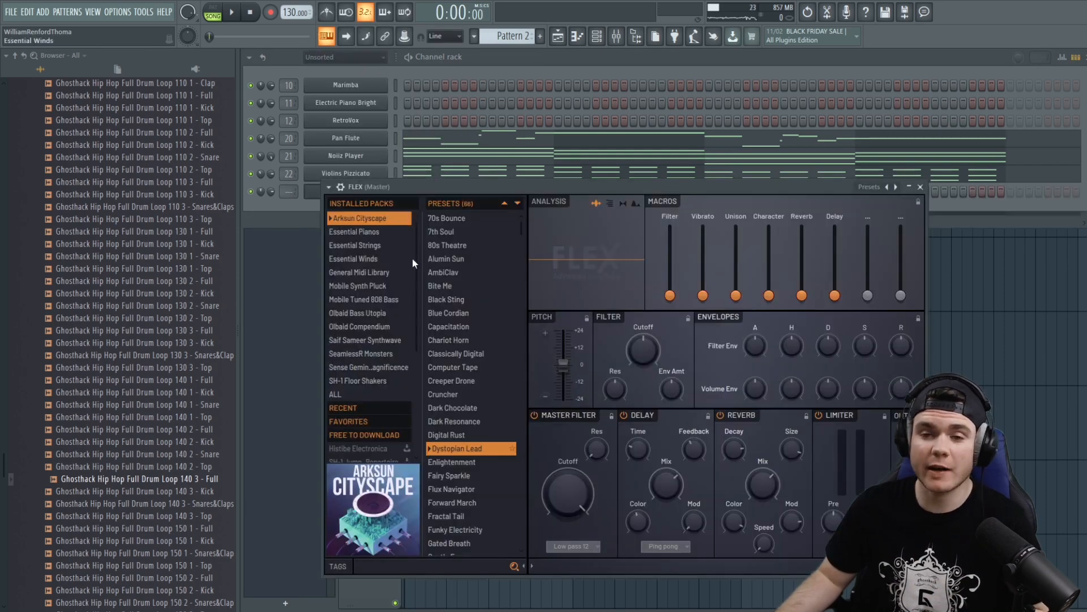
pyautogui.moveTo(434, 189); pyautogui.dragTo(390, 119)
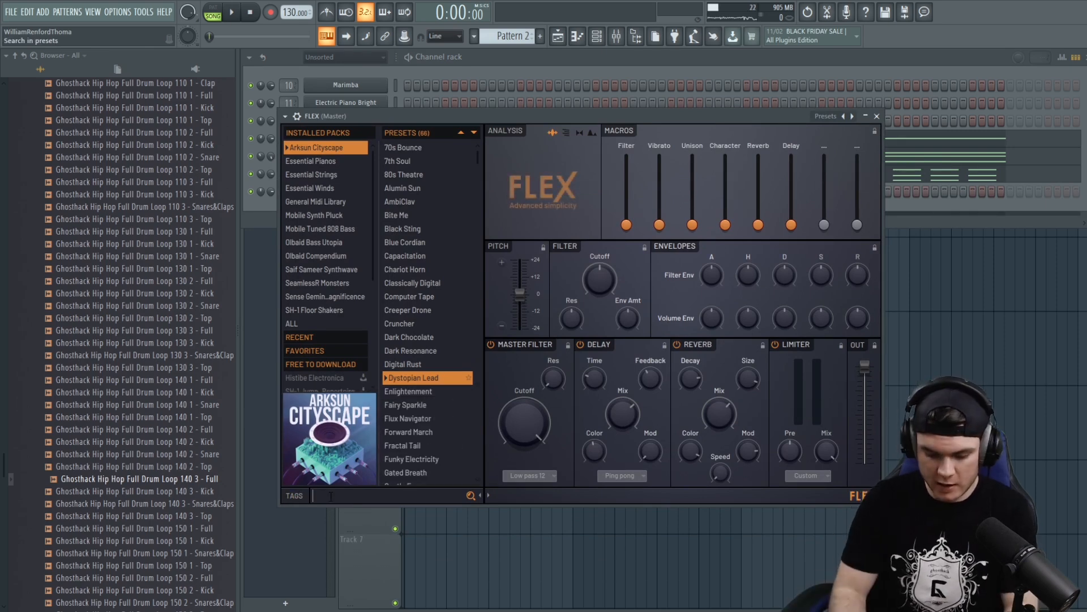
pyautogui.write('music')
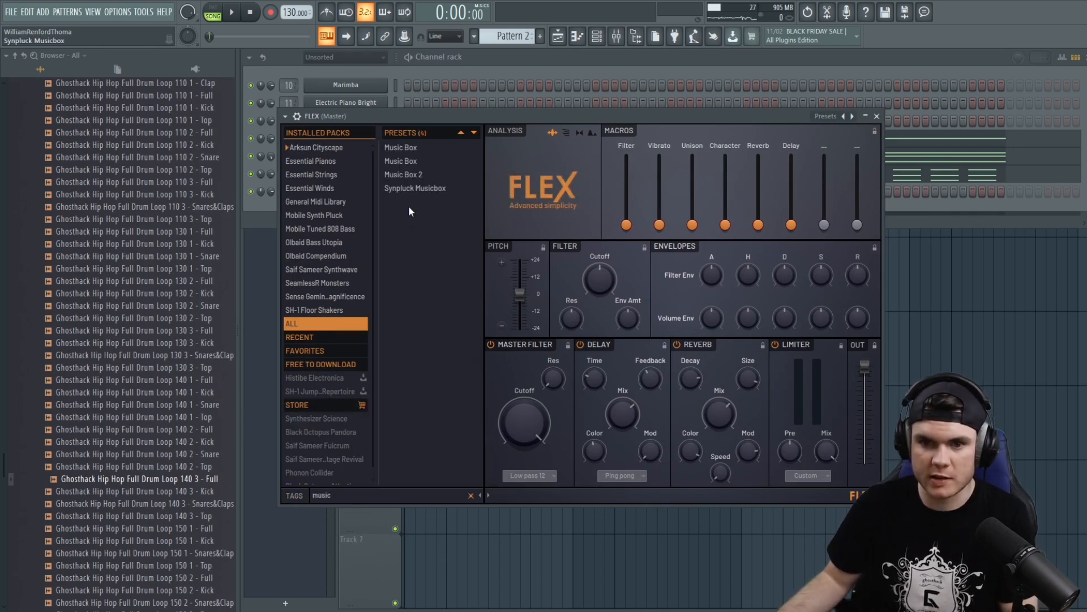
pyautogui.click(413, 176)
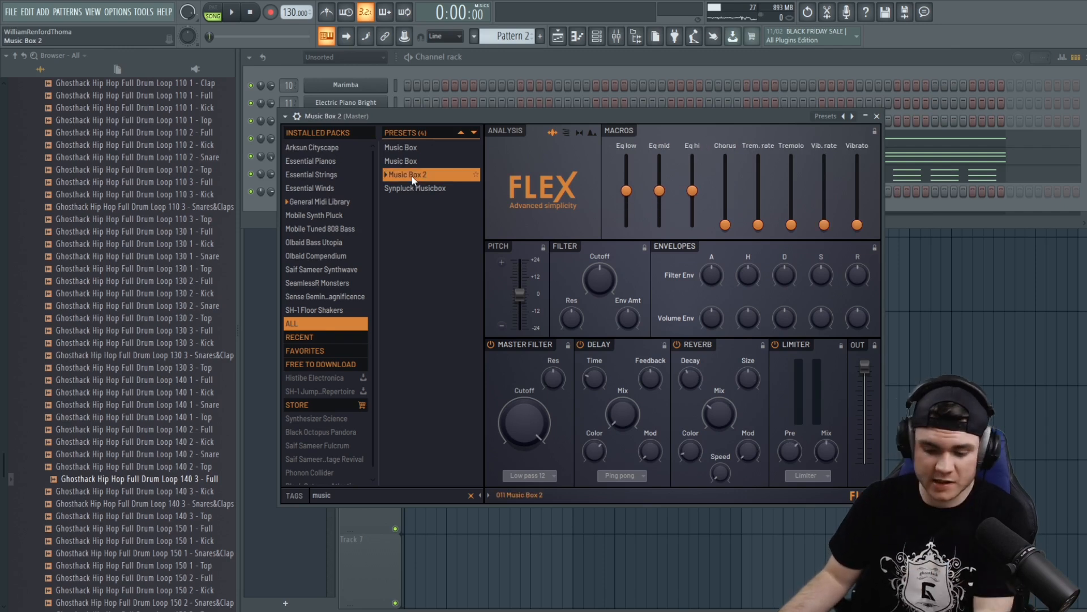
pyautogui.click(414, 161)
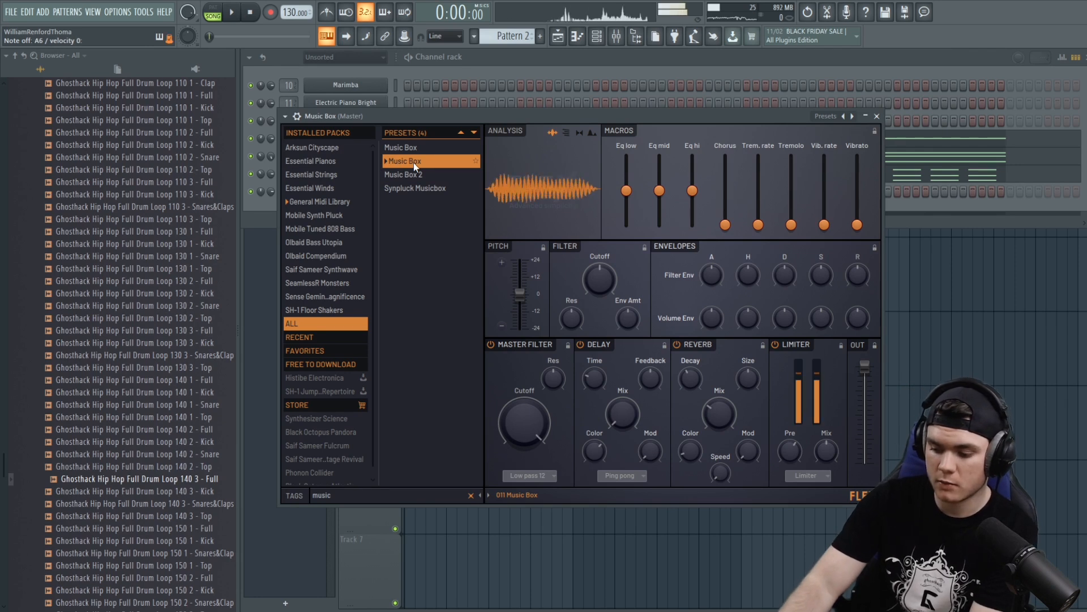
pyautogui.press('space')
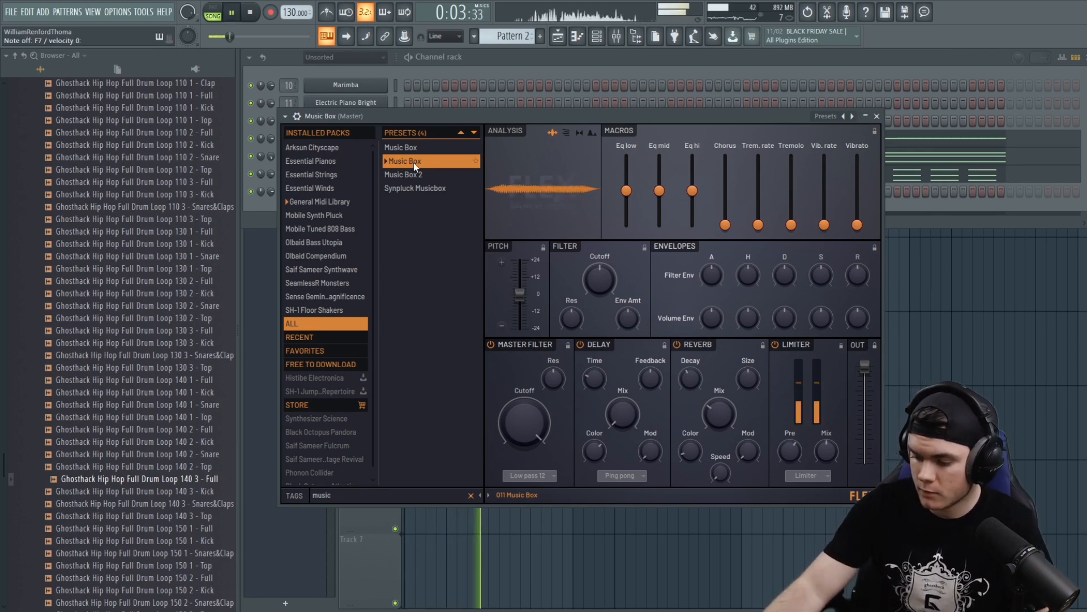
# Place E7 and D7 notes late in bar 2 and C7 at bar 3 for Music Box, auditioning them with the song.
pyautogui.click(878, 116)
pyautogui.rightClick(402, 191)
pyautogui.click(403, 192)
pyautogui.press('space')
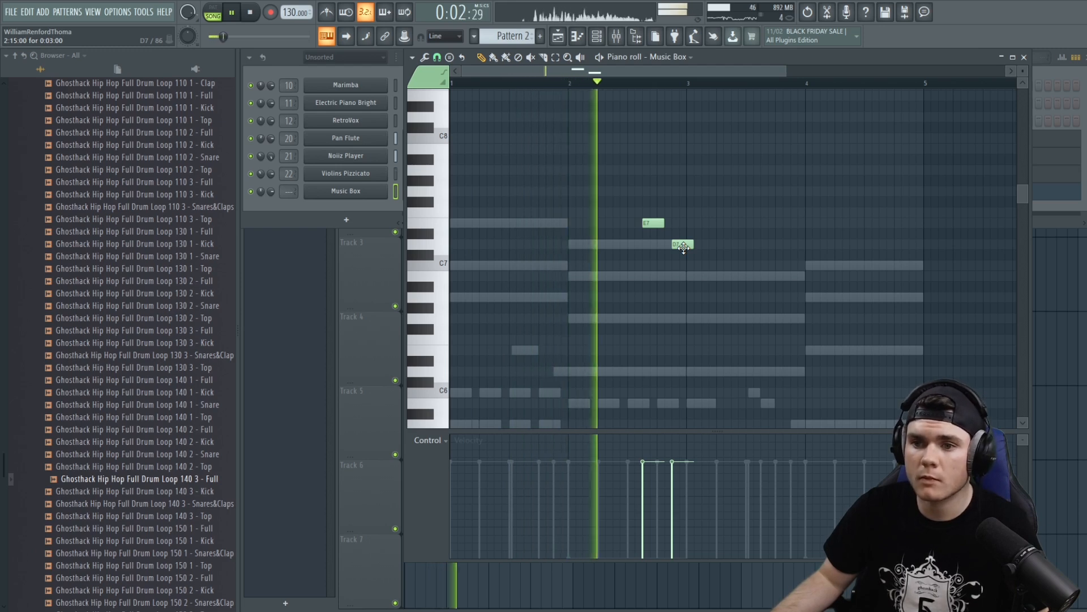
pyautogui.press('space')
pyautogui.press('space')
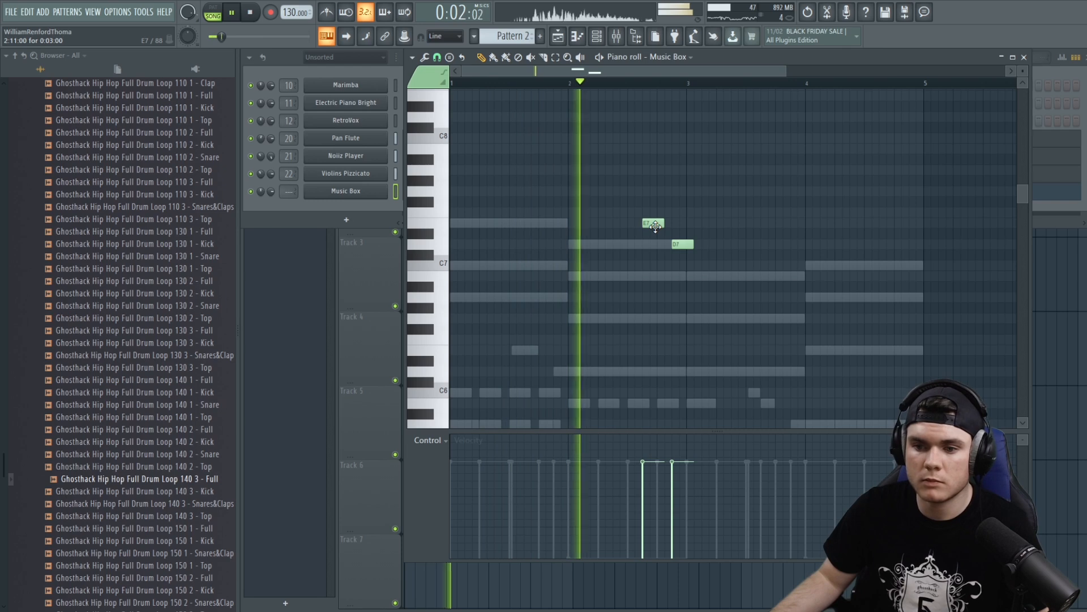
pyautogui.press('space')
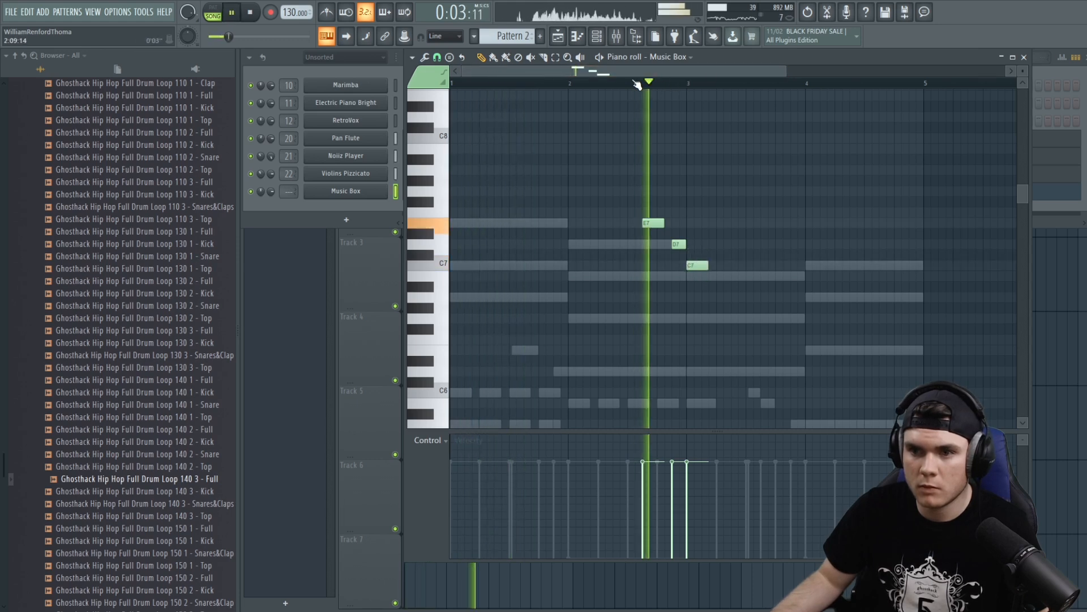
# Lower the Music Box note at bar 3 to B6, add G6 after it and revise the closing notes of bar 3 during playback.
pyautogui.moveTo(699, 265); pyautogui.dragTo(702, 276)
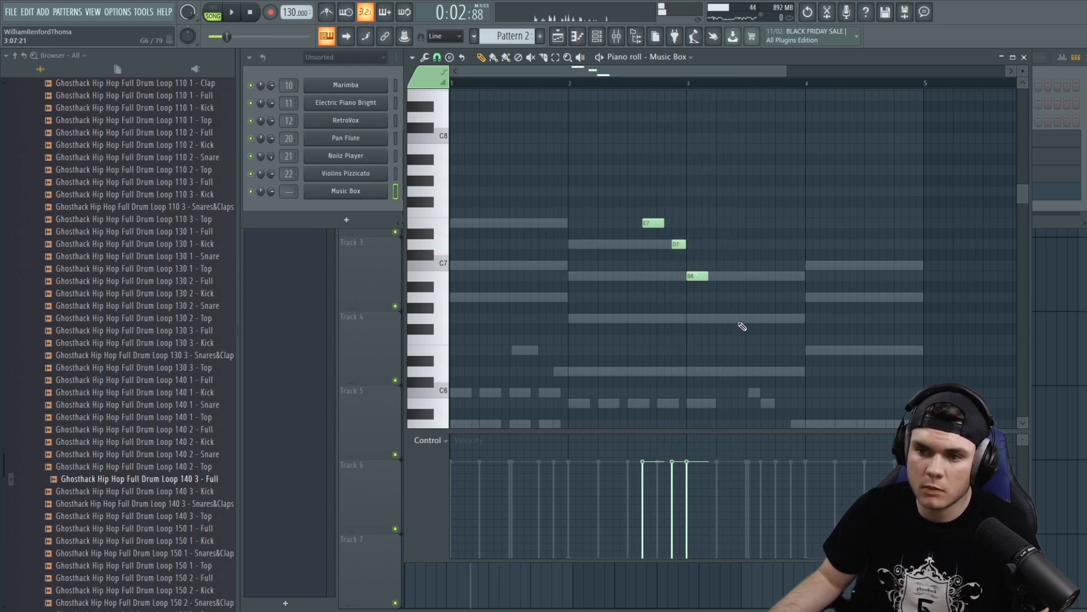
pyautogui.click(740, 318)
pyautogui.press('space')
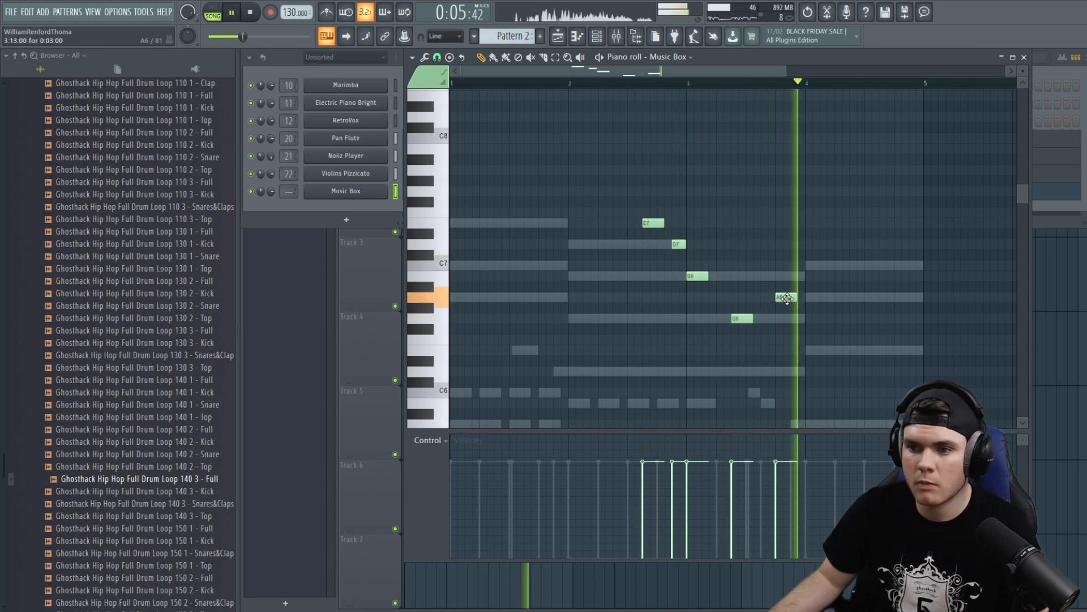
pyautogui.rightClick(787, 298)
pyautogui.press('space')
pyautogui.click(604, 83)
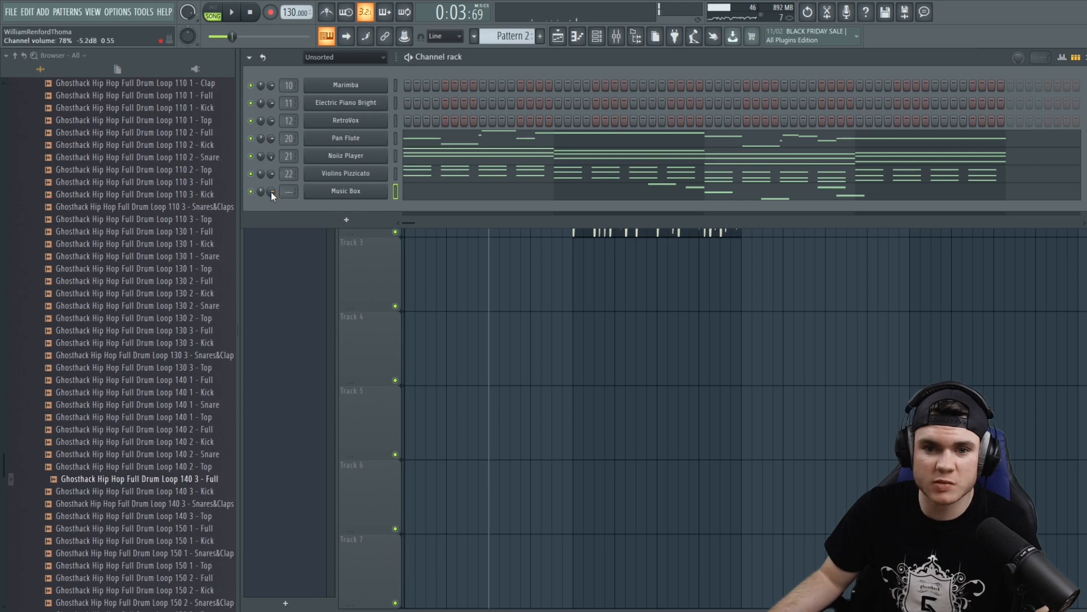
# Raise the reverb mix in the Music Box FLEX instrument and set its channel volume to 46%.
pyautogui.click(331, 193)
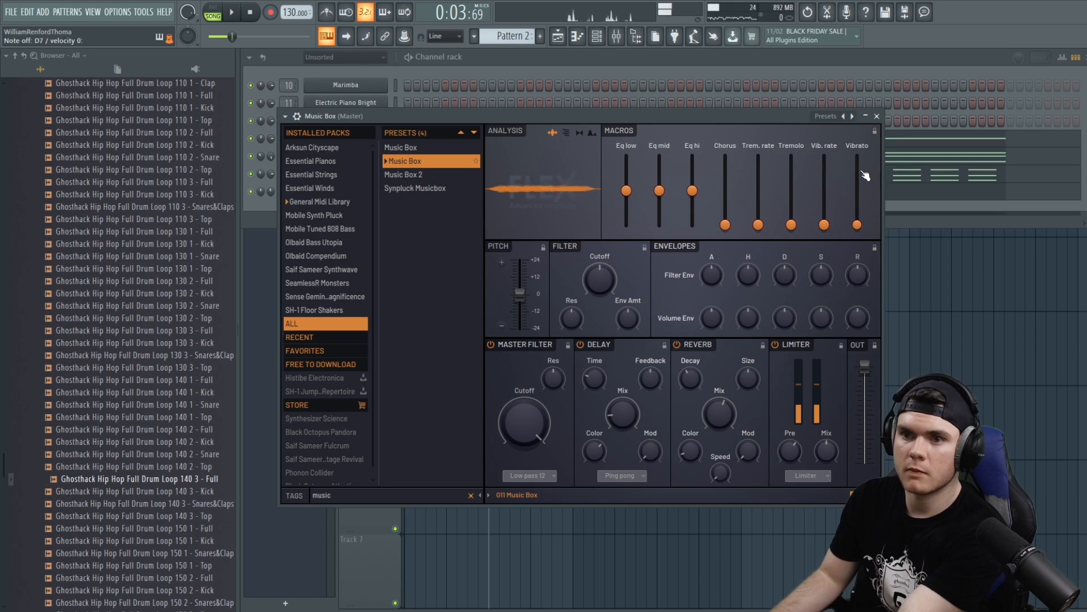
pyautogui.click(877, 117)
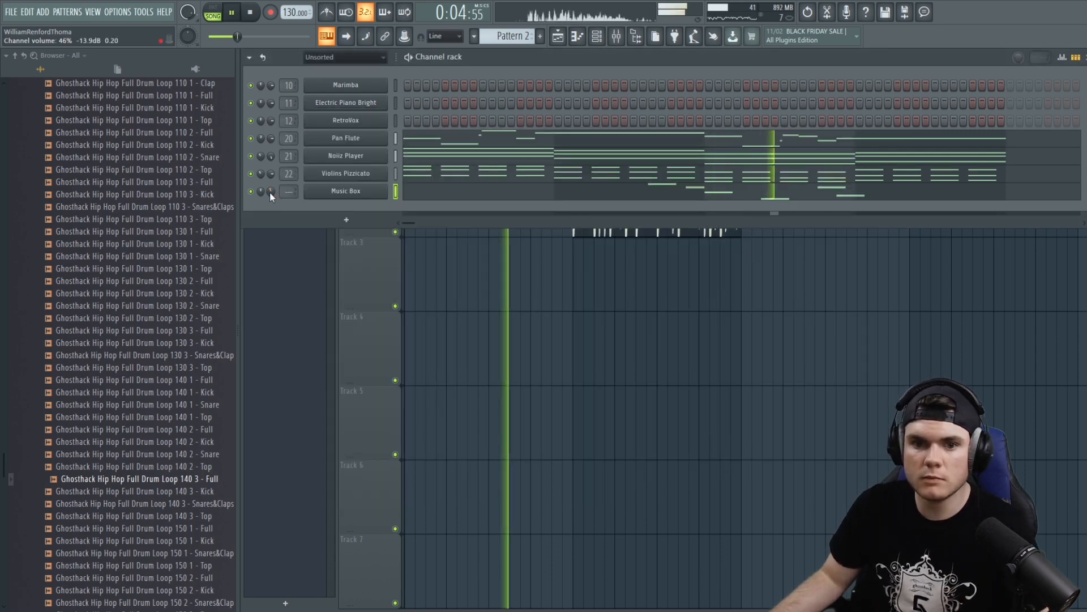
pyautogui.press('space')
# Route Music Box to mixer insert 23 and roll off its lows and highs with Fruity parametric EQ 2.
pyautogui.click(628, 36)
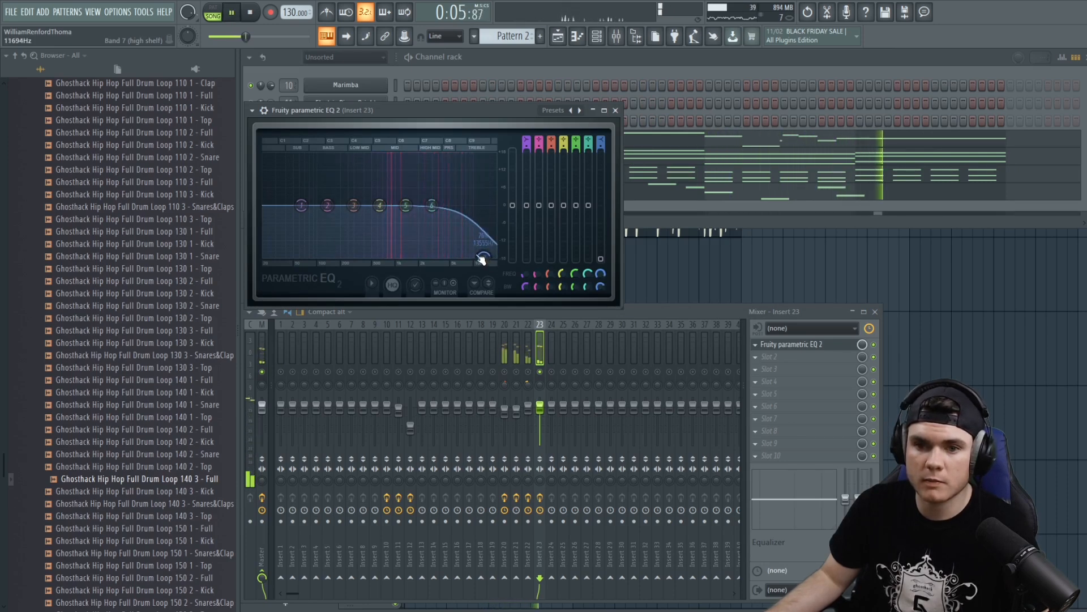
pyautogui.moveTo(301, 206); pyautogui.dragTo(351, 255)
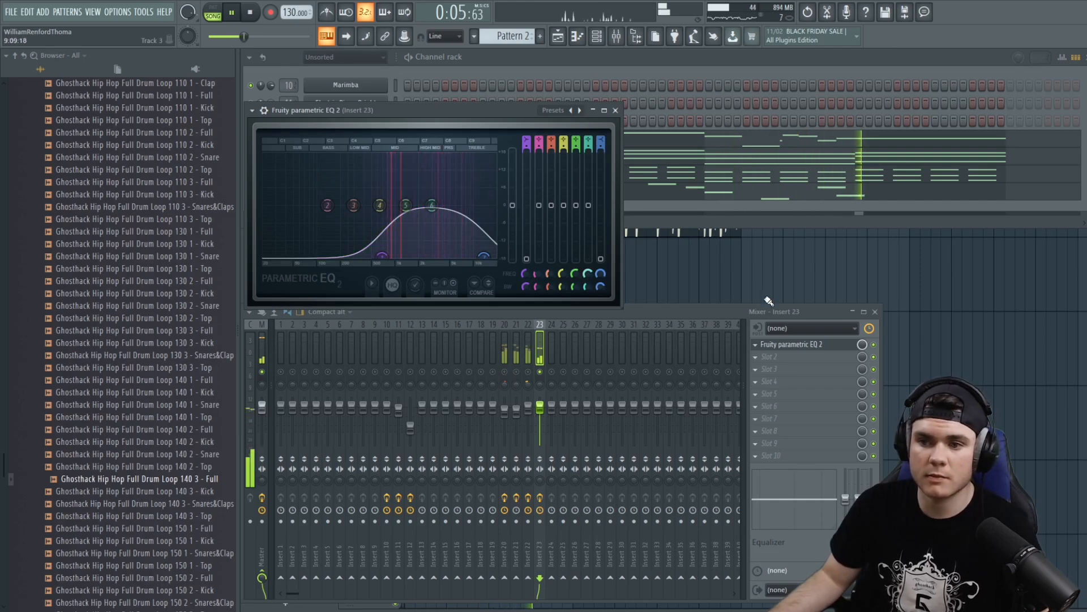
pyautogui.click(783, 343)
# Add Fruity Reeverb 2 to slot 2 of insert 23 and set its wet level to 47% while the song plays.
pyautogui.click(774, 357)
pyautogui.click(538, 163)
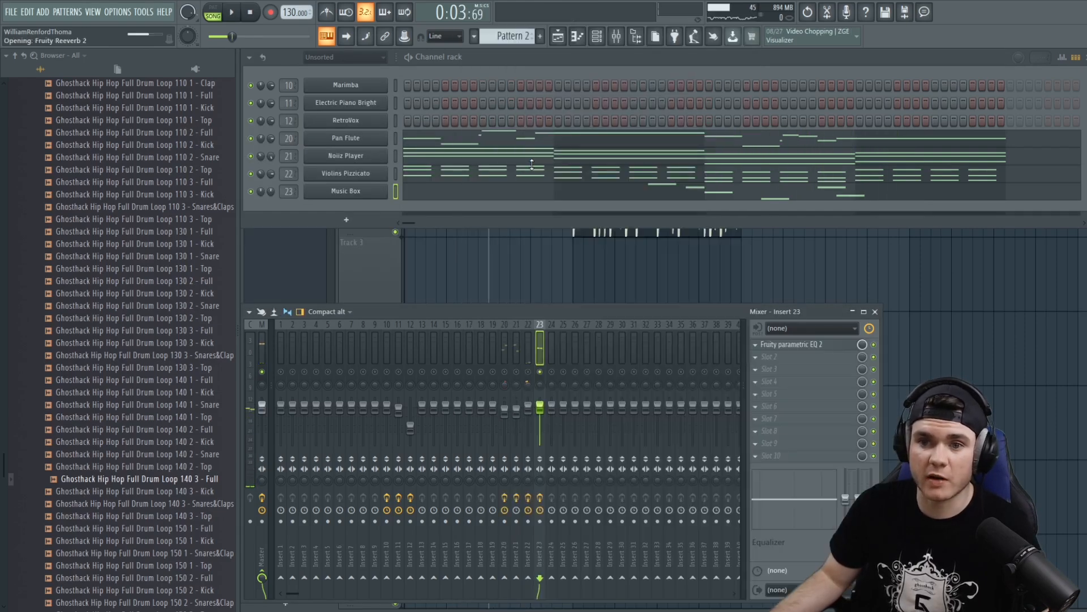
pyautogui.press('space')
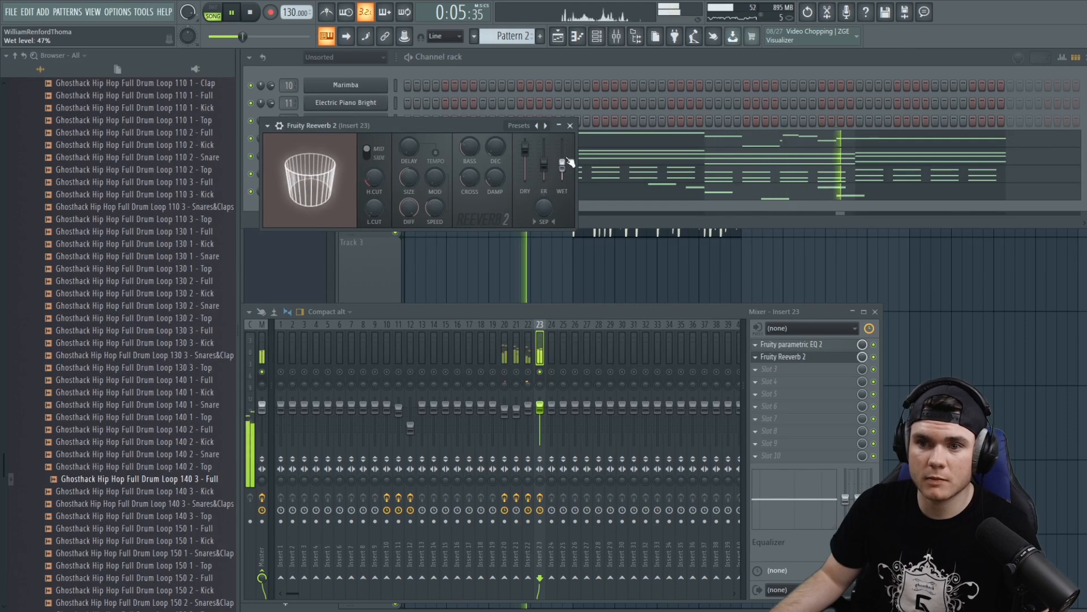
pyautogui.click(570, 125)
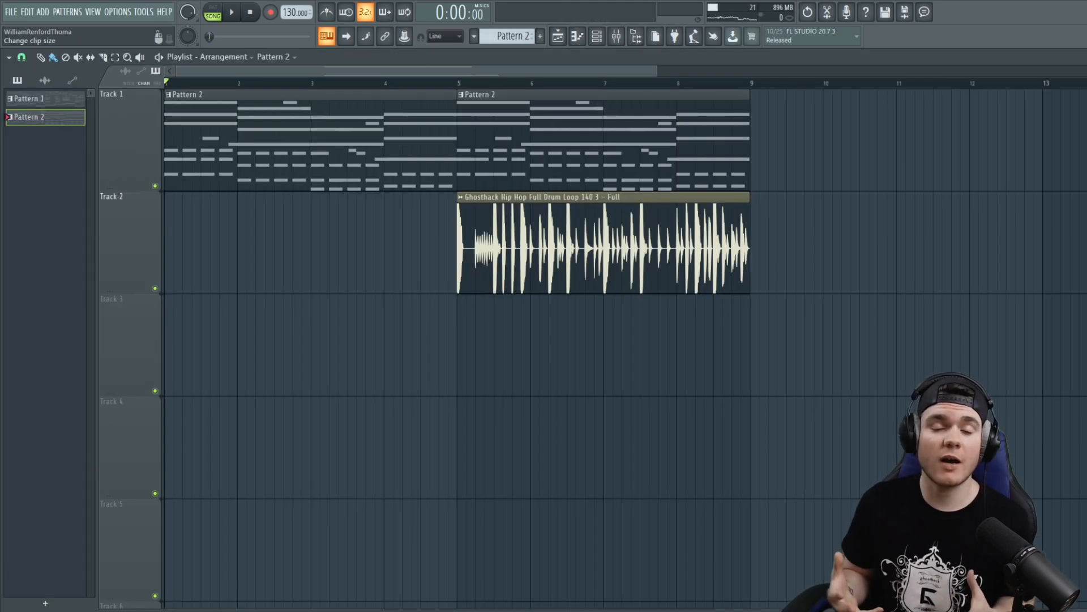